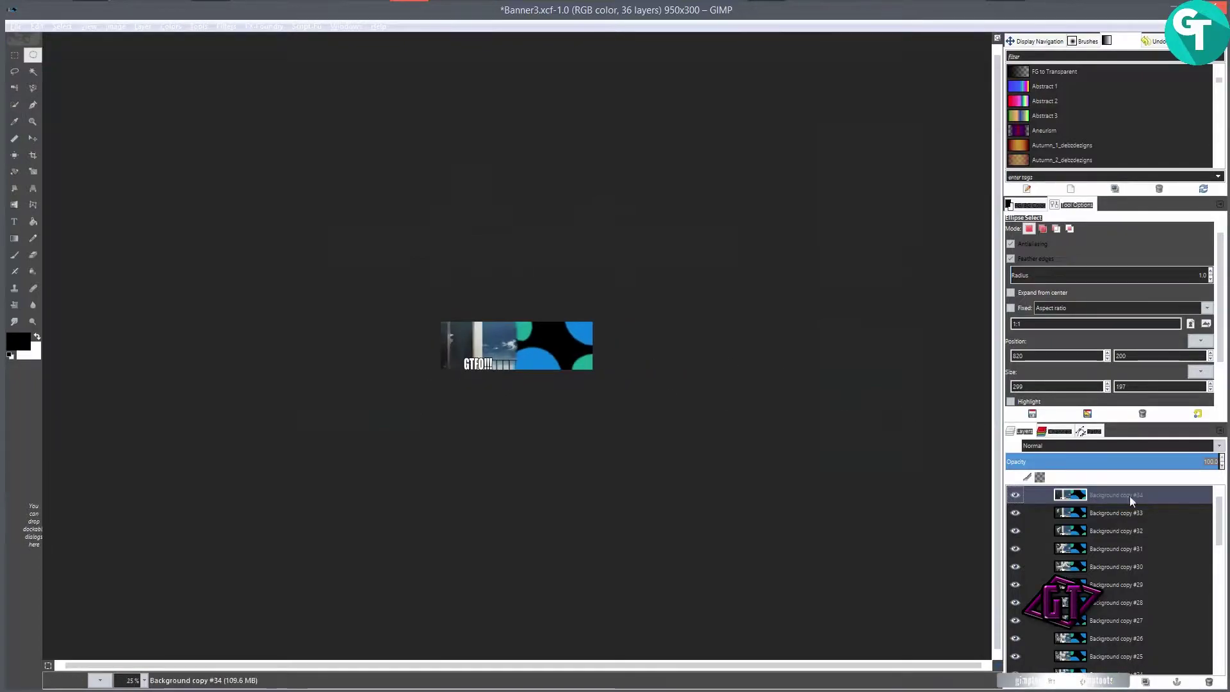
- Play the Banner3 animation with the Playback filter to preview it, and close the preview
left_click_drag(1220, 513, 1215, 615)
scroll(1100, 487, "up", 10)
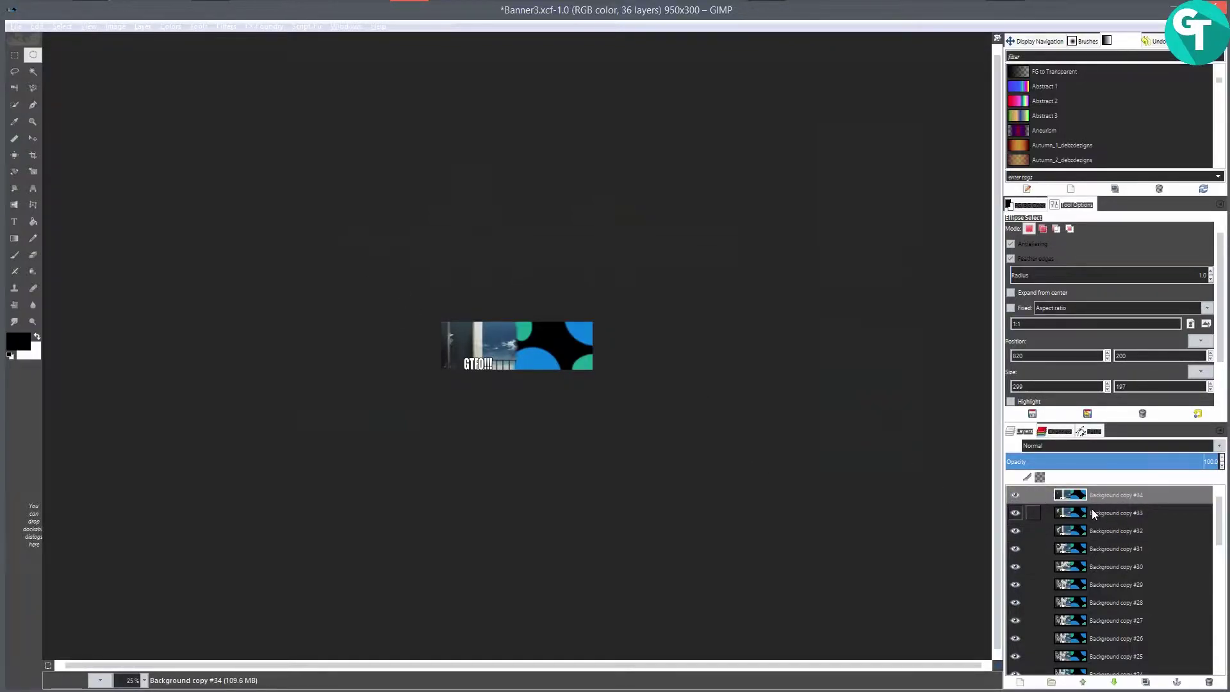
key("shift+2")
key("shift+3")
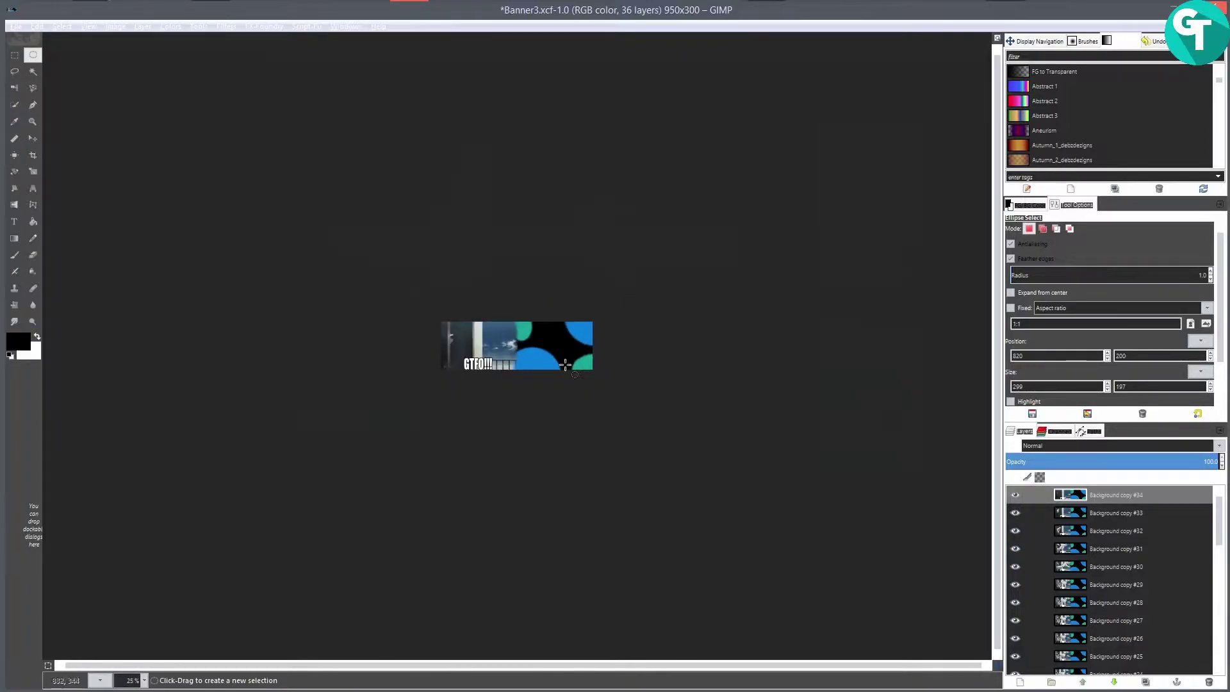
left_click(230, 28)
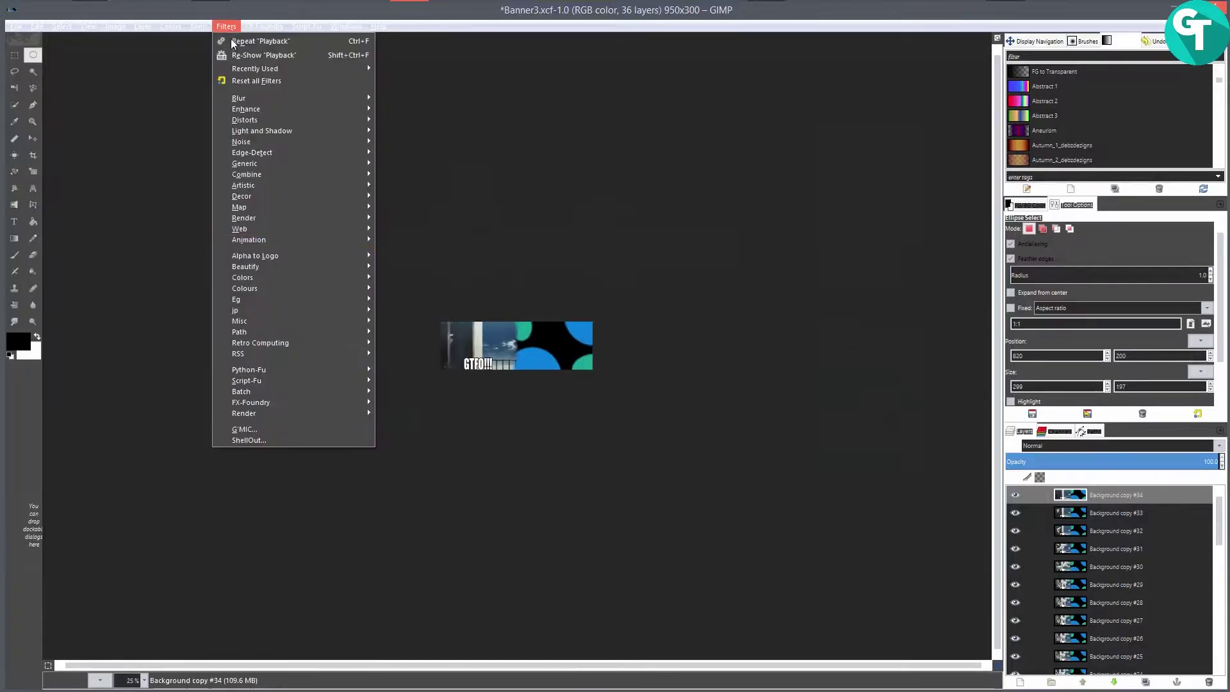
mouse_move(304, 241)
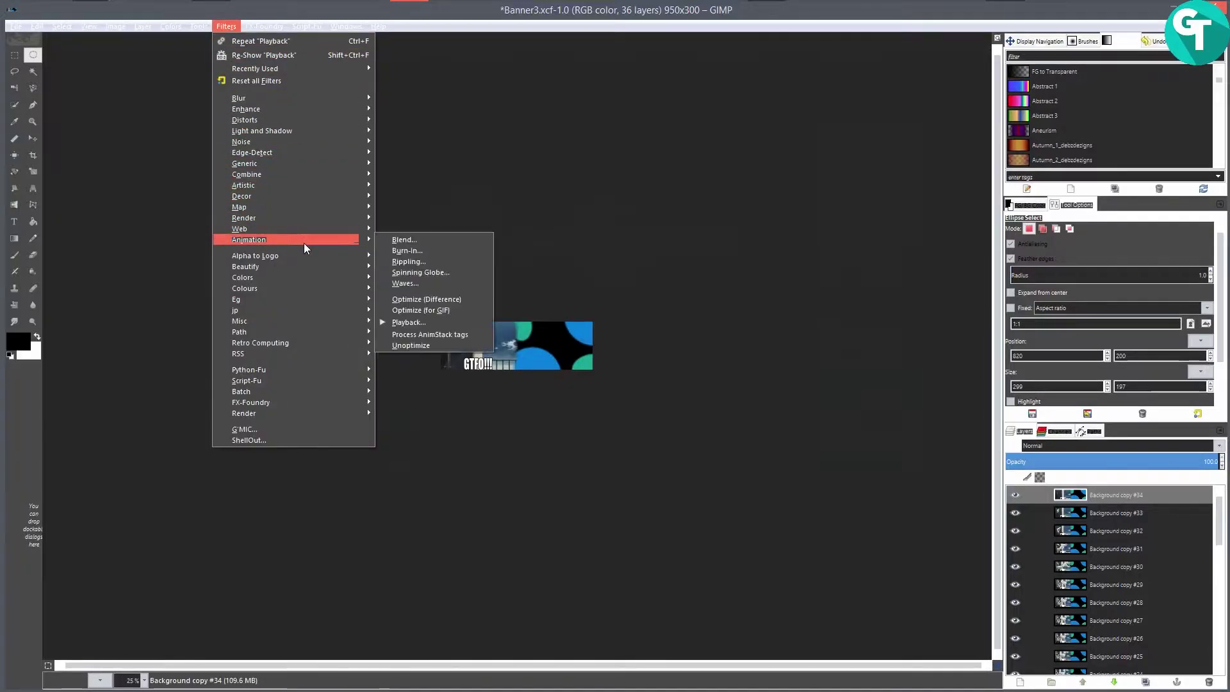
left_click(435, 323)
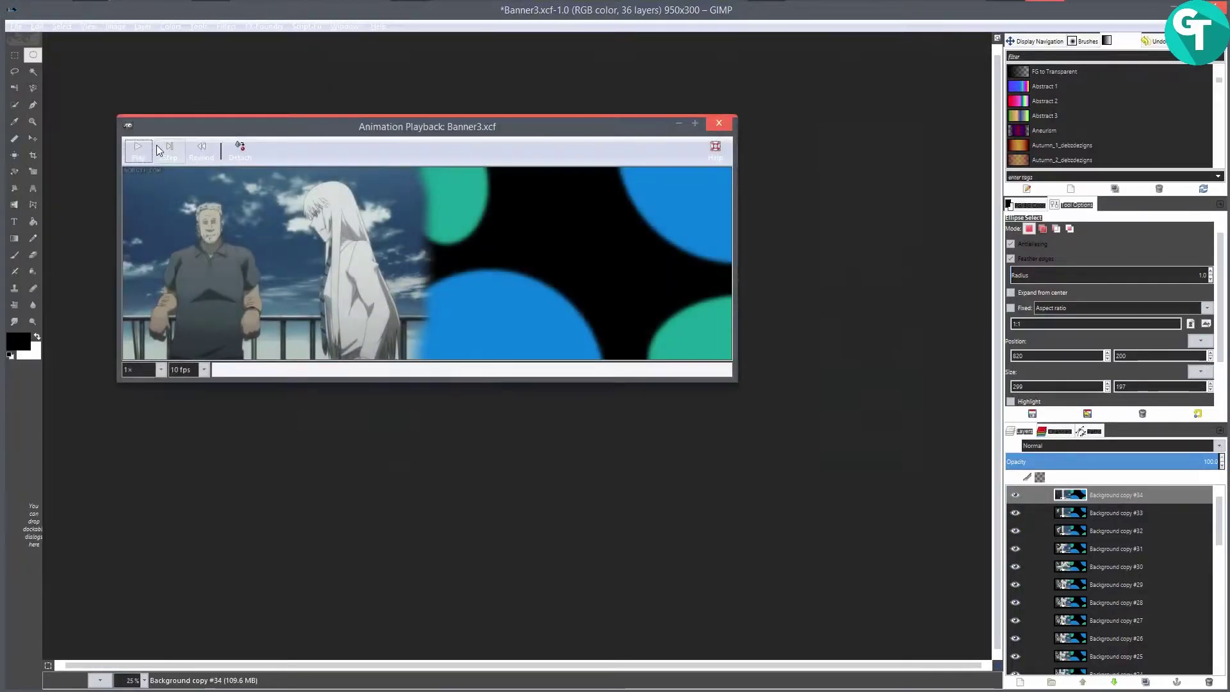
left_click(147, 152)
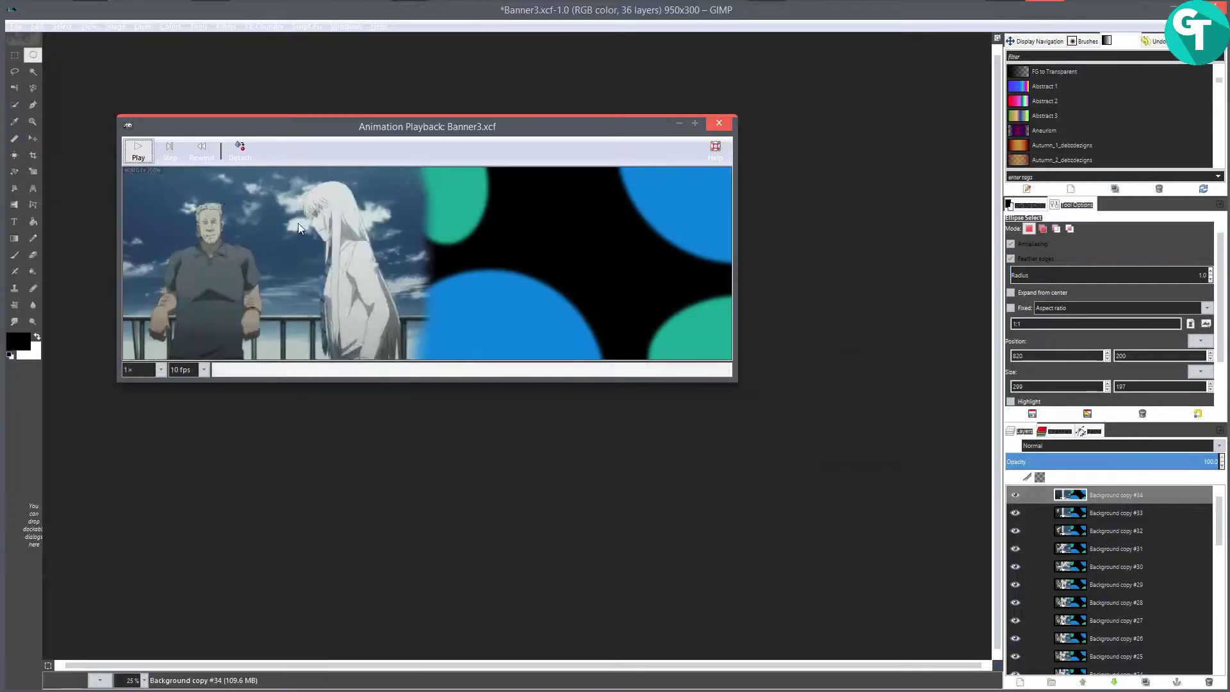
left_click(719, 123)
- Open Banner2.xcf from the Animation Tutorial folder
left_click(14, 28)
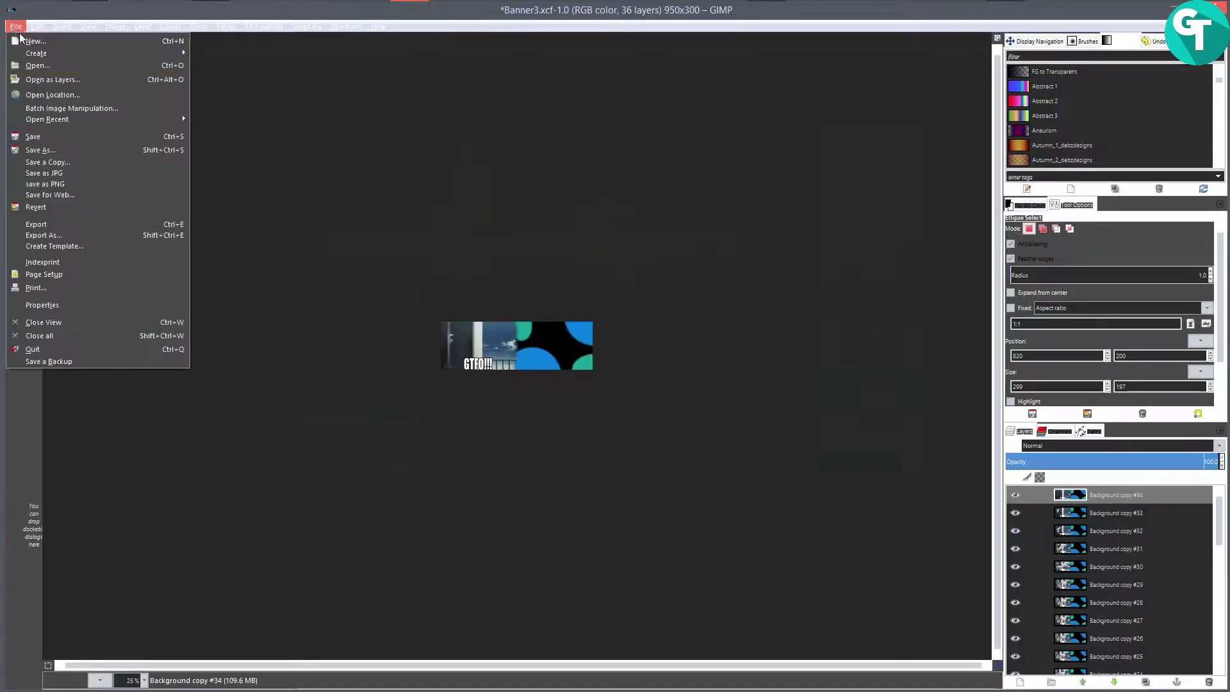
left_click(49, 61)
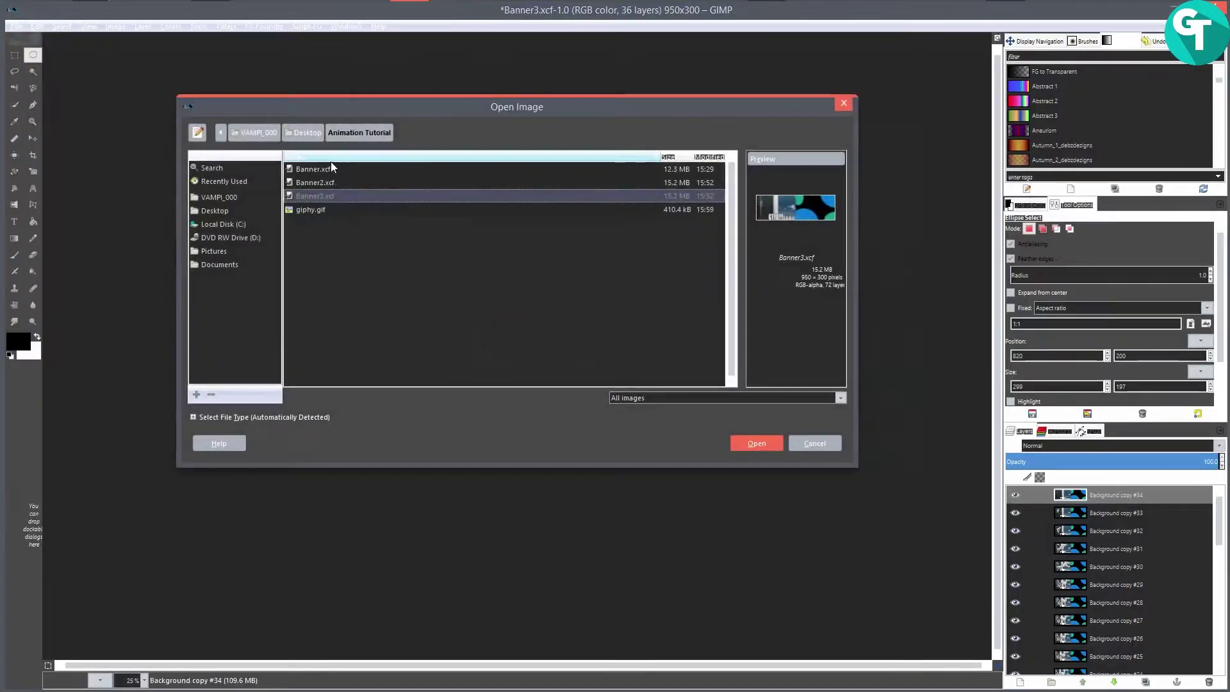
left_click(323, 183)
left_click(759, 447)
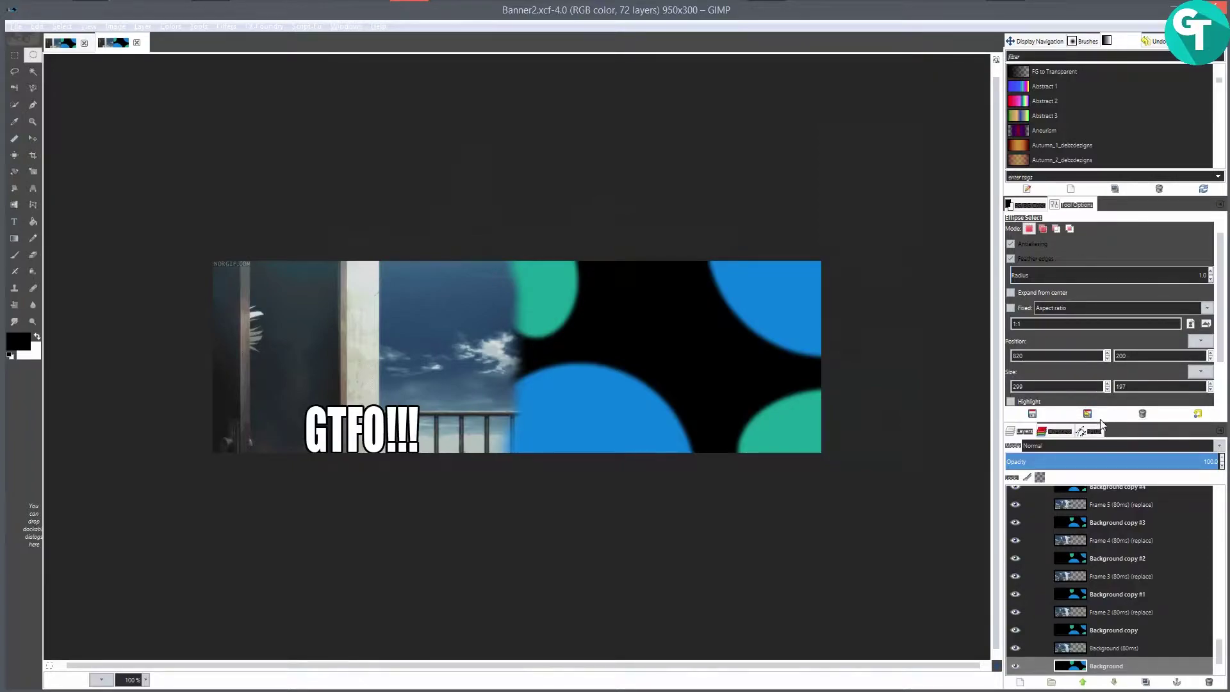
- Examine how frame and background layers are ordered through Banner2.xcf's whole layer stack, and close that image
left_click_drag(1101, 422, 1103, 248)
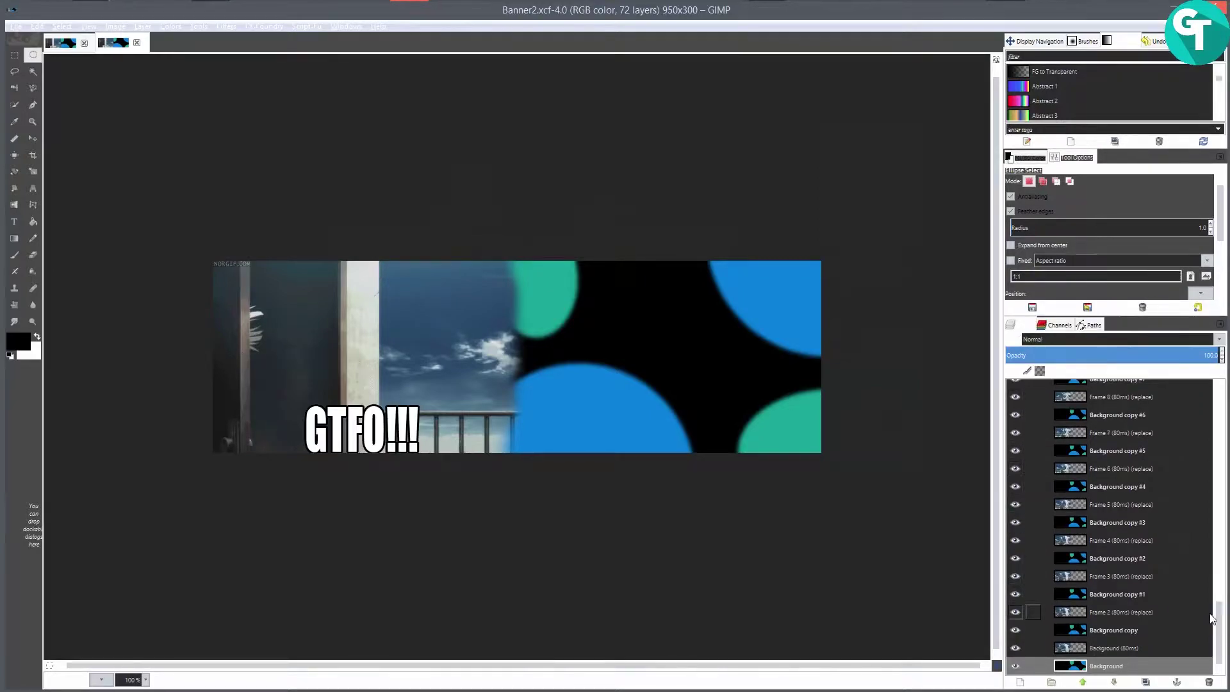
left_click_drag(1219, 642, 1206, 421)
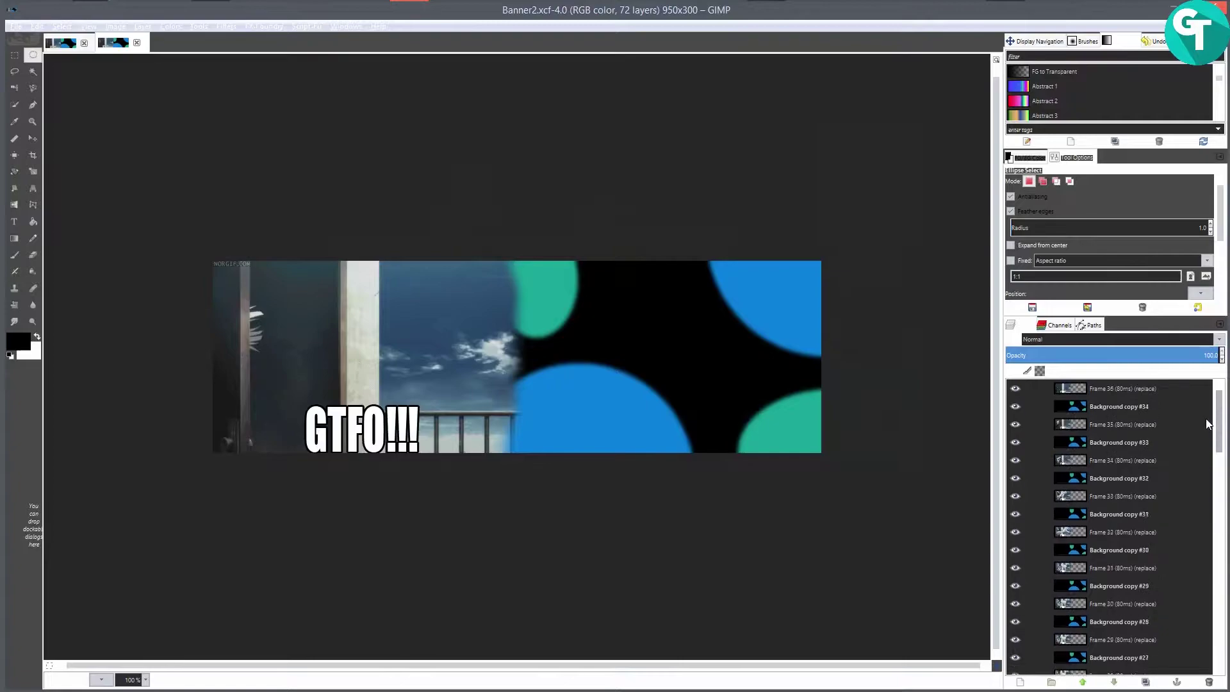
scroll(1156, 437, "down", 20)
scroll(1135, 485, "down", 3)
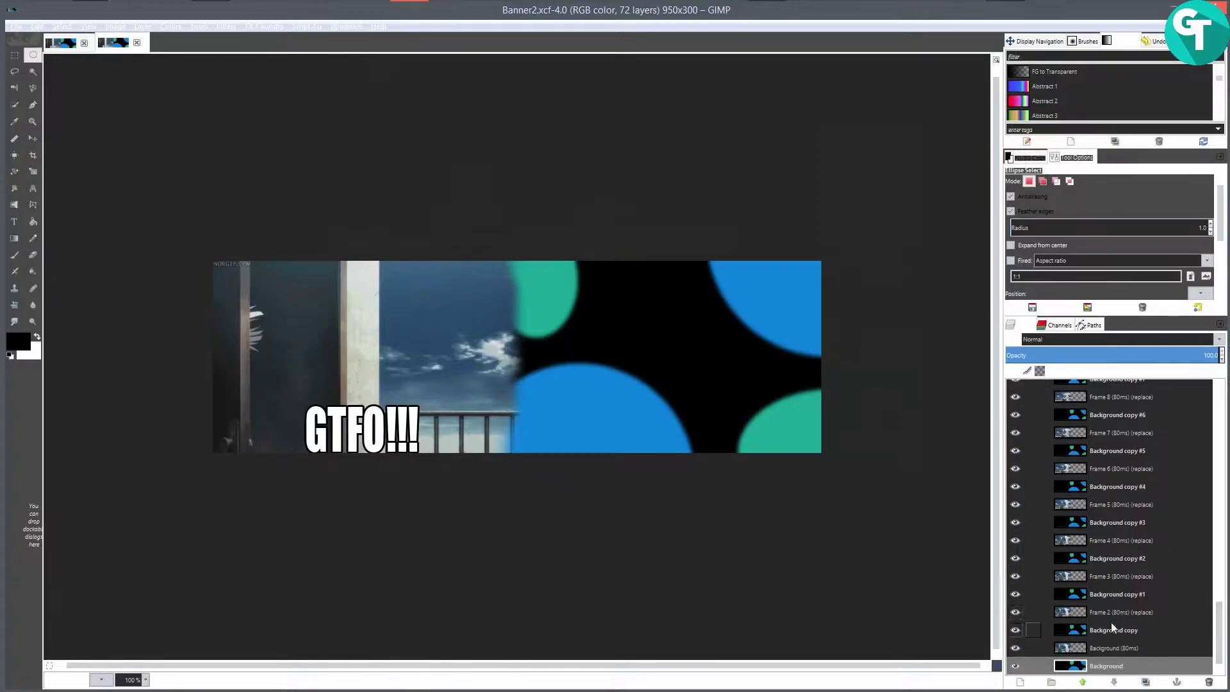
left_click_drag(1219, 634, 1219, 420)
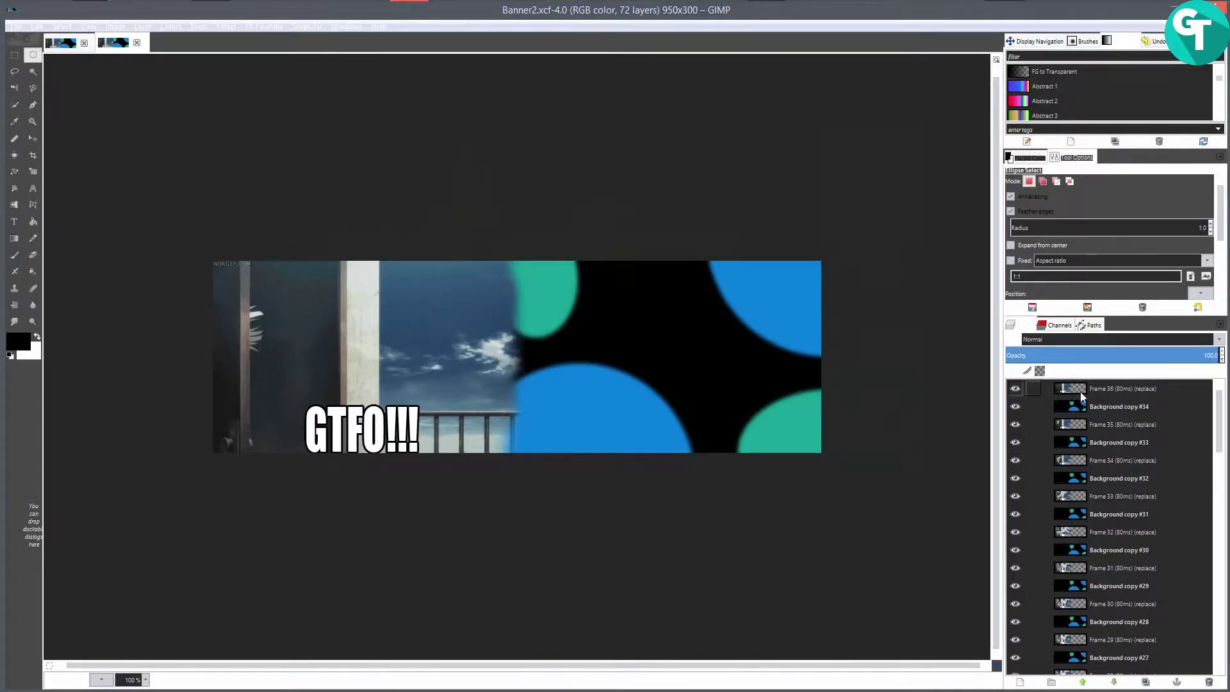
scroll(1130, 589, "down", 10)
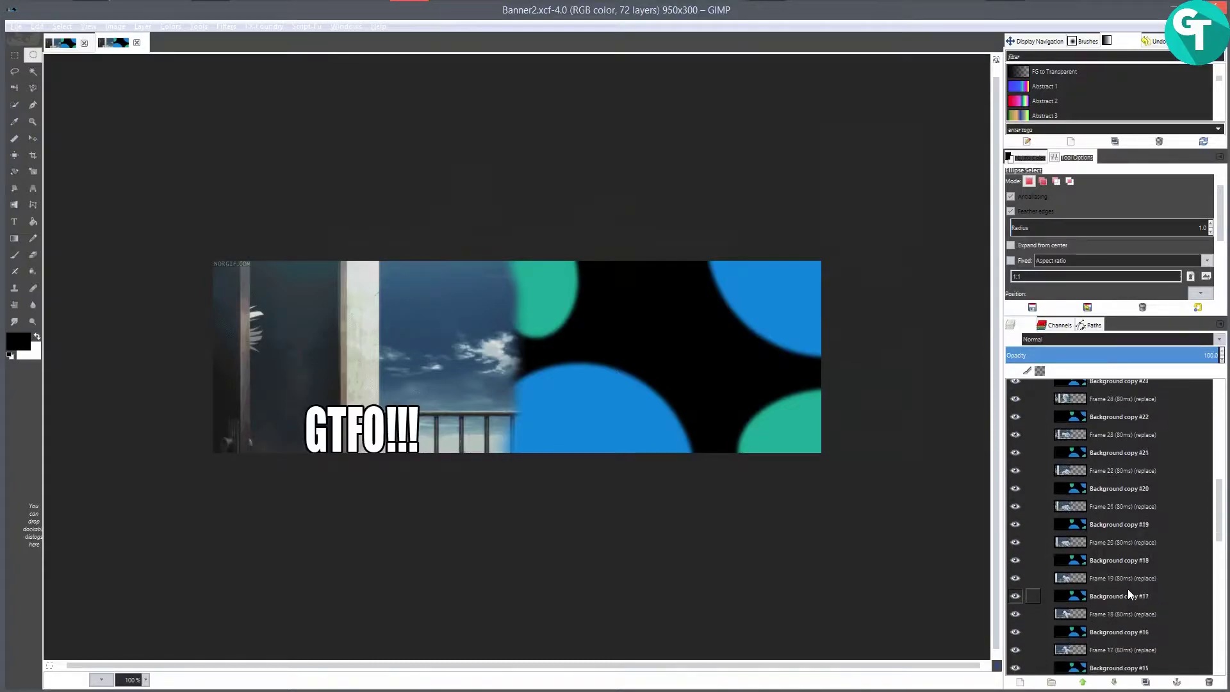
scroll(1127, 590, "down", 6)
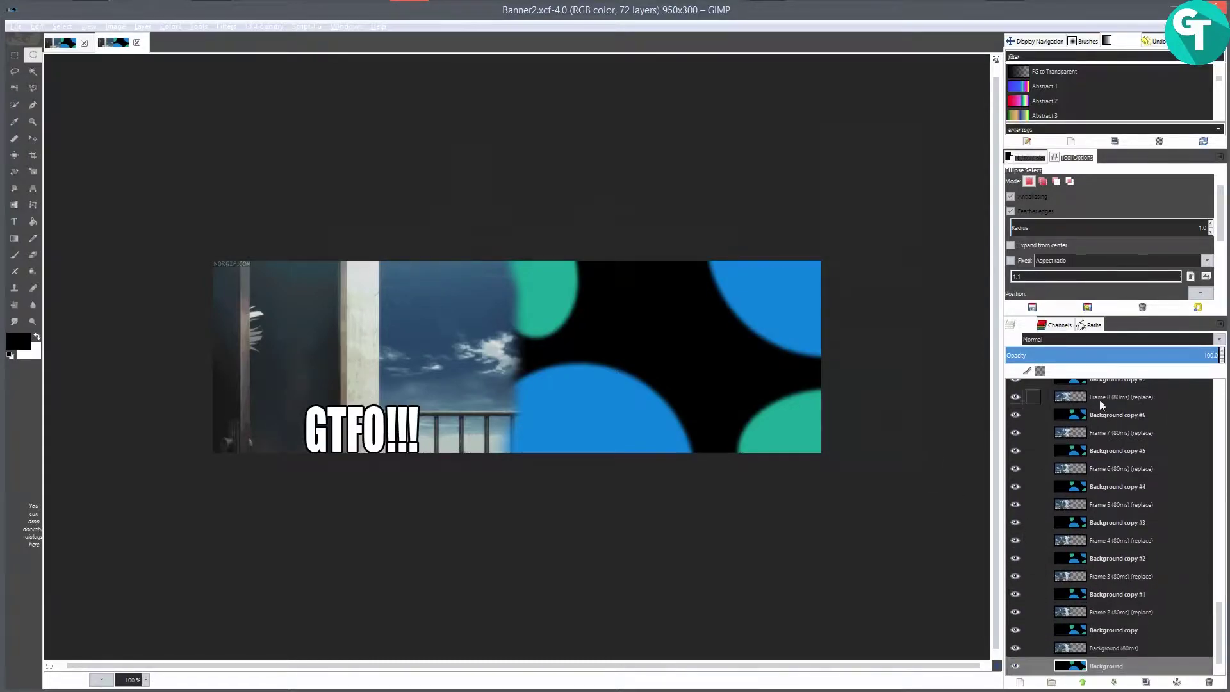
left_click(136, 42)
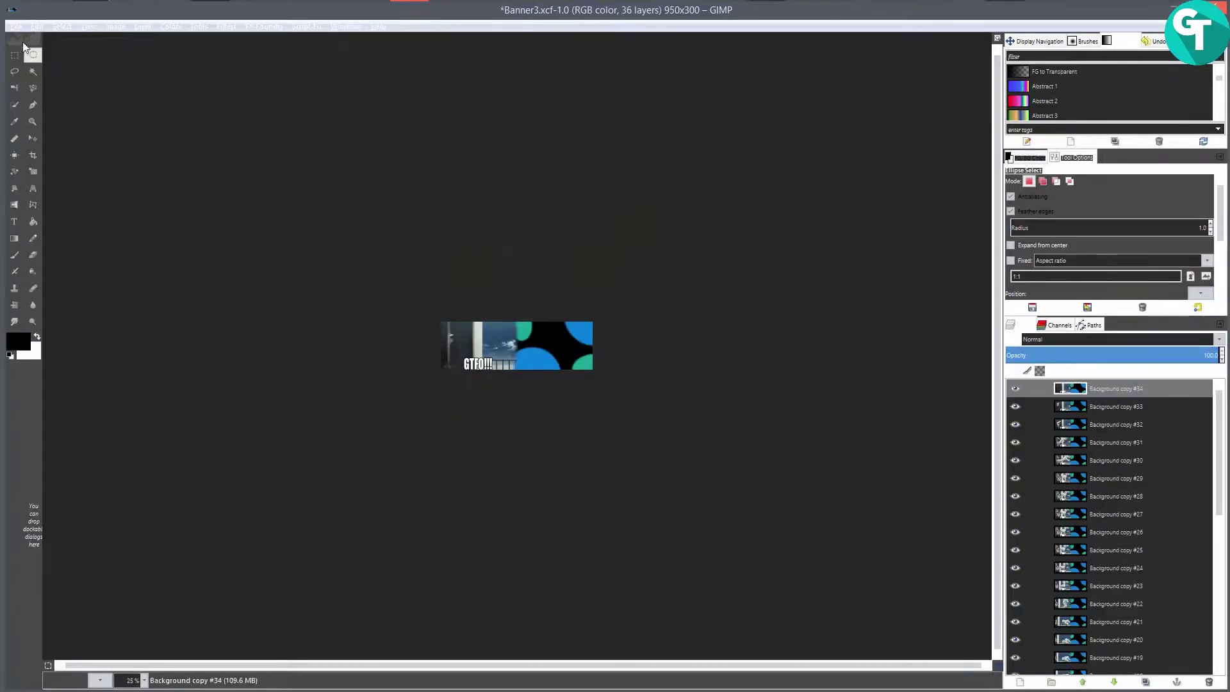
- Open giphy.gif from the Animation Tutorial folder as a separate image
left_click(16, 26)
left_click(35, 66)
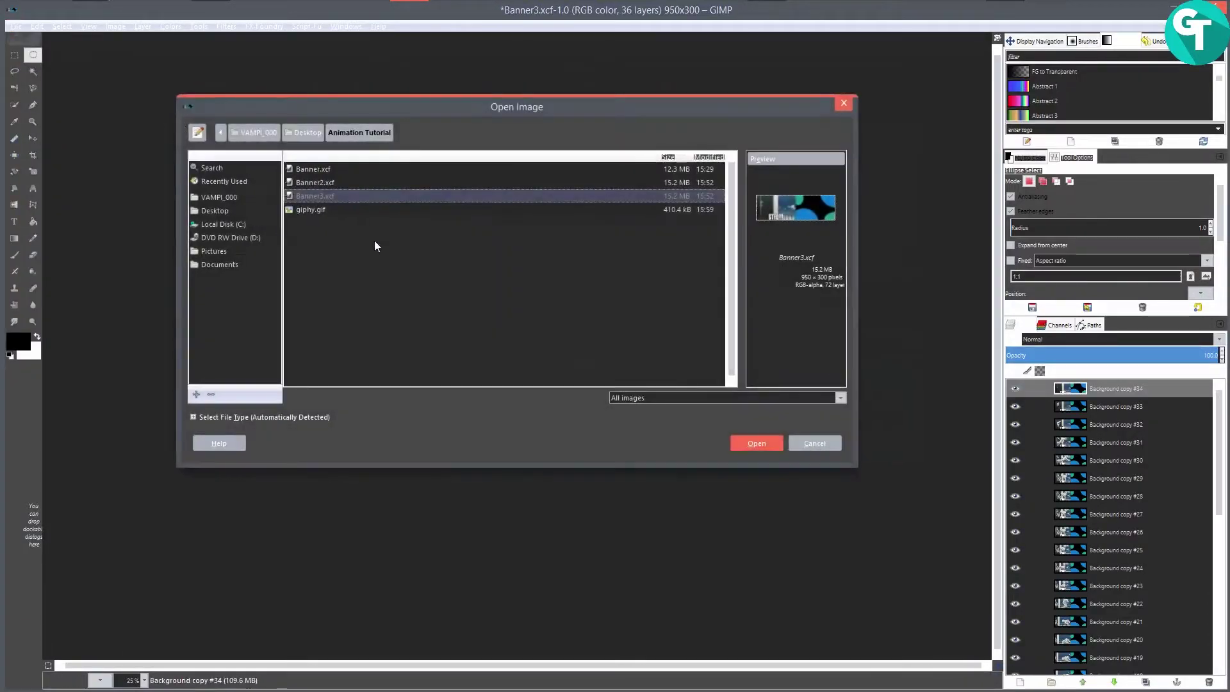
left_click(337, 211)
left_click(763, 442)
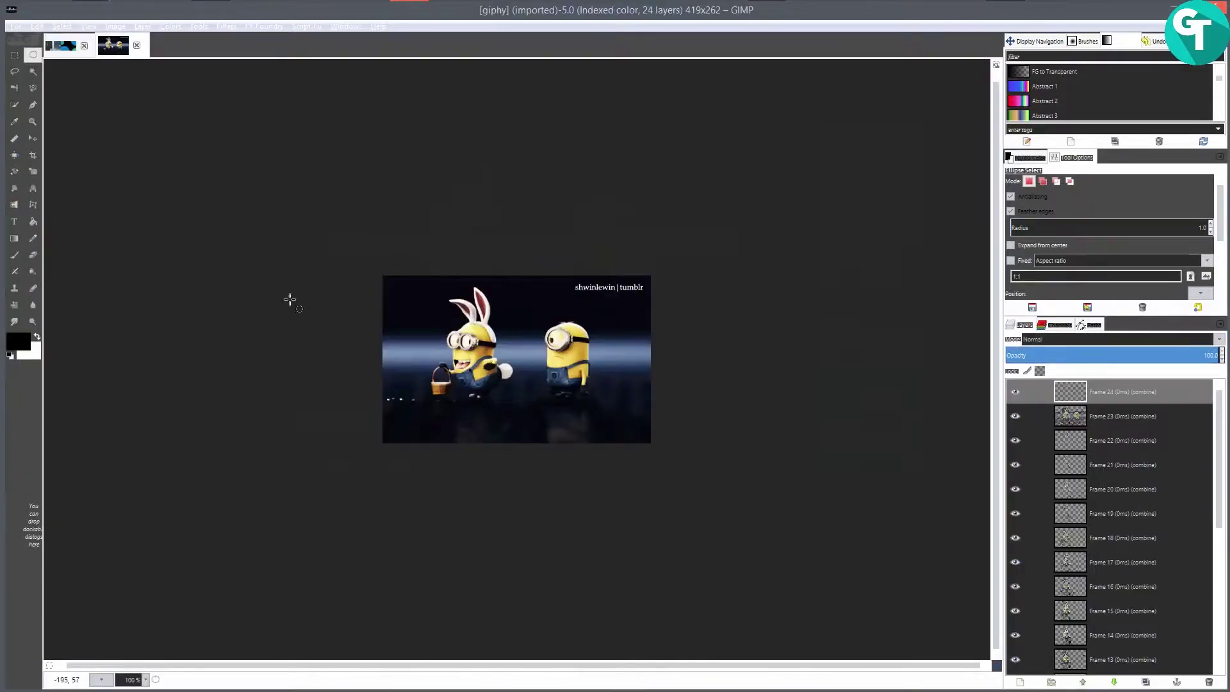
- Cancel closing Banner3.xcf and save its changes
left_click(83, 45)
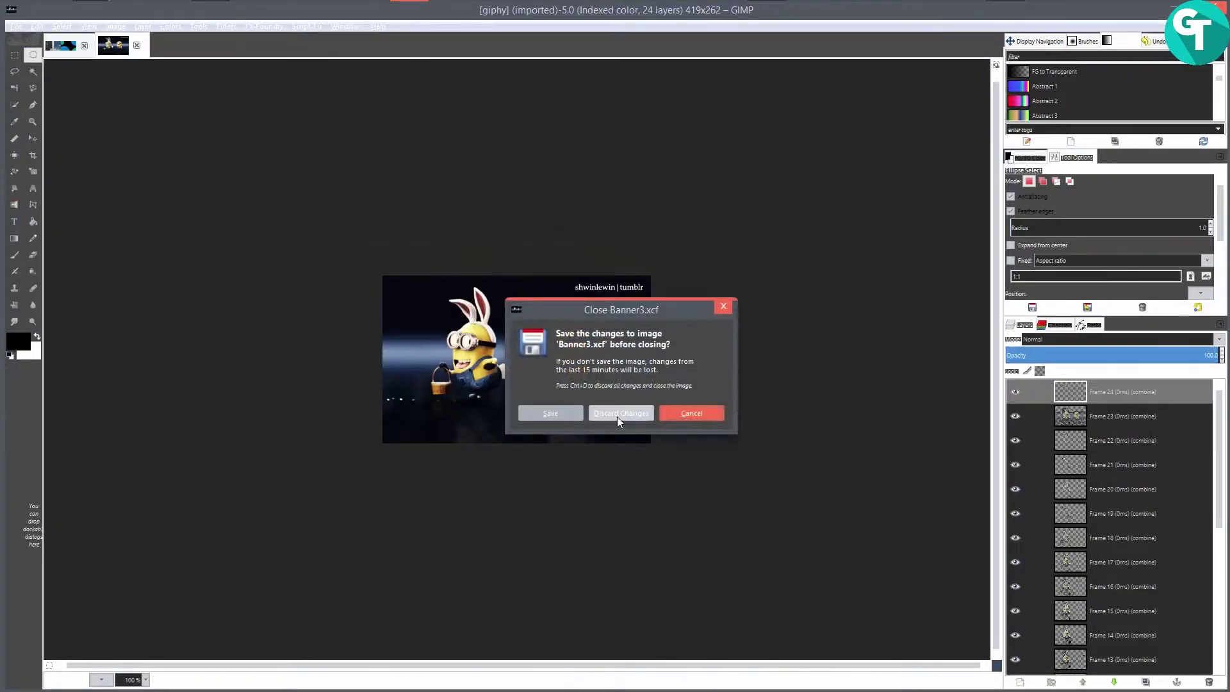
left_click(61, 50)
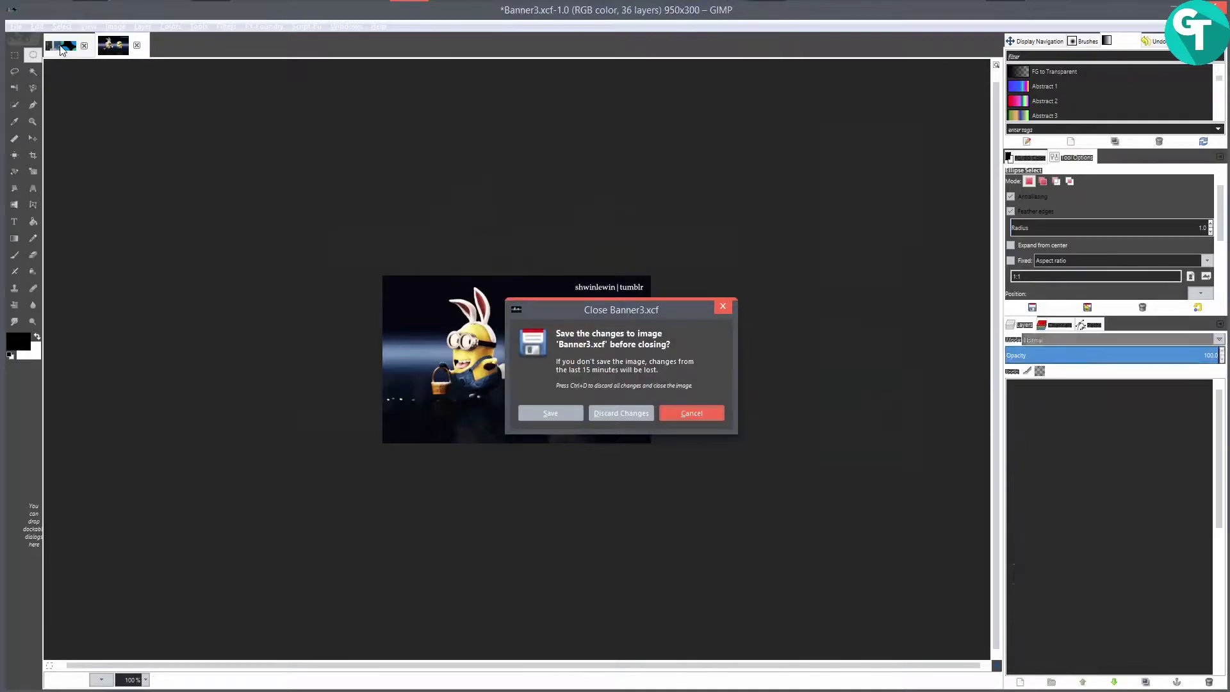
left_click(692, 413)
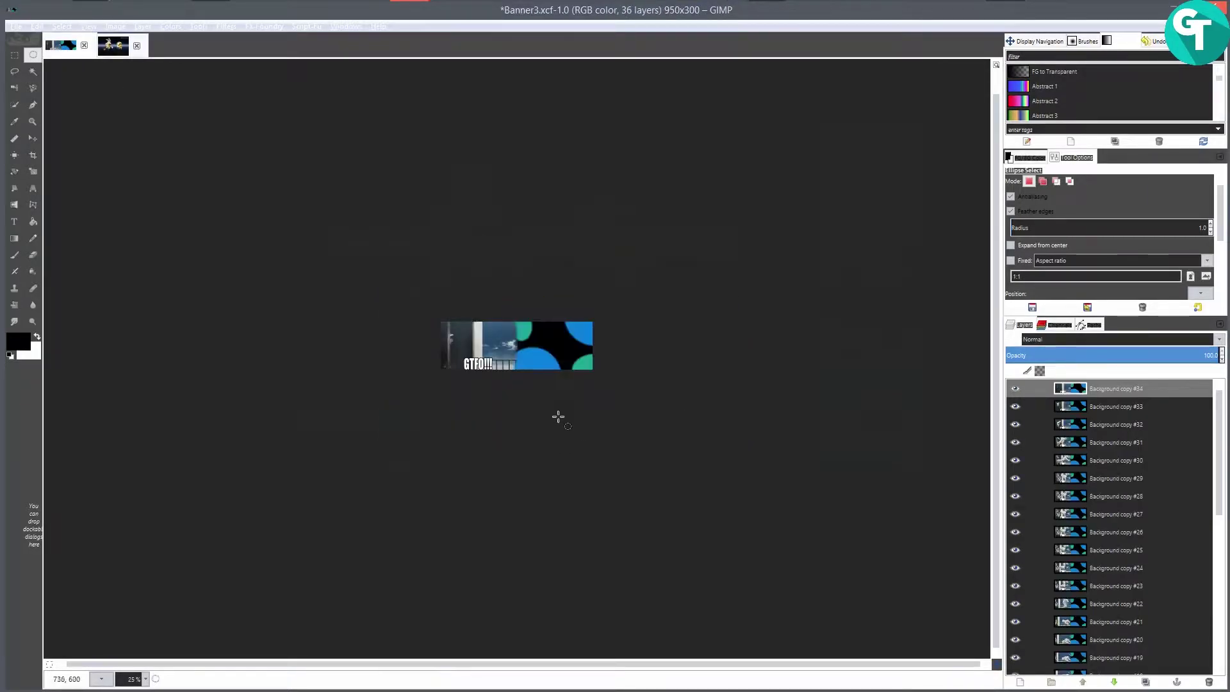
key("ctrl+s")
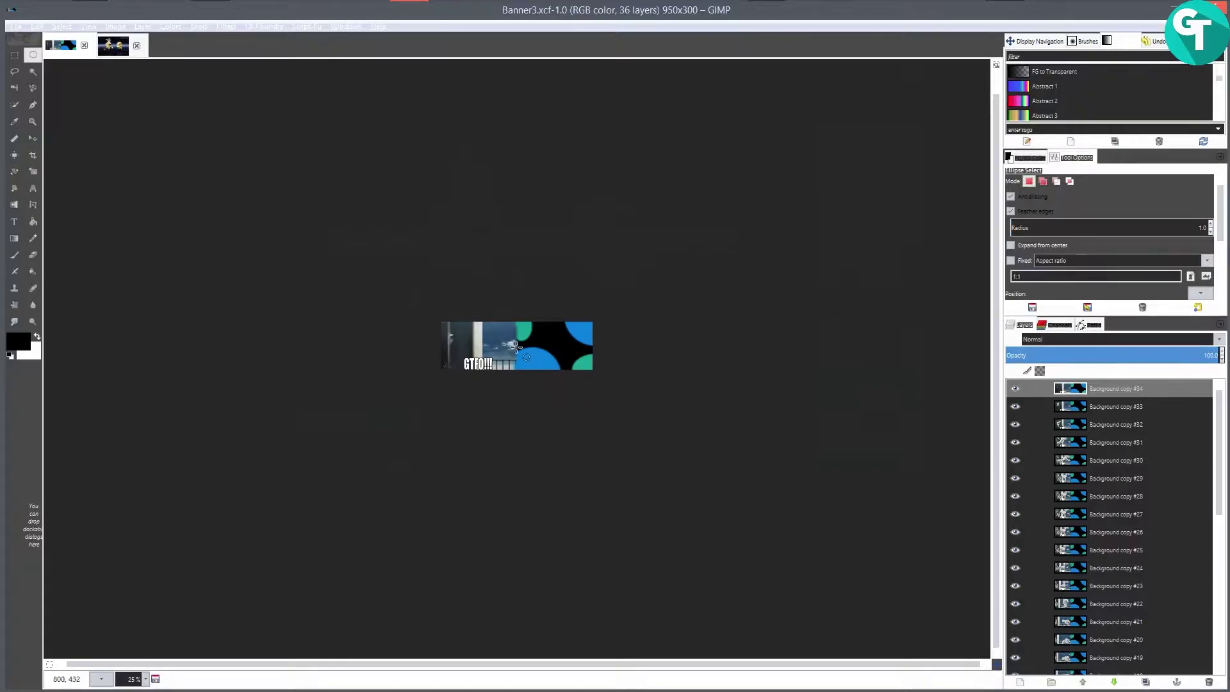
- Close the giphy image and create a new 950 × 300 pixel image
left_click(113, 48)
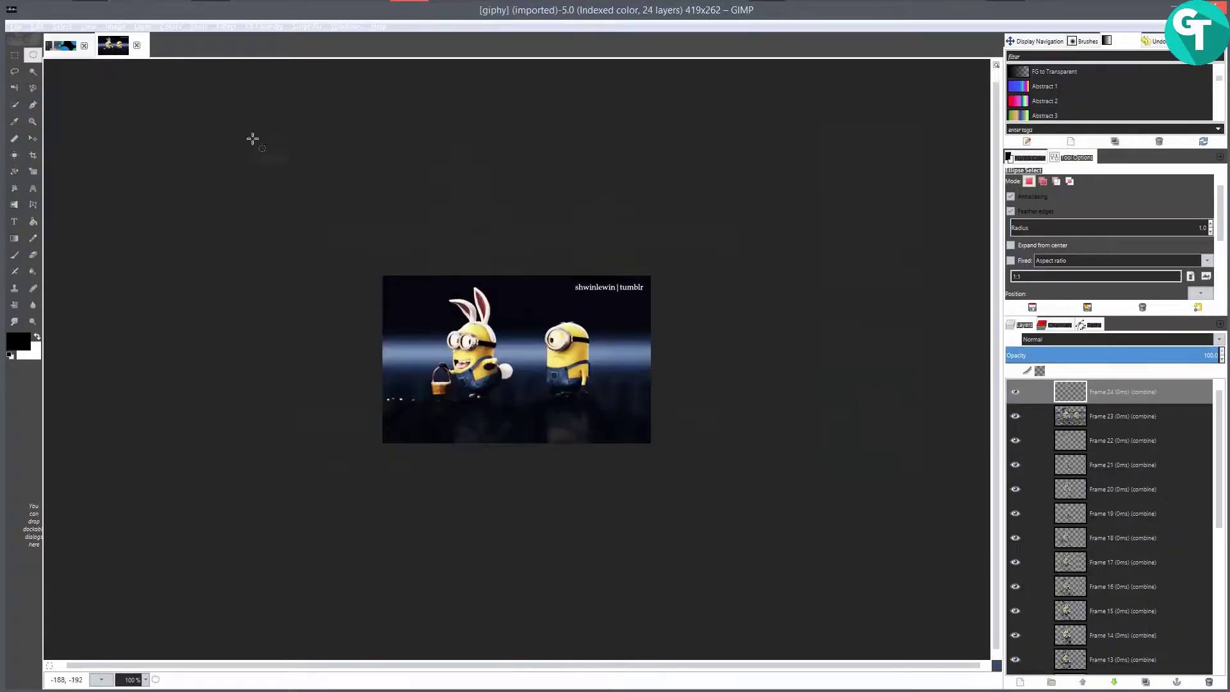
left_click(137, 46)
left_click(15, 26)
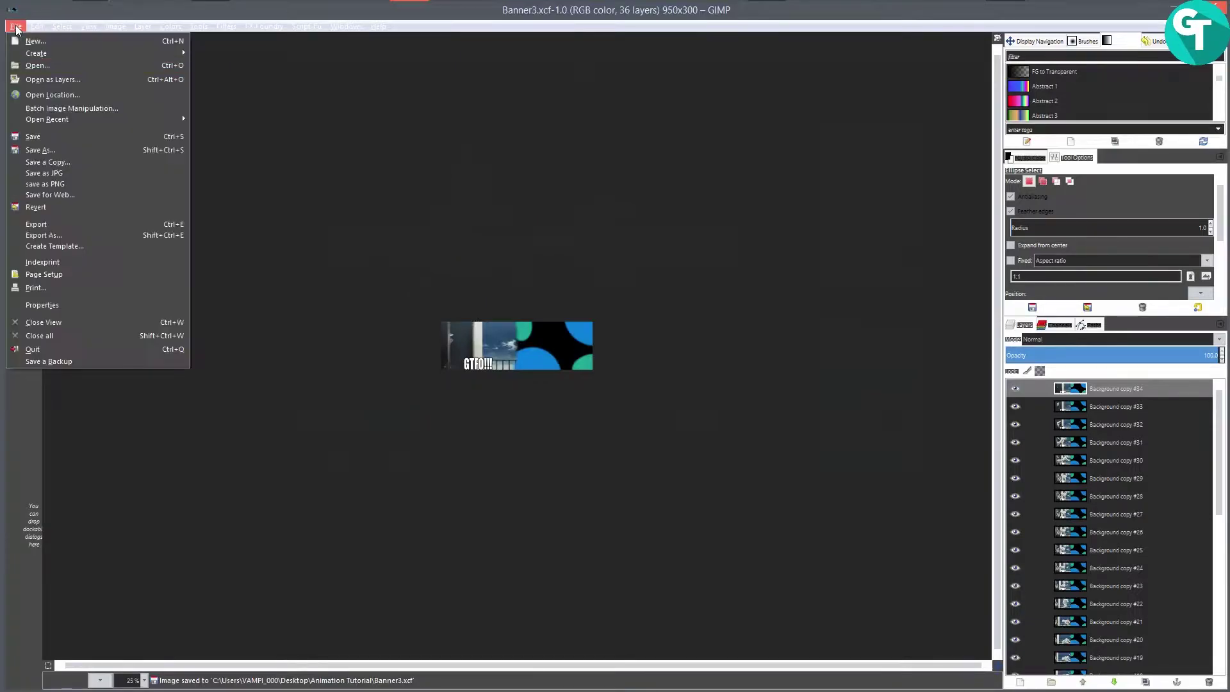
left_click(29, 44)
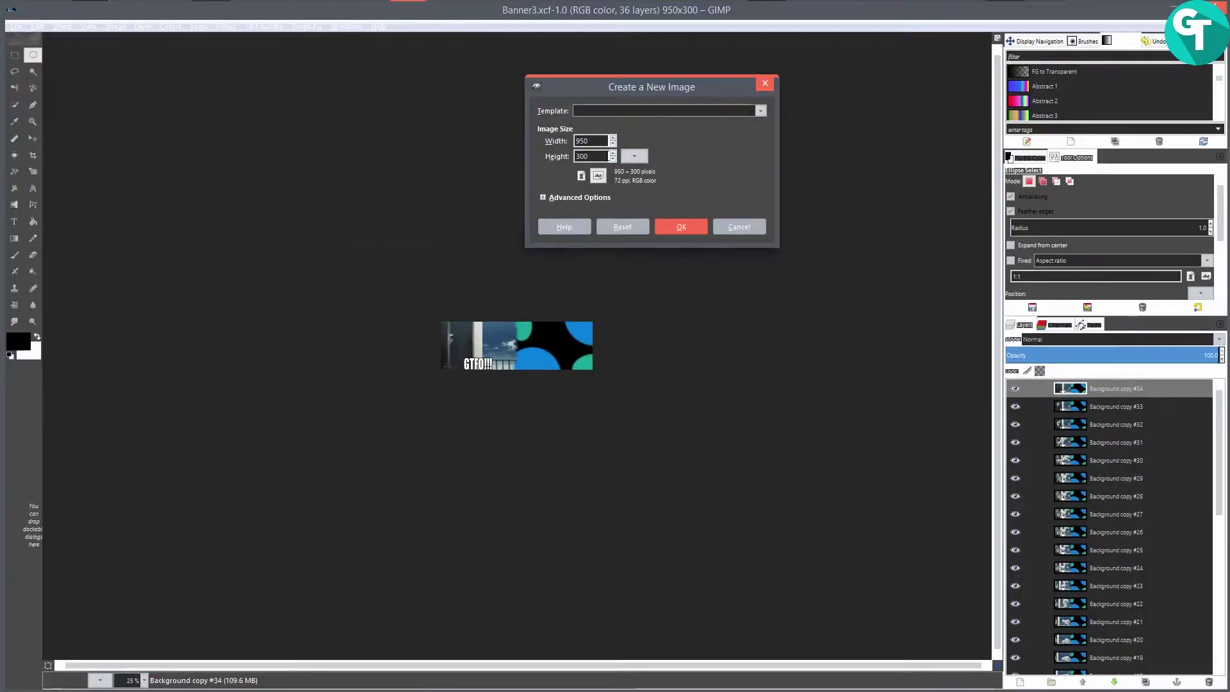
left_click(680, 226)
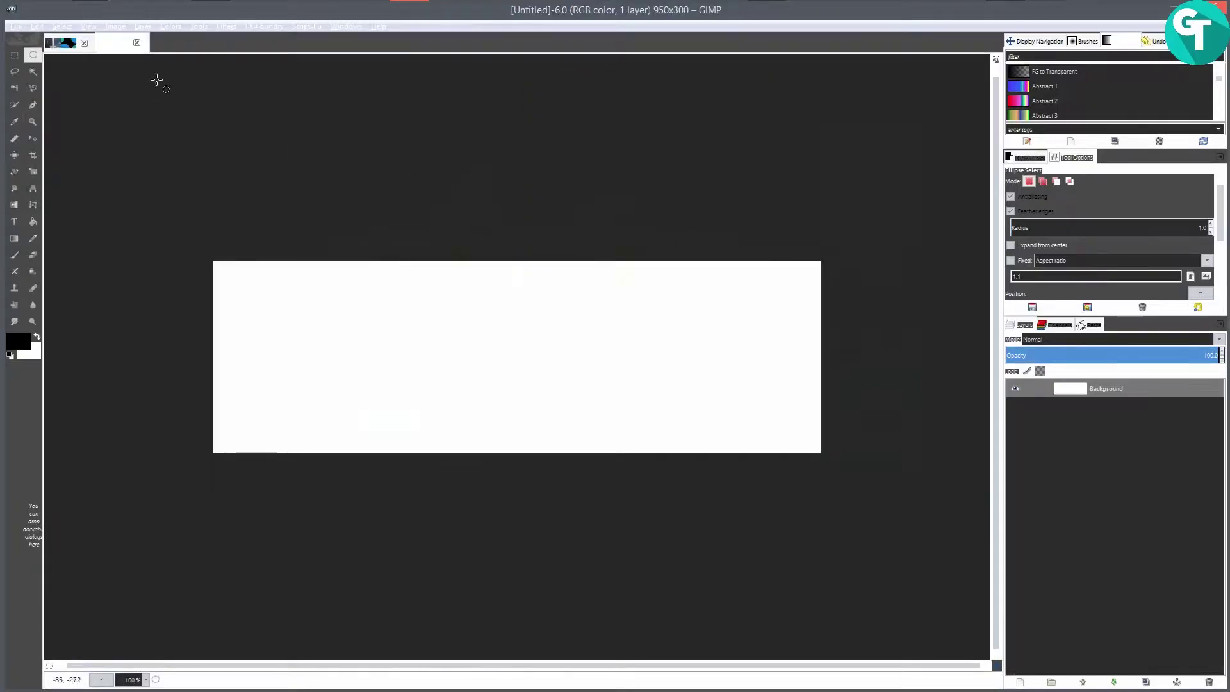
- Import all frames of giphy.gif as layers into the new blank image
left_click(15, 26)
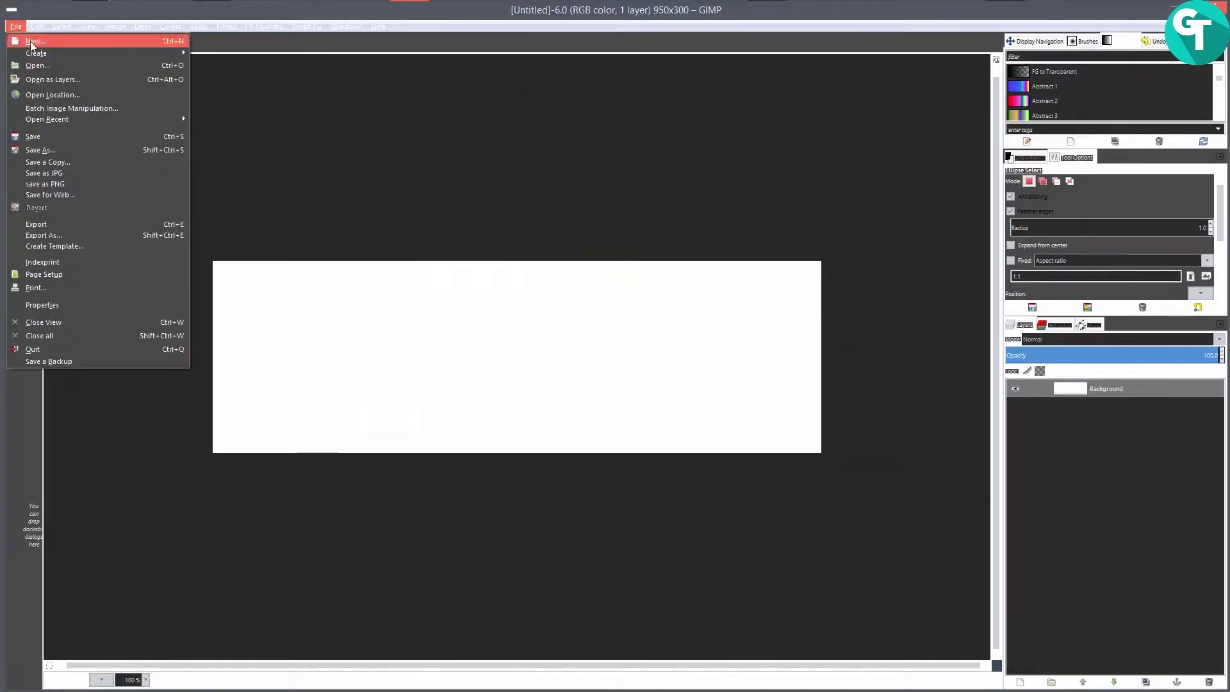
left_click(59, 66)
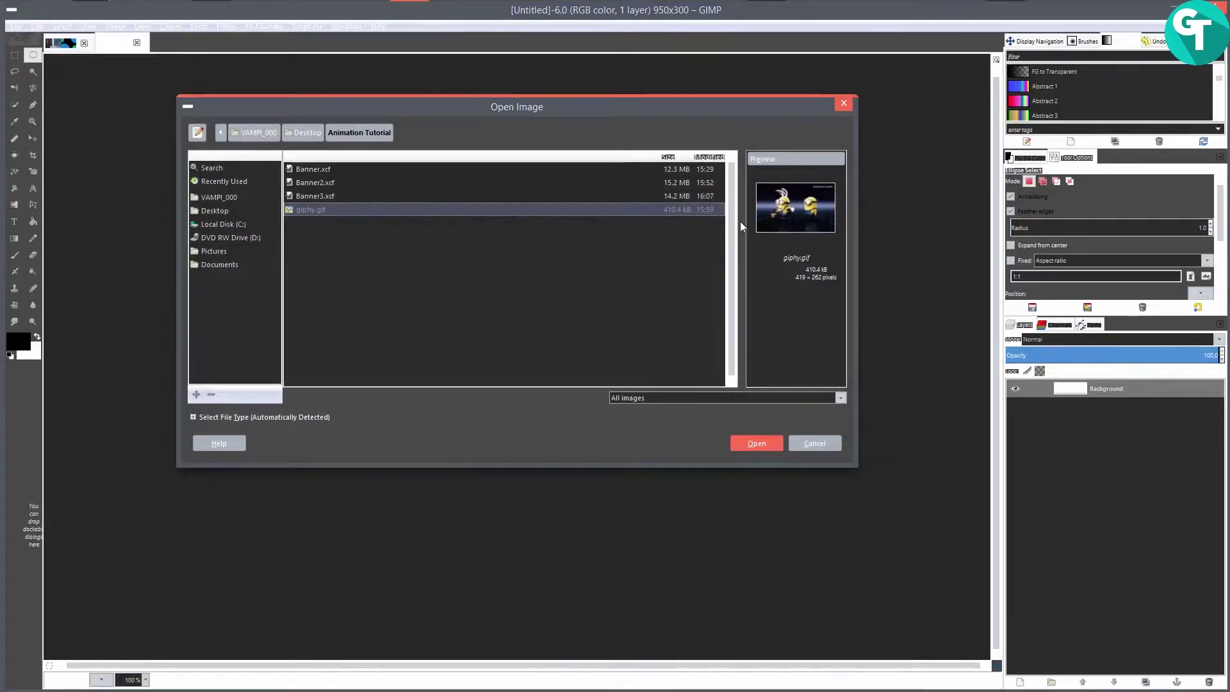
left_click(764, 443)
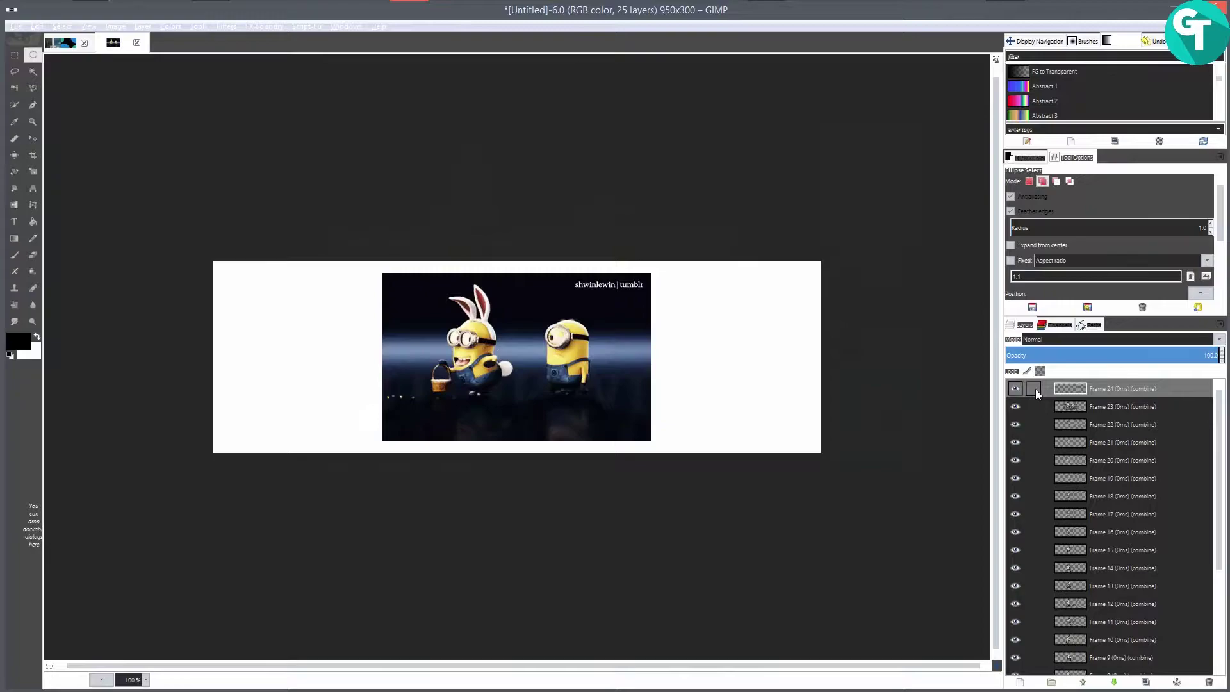
- Link all the GIF frame layers together and move them into the canvas's upper-left corner
left_click(1034, 389, "shift")
scroll(1102, 487, "down", 4)
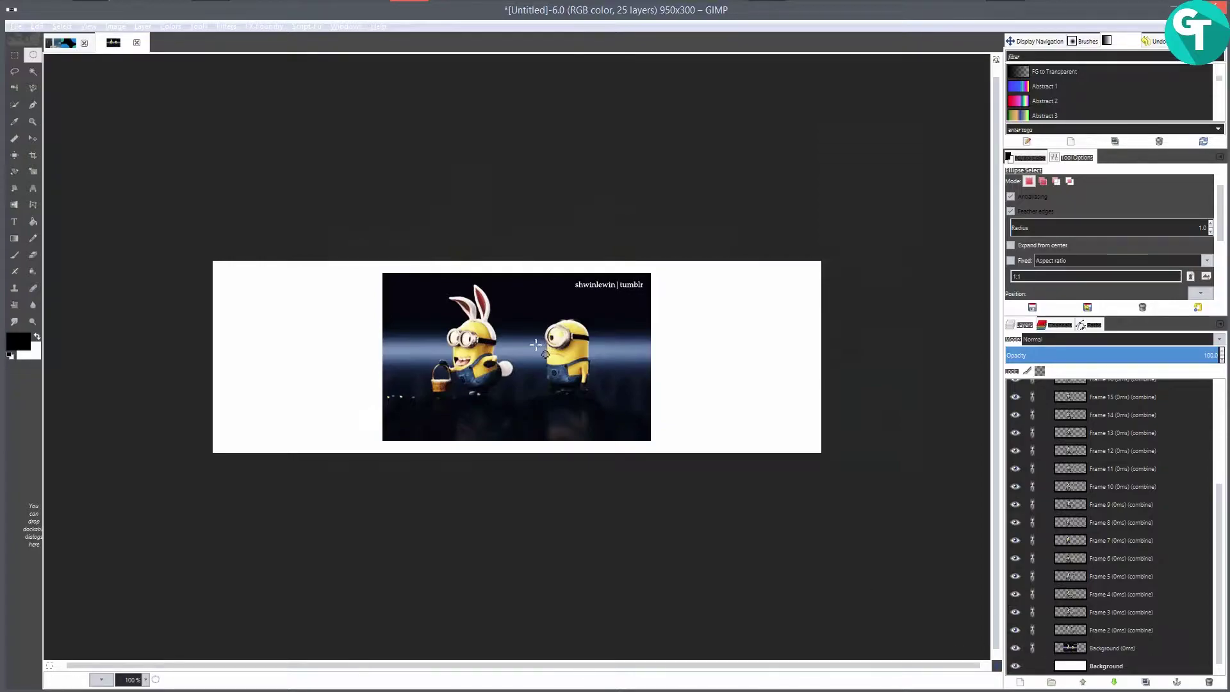
key("m")
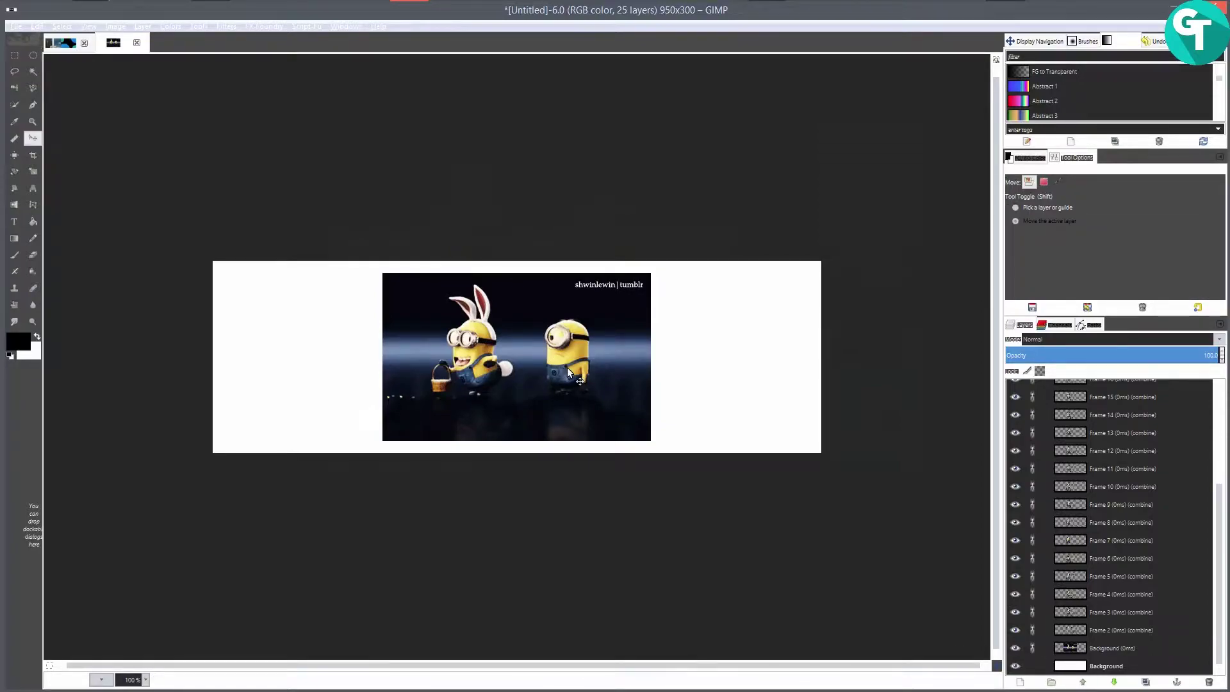
left_click_drag(575, 371, 400, 360)
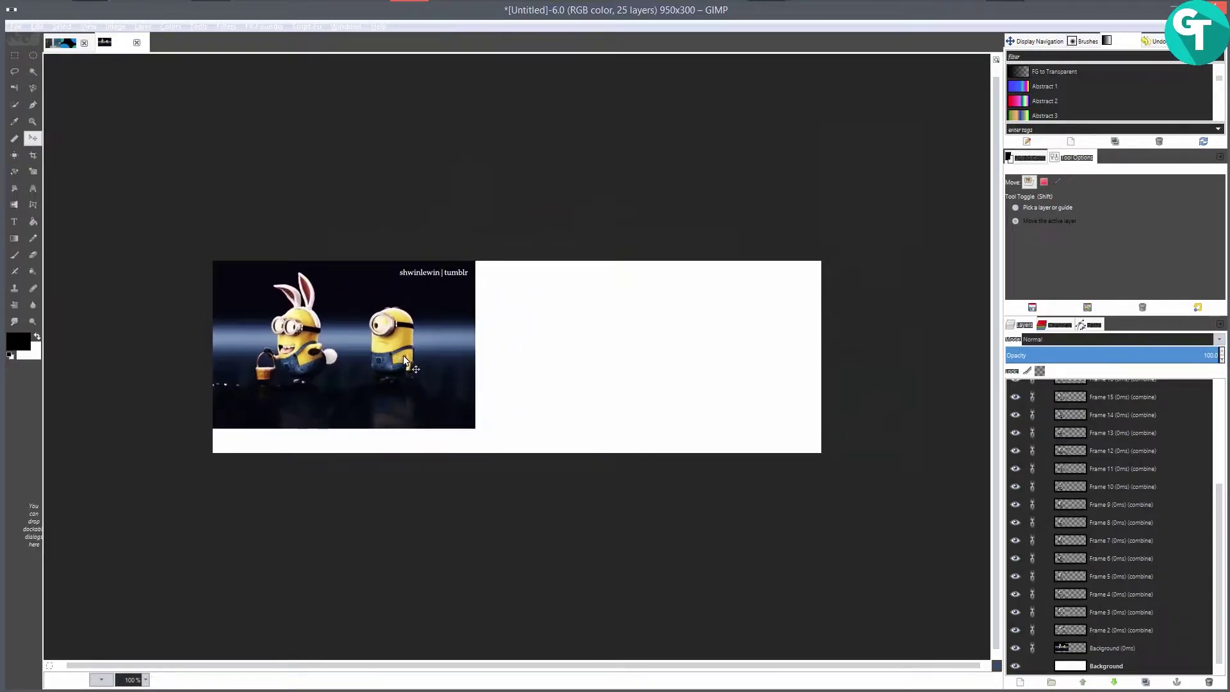
- Scale the linked GIF frame layers up, setting the active frame to 484 × 309 pixels, so they cover the canvas height
key("shift+s")
left_click(402, 355)
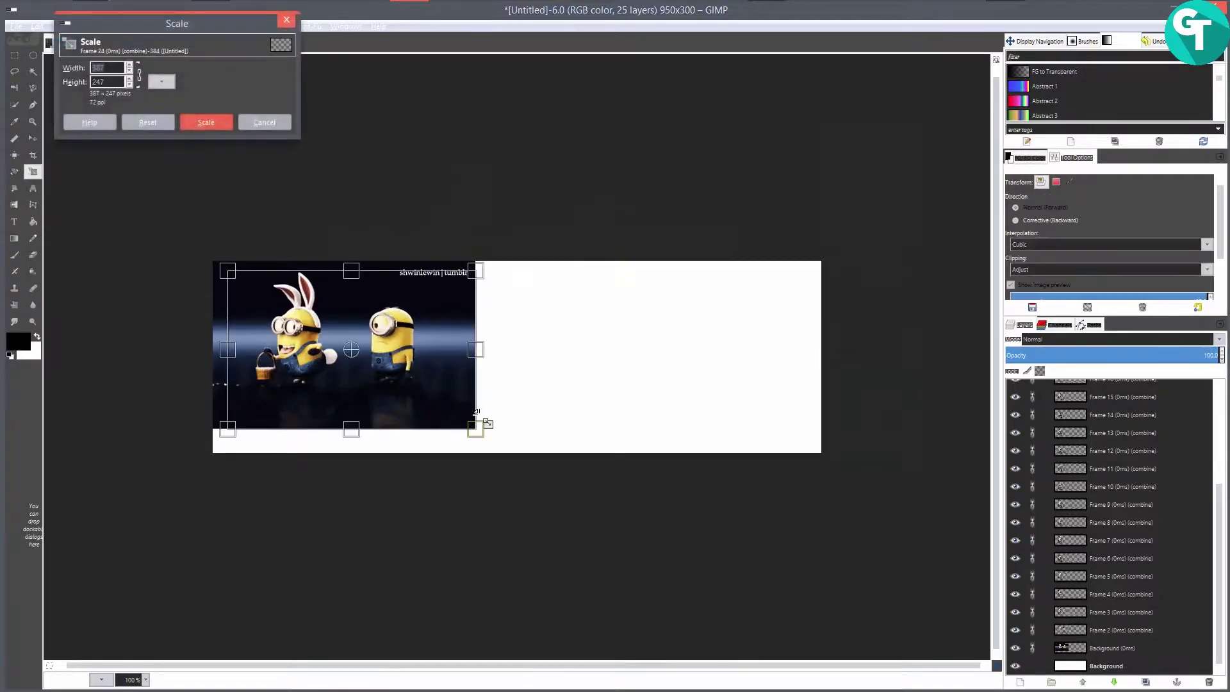
left_click_drag(505, 428, 516, 470)
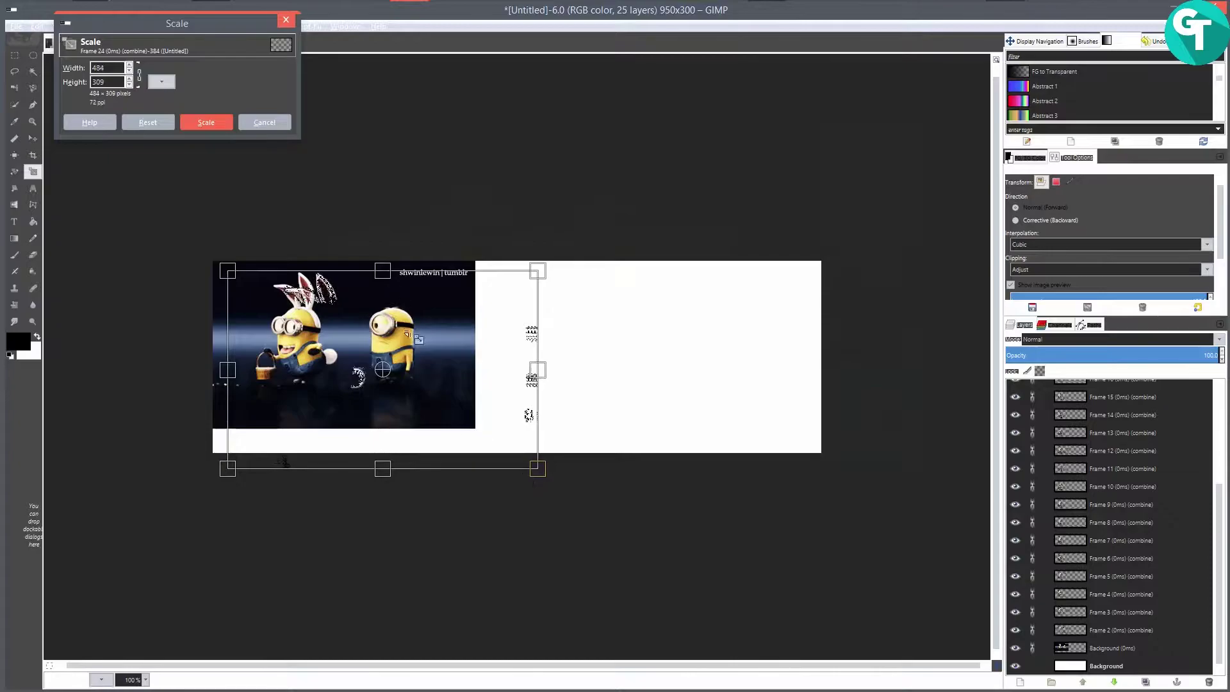
left_click(206, 127)
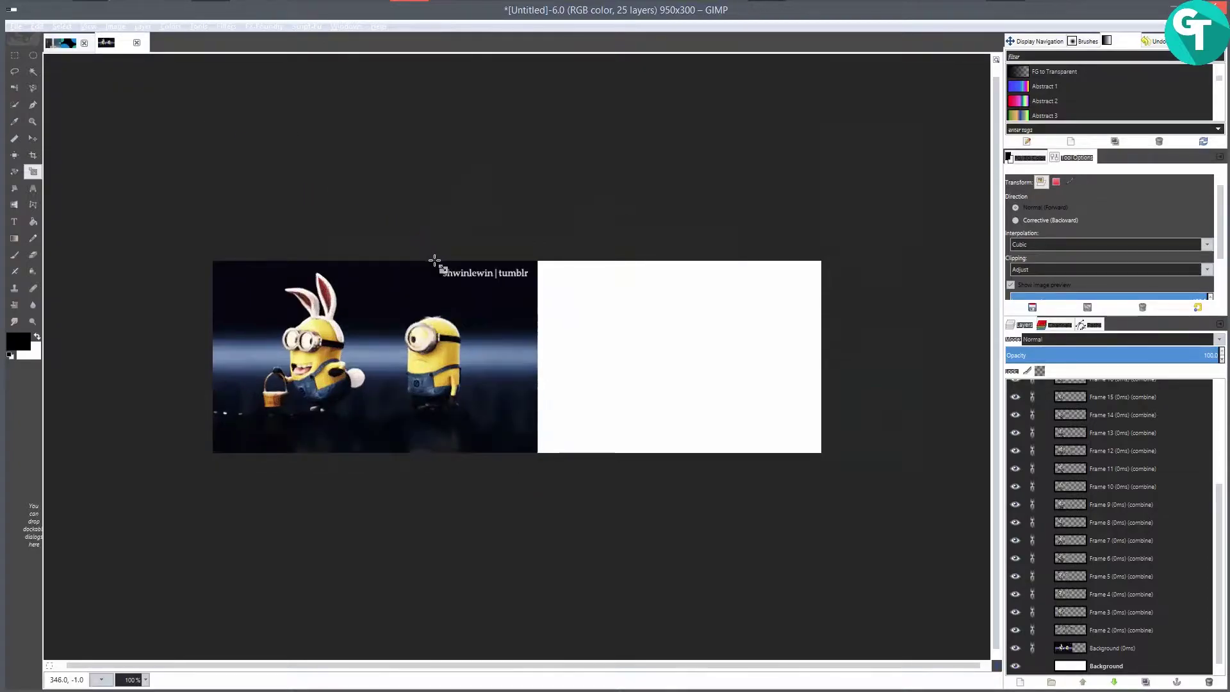
- Move the linked GIF frame layers up and left so the watermark falls outside the canvas
key("m")
left_click(450, 351)
left_click_drag(449, 348, 421, 335)
- Scale the linked GIF frame layers up further and reposition them so the watermark sits beyond the canvas's upper edge
key("shift+s")
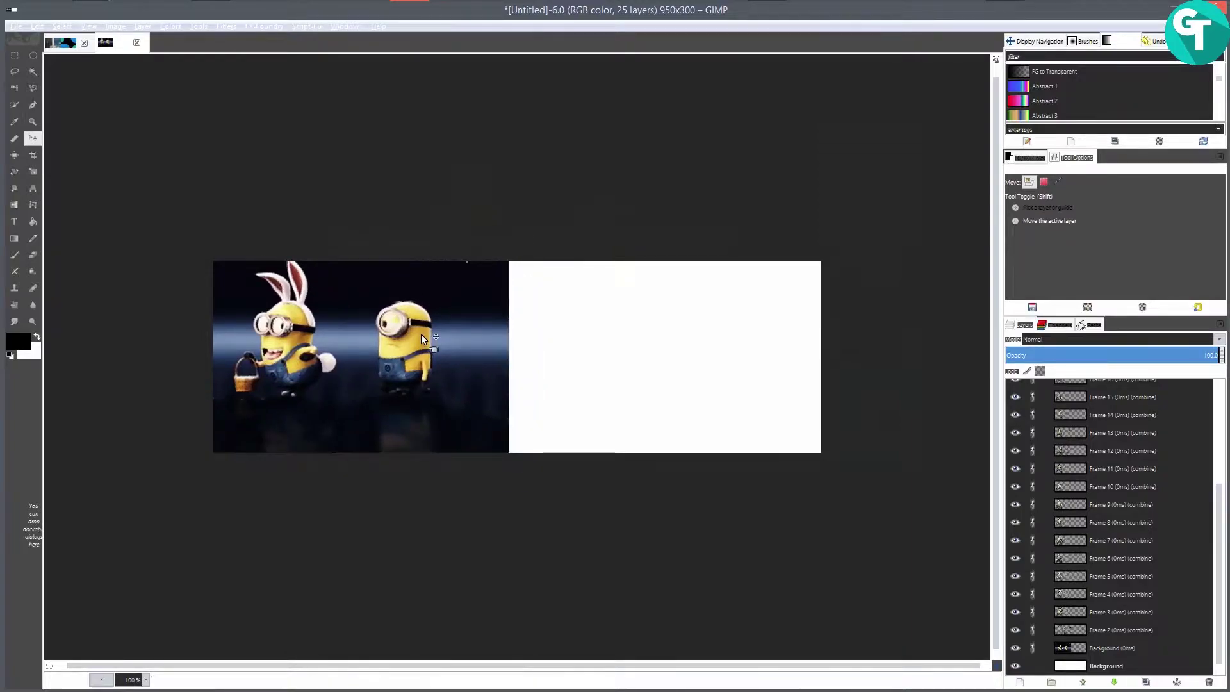
left_click(421, 339)
left_click_drag(505, 464, 550, 479)
left_click(206, 122)
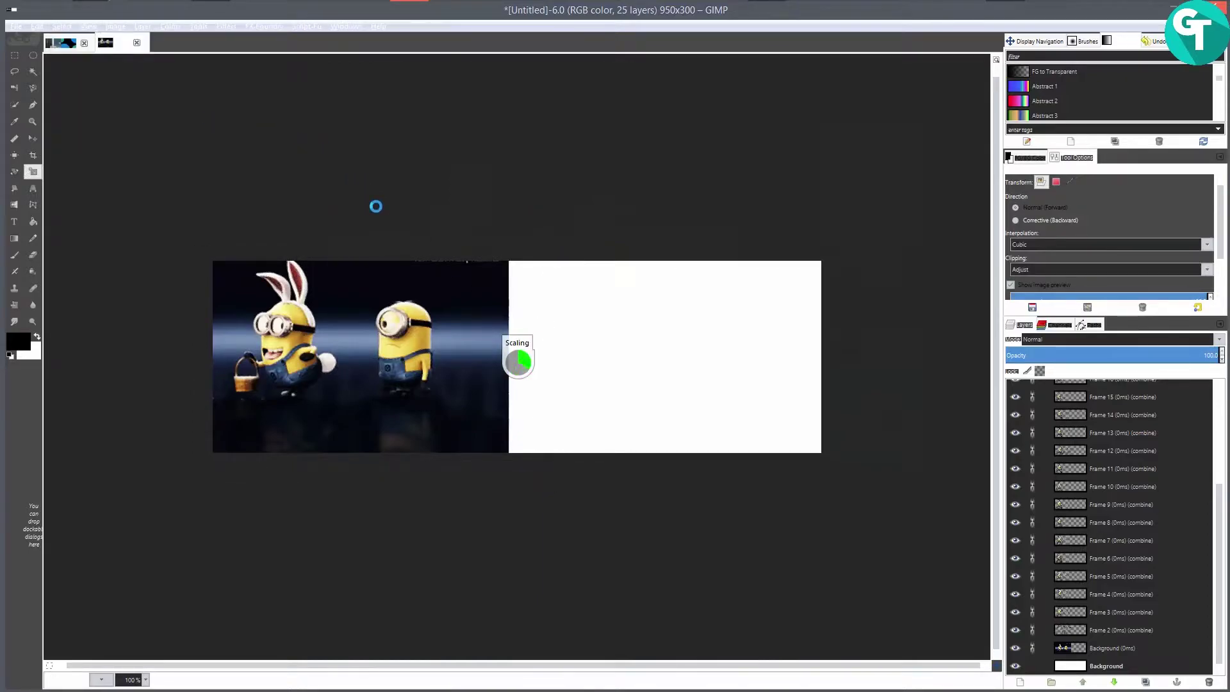
key("m")
mouse_move(401, 386)
left_mouse_down()
mouse_move(422, 378)
mouse_move(384, 389)
left_mouse_up()
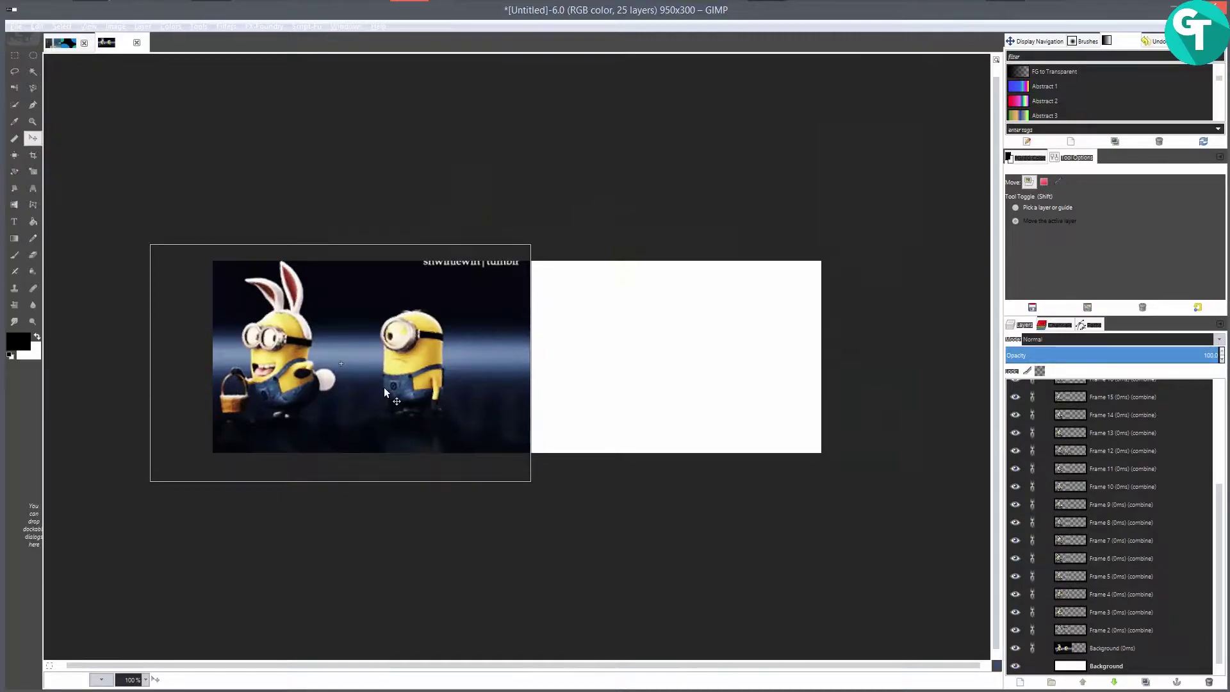
left_click_drag(384, 388, 384, 388)
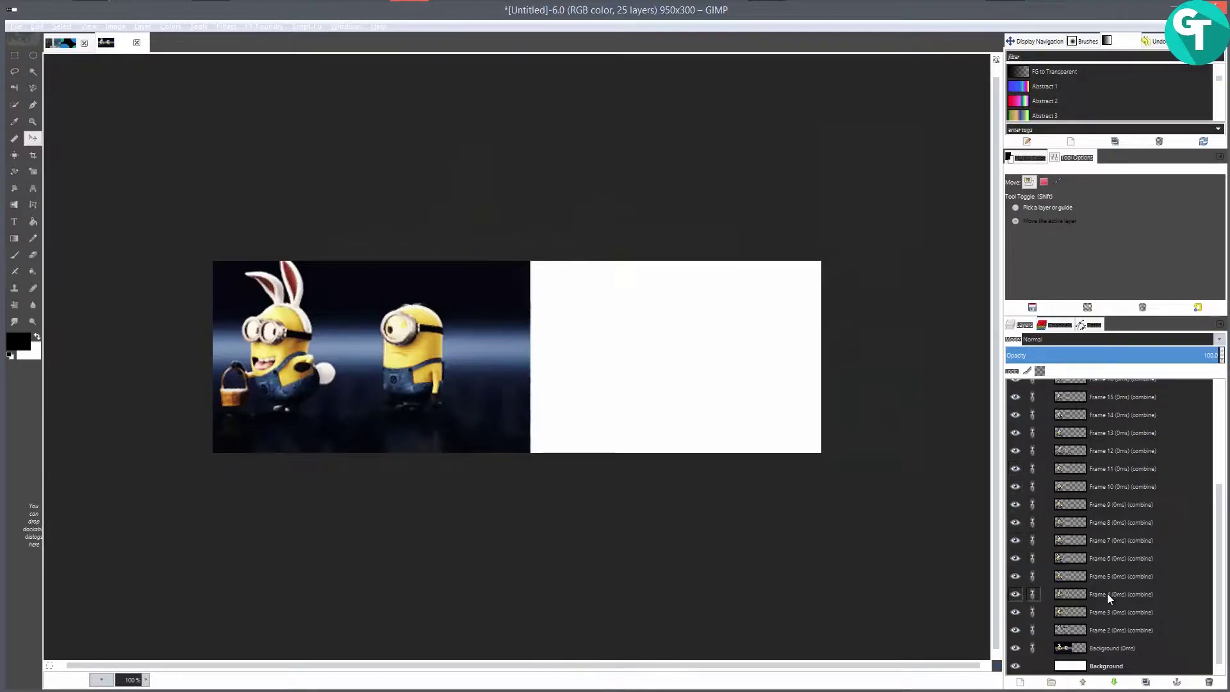
- Sample a dark navy colour from the Background (0ms) frame and fill the white Background layer with it
left_click(1093, 664)
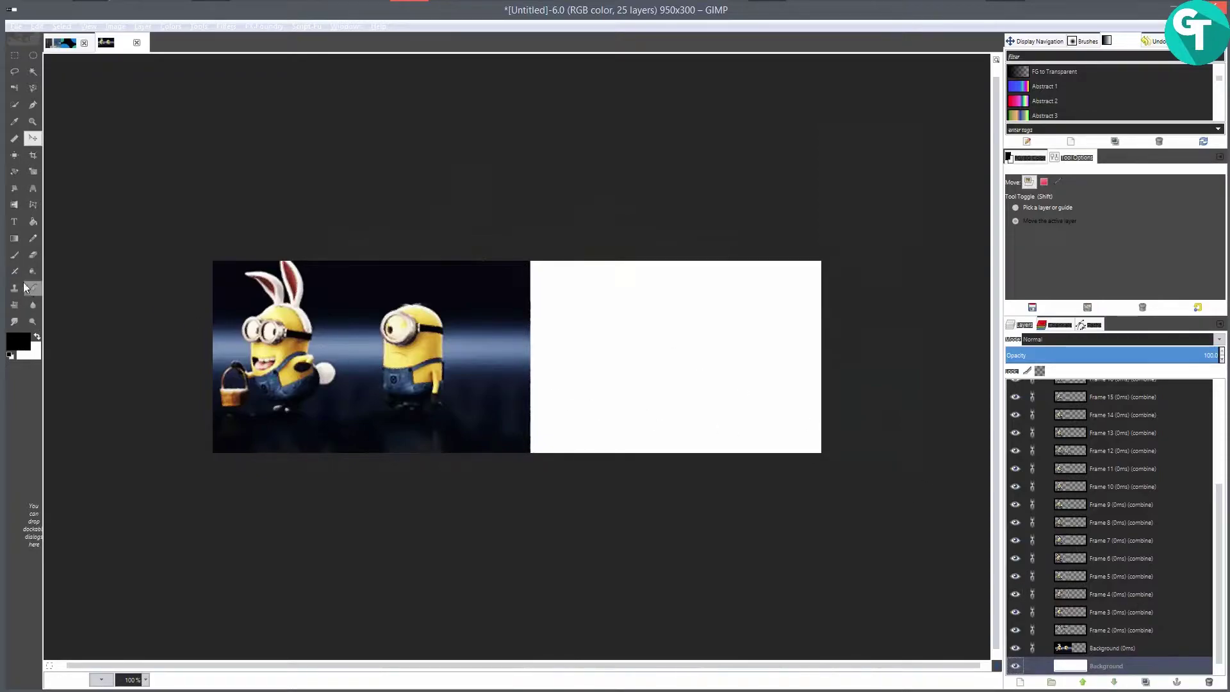
left_click(14, 121)
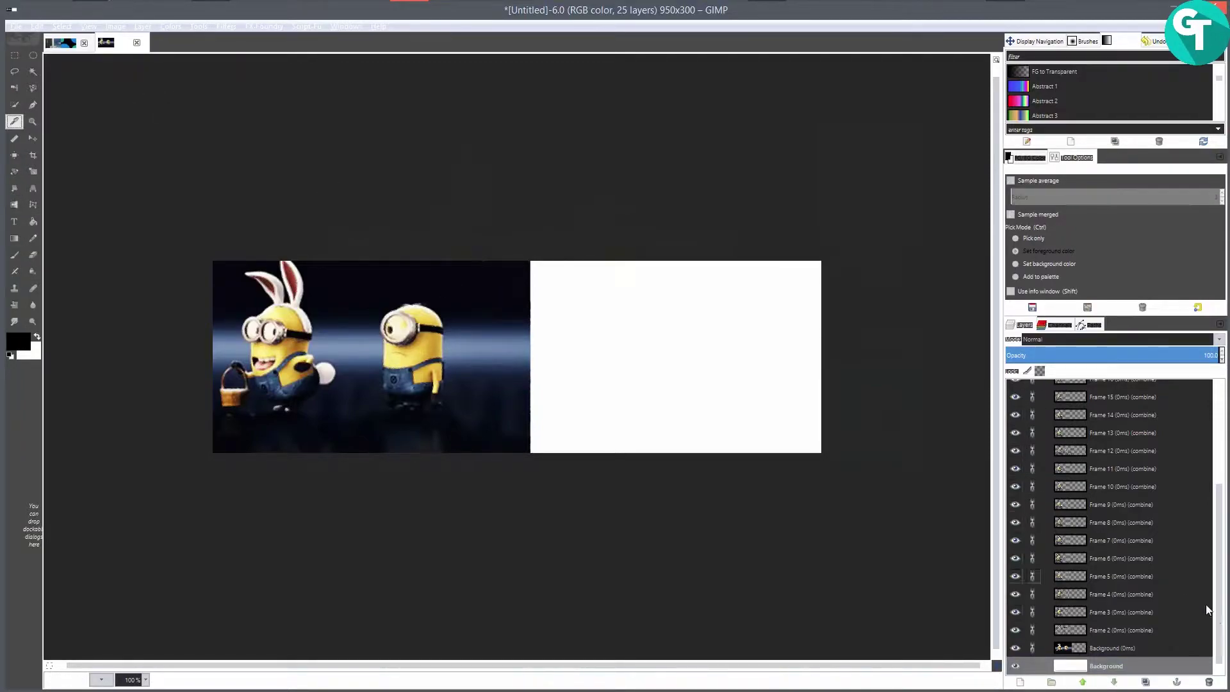
left_click(1097, 647)
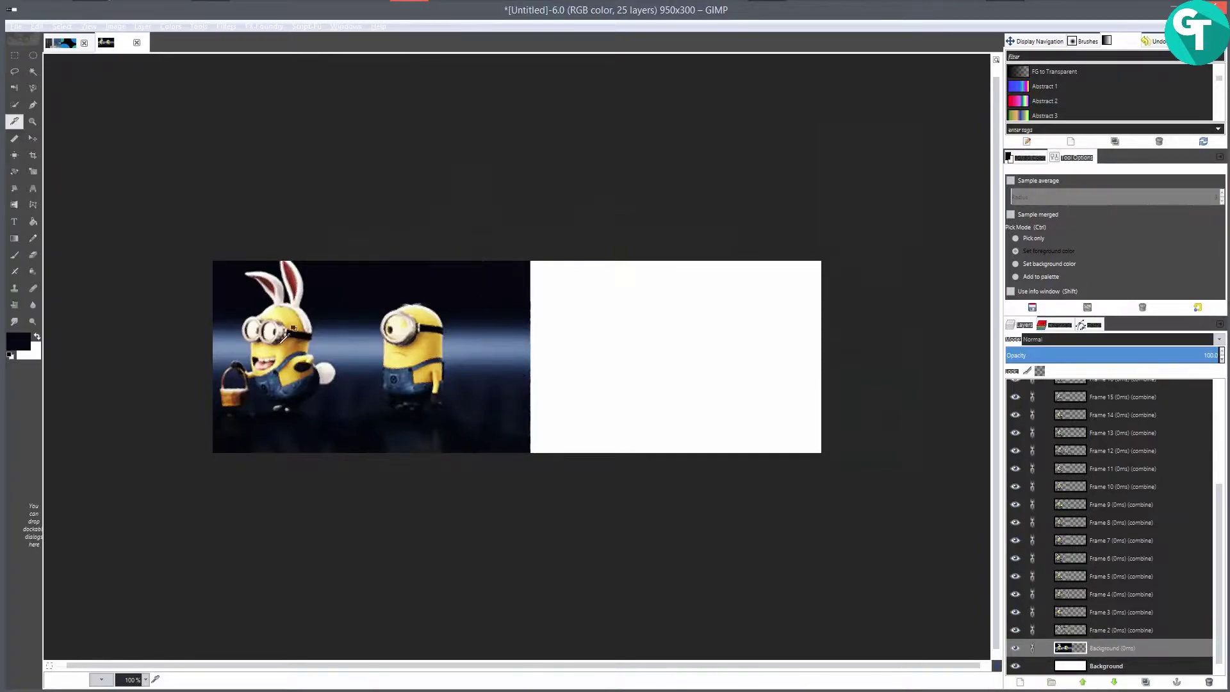
left_click(1044, 667)
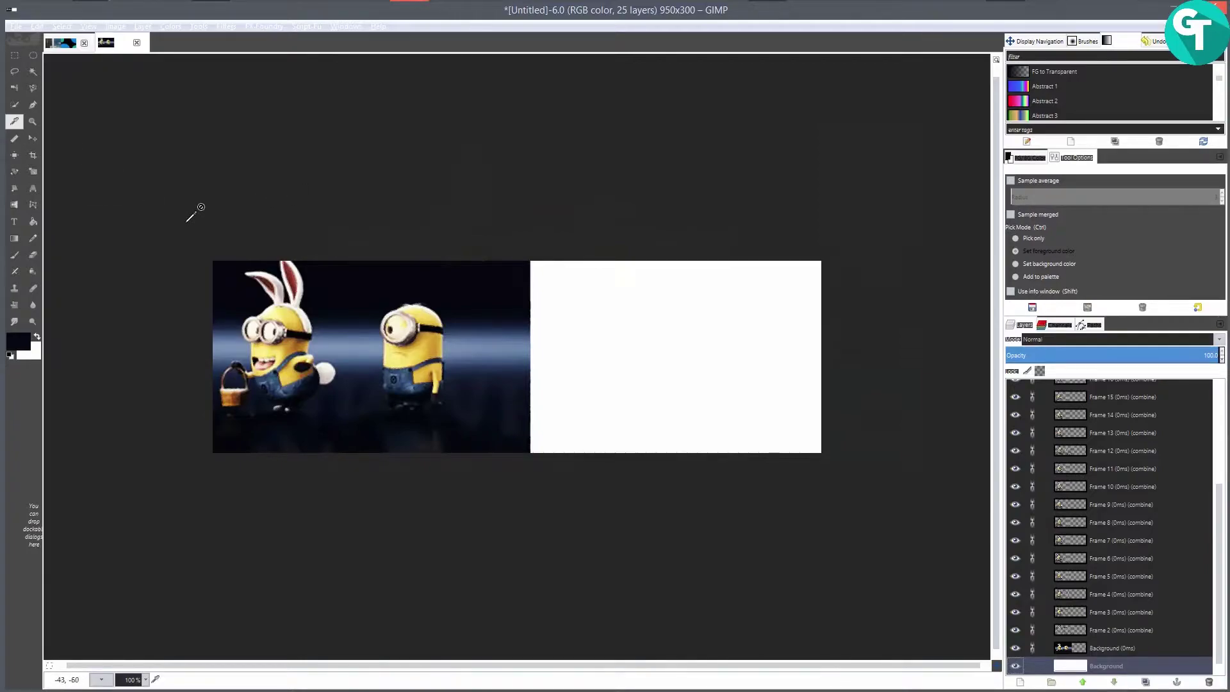
key("m")
left_click_drag(13, 347, 636, 343)
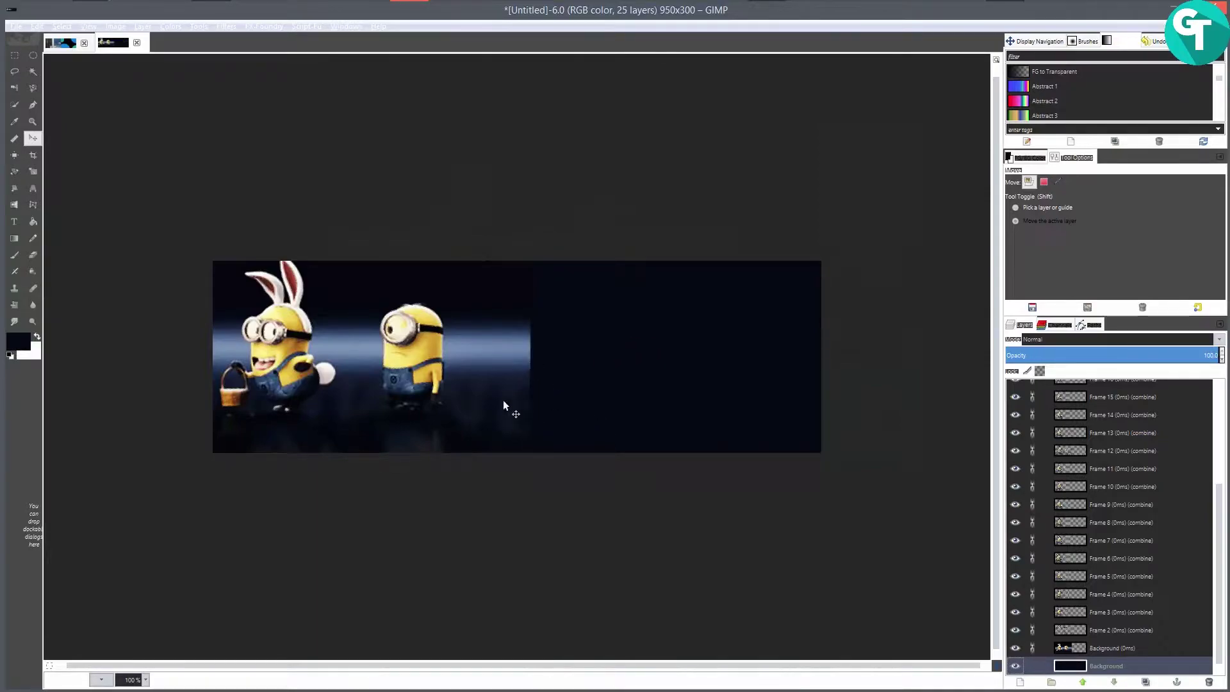
- Sample a darker near-black colour from the Background (0ms) frame and refill the Background layer with it
left_click(1085, 651)
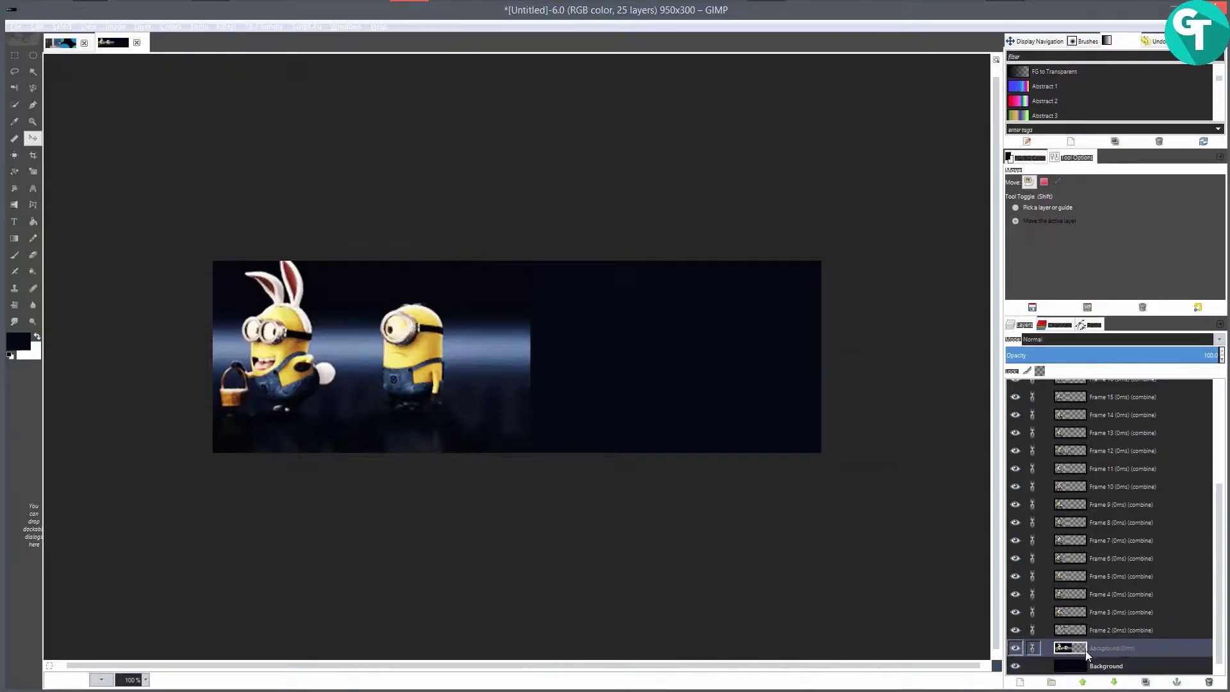
left_click(14, 121)
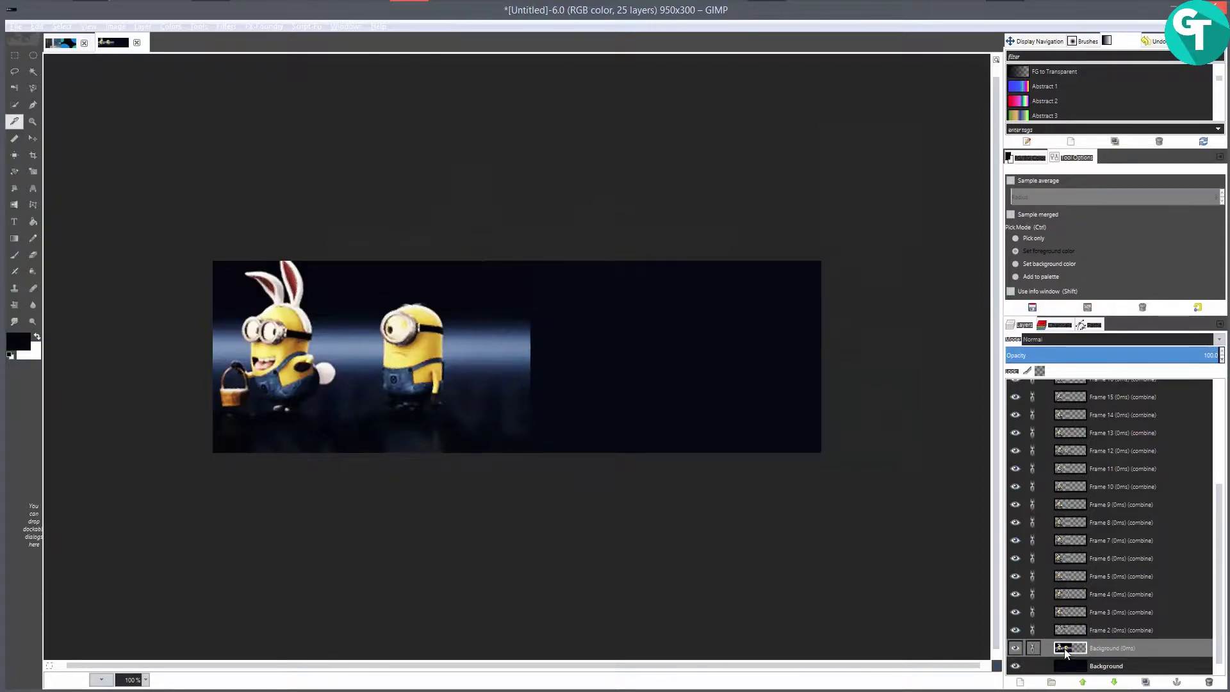
left_click(1106, 666)
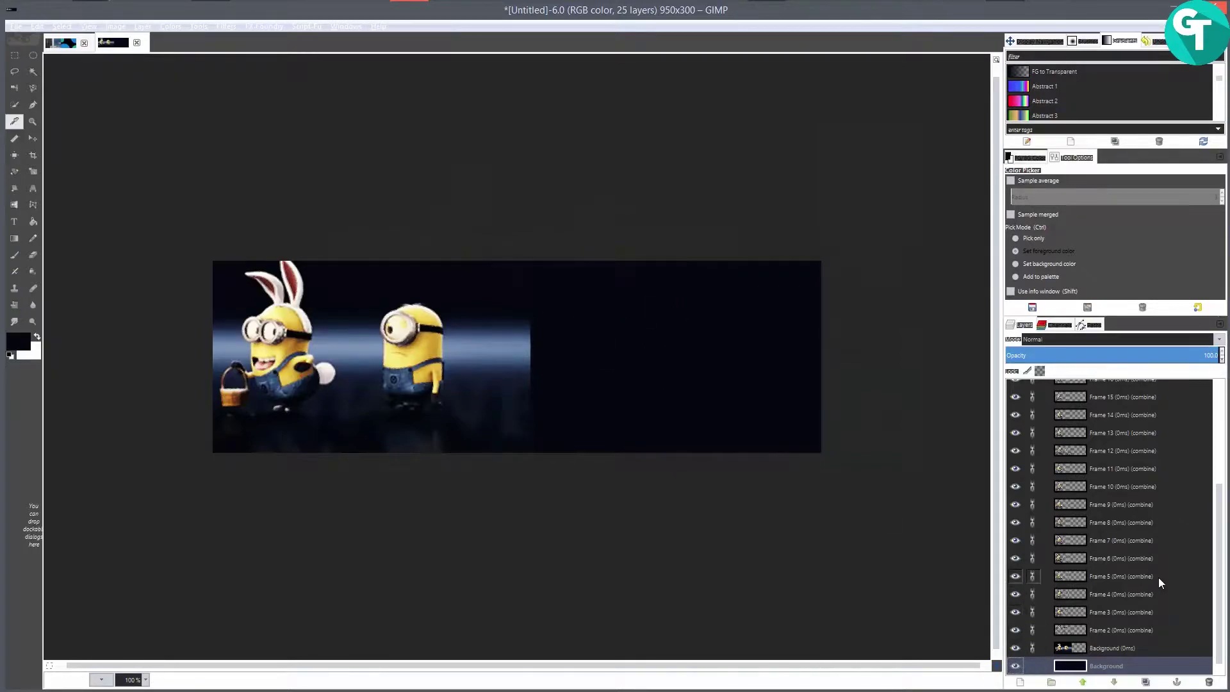
- Review the banner's frame layers and compare them with the layer stack of the open Banner3.xcf image
scroll(1158, 577, "up", 5)
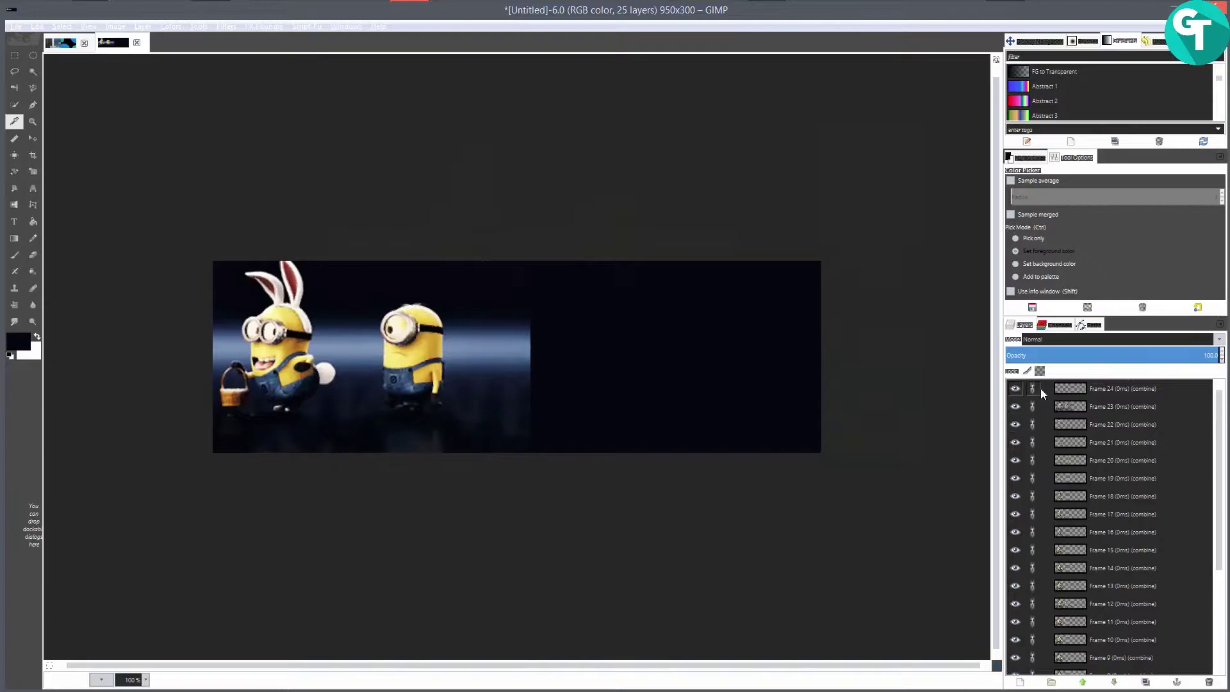
scroll(1169, 444, "down", 5)
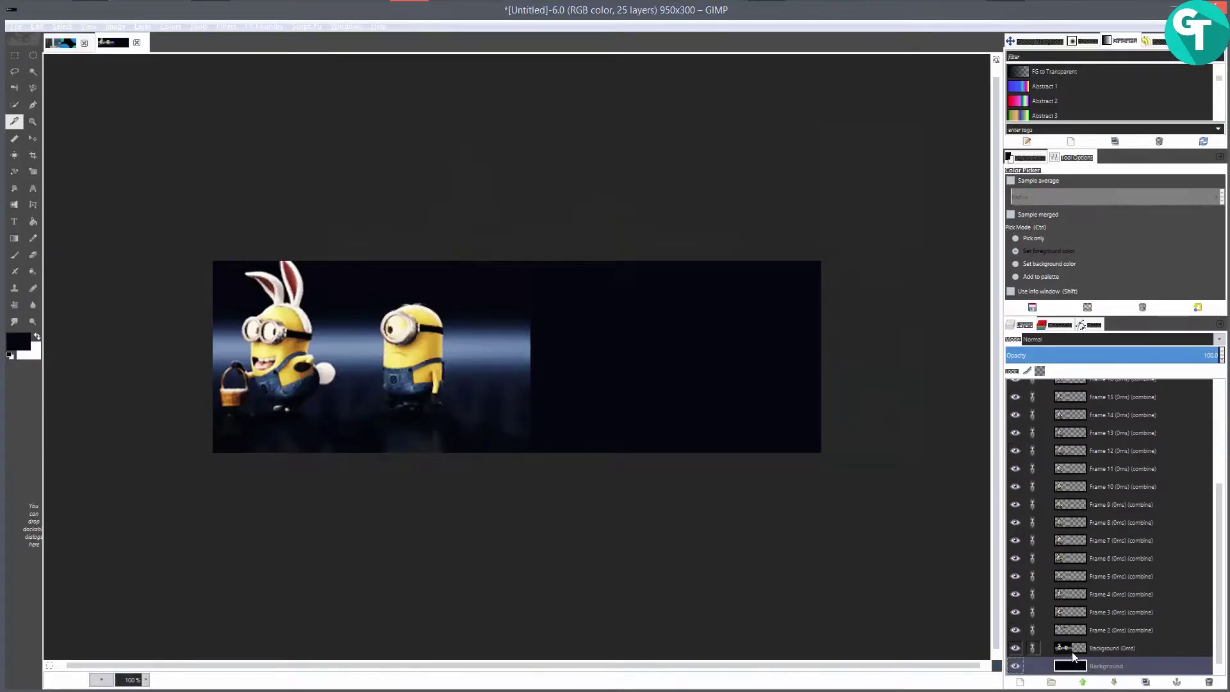
scroll(1143, 496, "up", 5)
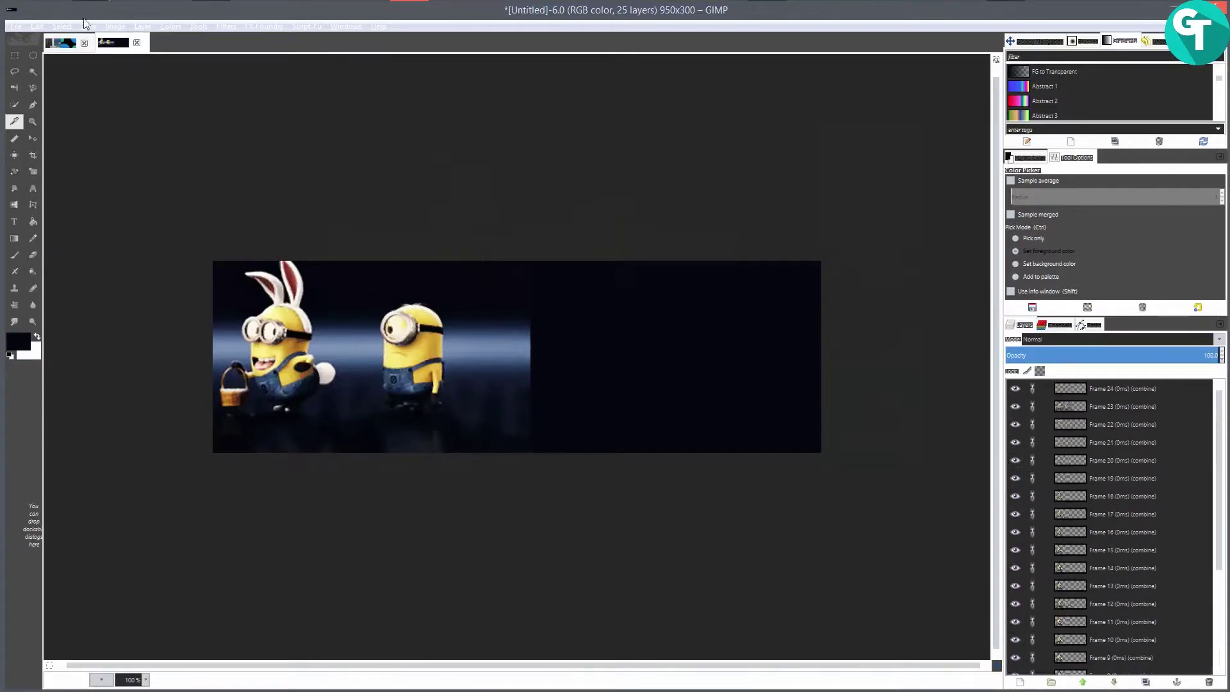
left_click(58, 47)
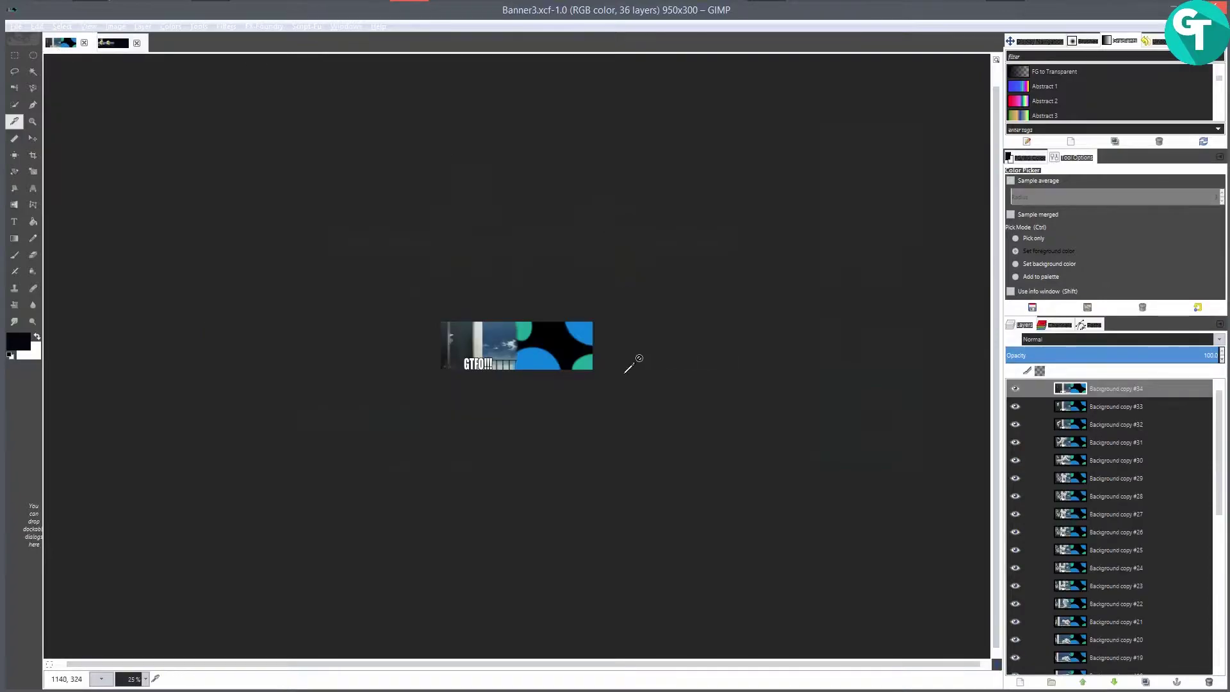
left_click(114, 43)
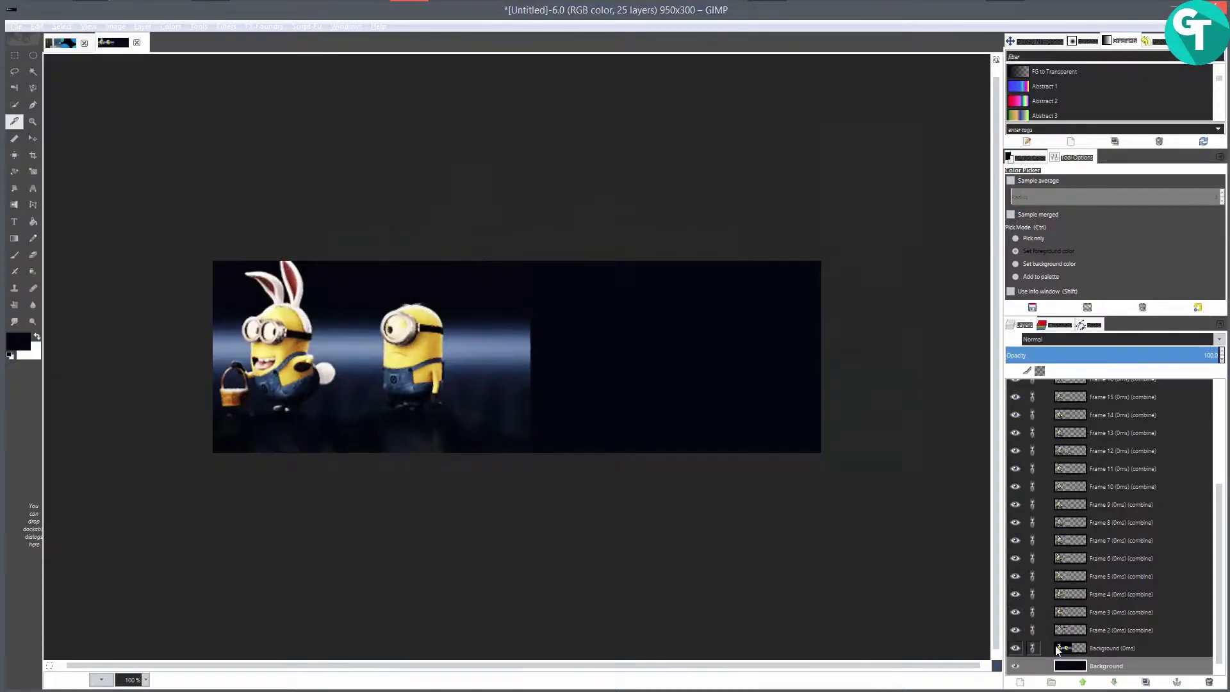
- Unlink all the GIF frame layers from one another
scroll(1101, 468, "up", 5)
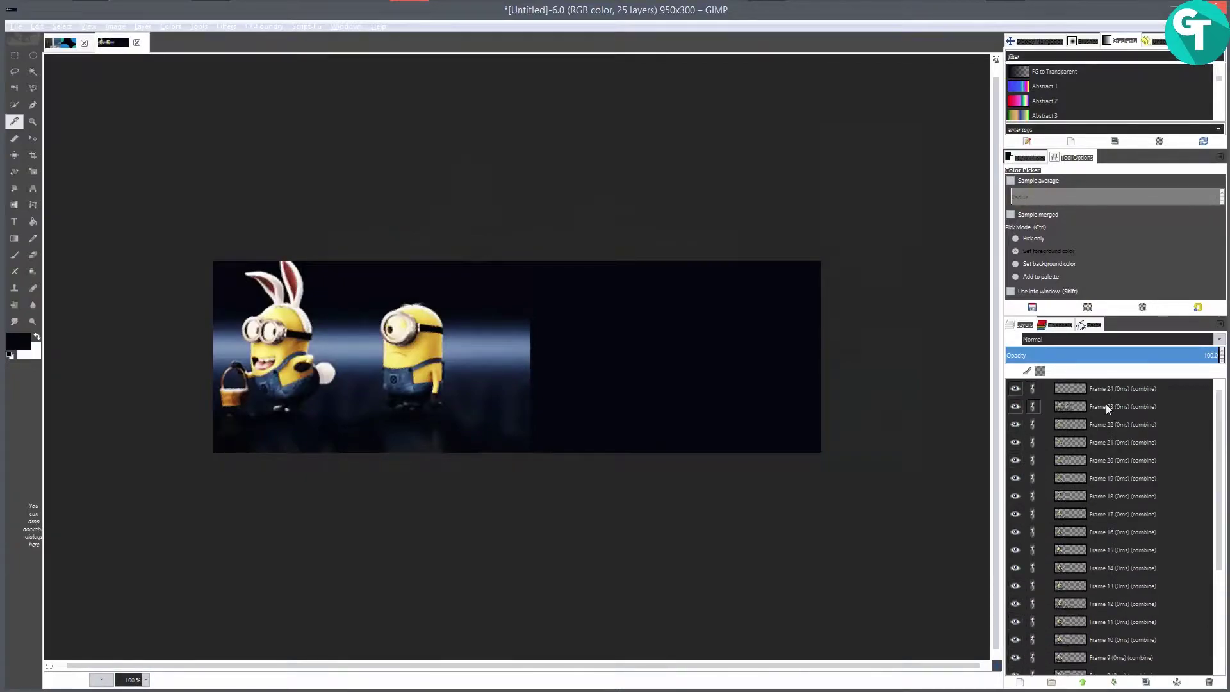
key("shift")
left_click(1033, 388, "shift")
left_click(1032, 388)
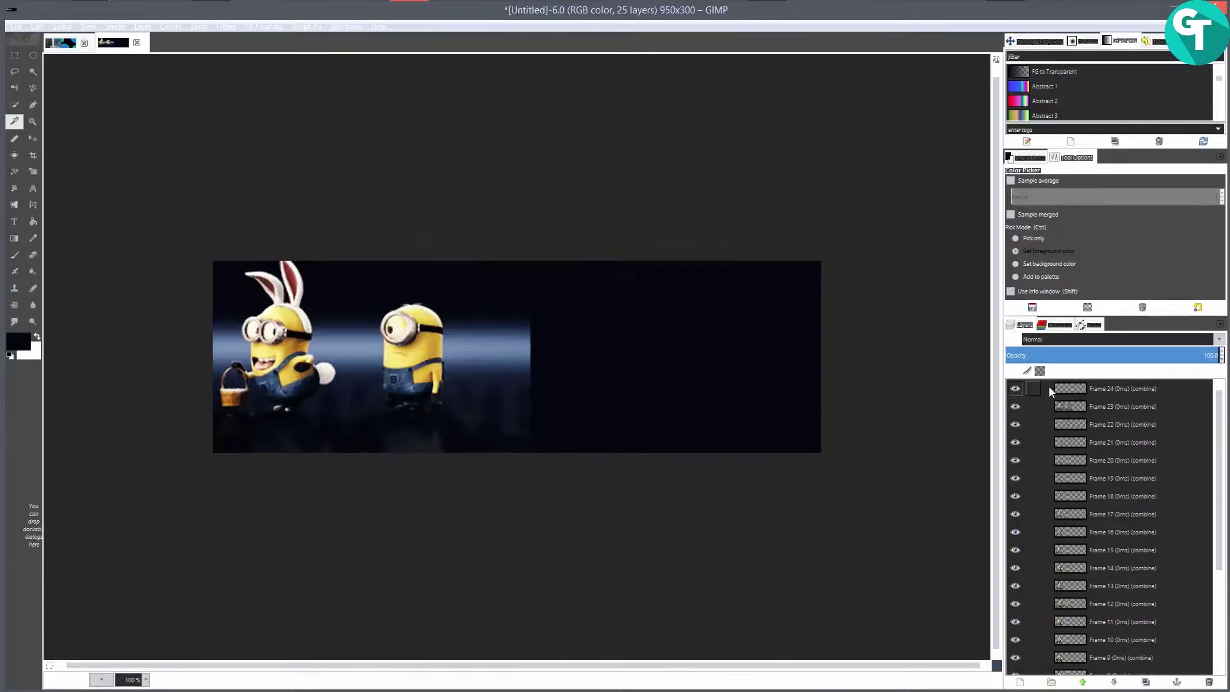
- Duplicate the filled Background layer 23 times so every GIF frame has its own background copy
scroll(1213, 441, "down", 5)
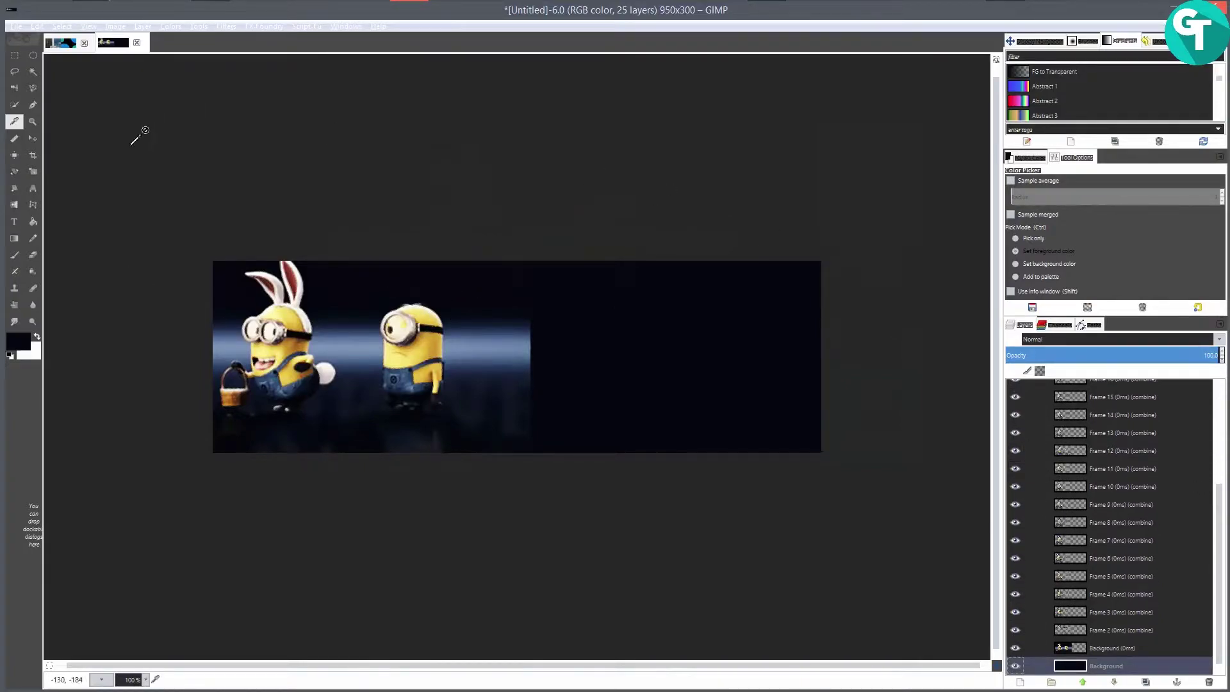
key("m")
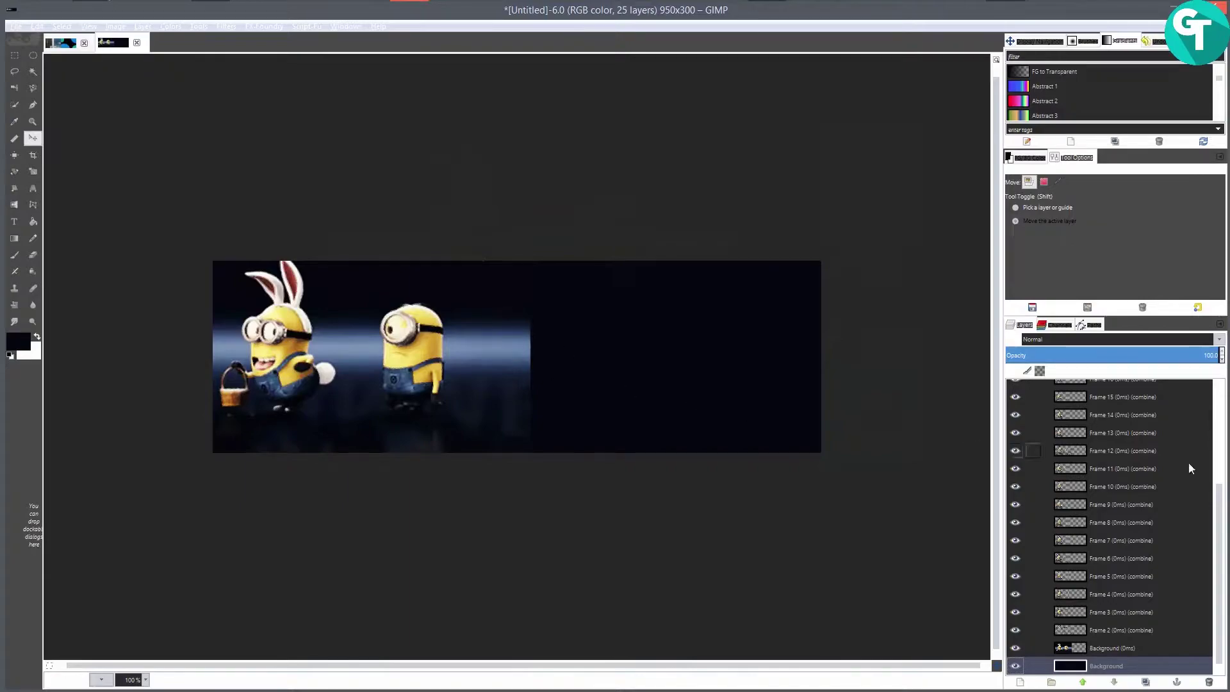
mouse_move(1220, 605)
left_mouse_down()
mouse_move(1224, 593)
mouse_move(1222, 609)
left_mouse_up()
left_click(1146, 683)
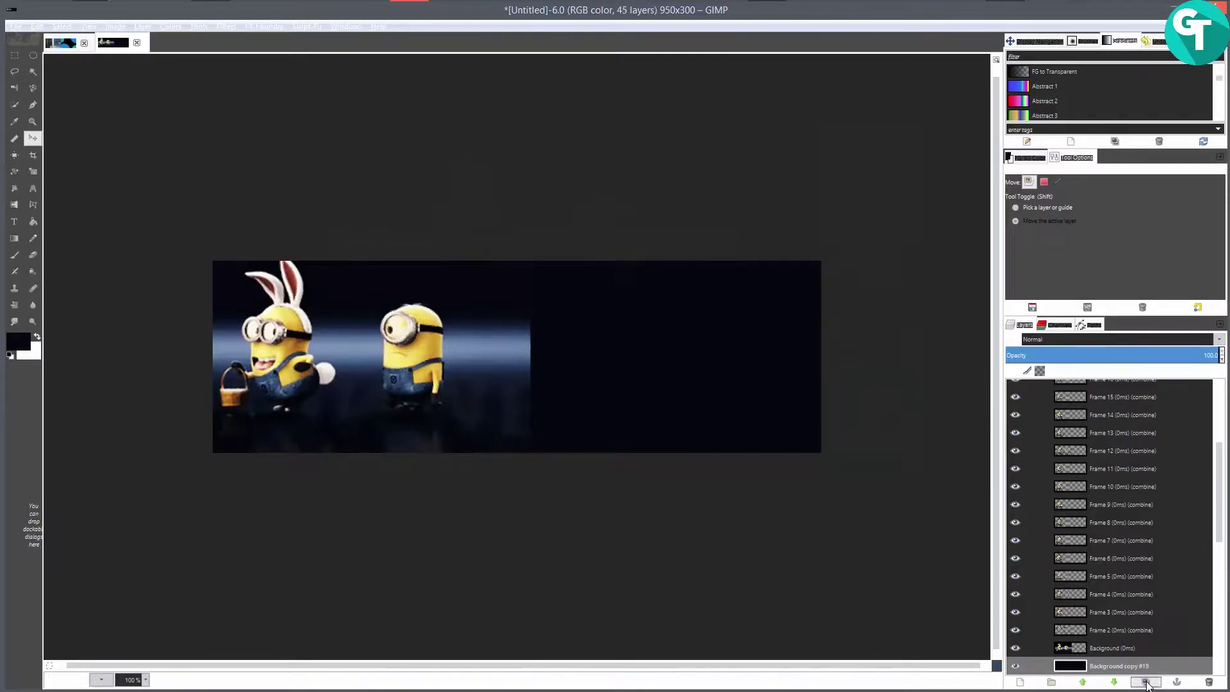
left_click(1146, 682)
- Move Background copy #22 directly beneath Frame 24 and Background copy #21 directly beneath Frame 23 in the layer stack
scroll(1089, 512, "up", 5)
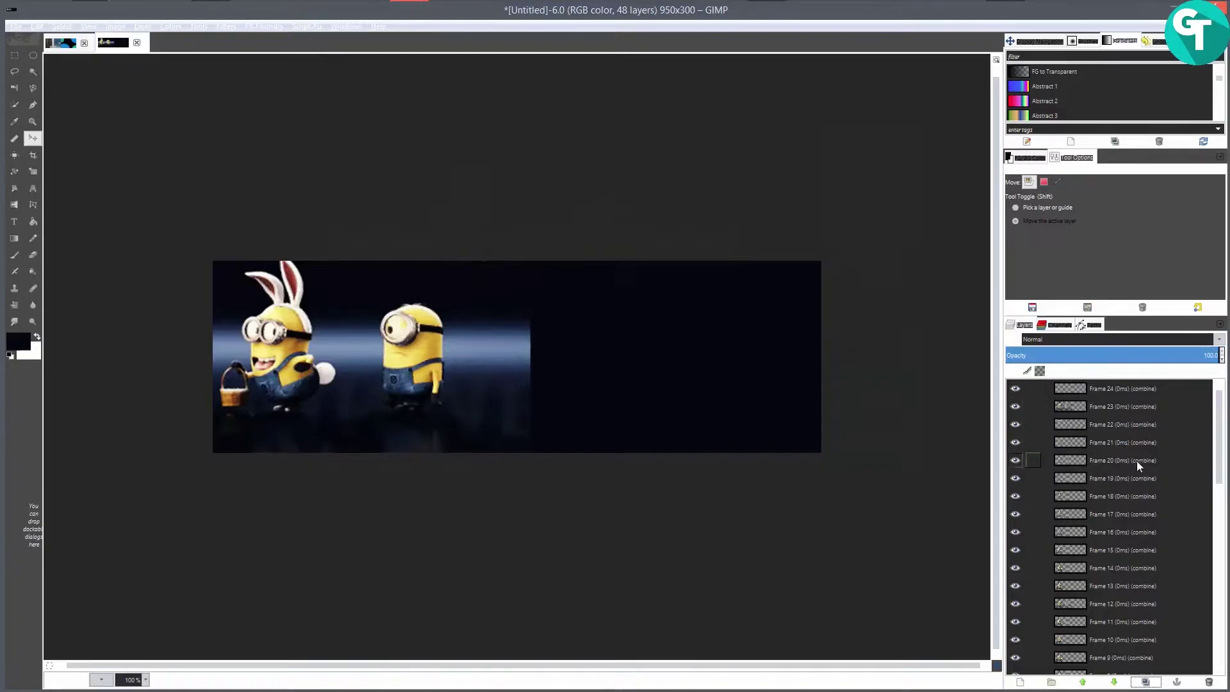
left_click_drag(1219, 476, 1226, 598)
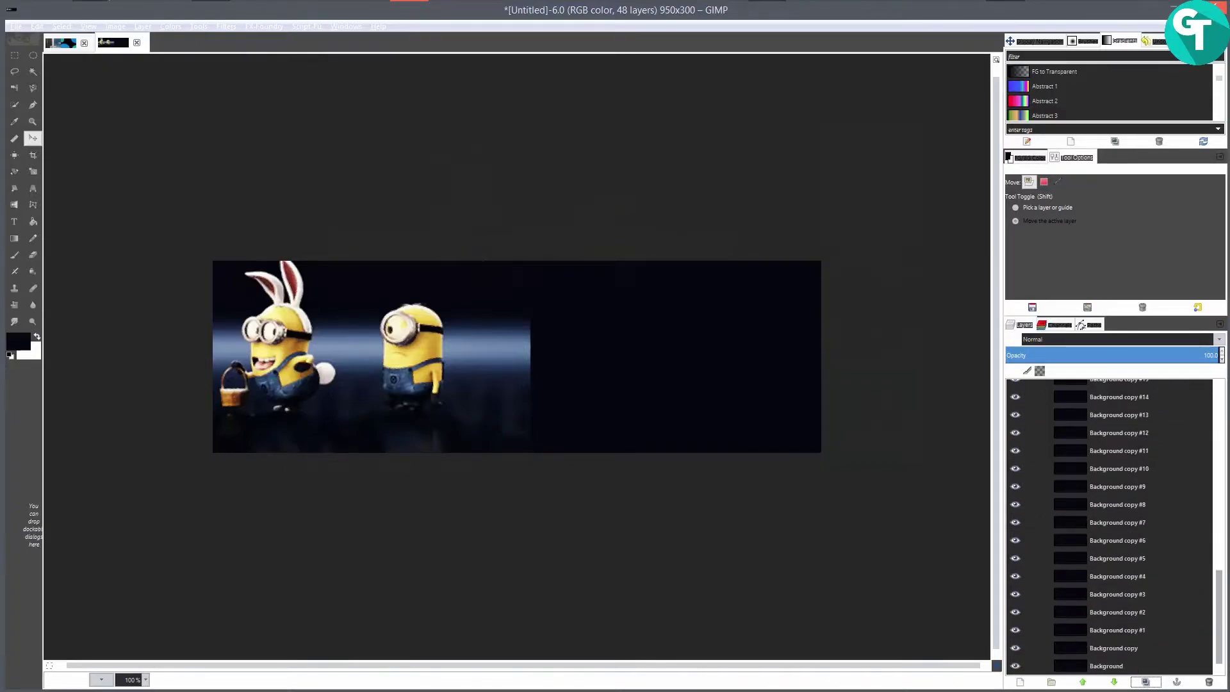
scroll(1227, 597, "up", 3)
left_click_drag(1135, 586, 1158, 398)
scroll(1166, 431, "down", 5)
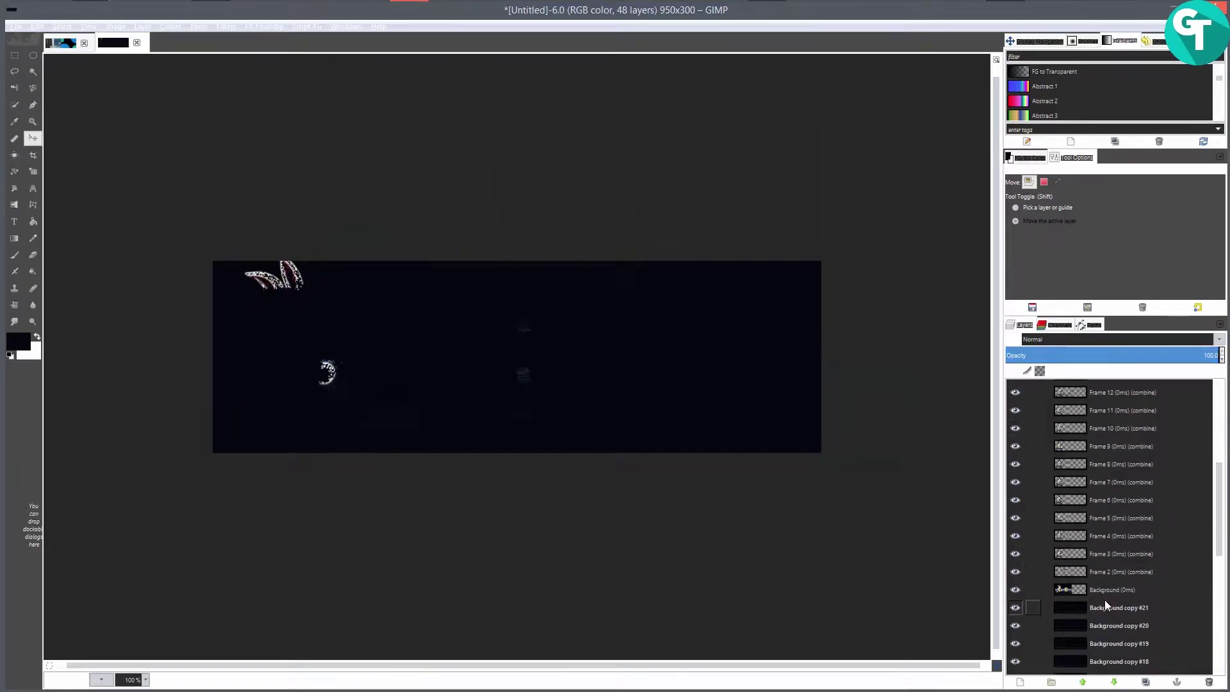
left_click_drag(1101, 608, 403, 314)
left_click_drag(1225, 591, 1104, 432)
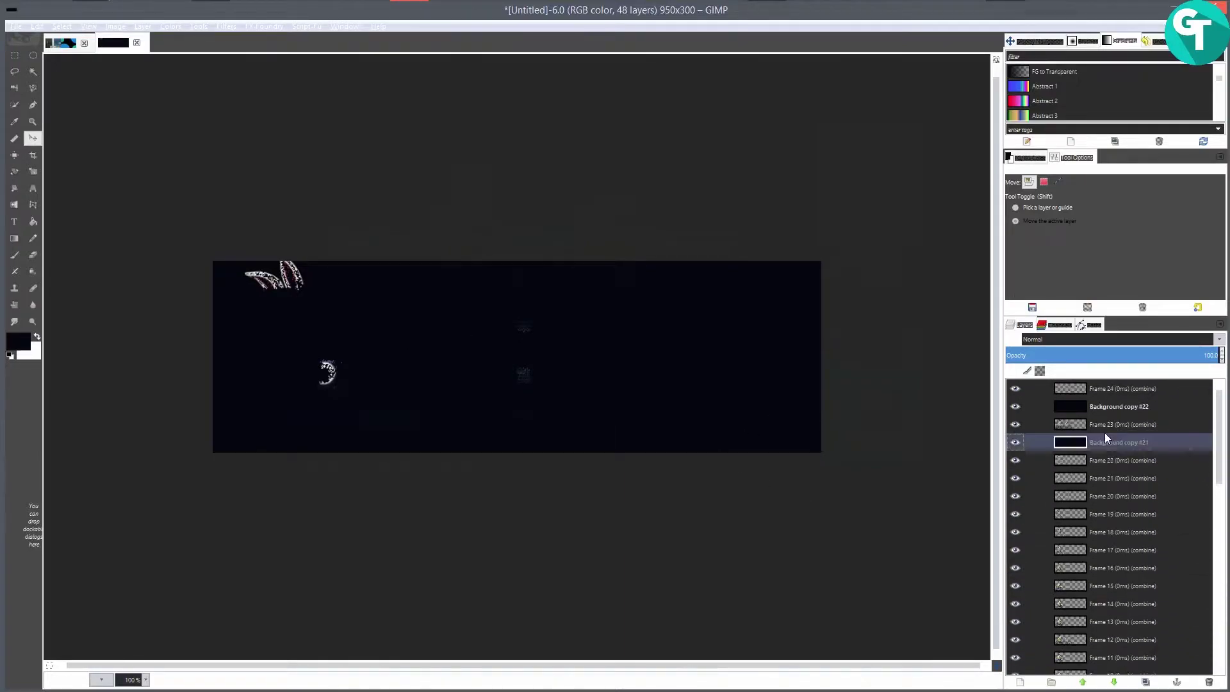
- Place Background copy #20 directly beneath Frame 22 and Background copy #19 directly beneath Frame 21
scroll(1172, 546, "down", 5)
scroll(1172, 551, "down", 3)
left_click_drag(1132, 587, 1120, 475)
scroll(1141, 487, "down", 5)
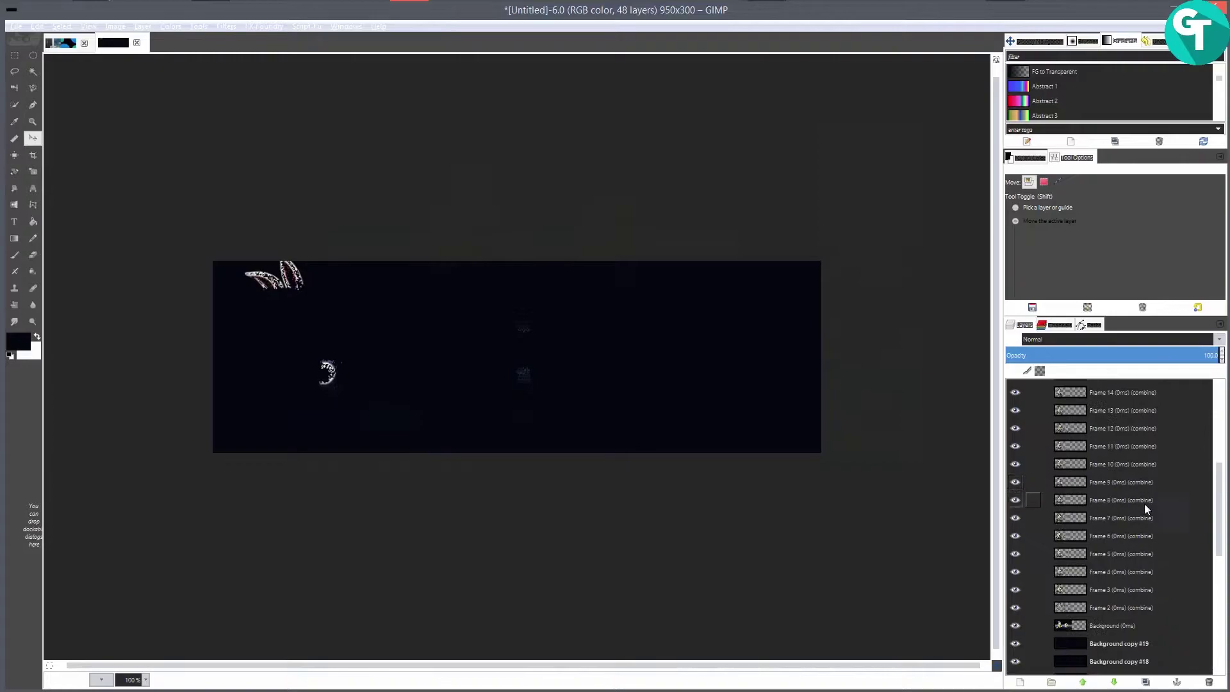
left_click_drag(1124, 644, 1175, 479)
scroll(1178, 552, "down", 5)
scroll(1134, 621, "down", 2)
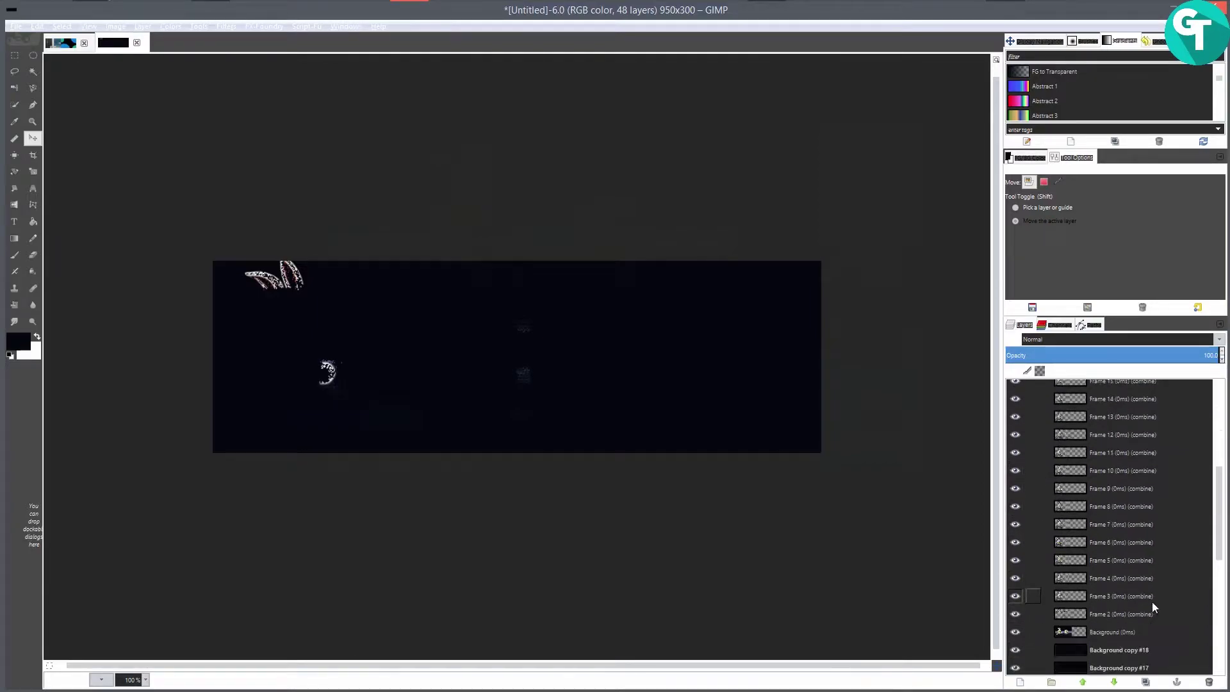
- Place Background copies #18, #17 and #16 directly beneath Frames 20, 19 and 18 respectively
left_click_drag(1100, 650, 1099, 545)
scroll(1170, 551, "down", 5)
left_click(1109, 640)
left_click_drag(1109, 641, 1100, 578)
scroll(1153, 587, "down", 5)
left_click_drag(1123, 624, 1131, 507)
scroll(1146, 538, "down", 5)
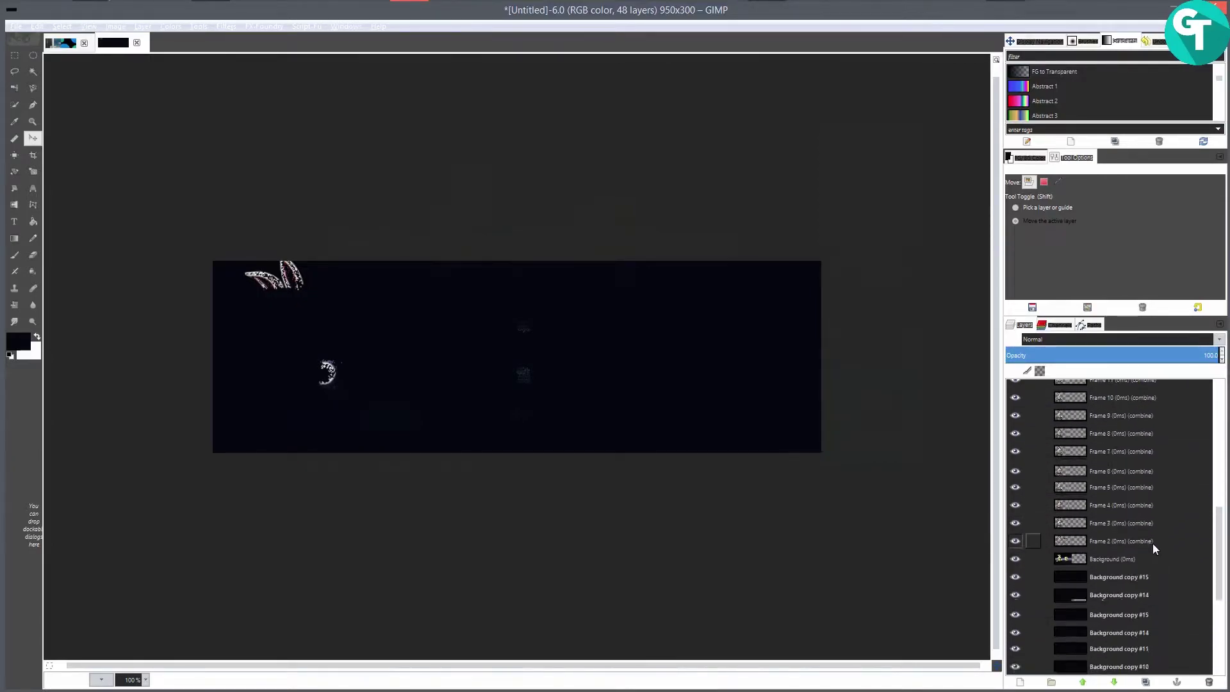
- Place Background copies #15, #14, #13 and #12 directly beneath Frames 17, 16, 15 and 14 respectively
left_click_drag(1138, 579, 1076, 467)
scroll(1143, 479, "down", 10)
mouse_move(1172, 509)
left_mouse_down()
mouse_move(1120, 490)
mouse_move(1134, 511)
mouse_move(1150, 401)
mouse_move(1158, 503)
left_mouse_up()
scroll(1085, 608, "down", 5)
left_click_drag(1131, 652, 1143, 447)
scroll(1142, 448, "down", 5)
left_click_drag(1131, 489, 1125, 453)
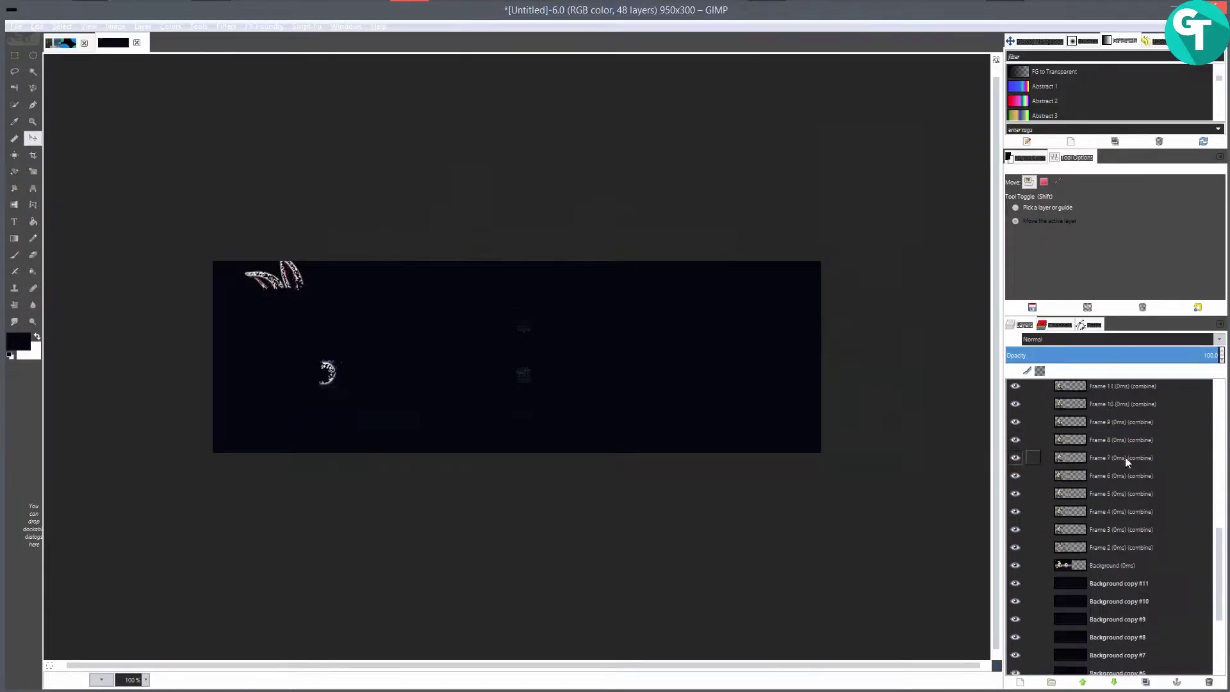
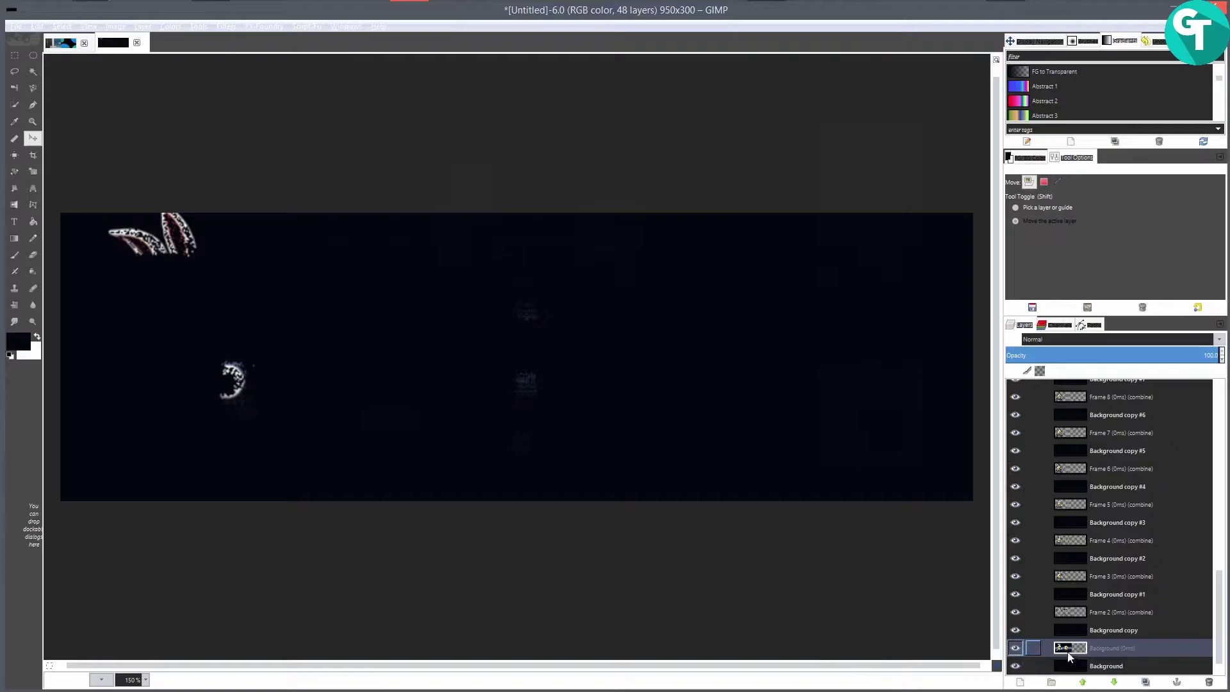
right_click(1108, 649)
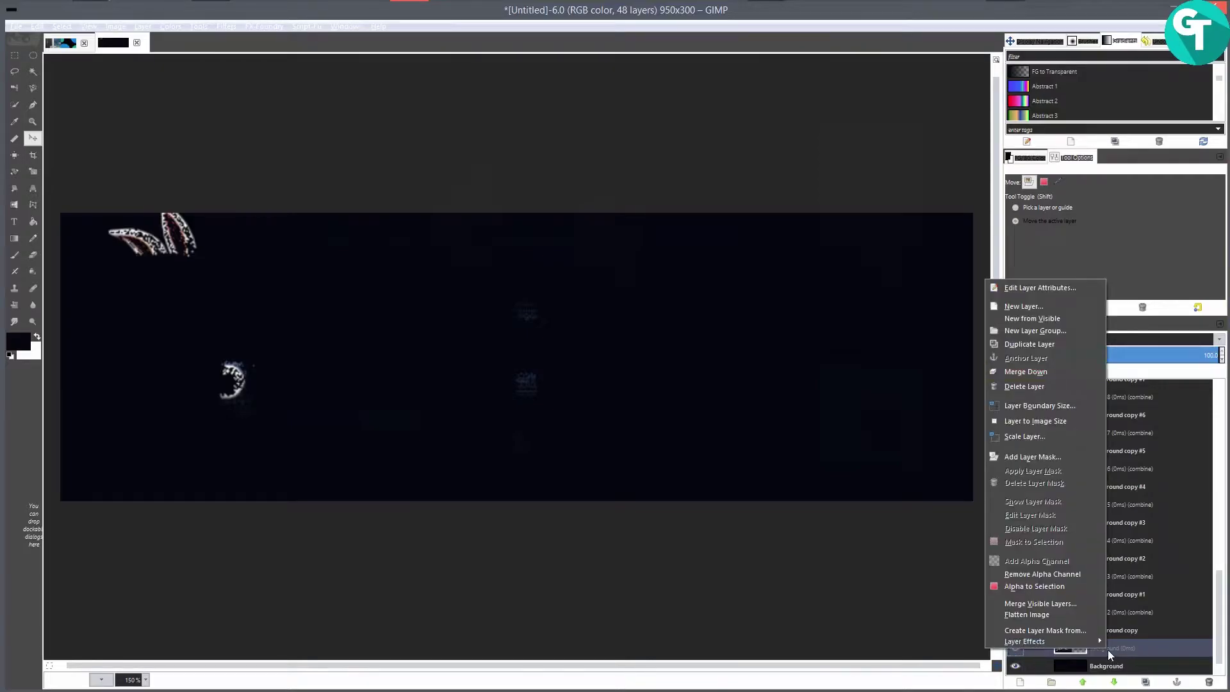
left_click(1027, 383)
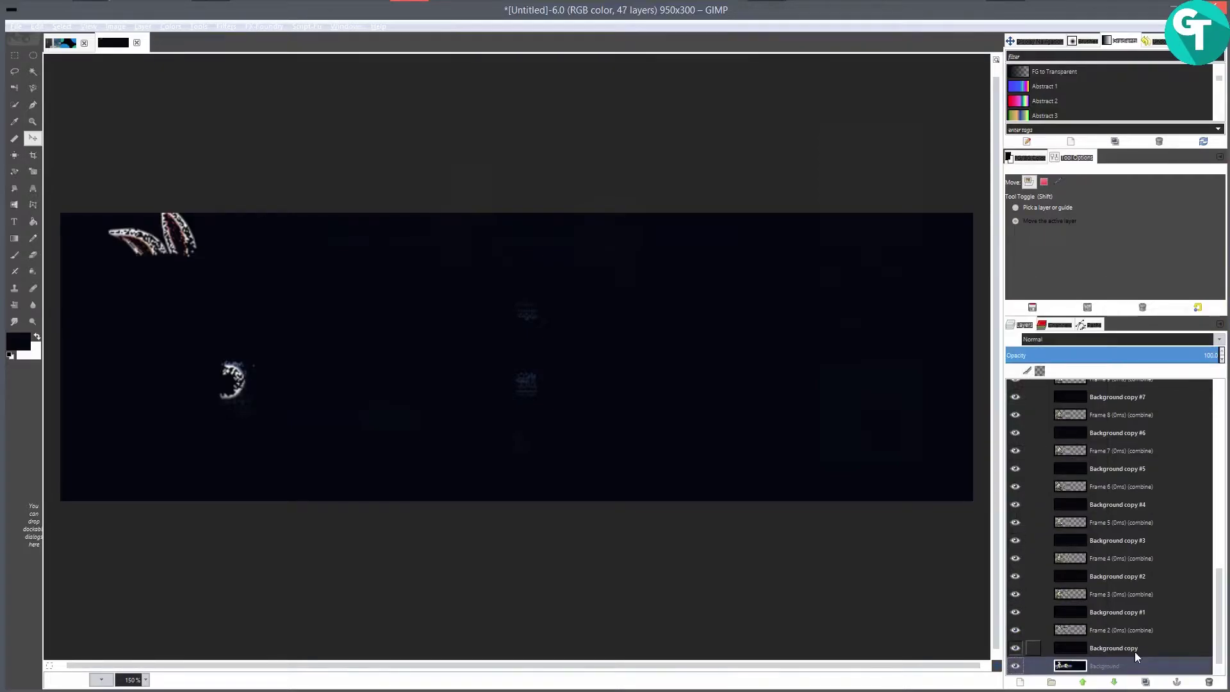
left_click(1121, 631)
right_click(1121, 631)
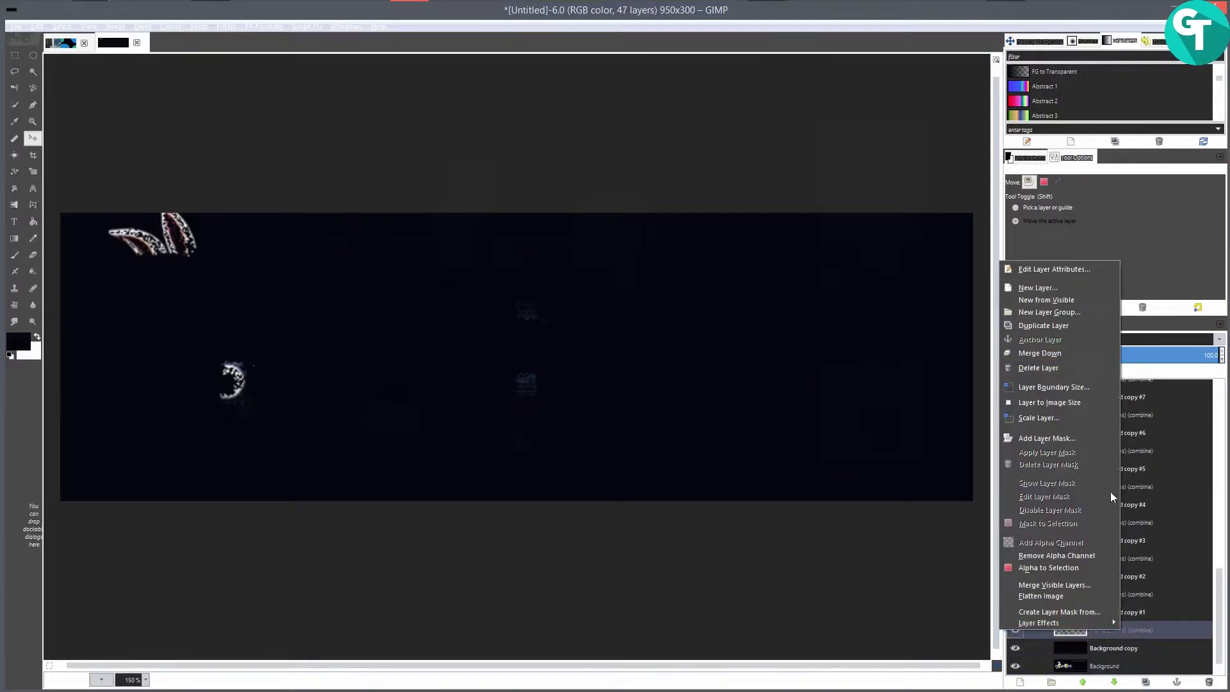
left_click(1071, 356)
left_click(1123, 609)
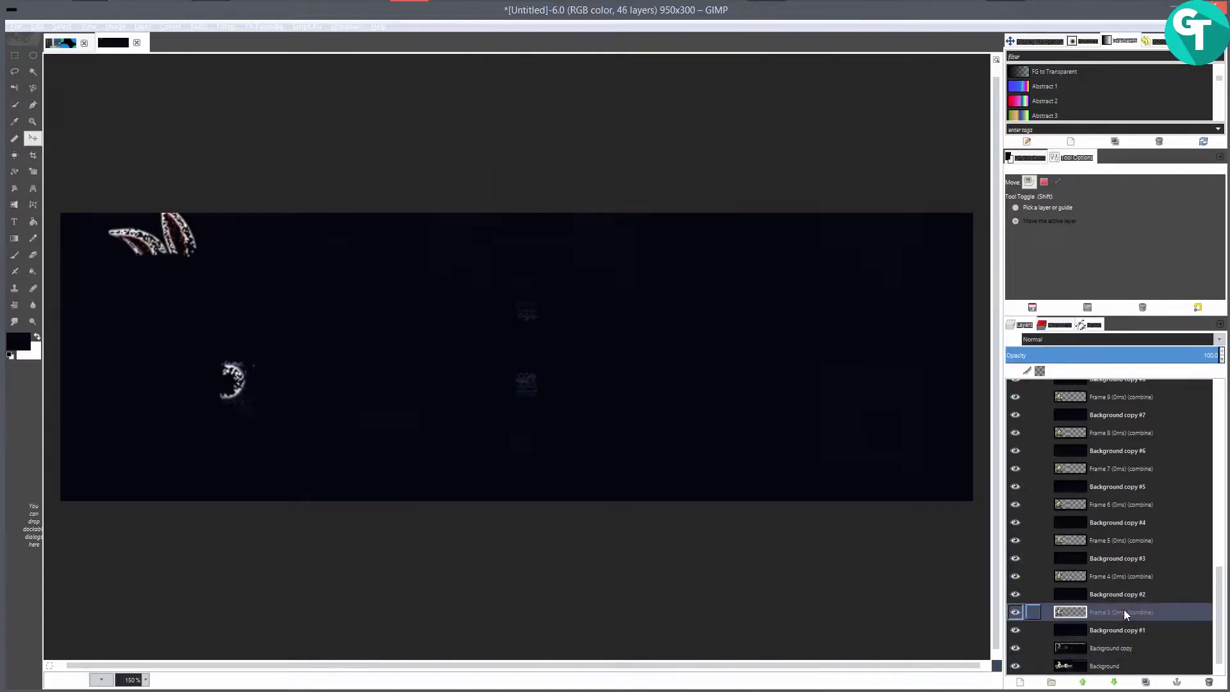
right_click(1124, 610)
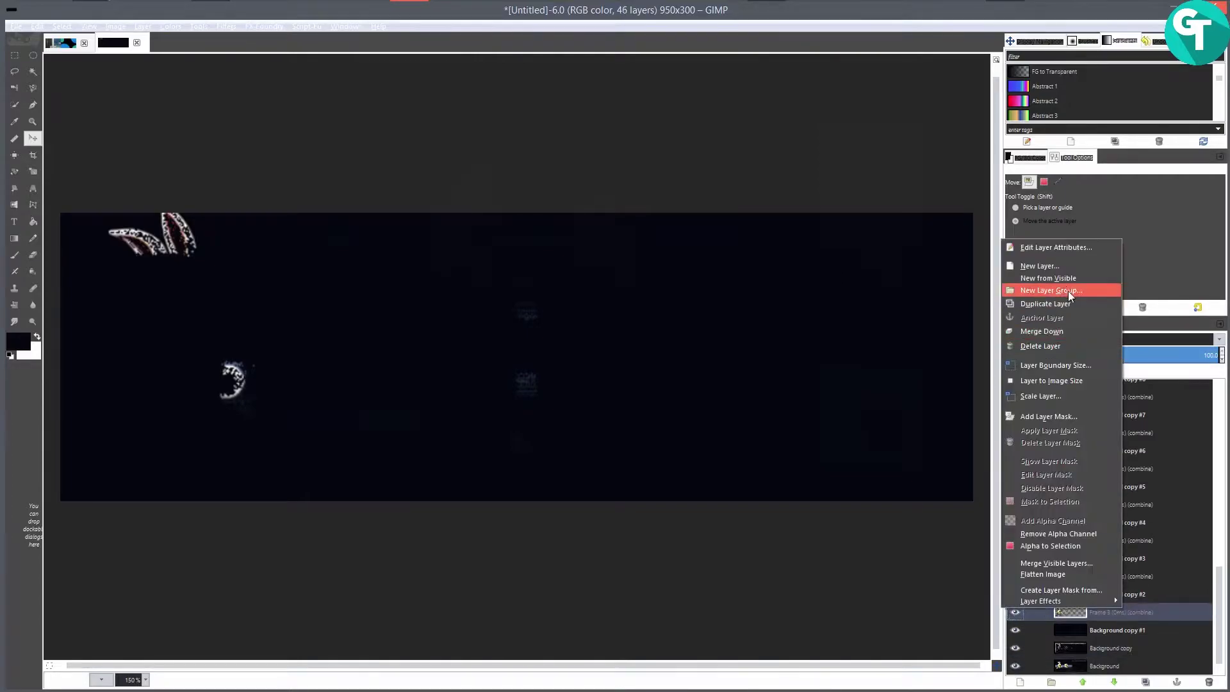
left_click(1185, 605)
key("ctrl+z")
key("ctrl+z")
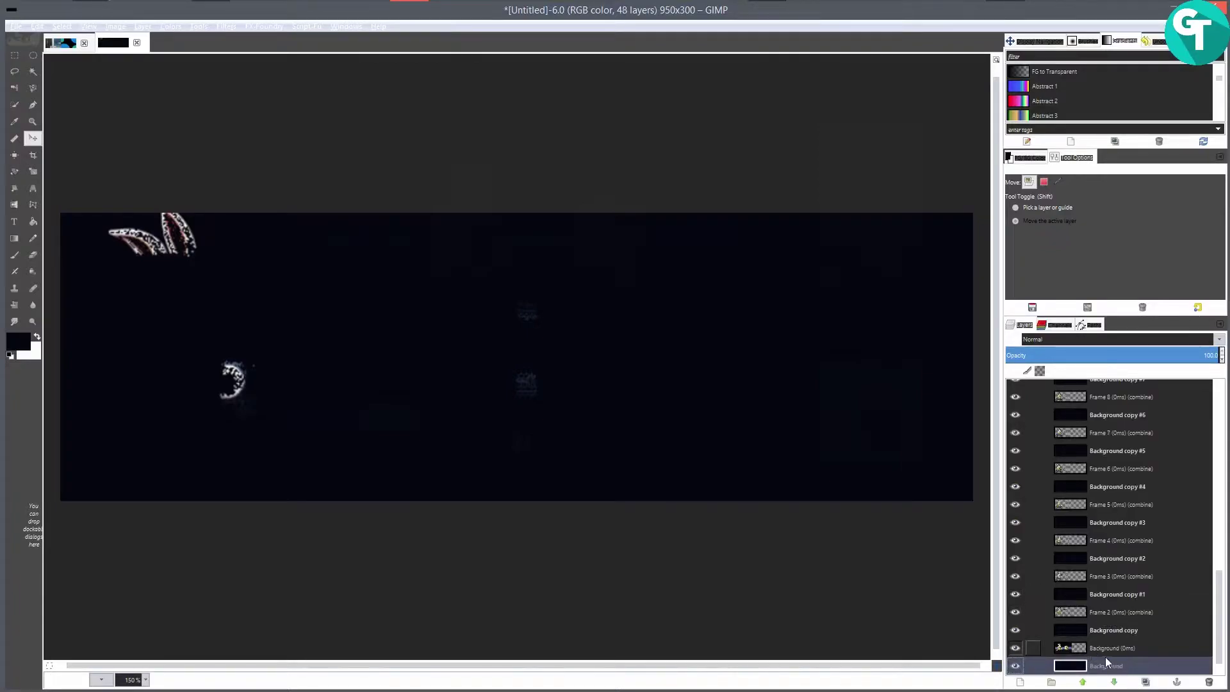
- Apply the Layer to Image Size action to all layers with the multiple-layer script
scroll(1117, 540, "up", 10)
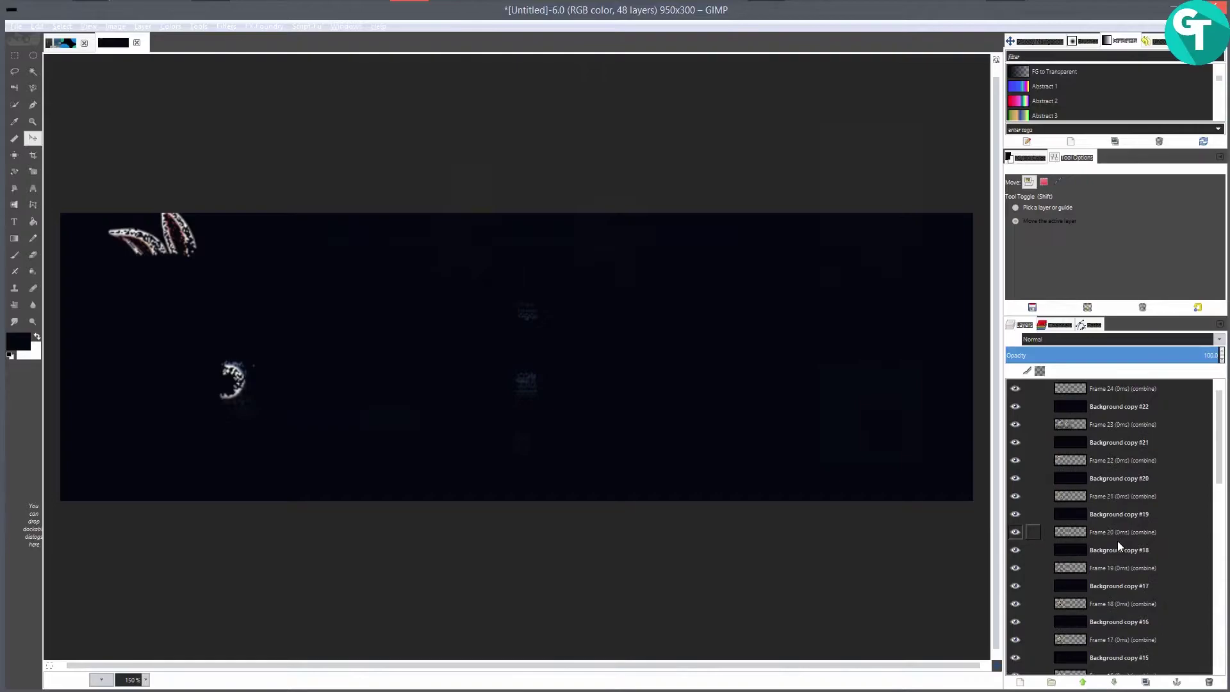
left_click(1147, 393)
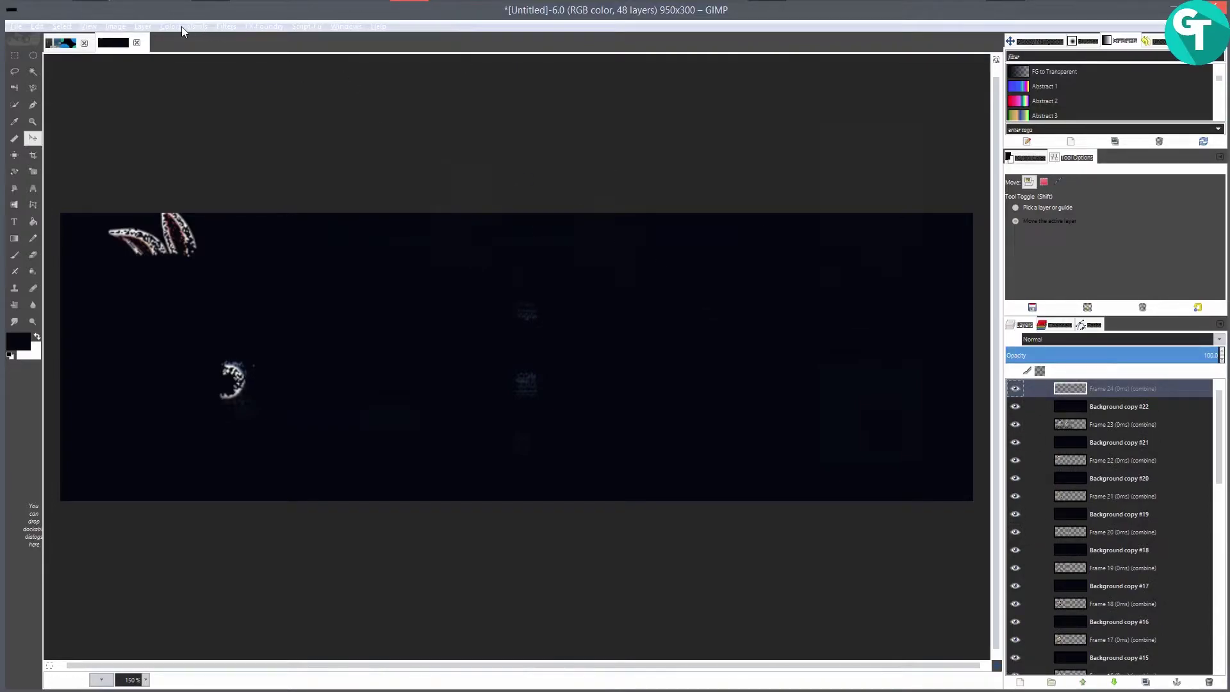
left_click(141, 26)
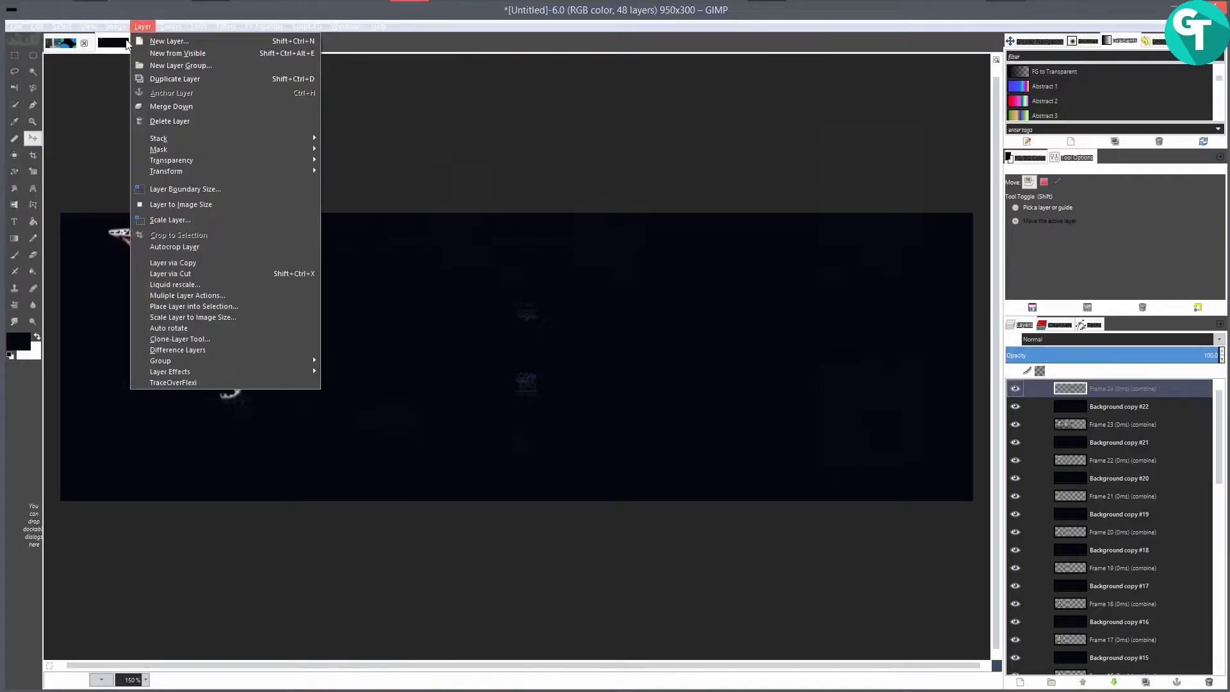
left_click(217, 296)
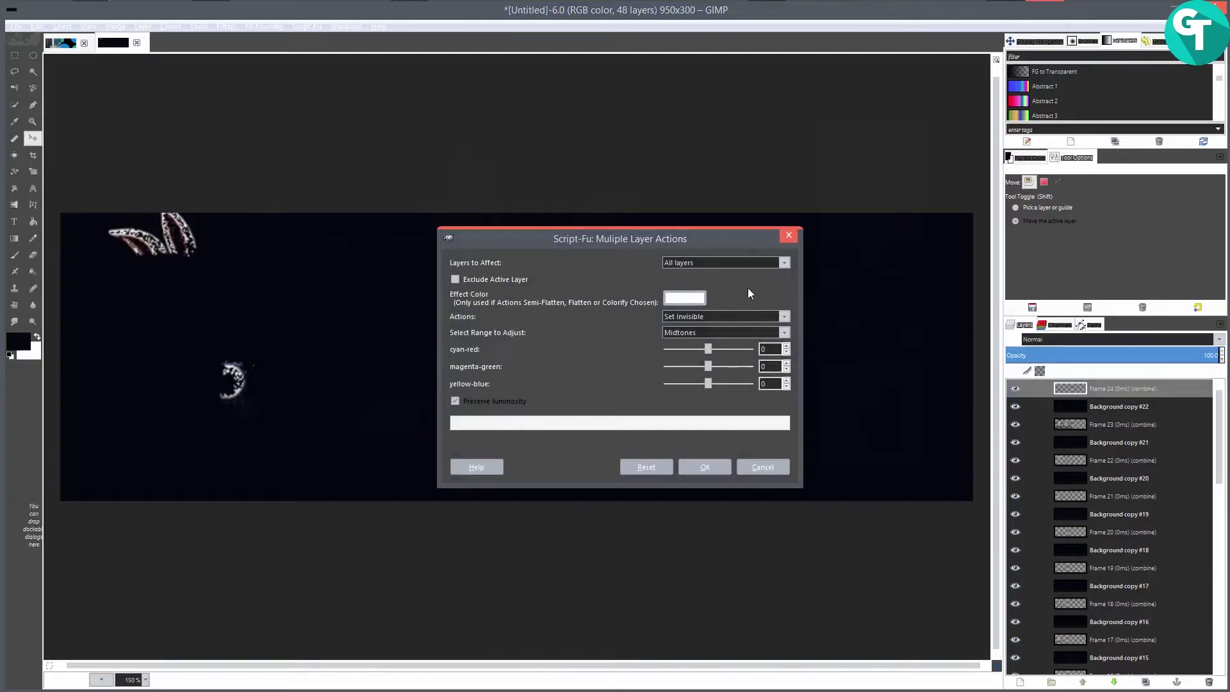
left_click(722, 316)
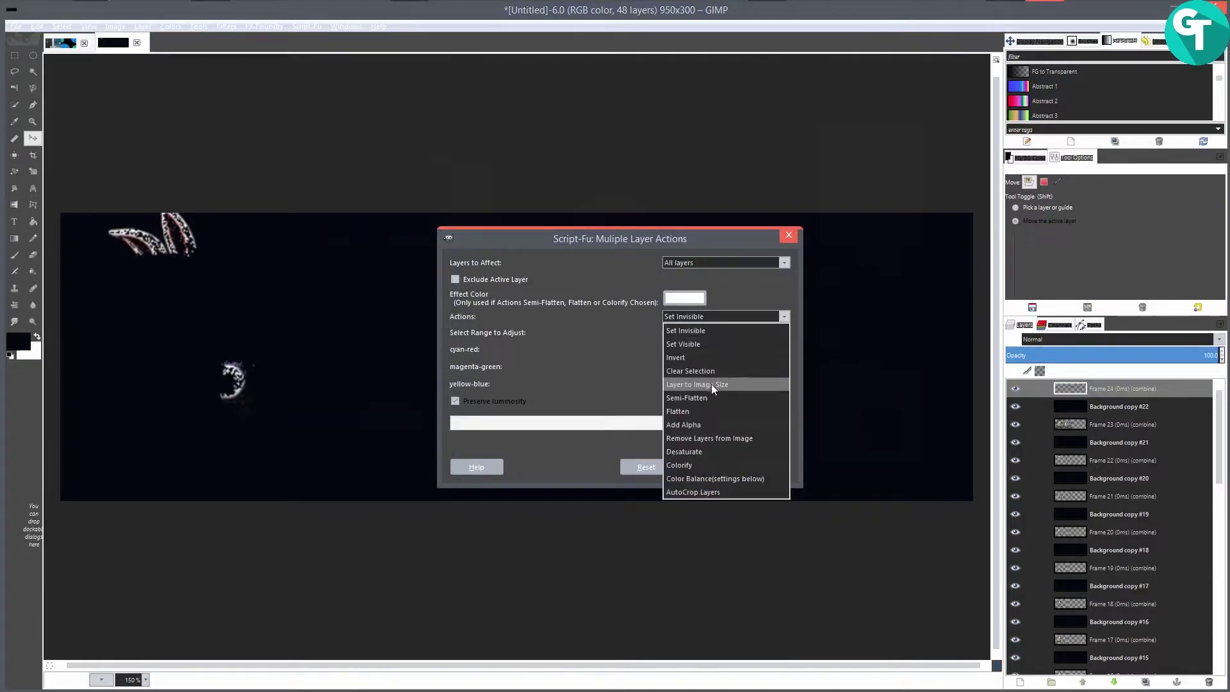
left_click(688, 383)
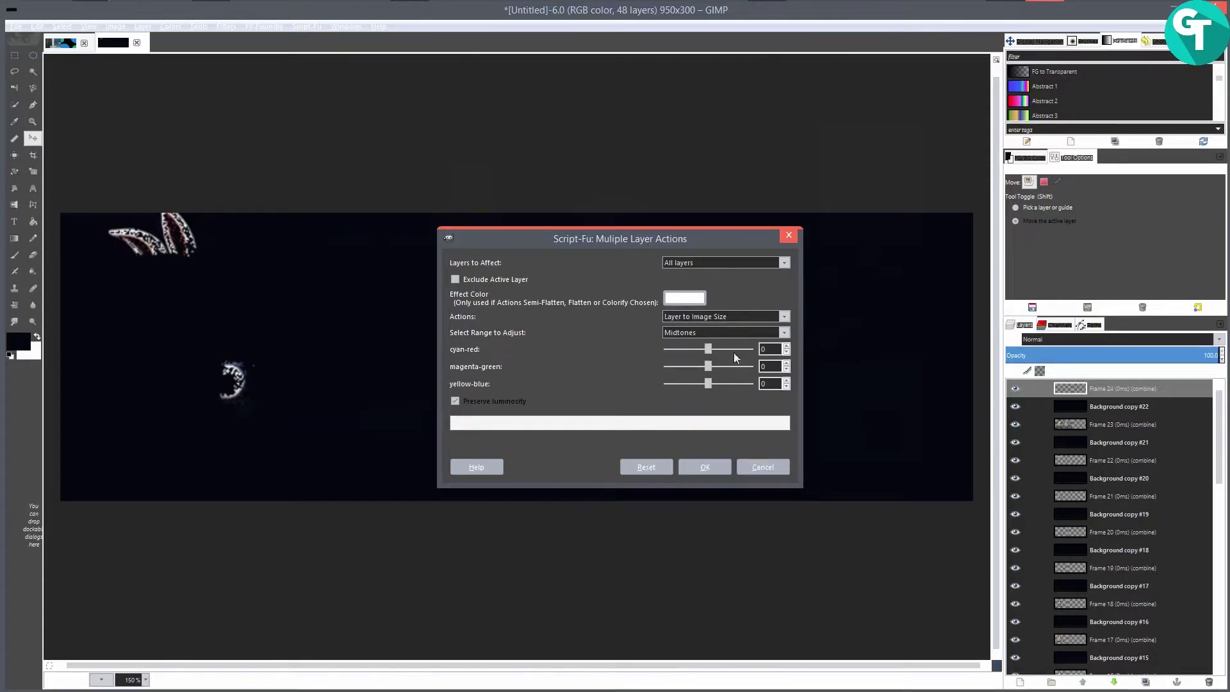
left_click(704, 467)
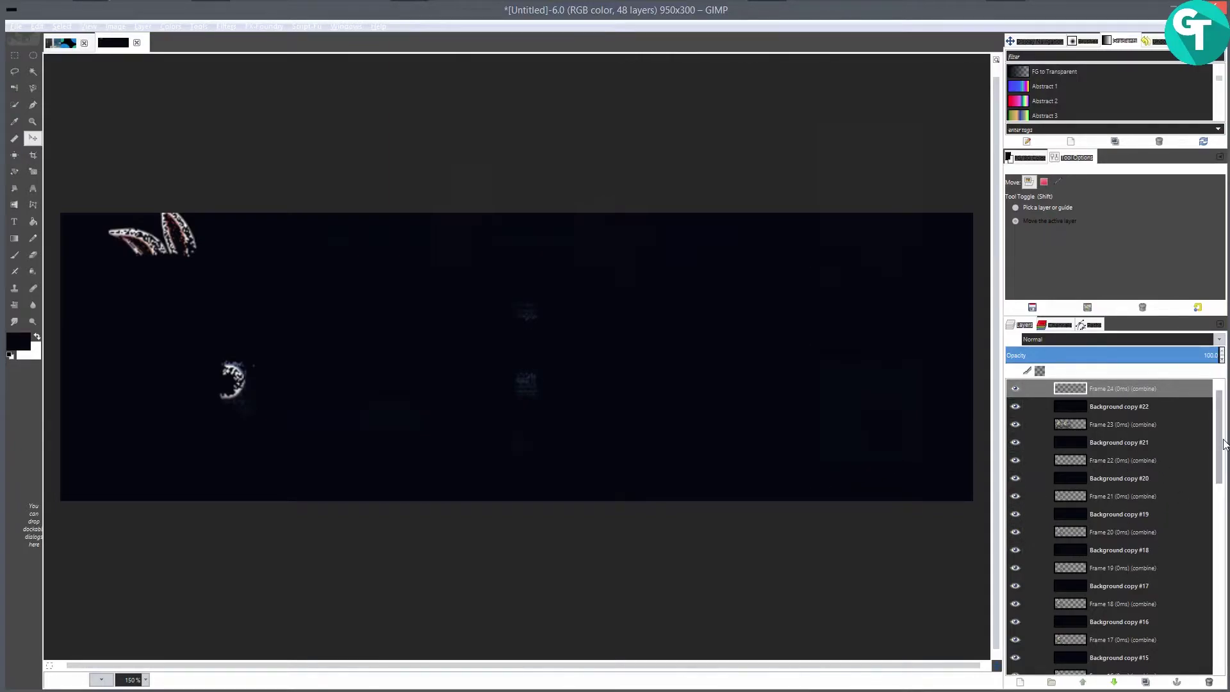
- Merge the Background (0ms) frame down into the Background layer and Frame 2 down into Background copy
scroll(1150, 551, "down", 10)
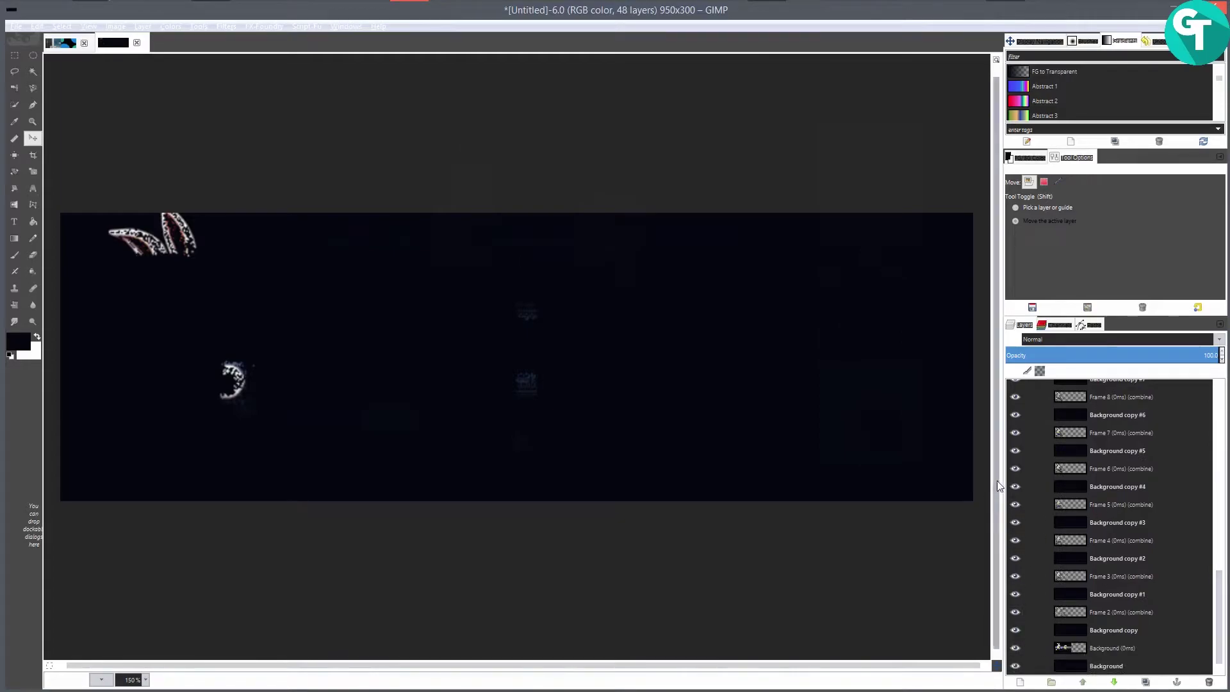
left_click(1109, 645)
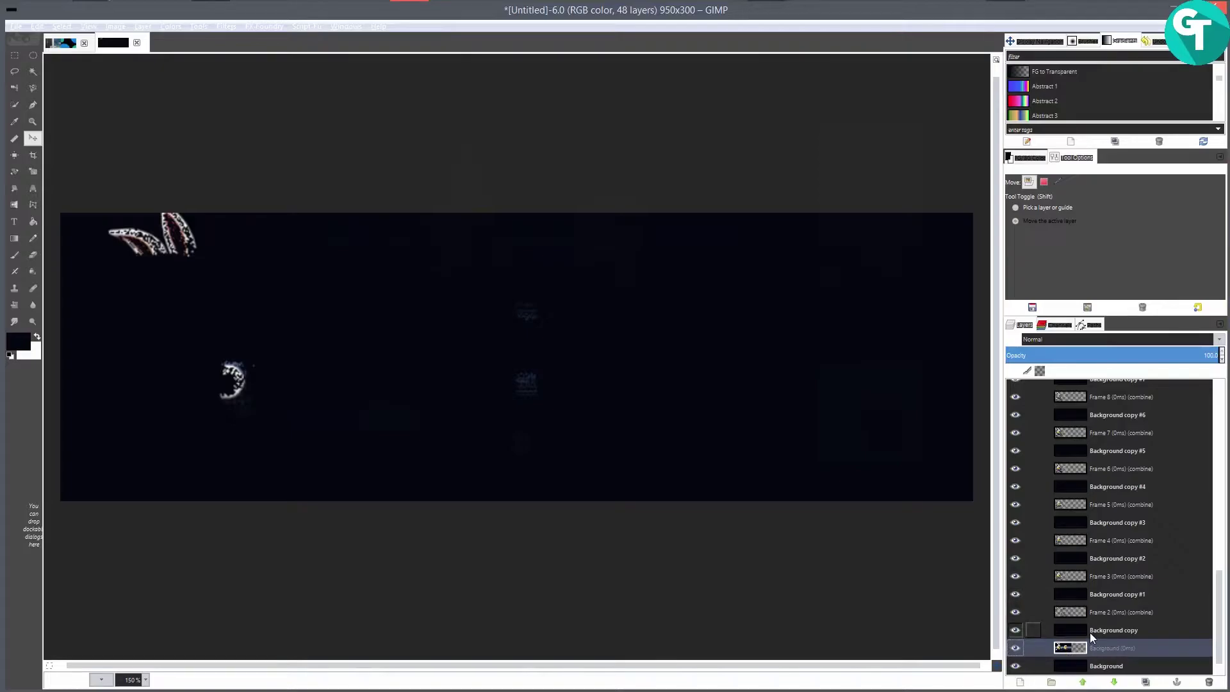
right_click(1113, 643)
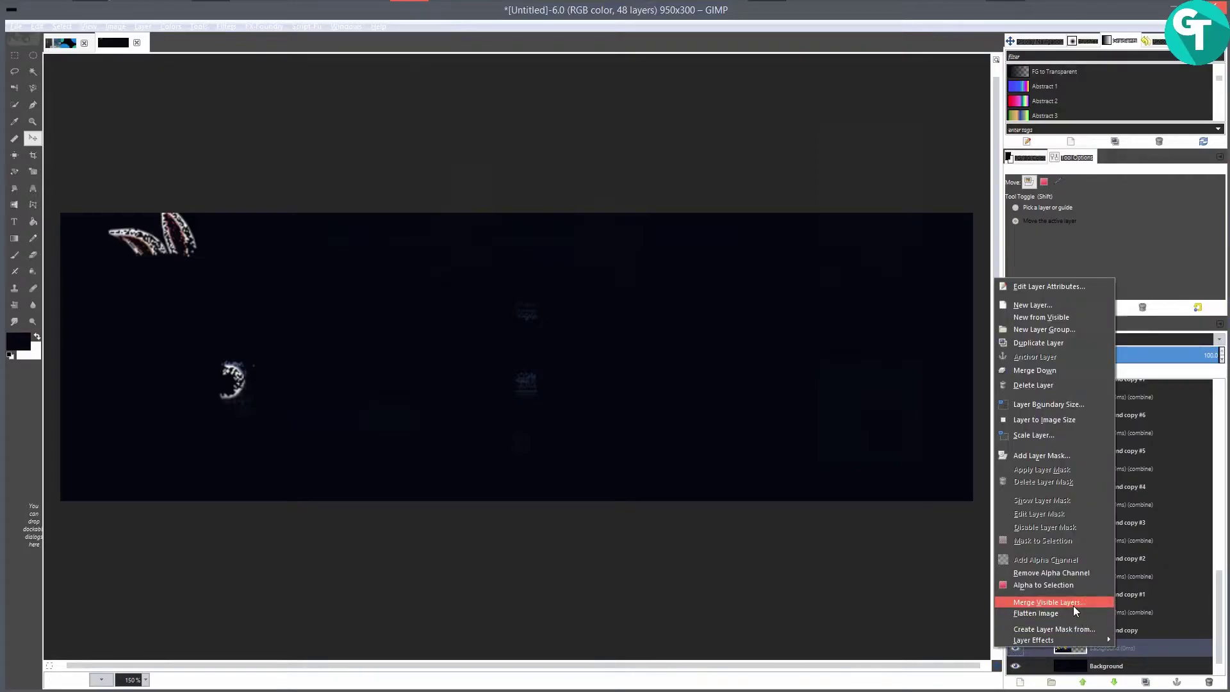
left_click(1043, 385)
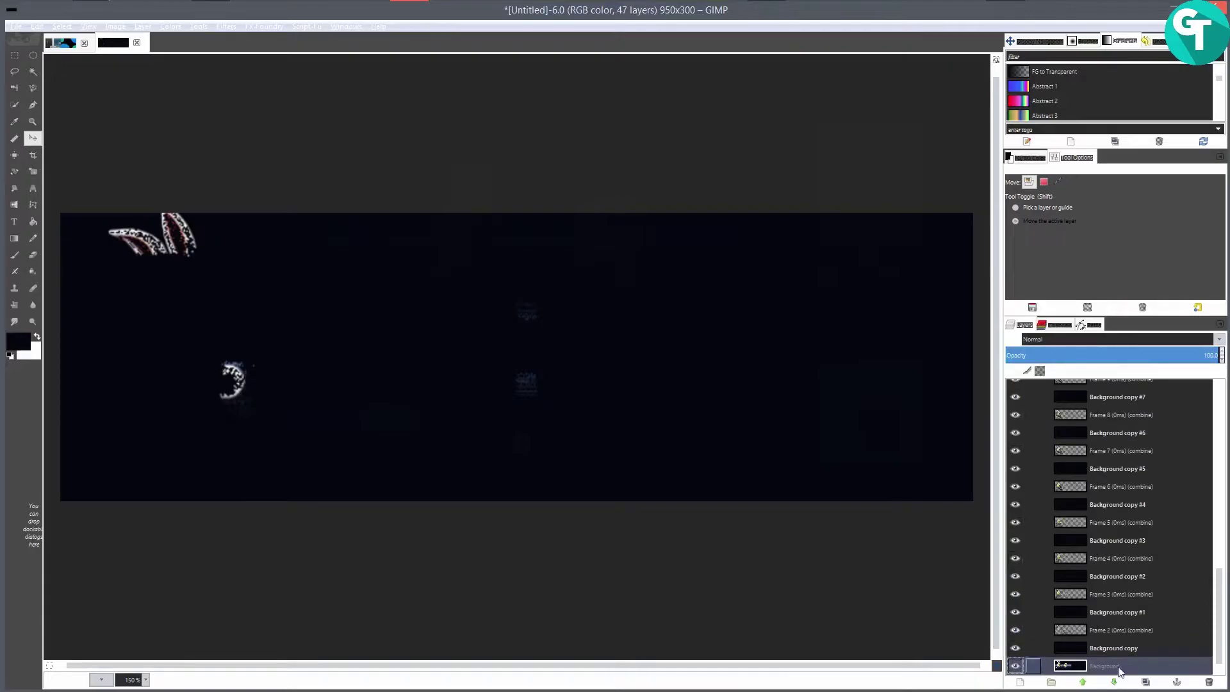
right_click(1113, 637)
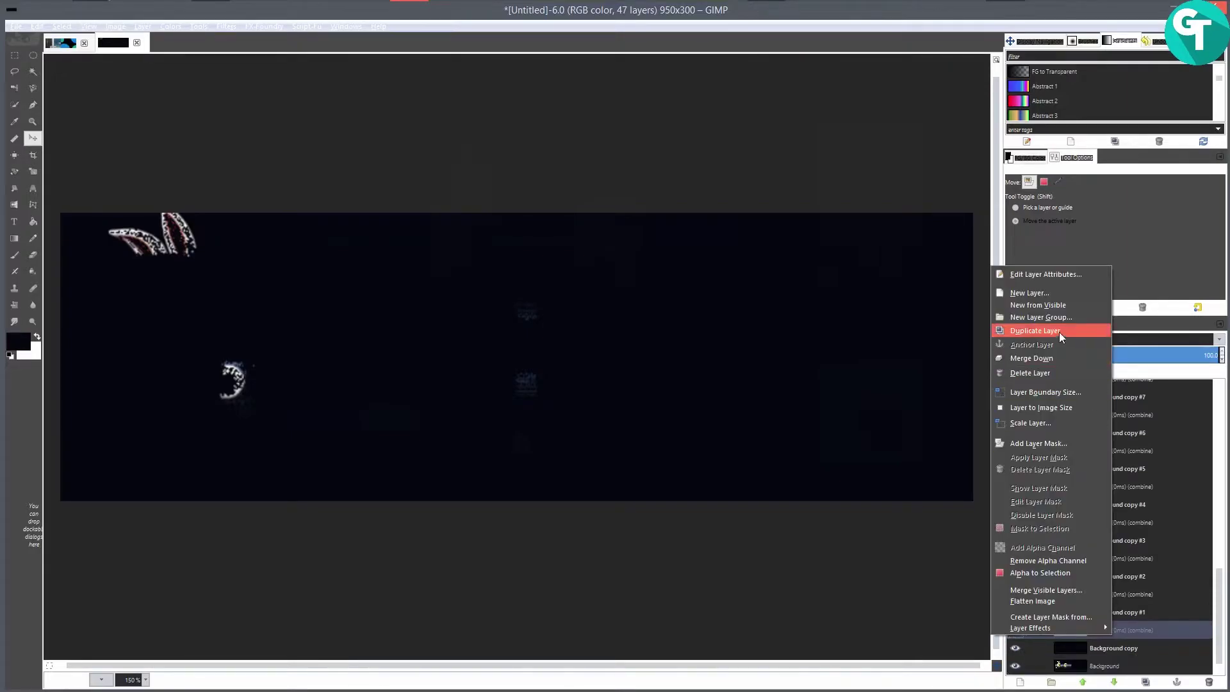
left_click(1058, 356)
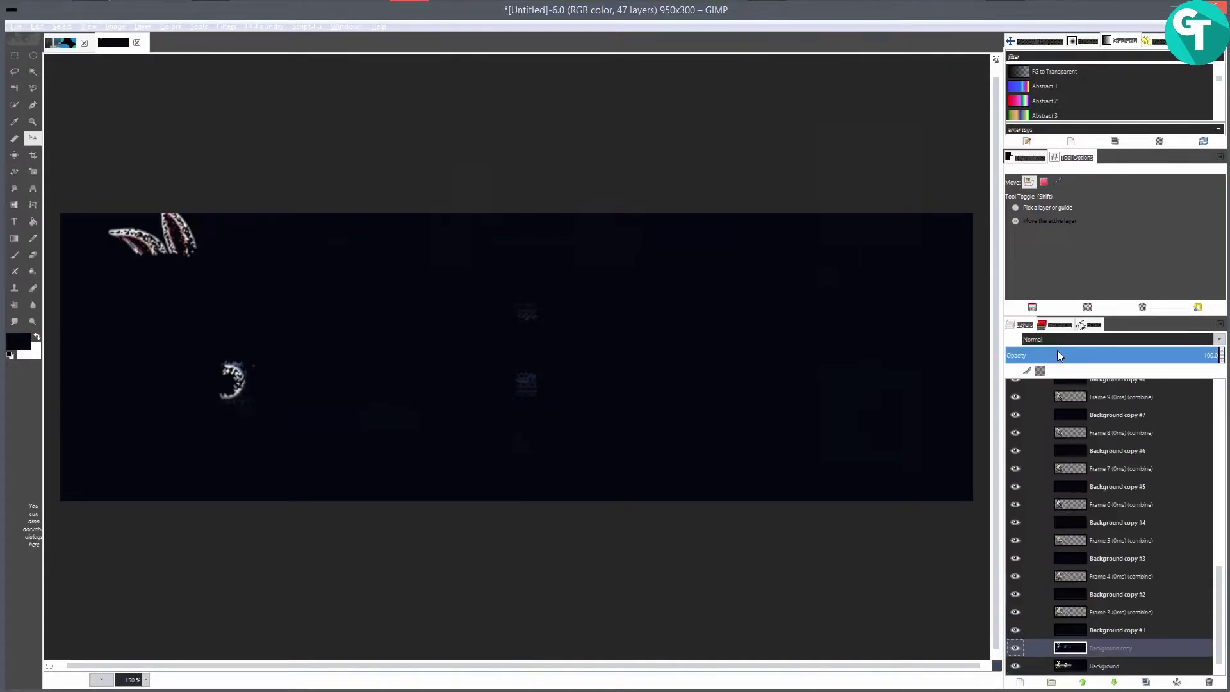
- Merge Frame 3 down into Background copy #1 and Frame 4 down into Background copy #2
left_click(1106, 606)
right_click(1105, 606)
left_click(1151, 337)
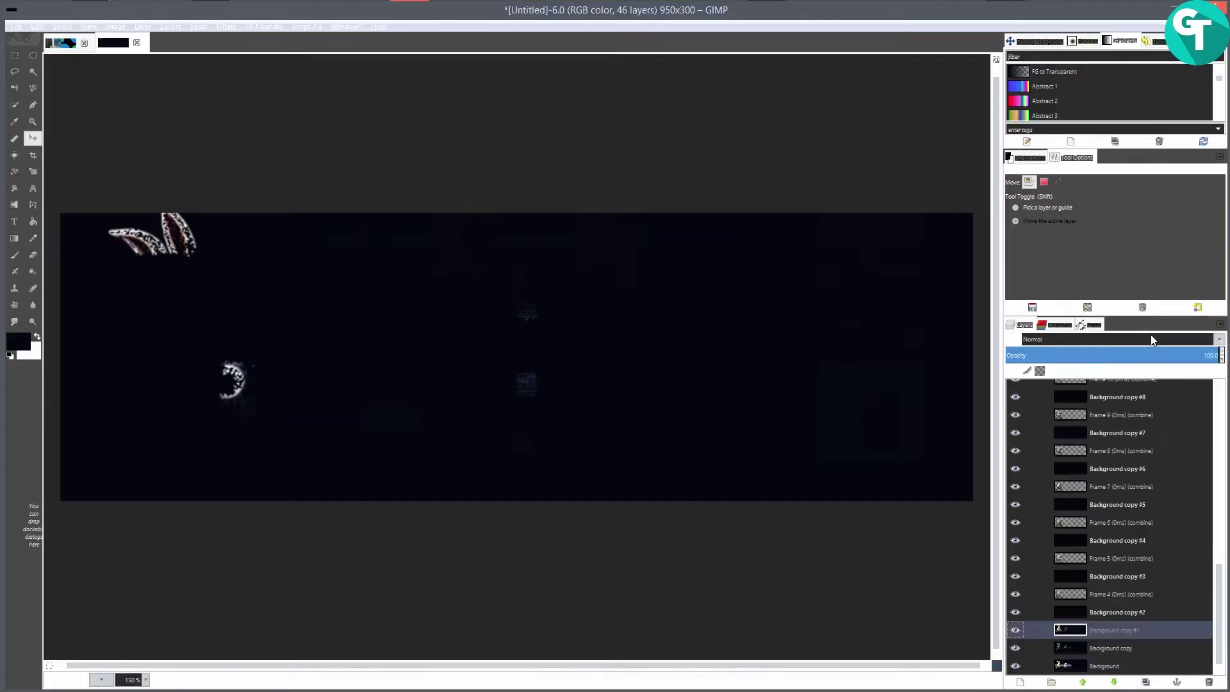
right_click(1093, 596)
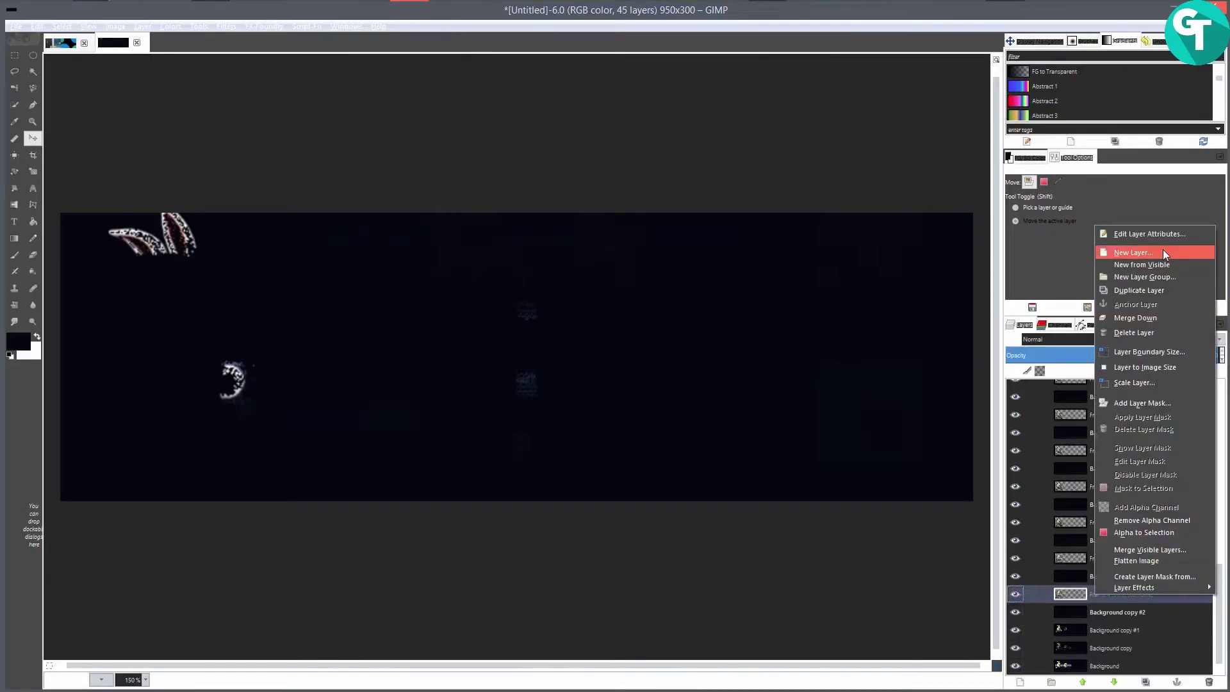
left_click(1143, 319)
- Merge Frames 5, 6, 7 and 8 down into Background copies #3, #4, #5 and #6 respectively
left_click(1116, 573)
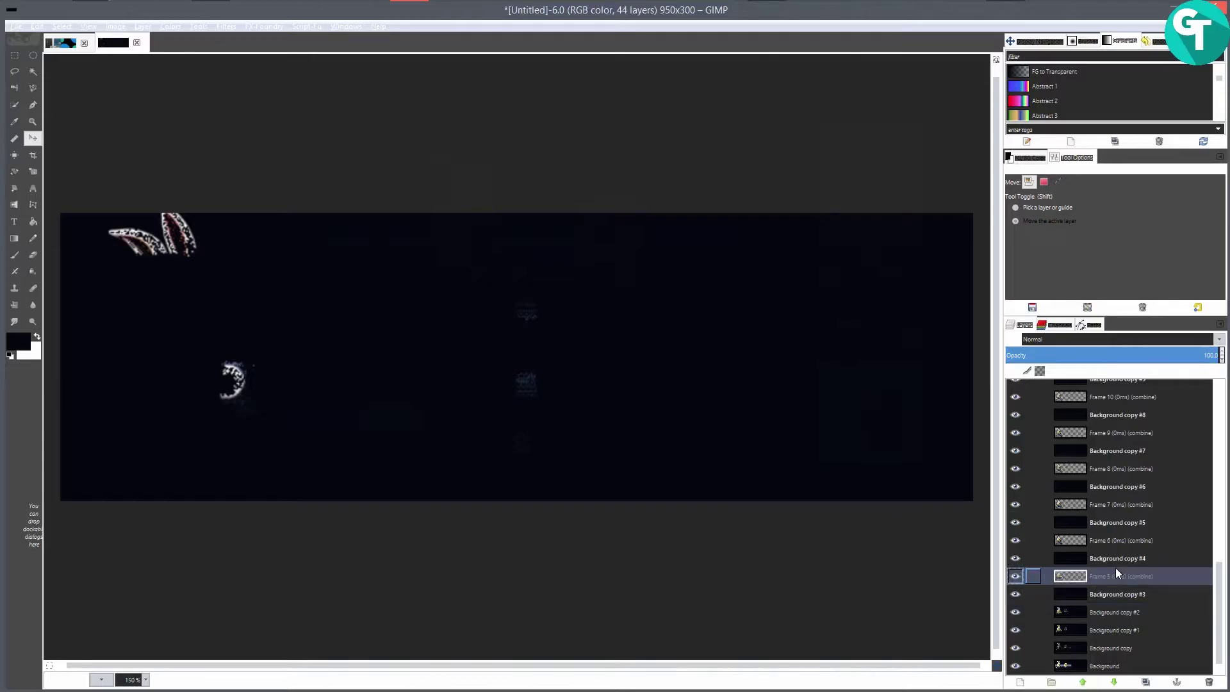
right_click(1112, 575)
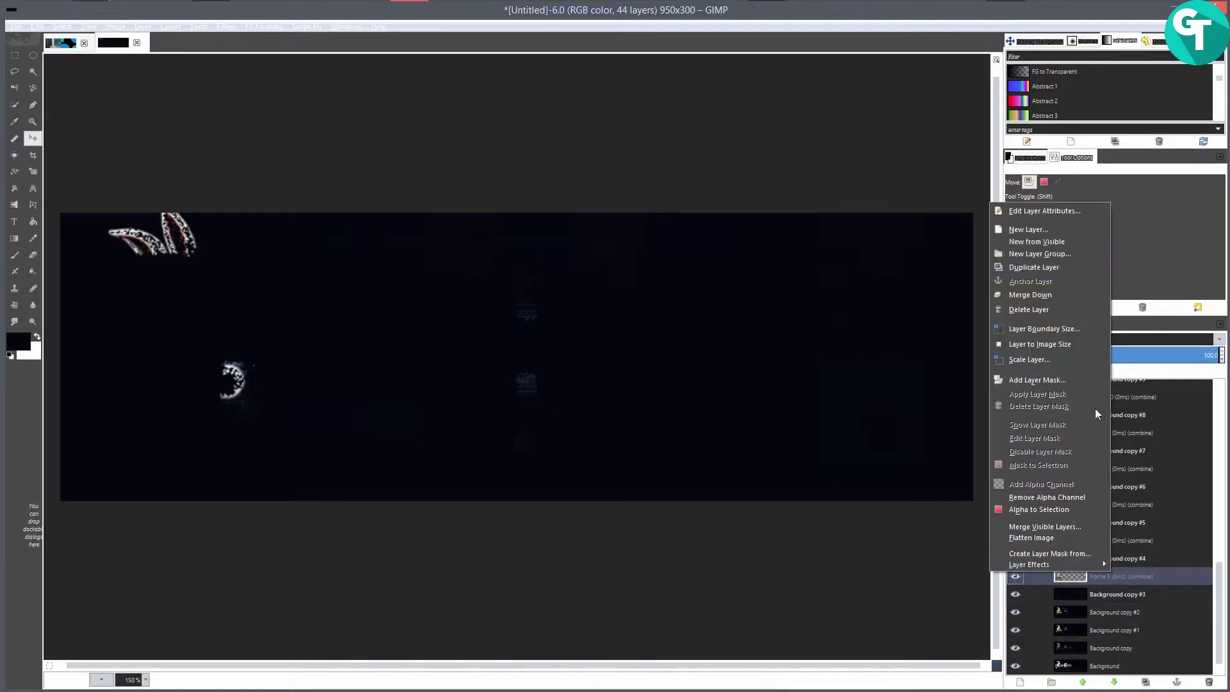
left_click(1050, 294)
left_click(1113, 588)
right_click(1114, 588)
left_click(1139, 502)
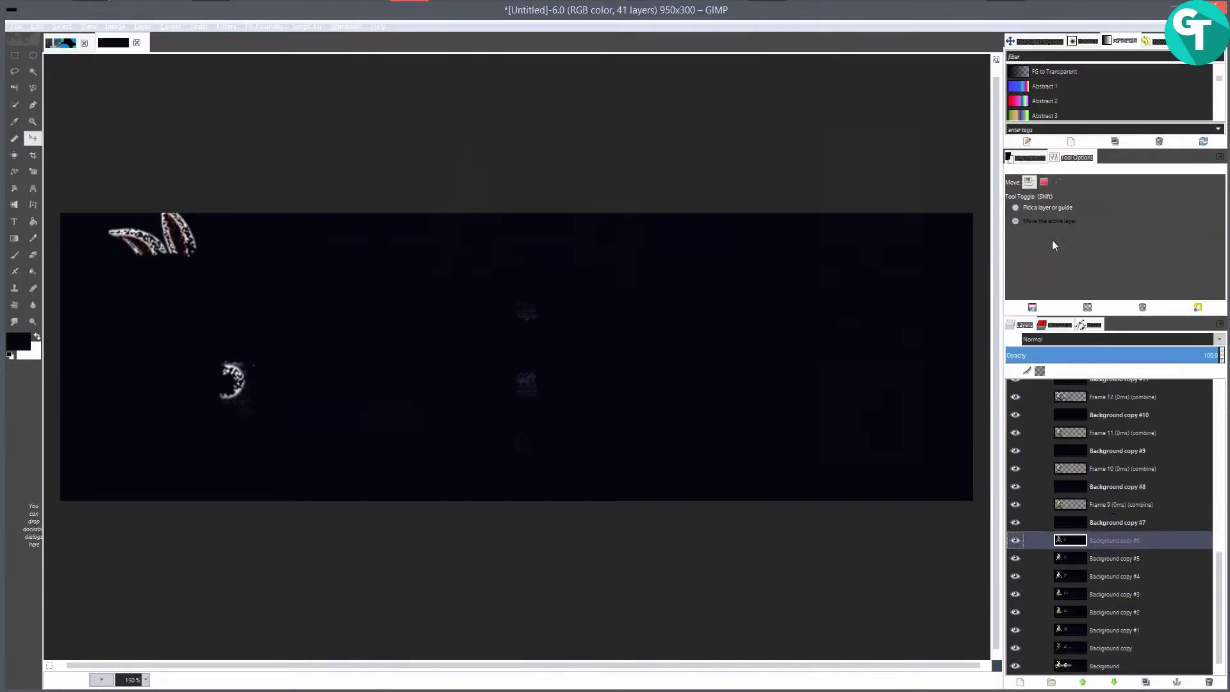
- Merge each of Frames 9 to 13 down into the background copy directly beneath it, copies #7 to #11
left_click(1102, 486)
right_click(1101, 486)
left_click(1146, 210)
right_click(1102, 486)
left_click(1048, 216)
- Merge each of Frames 14 to 18 down into its own background copy, #12 to #16
right_click(1100, 445)
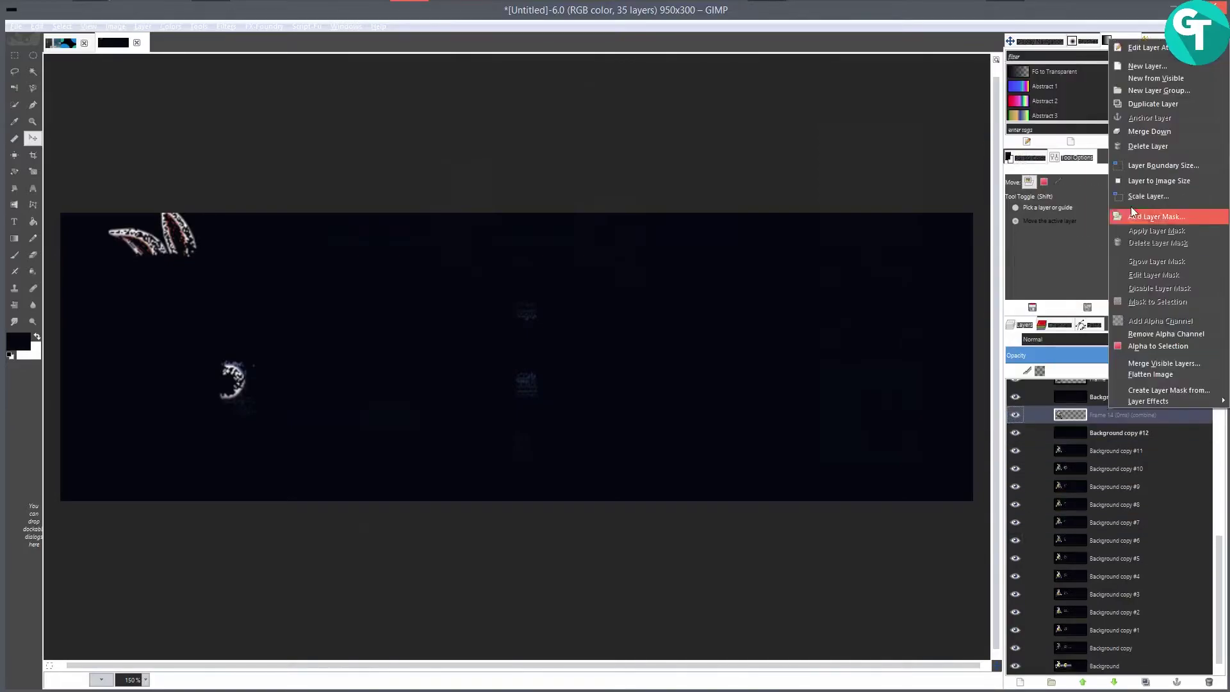
left_click(1131, 206)
right_click(1095, 512)
left_click(1136, 228)
right_click(1096, 461)
left_click(1103, 184)
right_click(1113, 603)
left_click(1028, 333)
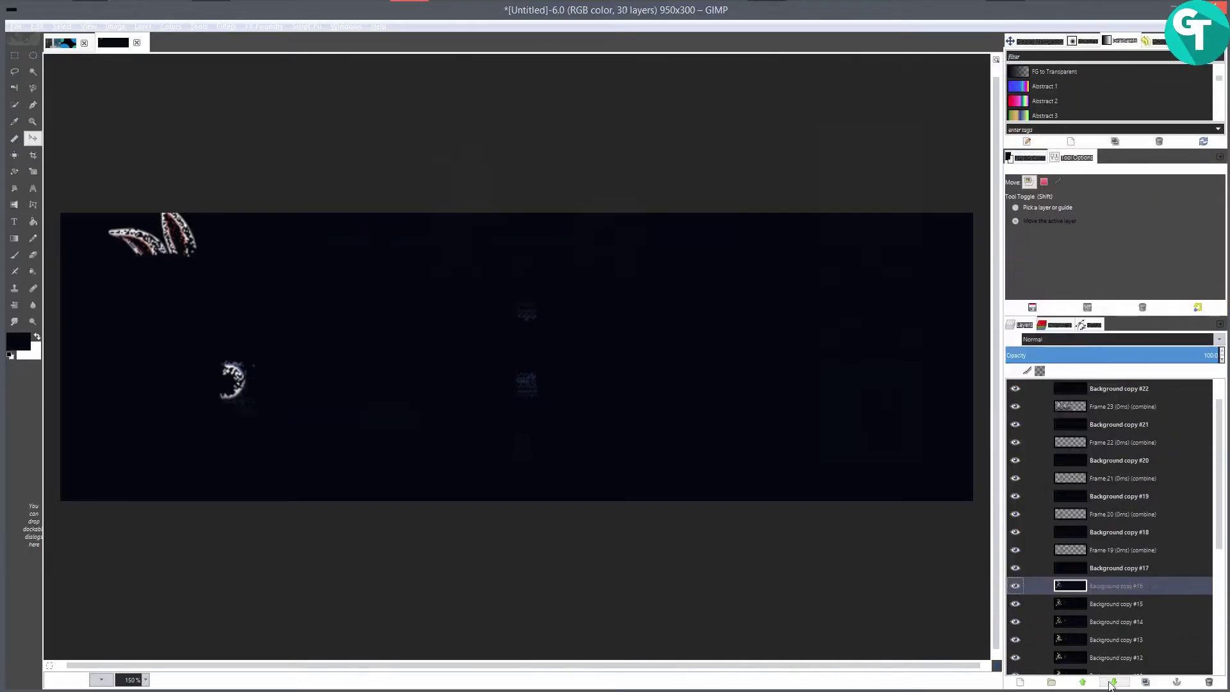
- Merge each of the remaining Frames 19 to 24 down into its own background copy, #17 to #22
right_click(1108, 496)
left_click(1026, 219)
right_click(1101, 446)
left_click(1028, 170)
right_click(1104, 391)
left_click(1030, 116)
right_click(1104, 391)
left_click(1030, 115)
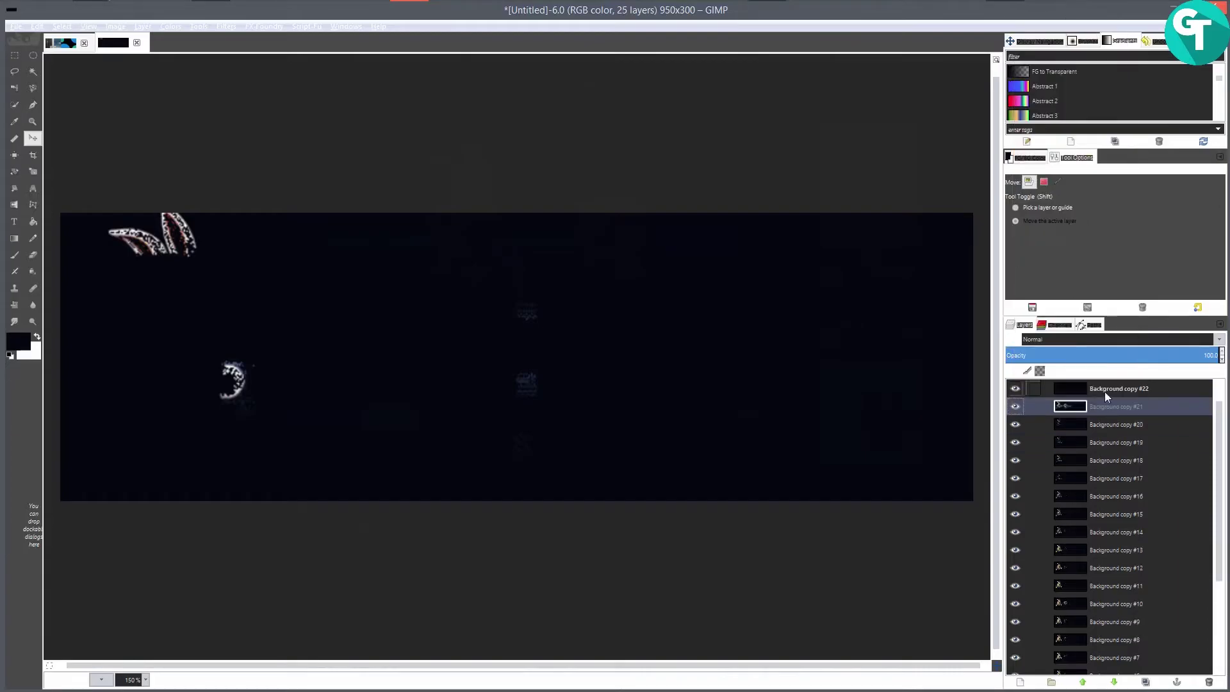
scroll(1089, 442, "down", 4)
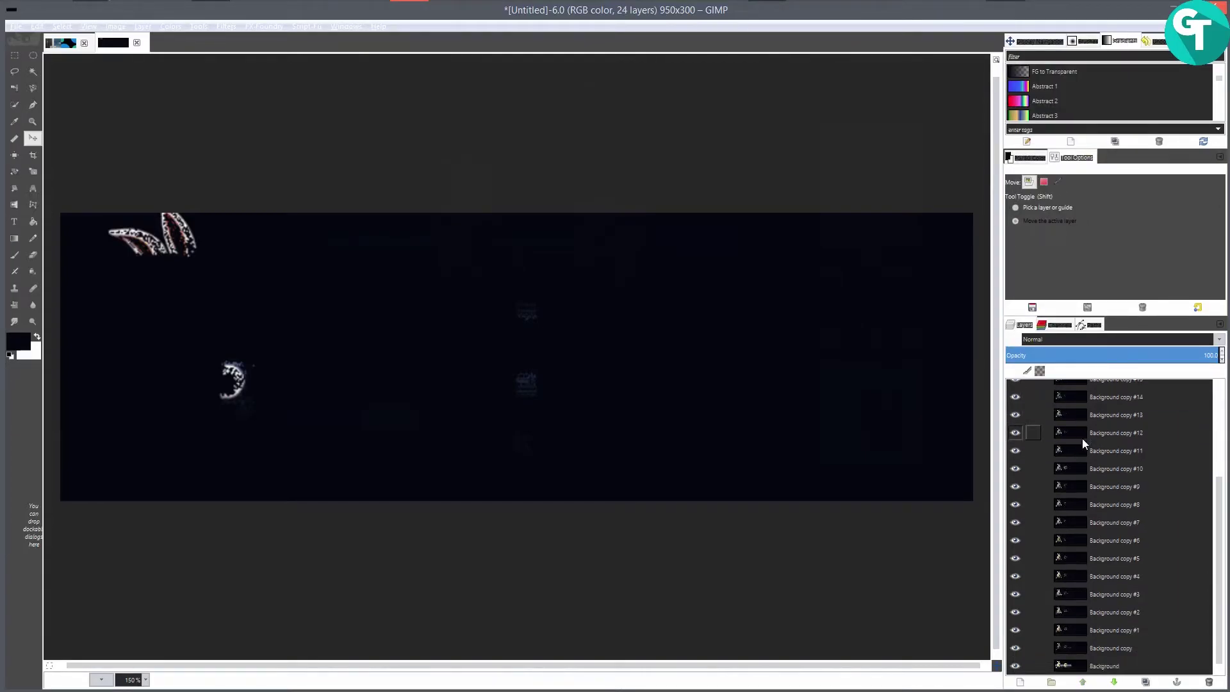
scroll(1139, 554, "up", 4)
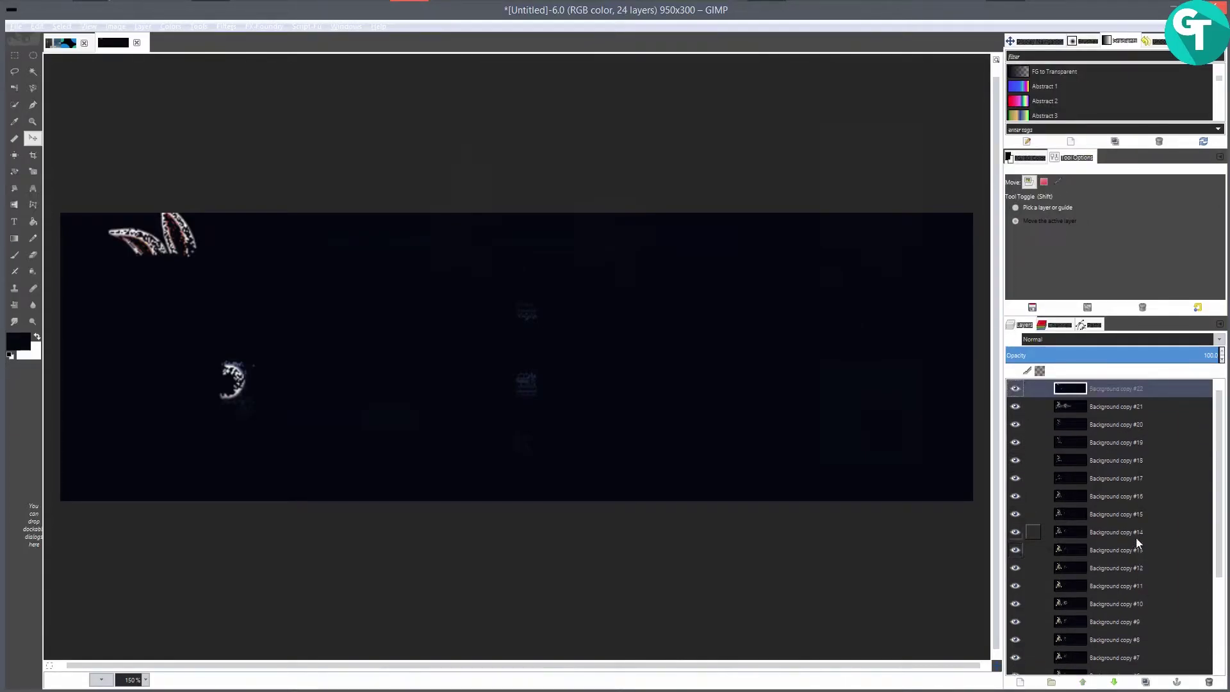
- Preview the merged layers with the animation Playback filter, then close the preview
left_click(226, 26)
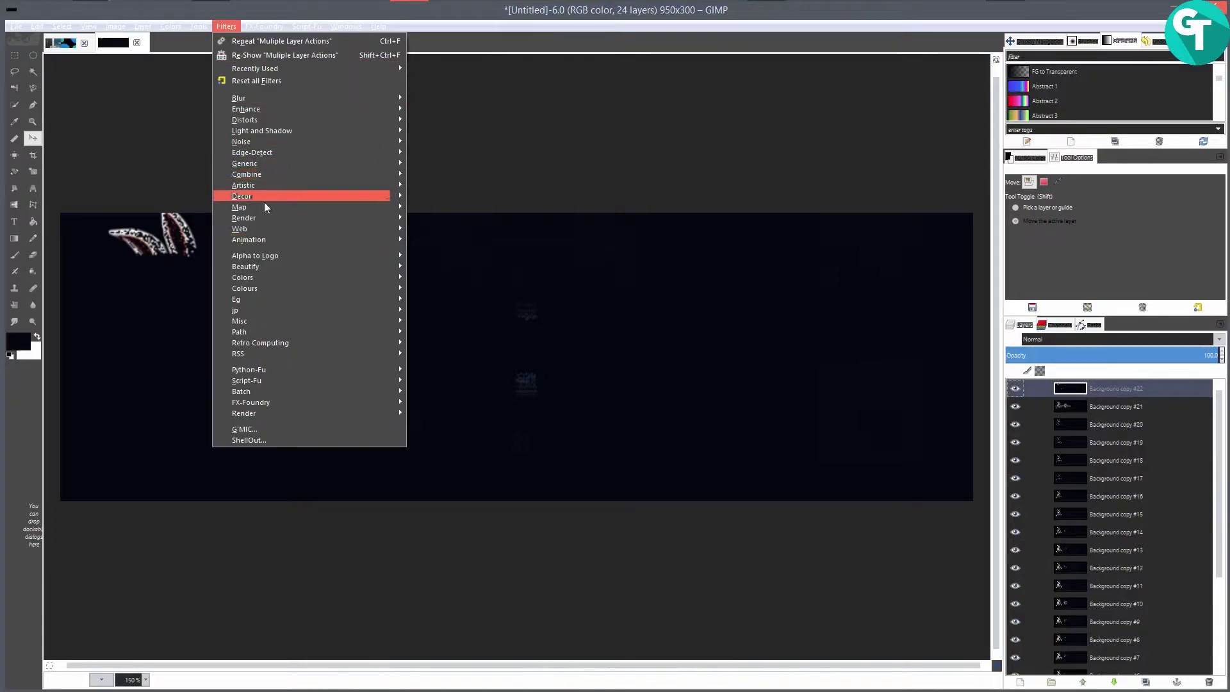
mouse_move(269, 243)
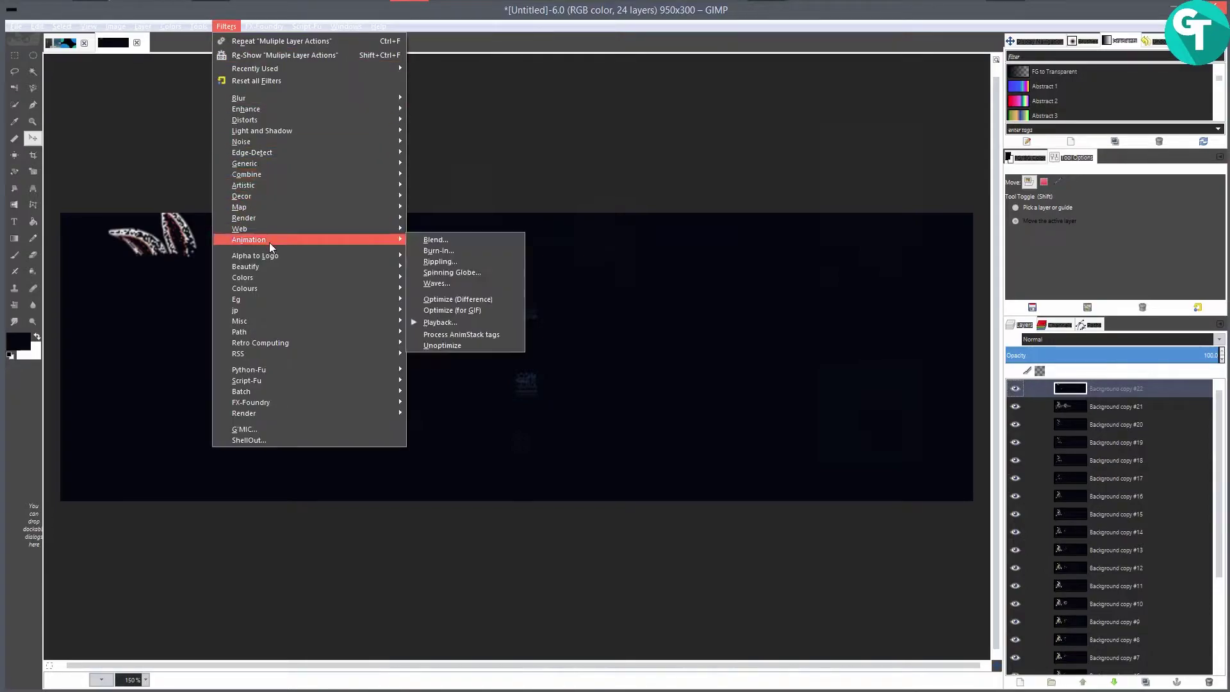
left_click(453, 321)
left_click_drag(374, 95, 574, 86)
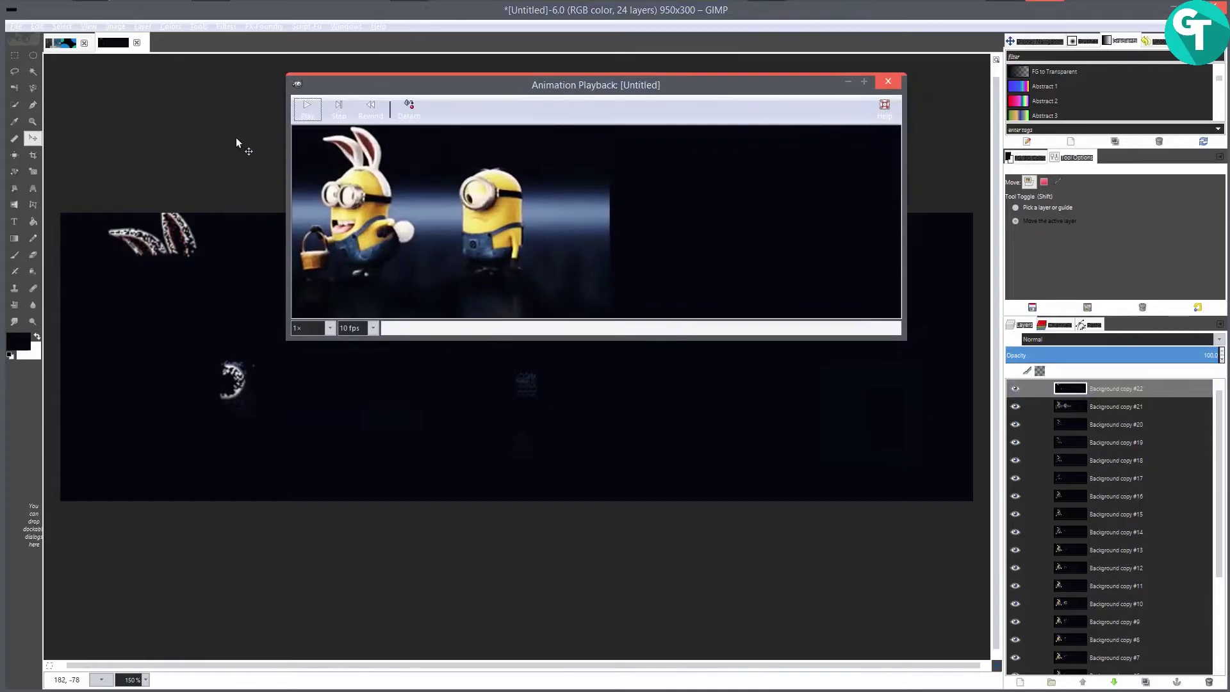
left_click(311, 111)
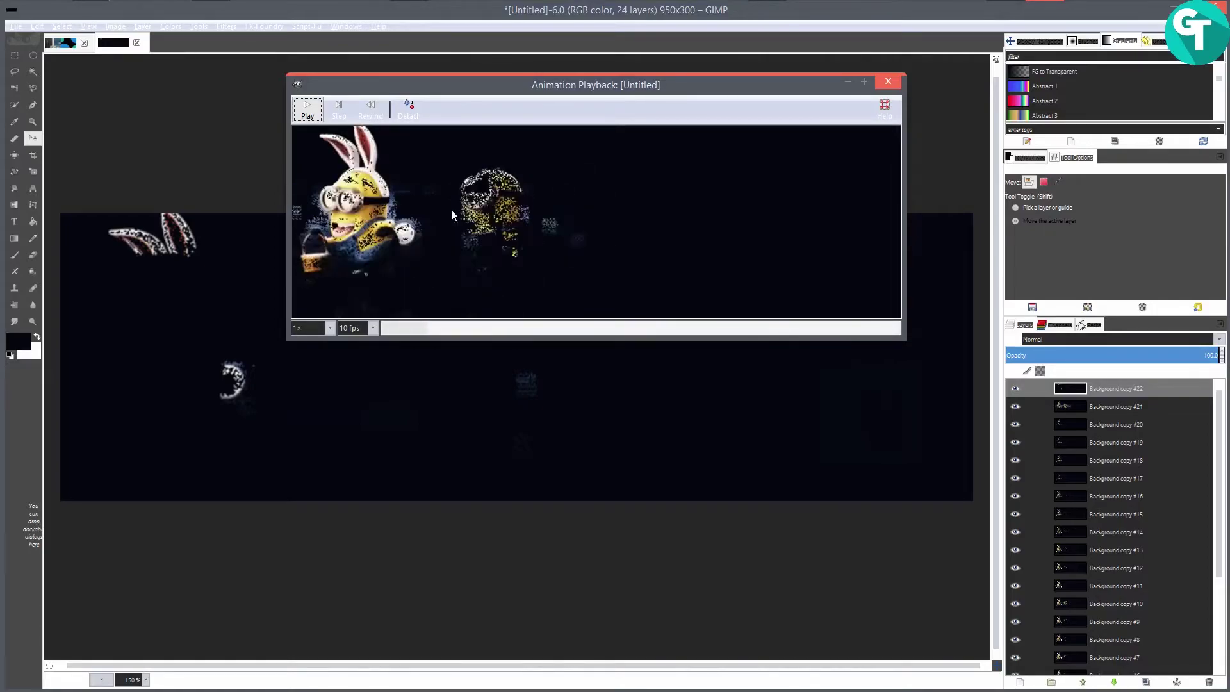
left_click(887, 81)
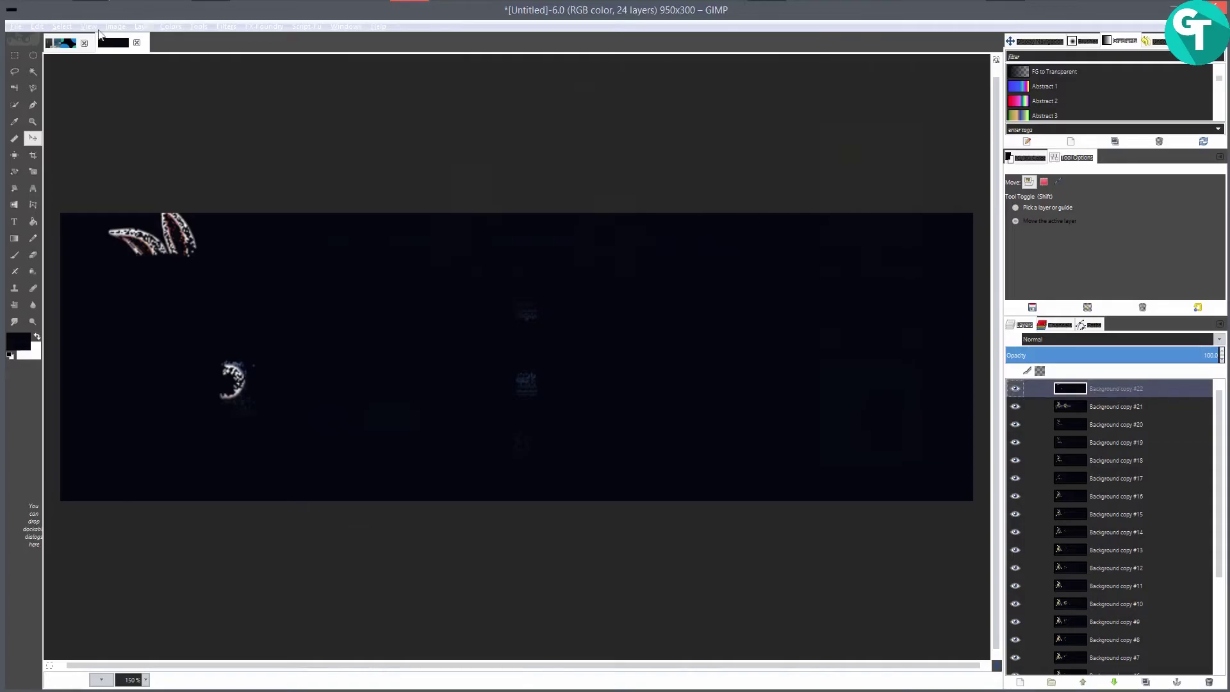
- Open giphy.gif as a separate image and examine its frame layers down to the Background layer
left_click(23, 31)
left_click(39, 65)
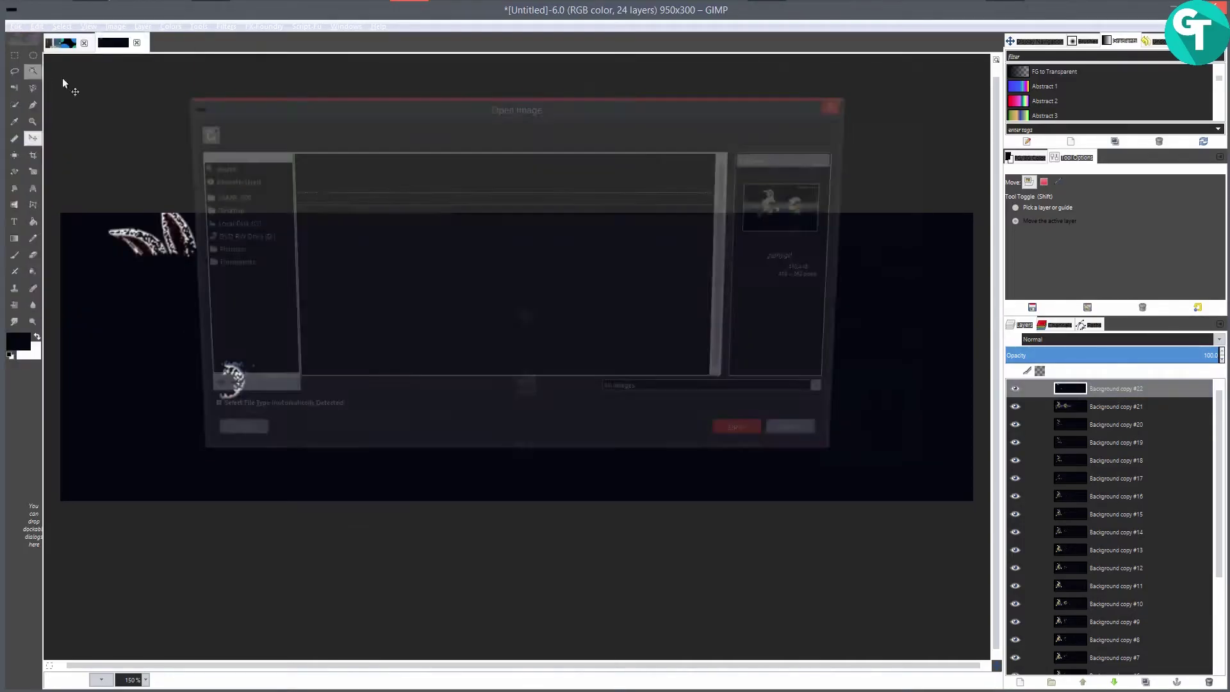
left_click(757, 442)
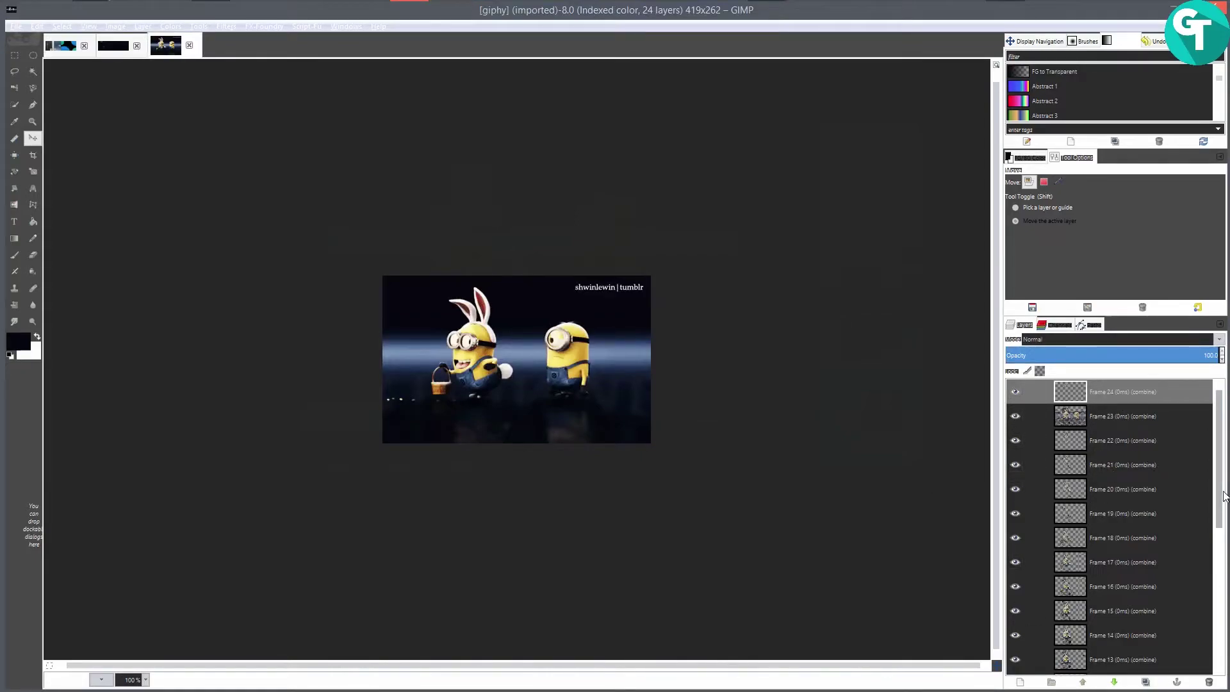
left_click_drag(1222, 497, 1227, 633)
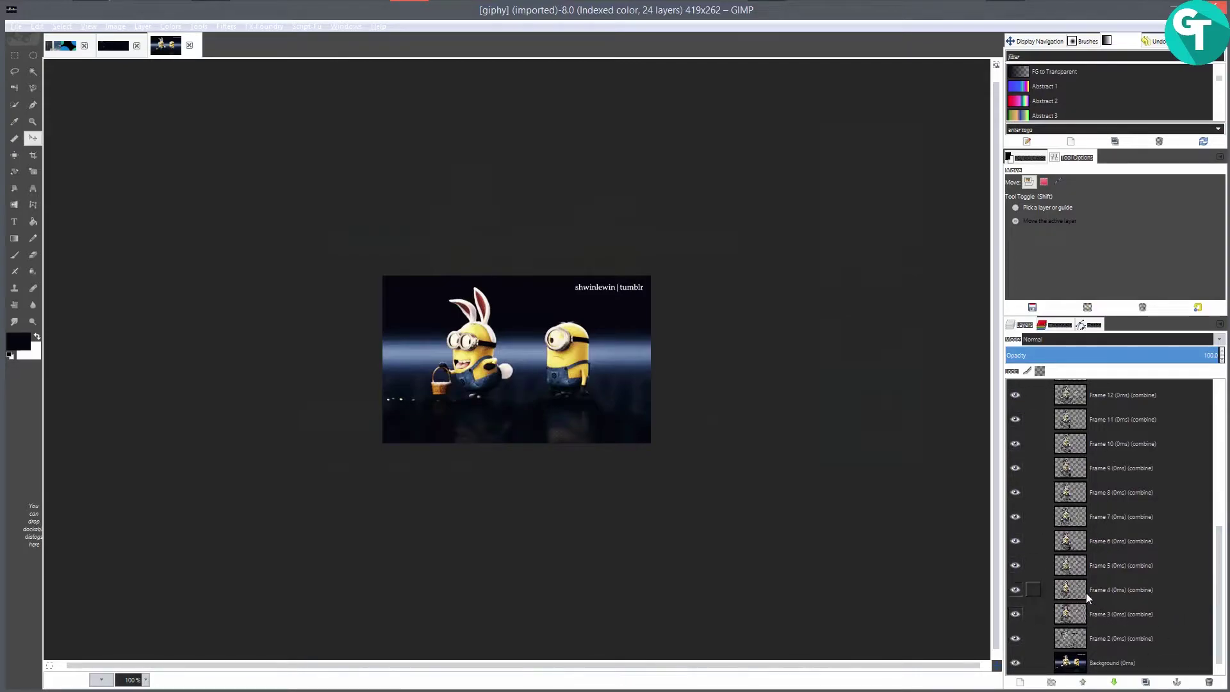
left_click(1076, 661)
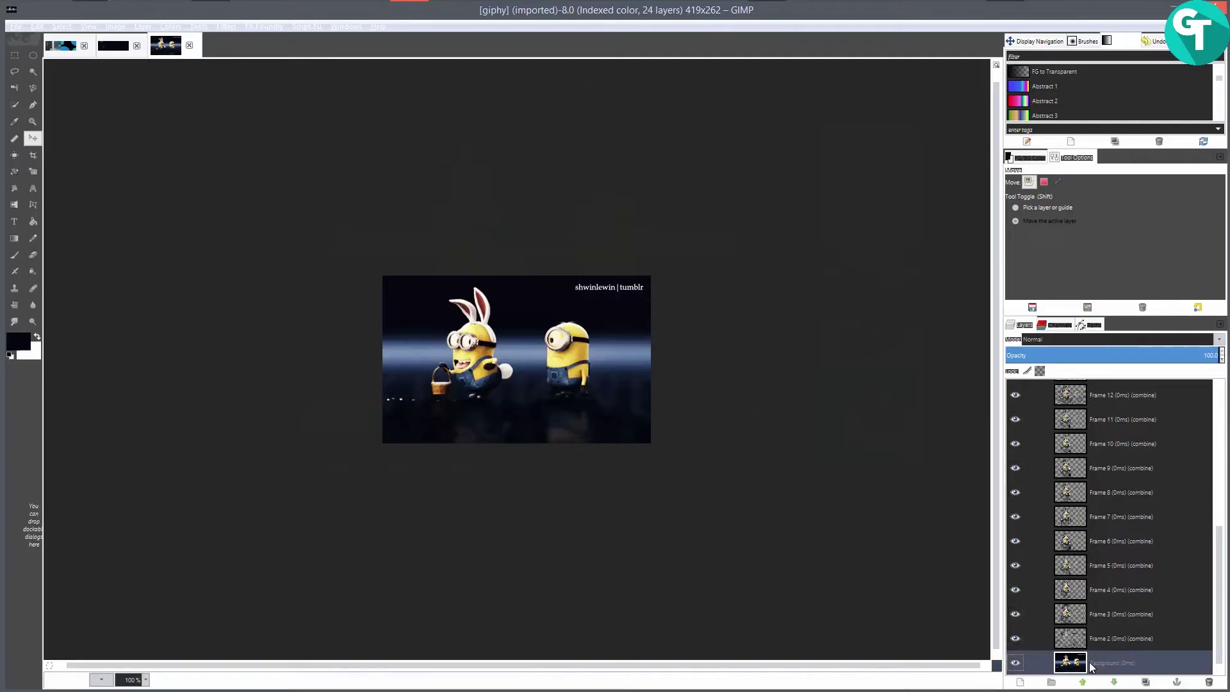
key("2")
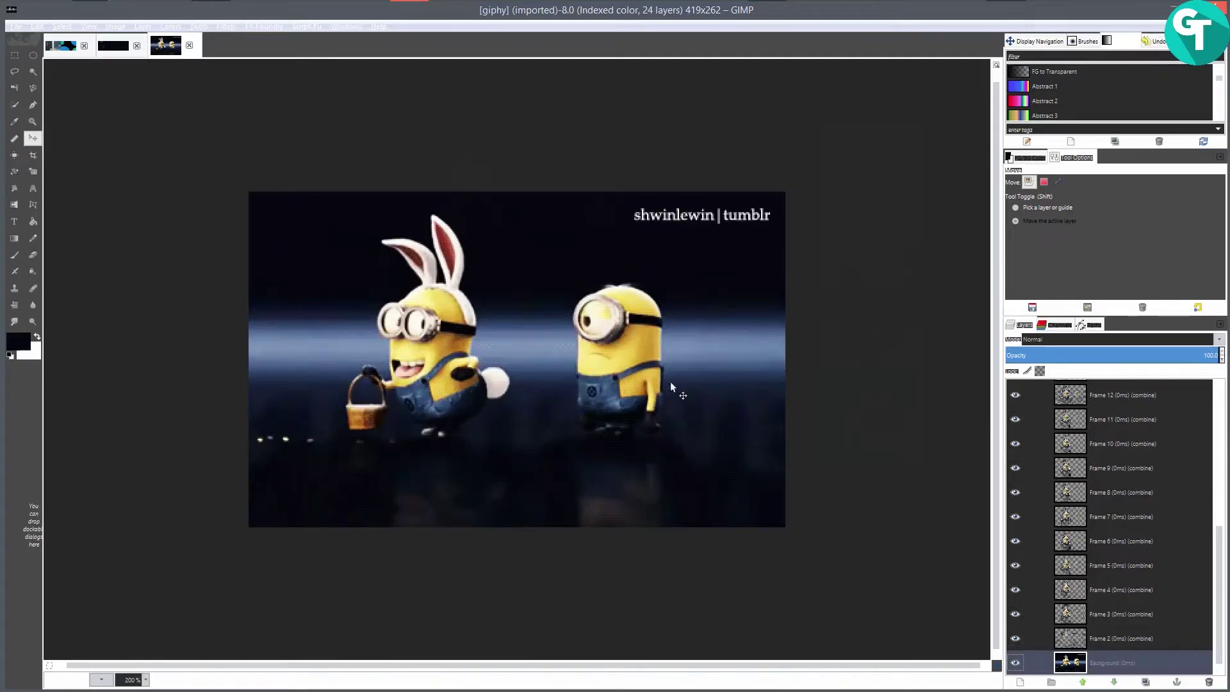
key("plus")
key("minus")
key("minus")
- Return to the merged 950 × 300 banner image and examine its top layer at different magnifications
left_click(114, 50)
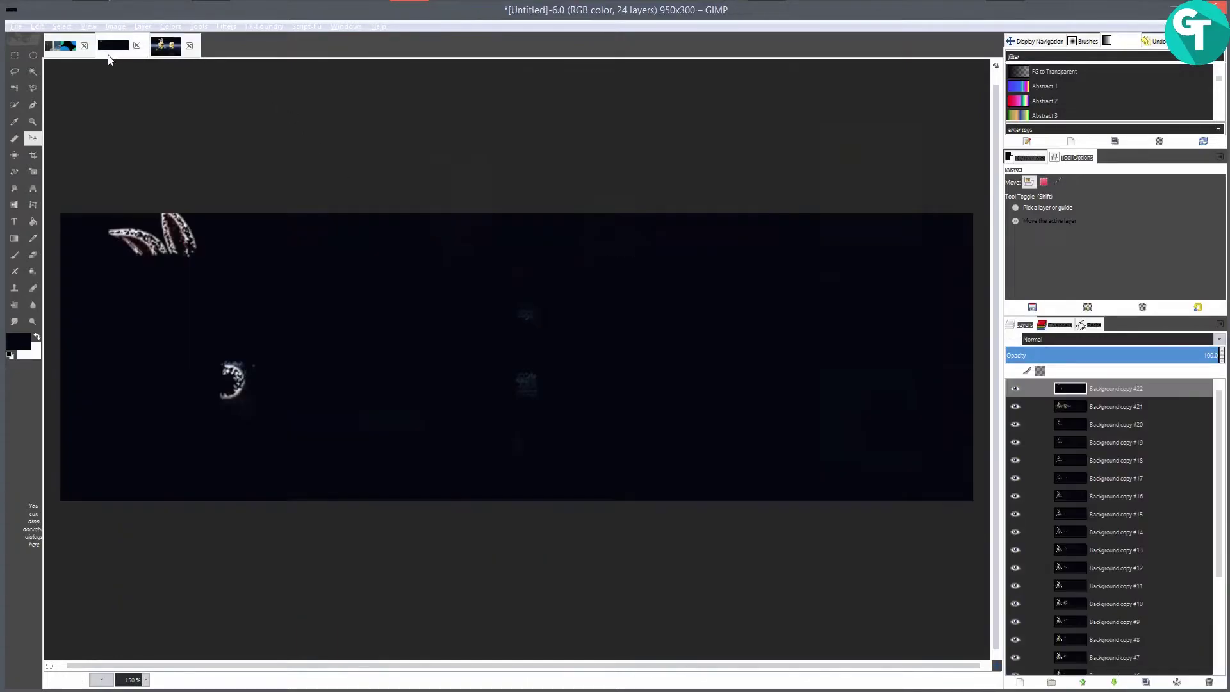
key("minus")
key("minus")
key("minus")
key("plus")
key("plus")
key("plus")
key("plus")
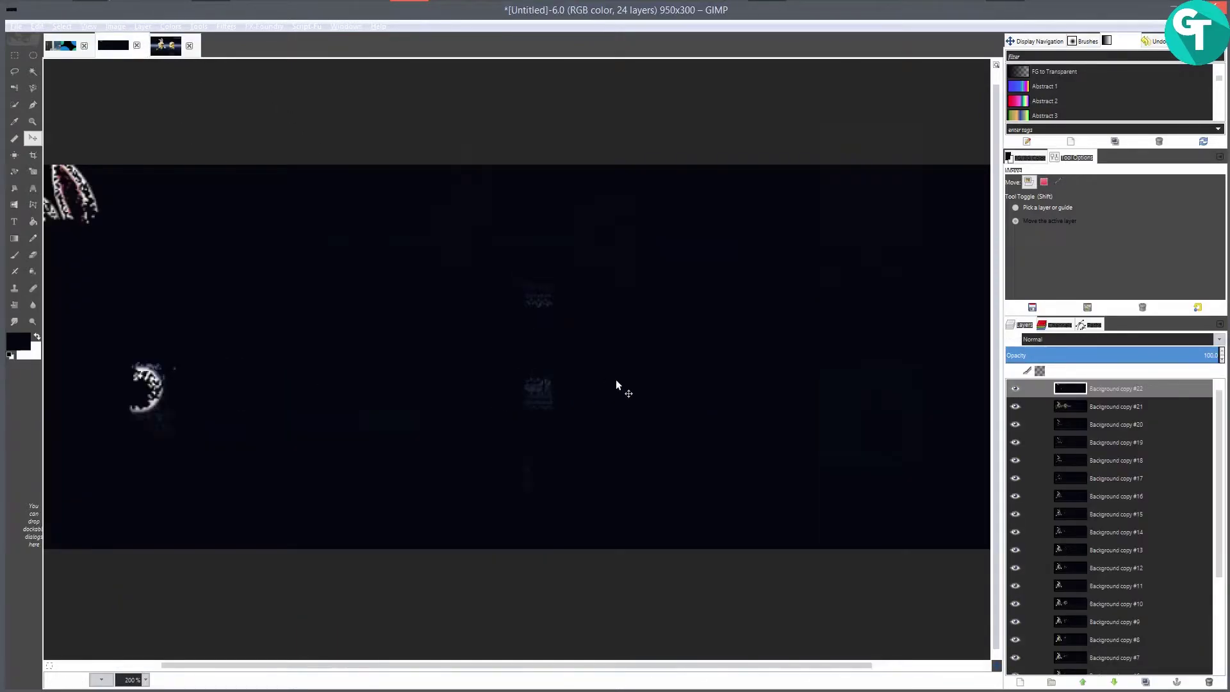
key("minus")
key("minus")
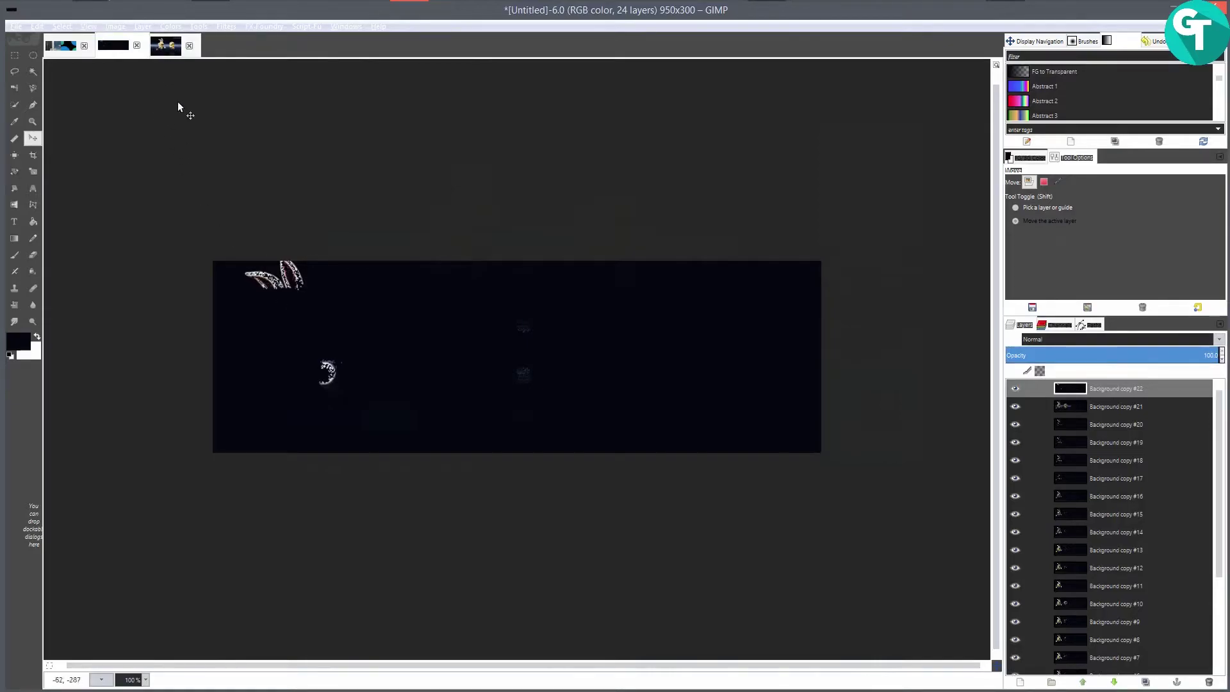
- Close the untitled banner image, discarding its changes, and close the giphy image too
left_click(137, 51)
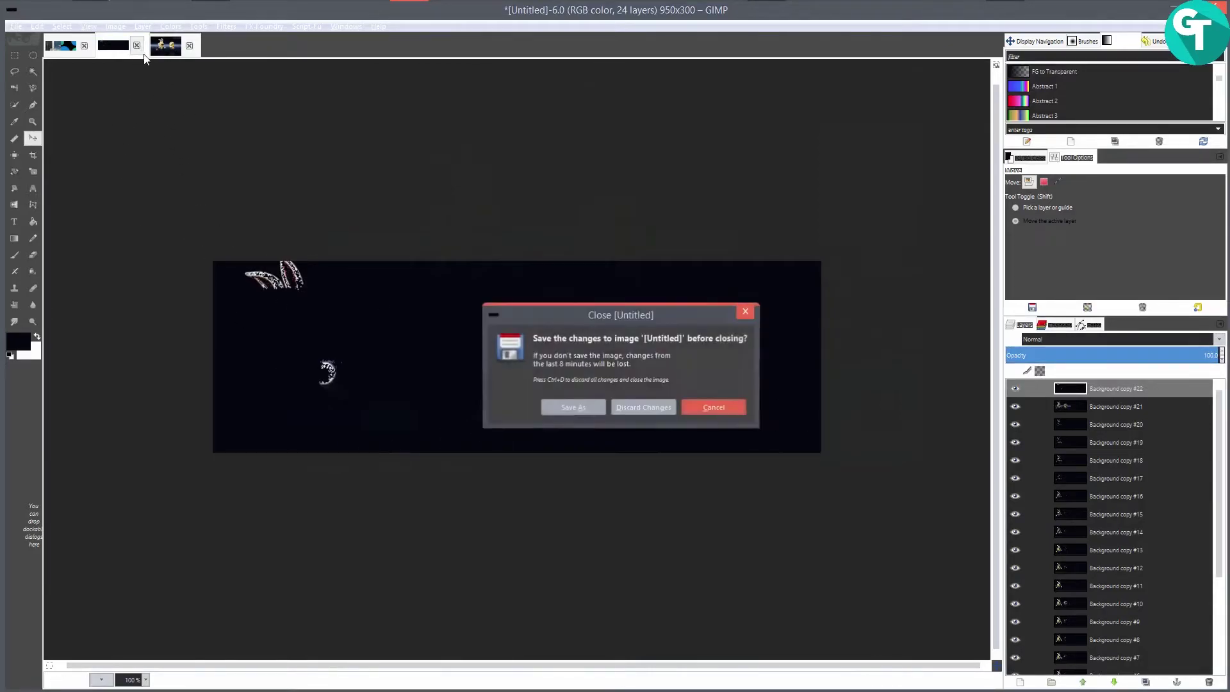
left_click(640, 408)
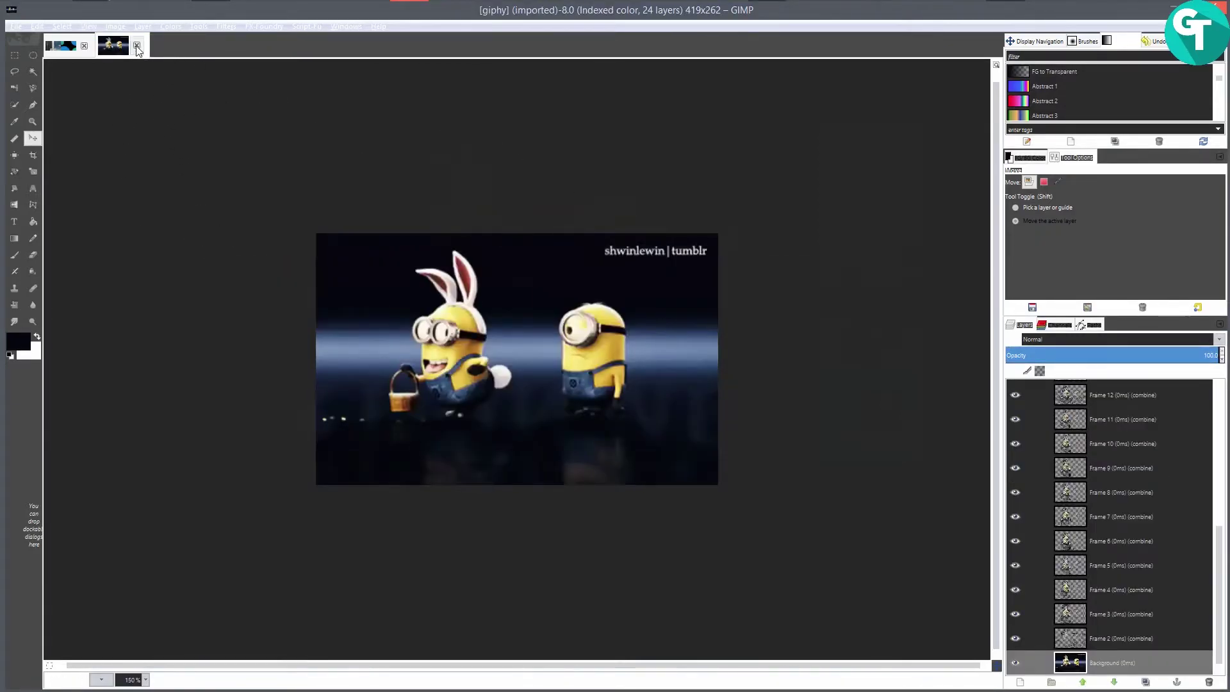
left_click(137, 45)
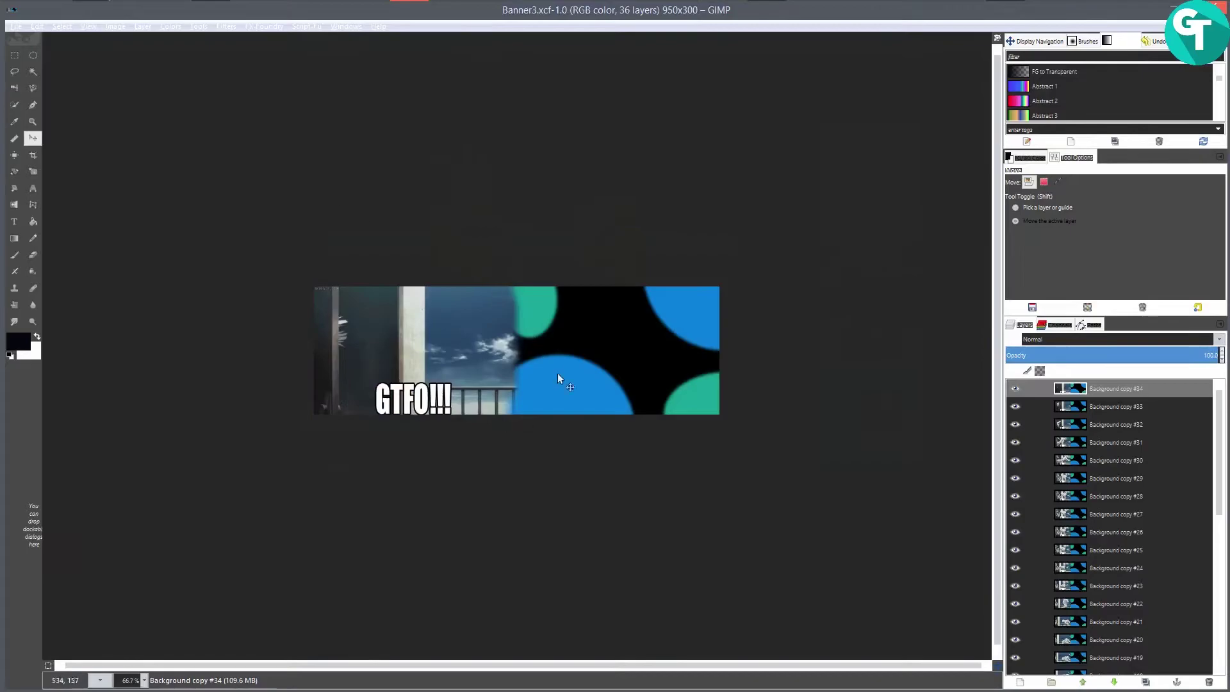
- Open Funny-gifs-nice-kick.gif from the Desktop folder
left_click(25, 26)
left_click(28, 54)
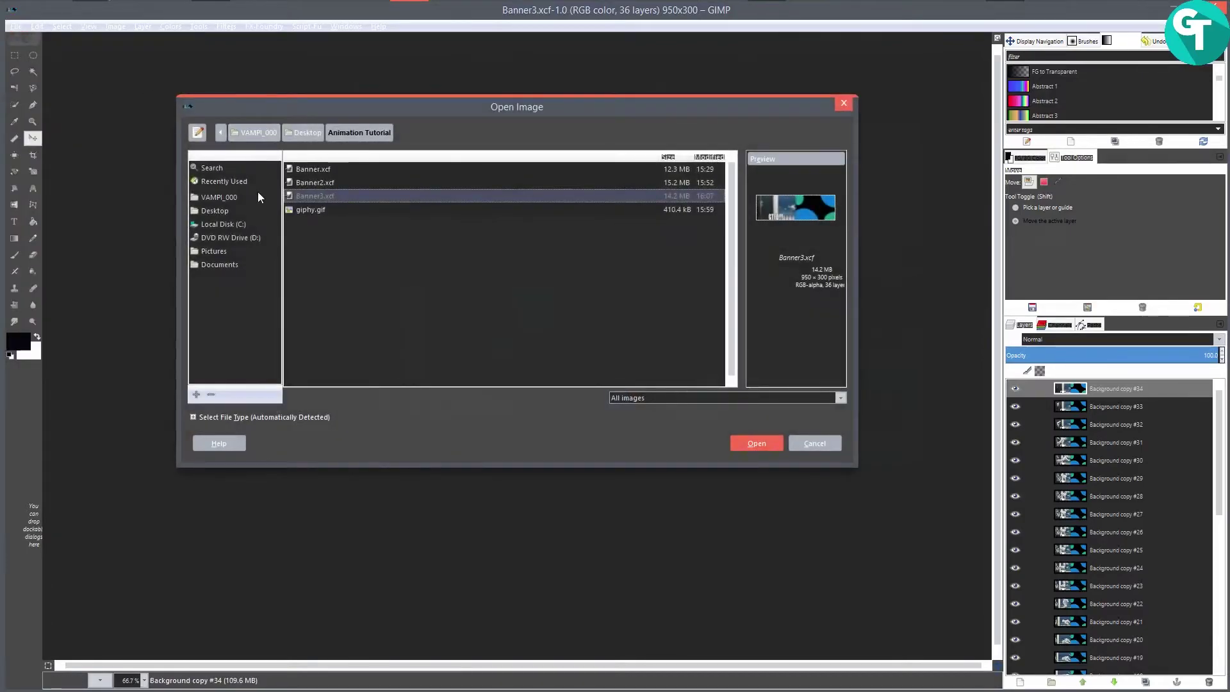
left_click(218, 210)
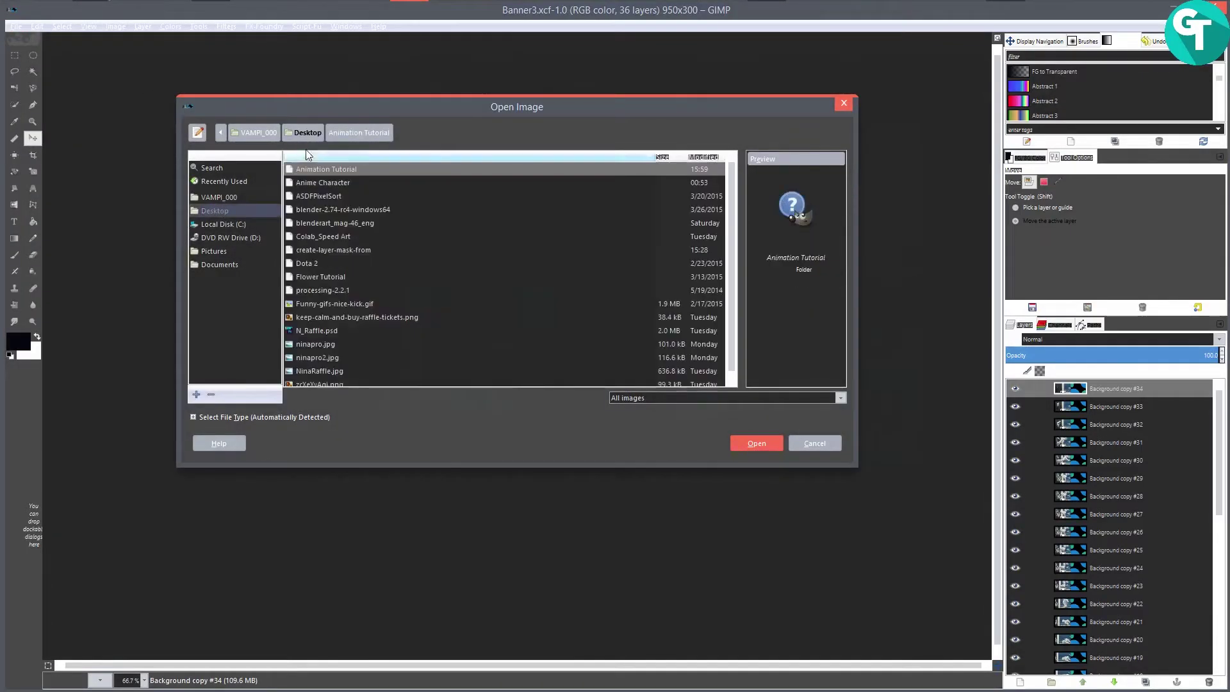
left_click(331, 305)
left_click(758, 443)
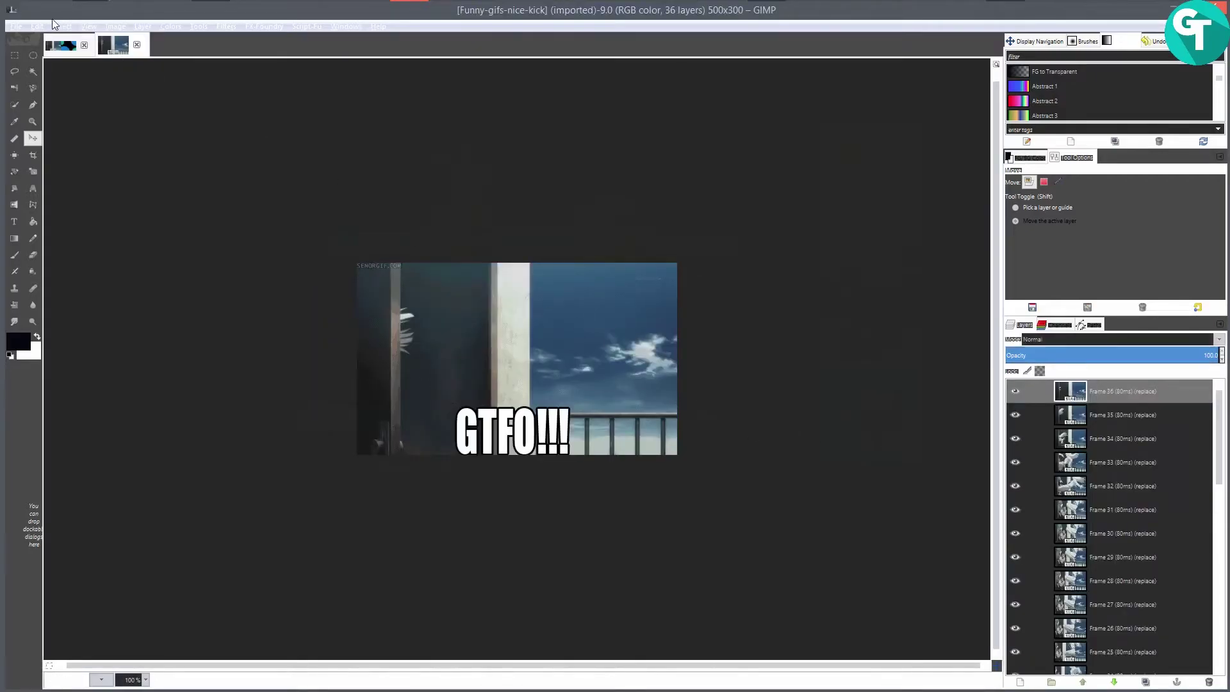
- Create a new blank image 950 pixels wide and 300 pixels high
left_click(13, 27)
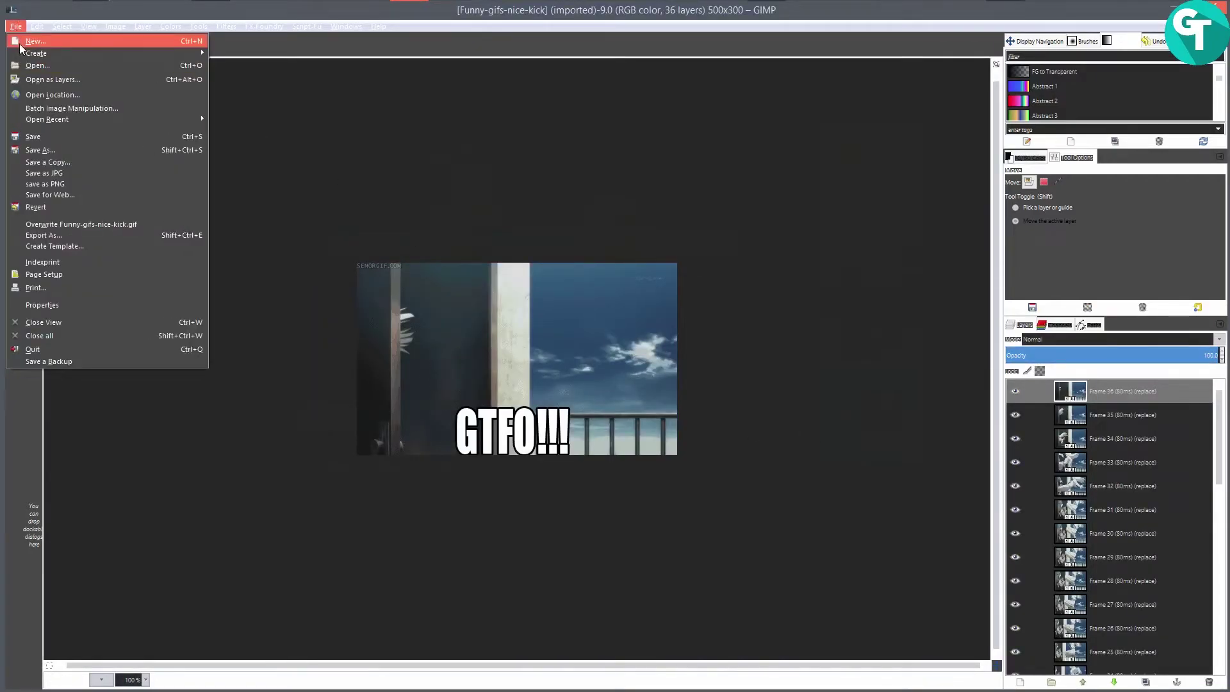
left_click(19, 39)
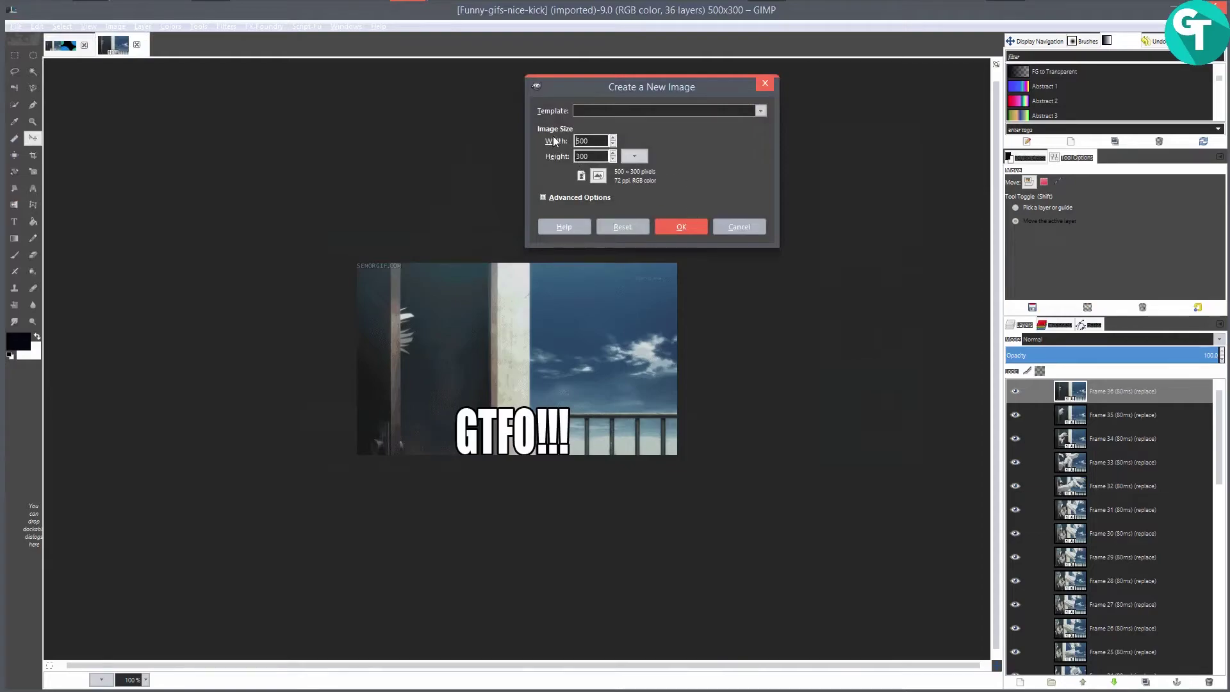
type("950")
left_click(684, 226)
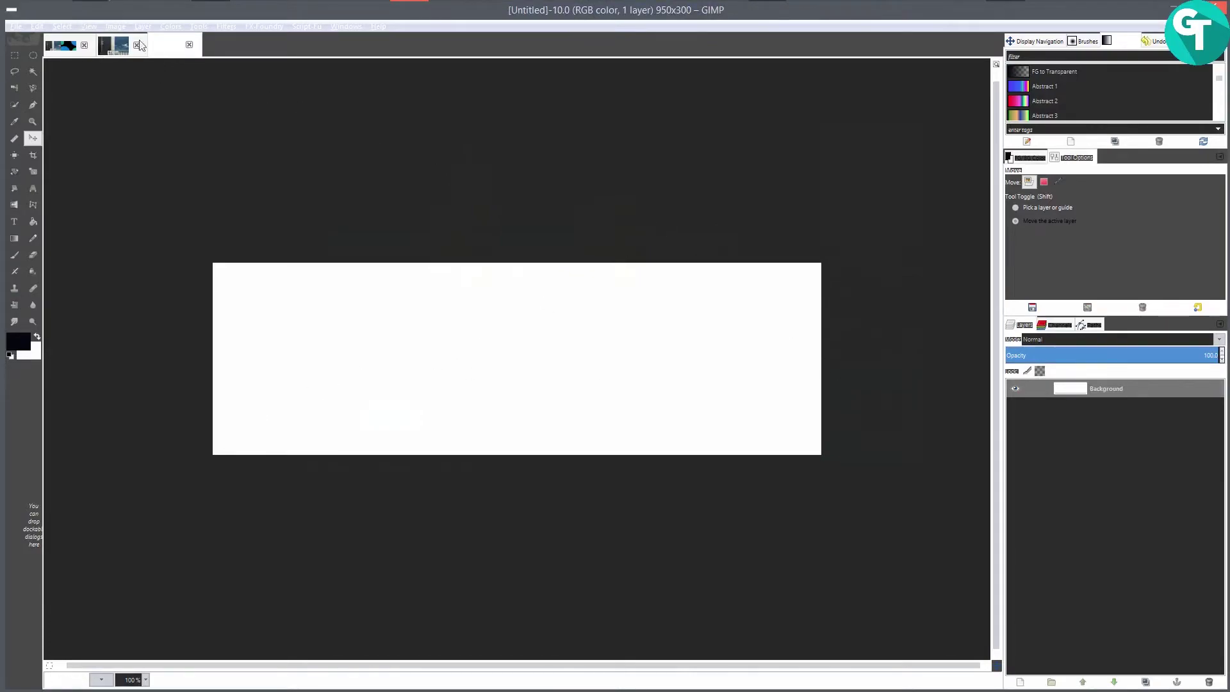
- Add Funny-gifs-nice-kick.gif to the new blank image by opening it as layers
left_click(17, 27)
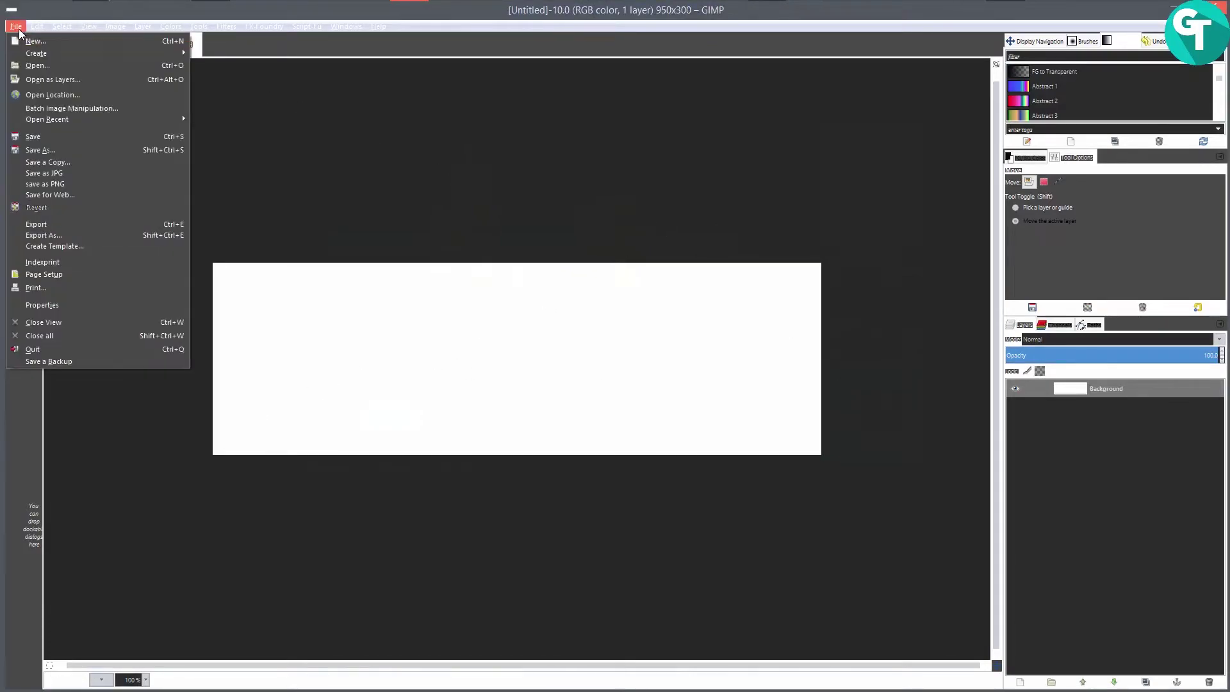
left_click(40, 79)
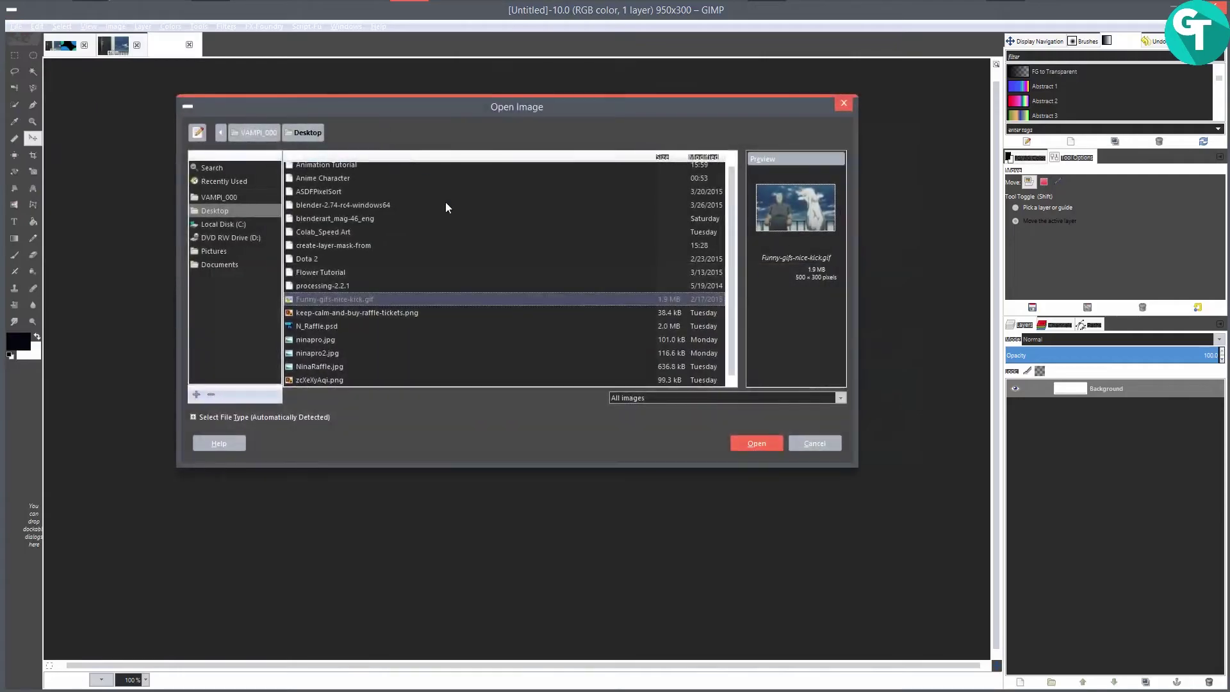
left_click(752, 447)
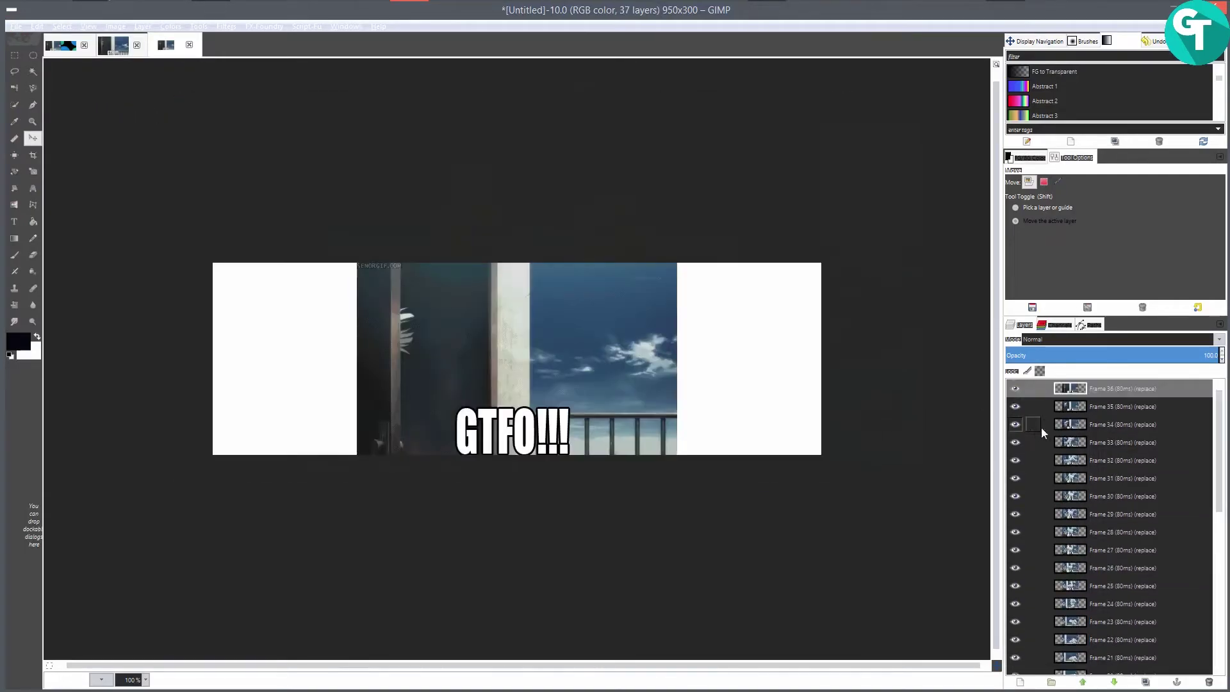
- Link all the imported frame layers together and move them to the left edge of the canvas
left_click(1032, 388, "shift")
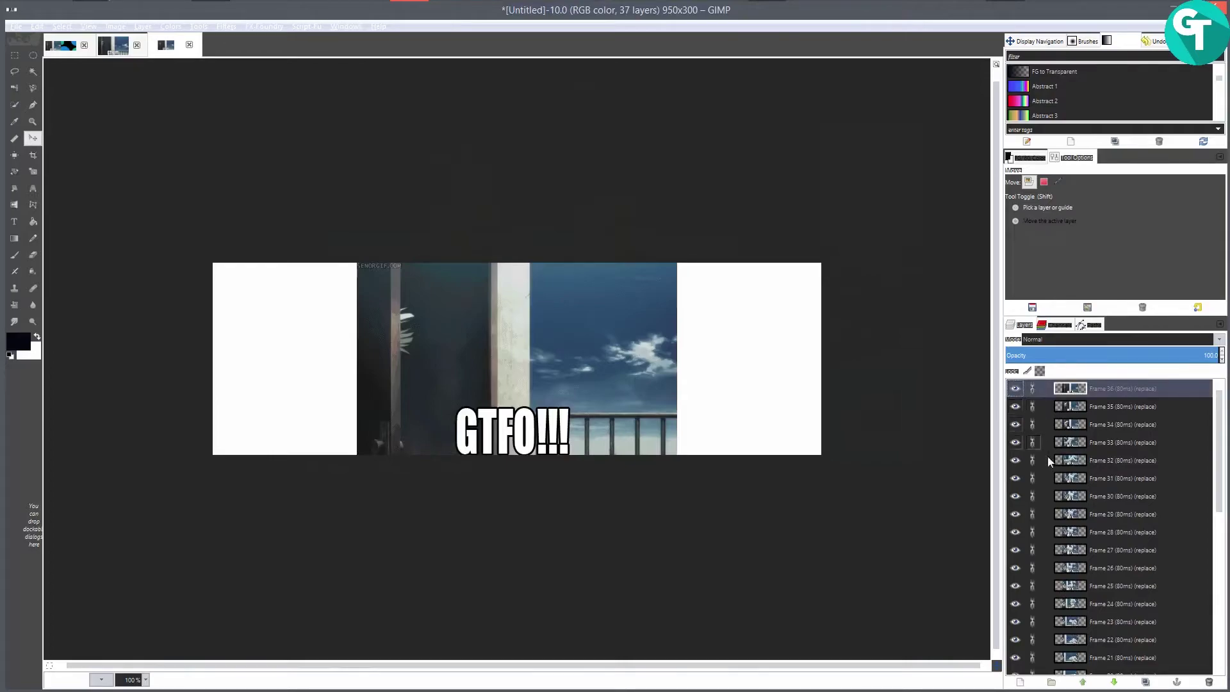
scroll(1078, 498, "down", 5)
scroll(1078, 499, "down", 5)
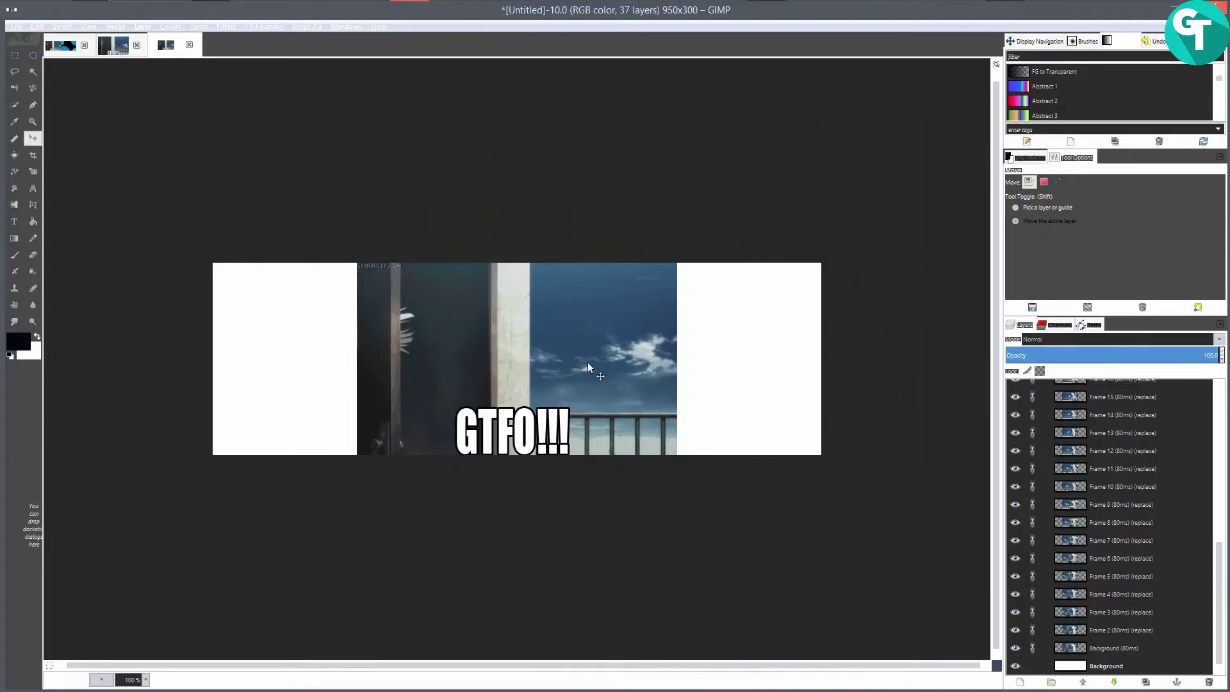
left_click_drag(588, 365, 435, 368)
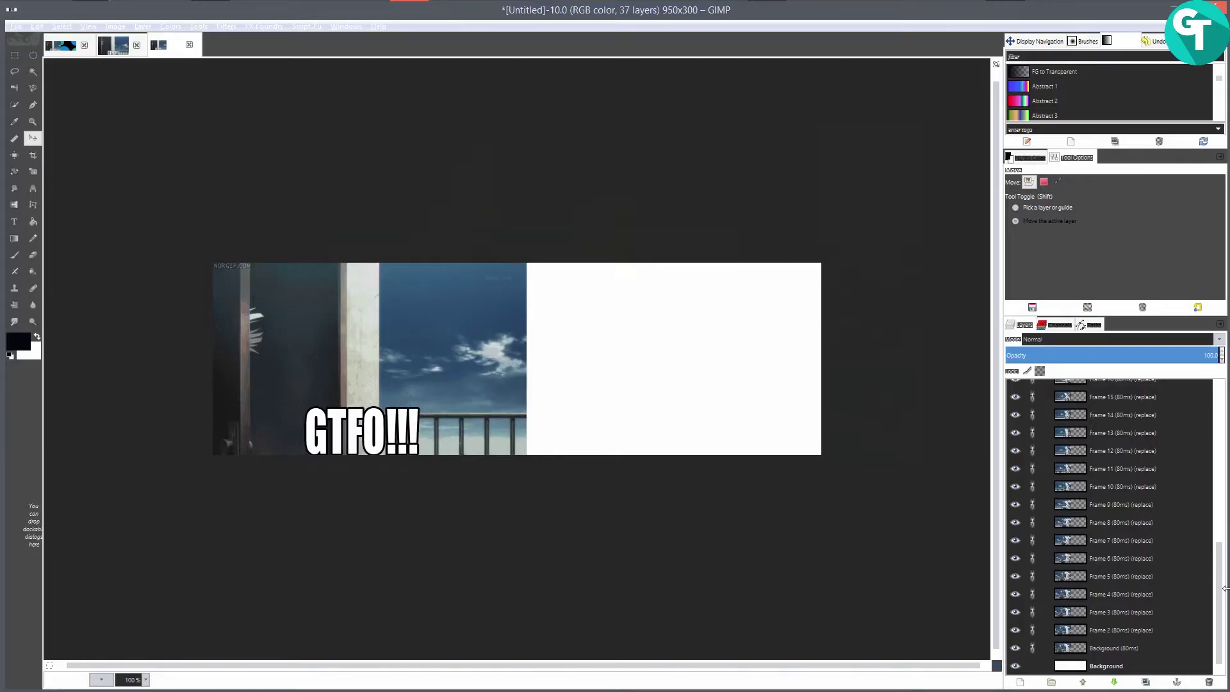
- Apply Layer to Image Size to all layers with the Multiple Layer Actions script
left_click_drag(1221, 583, 1205, 433)
left_click(1128, 393)
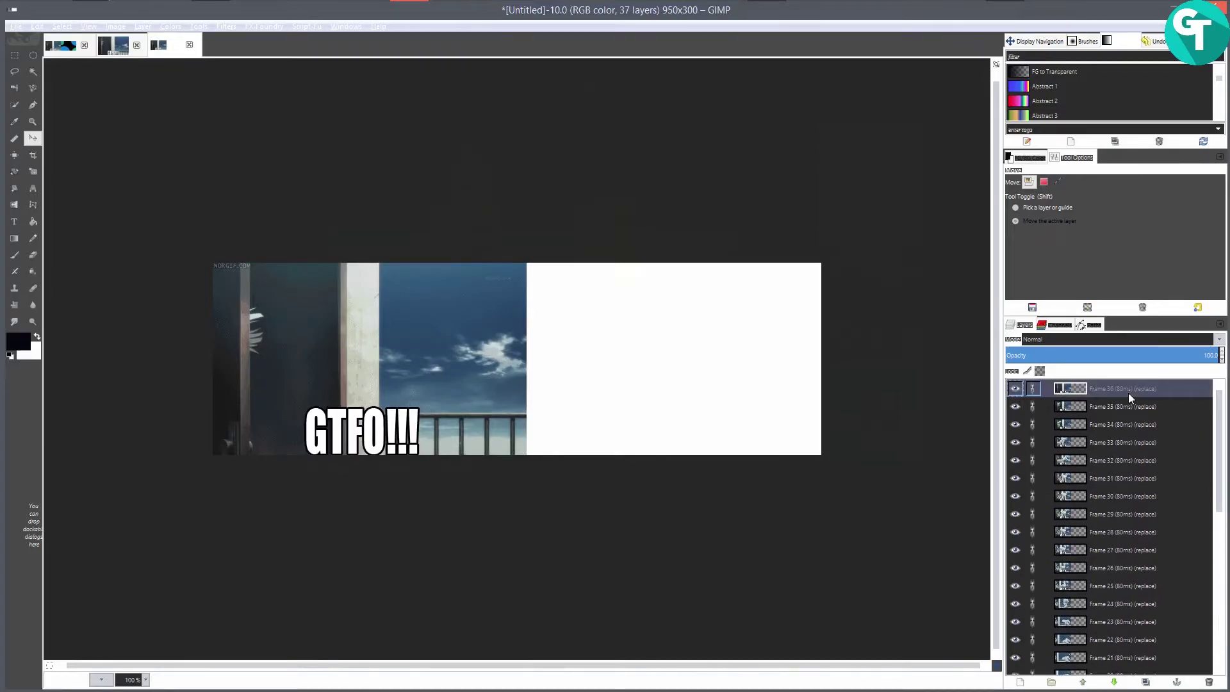
left_click(125, 26)
mouse_move(142, 26)
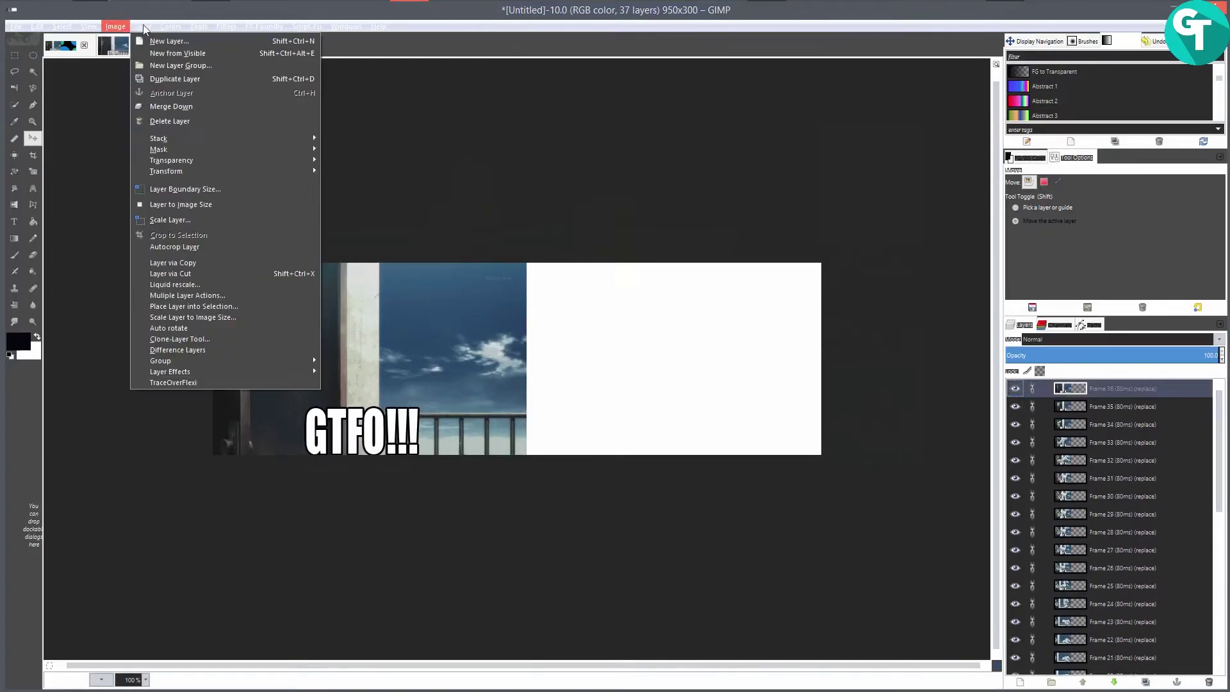
left_click(209, 296)
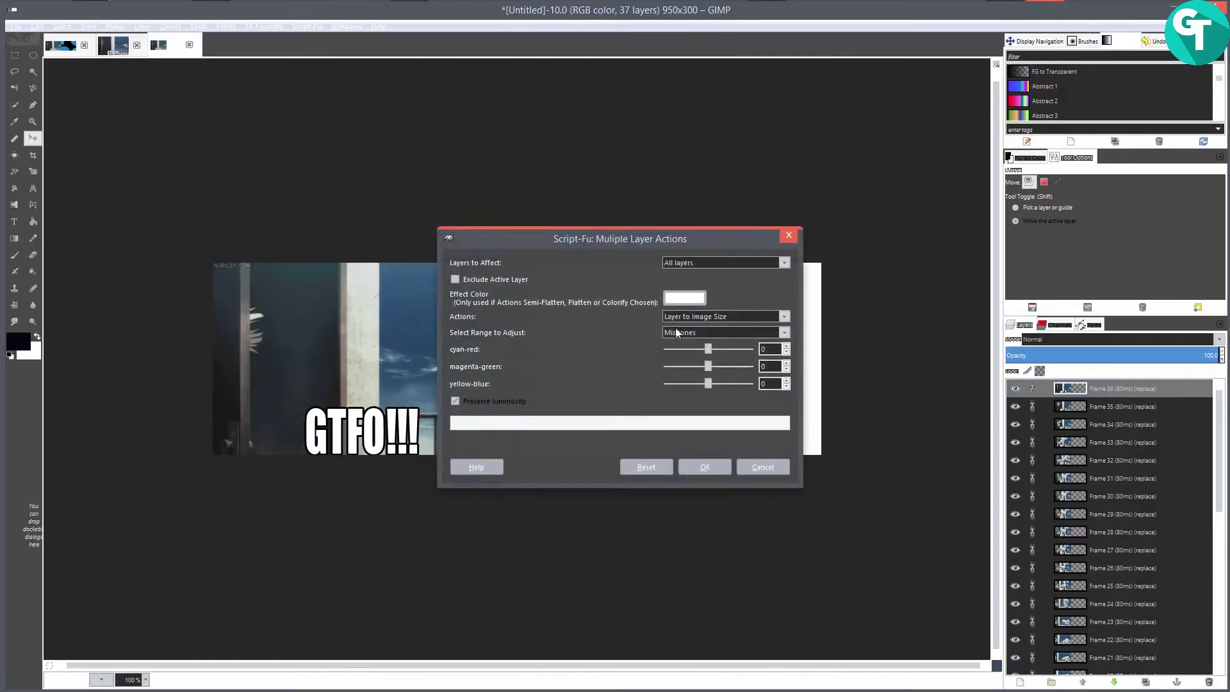
left_click(695, 466)
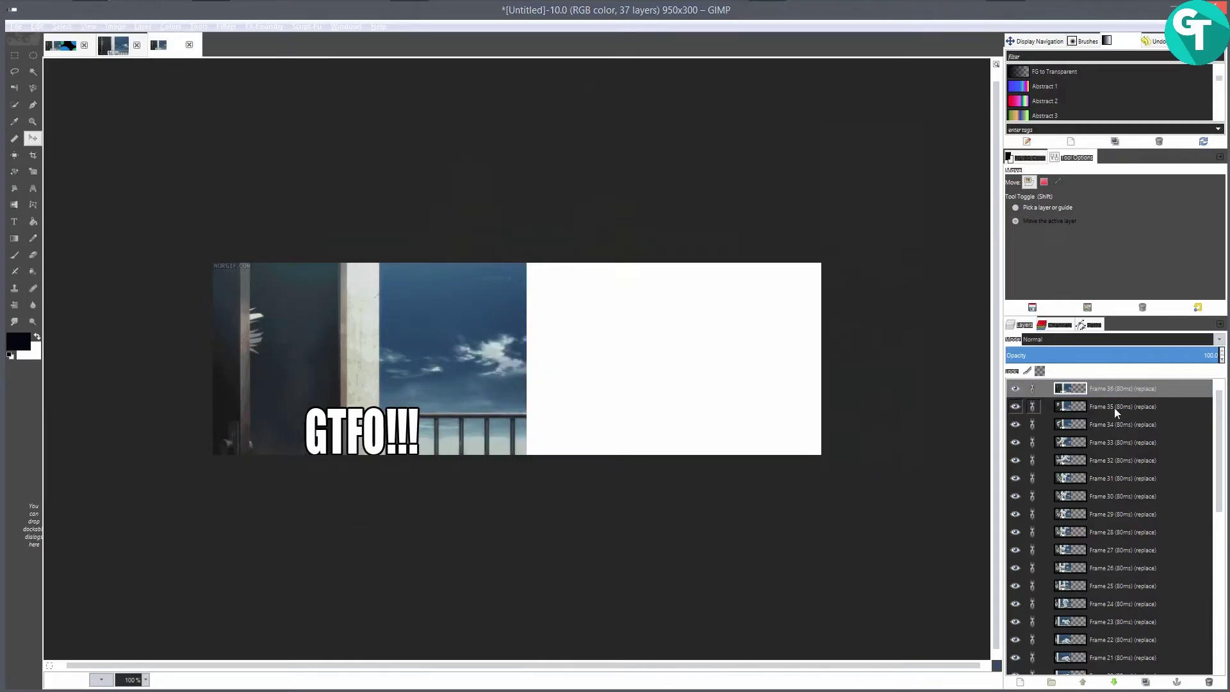
- Examine the resized frame layers, from Background (80ms) up to Frames 23, 24 and 25
left_click_drag(1220, 434, 1221, 660)
left_click(1088, 646)
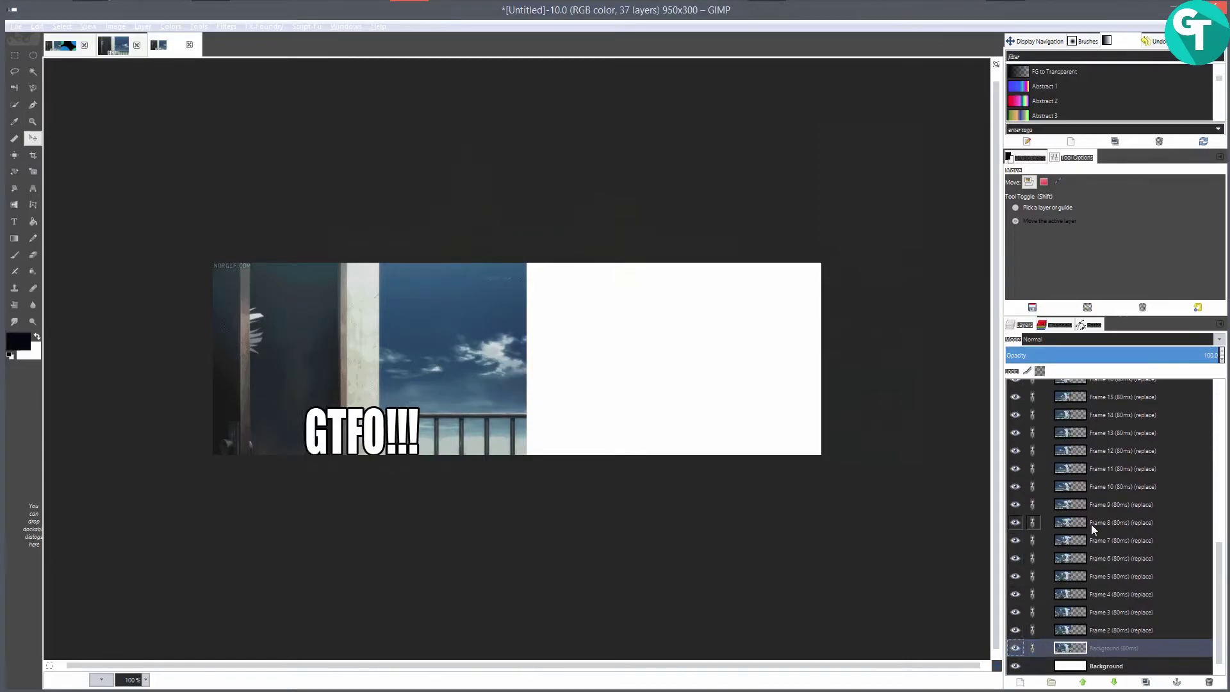
scroll(1091, 524, "up", 5)
left_click_drag(1074, 425, 1078, 425)
left_click_drag(1082, 429, 1075, 429)
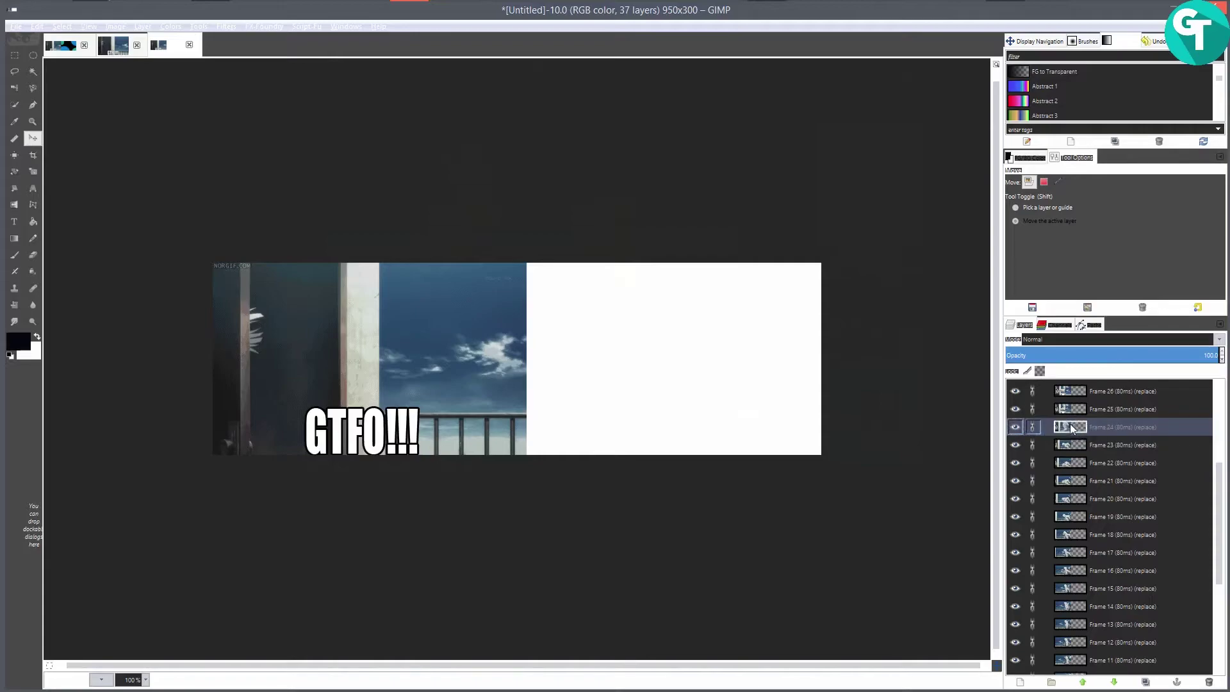
left_click(1073, 408)
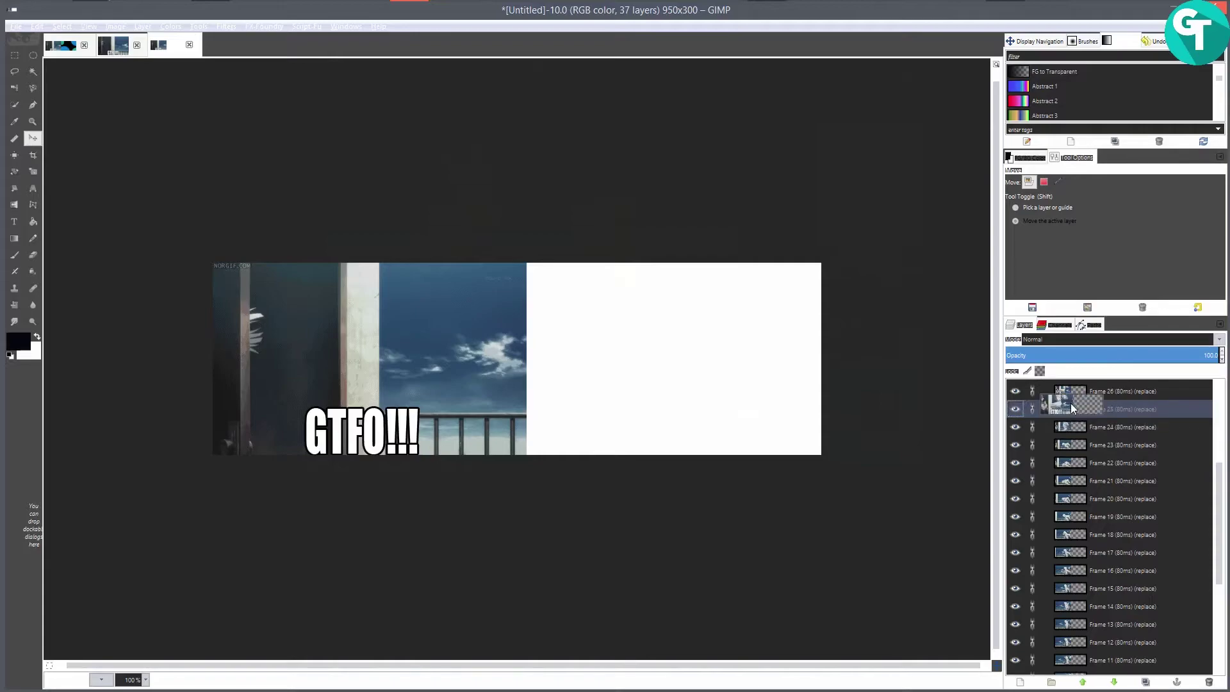
left_click(1073, 443)
scroll(1095, 454, "down", 5)
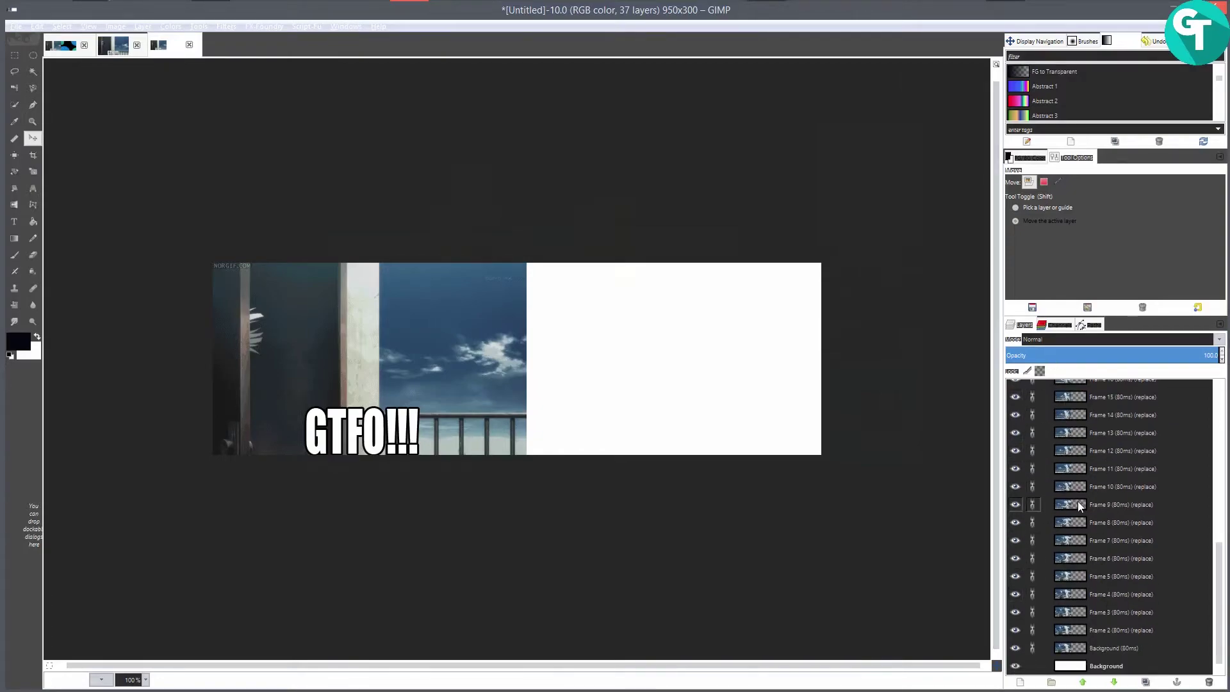
- Pick the blue of the sky in the Background (80ms) layer as foreground color, then select the white Background layer
left_click(1076, 666)
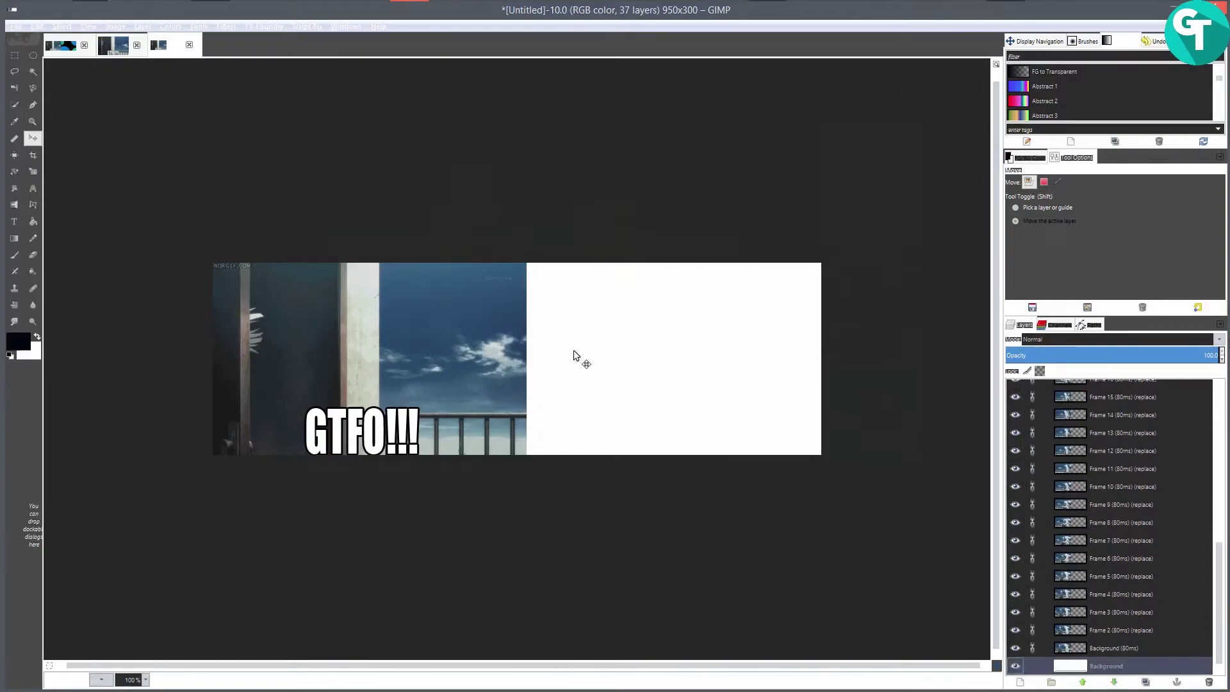
left_click(16, 122)
left_click(1113, 645)
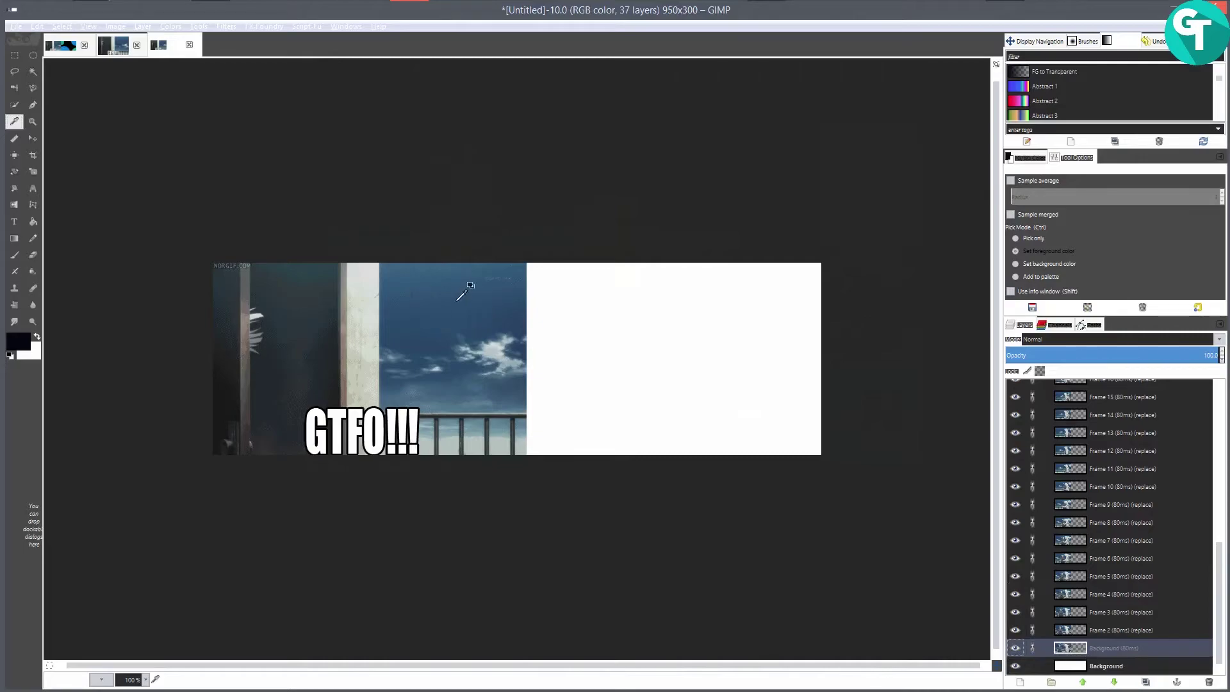
left_click(483, 295)
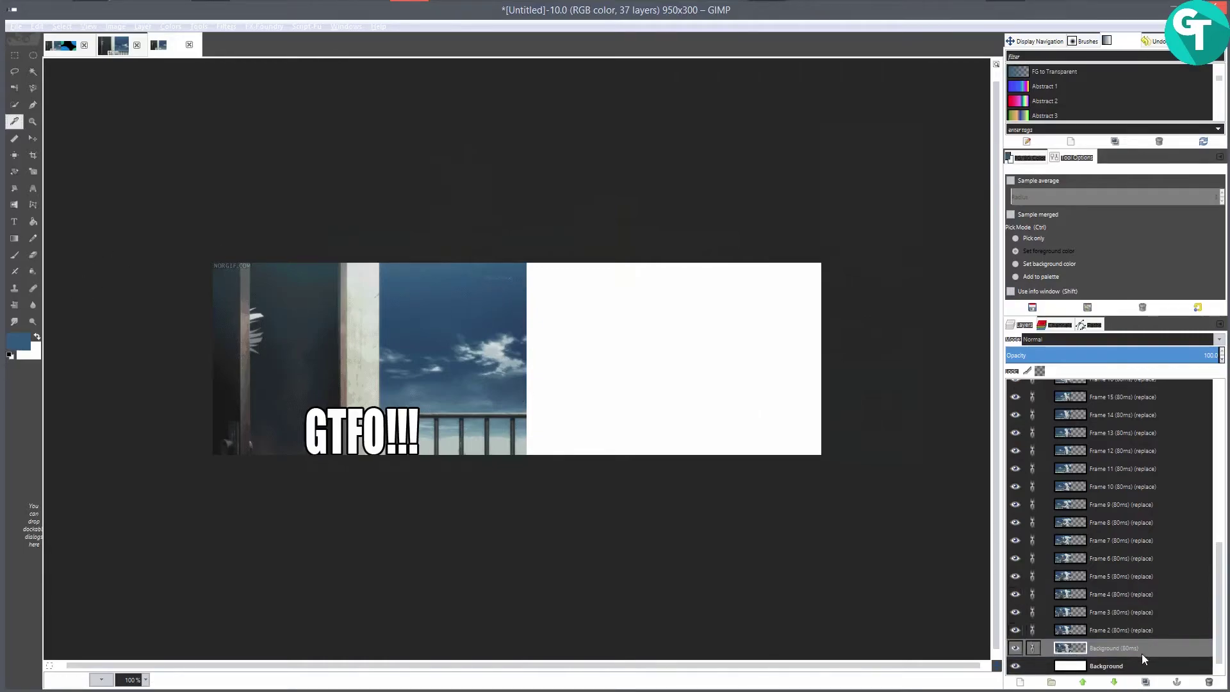
key("Page_Down")
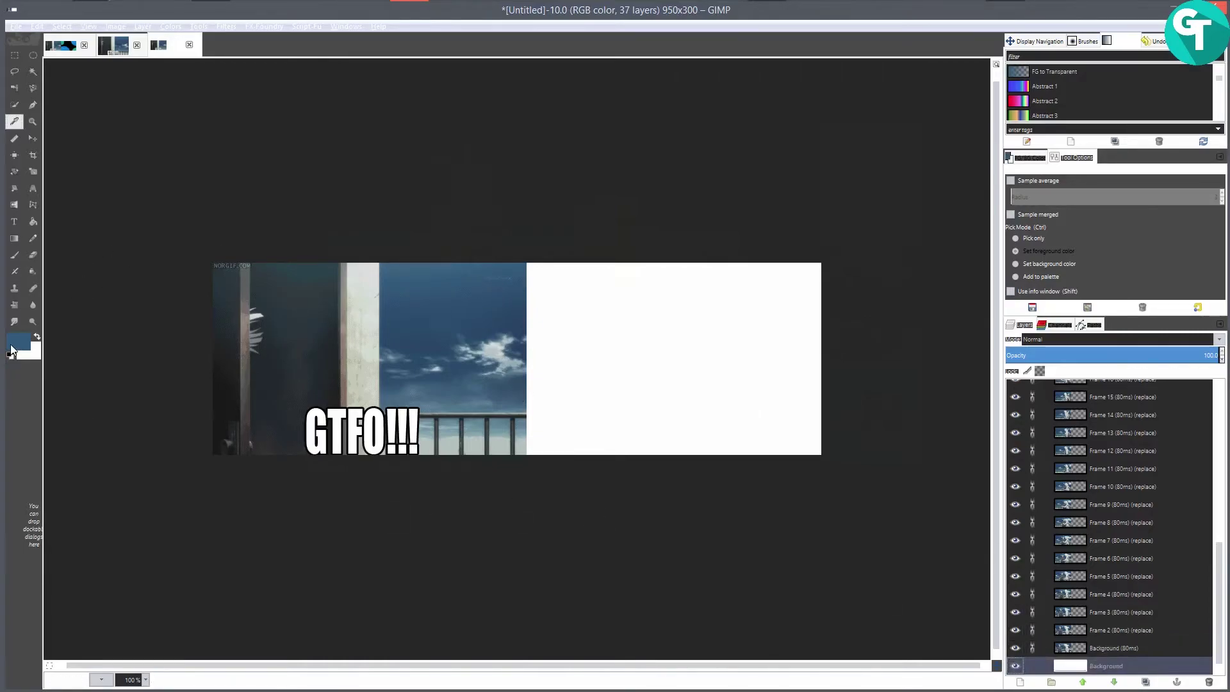
- Fill the white Background layer with the picked sky blue, then refill it with a darker blue picked from the Background (80ms) layer's sky
left_click_drag(11, 346, 673, 343)
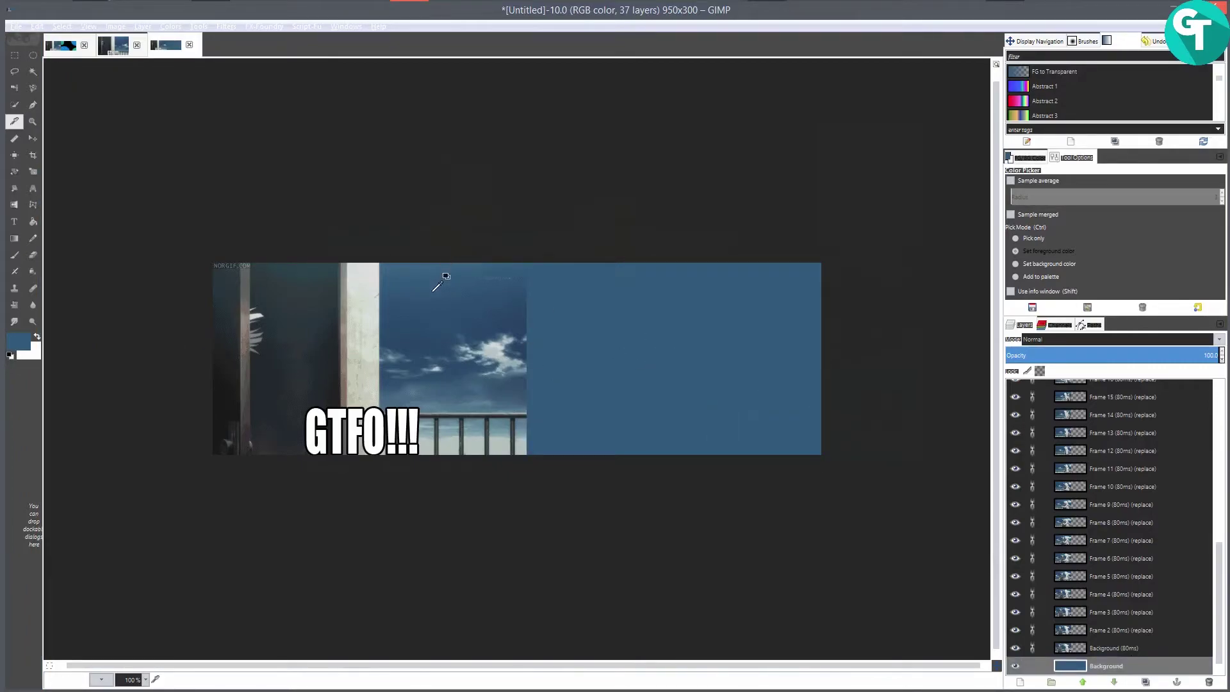
left_click(1110, 648)
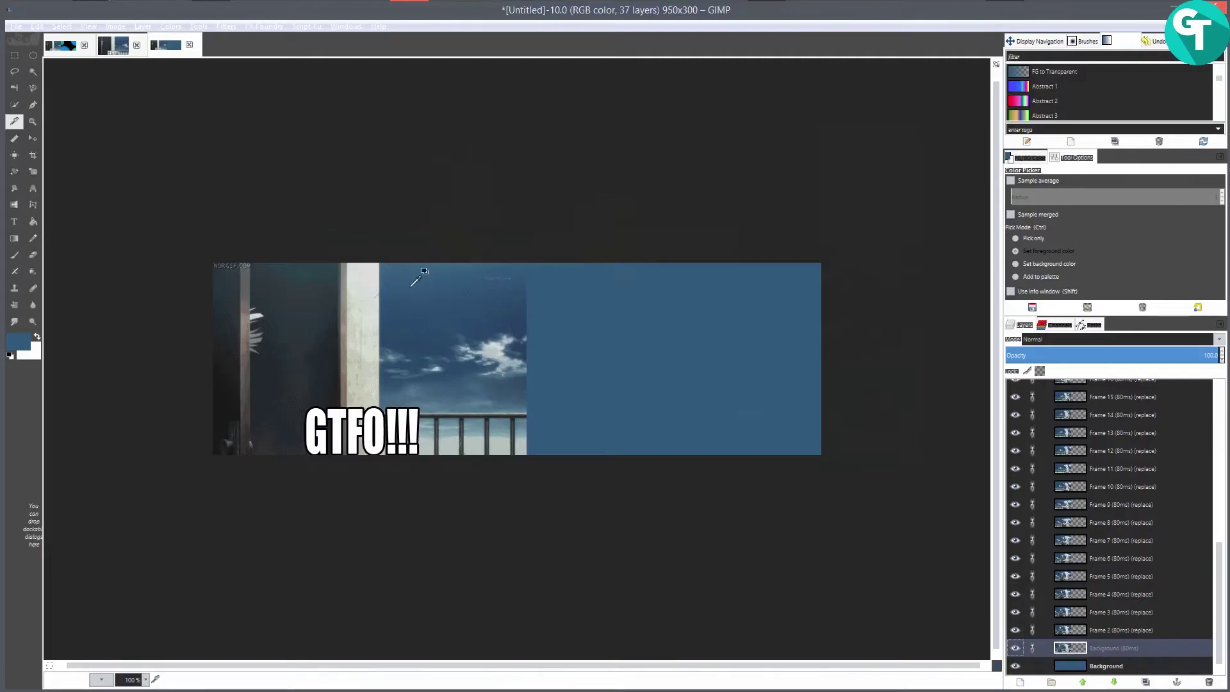
left_click_drag(411, 287, 494, 300)
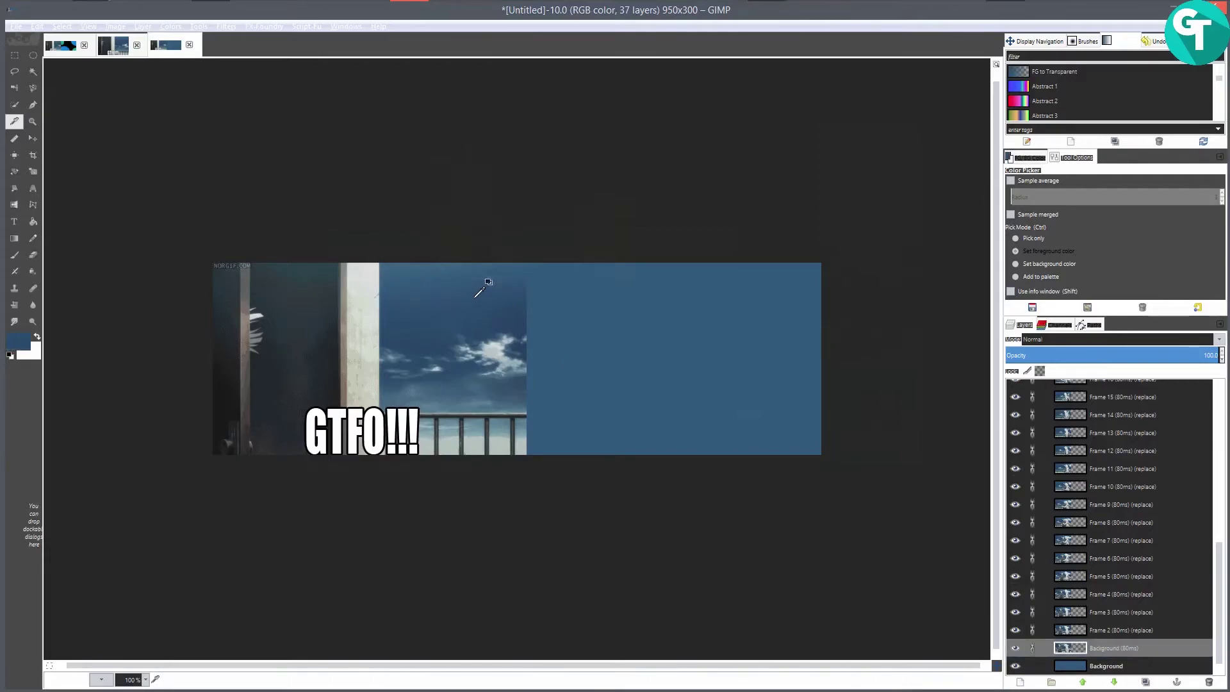
left_click(1137, 670)
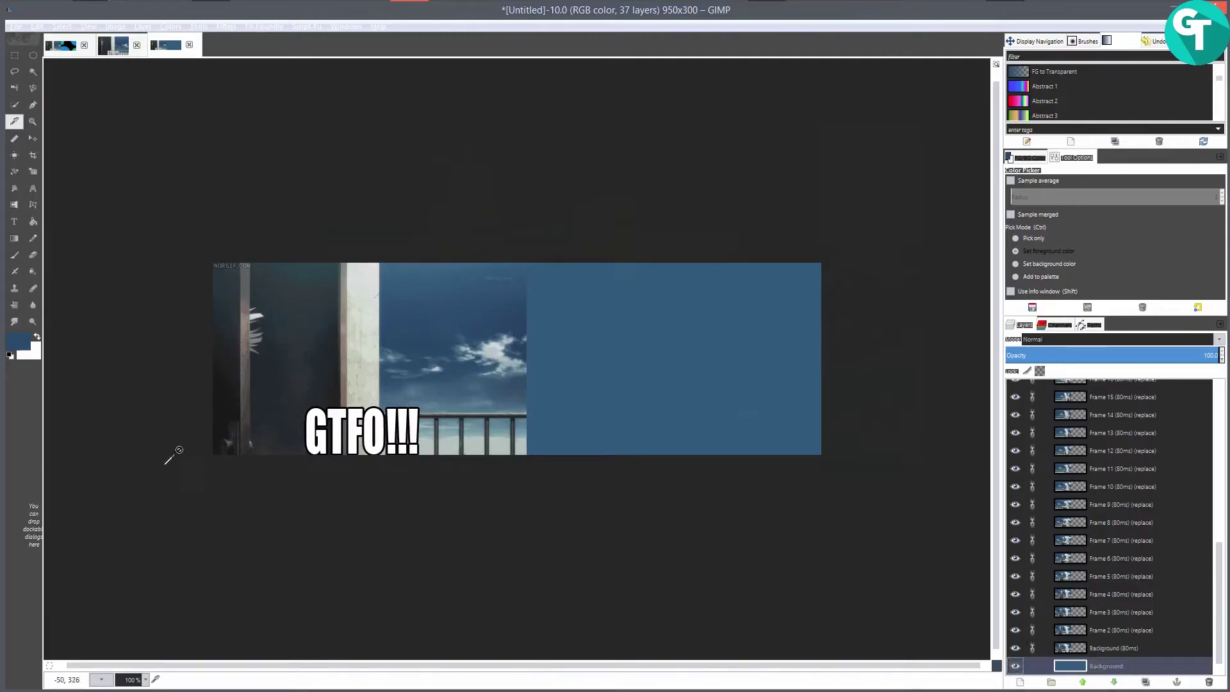
left_click_drag(19, 349, 666, 311)
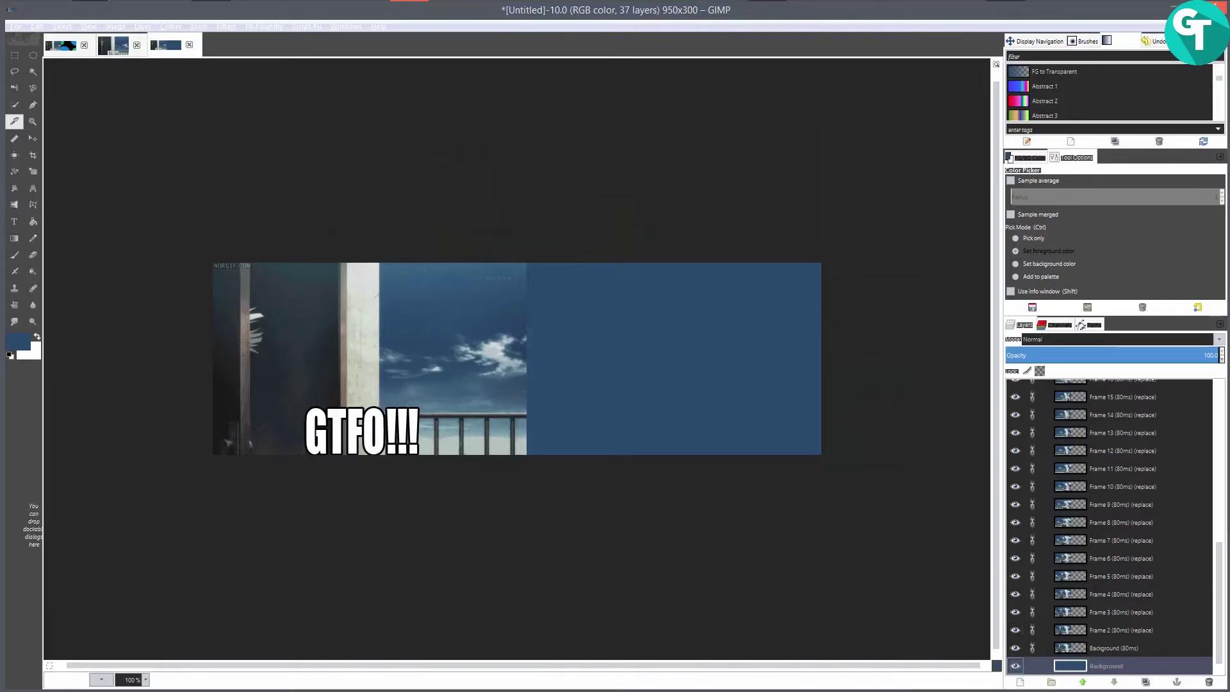
- Unlink all the frame layers, from Frame 36 down to Background (80ms), with the Move tool active
key("m")
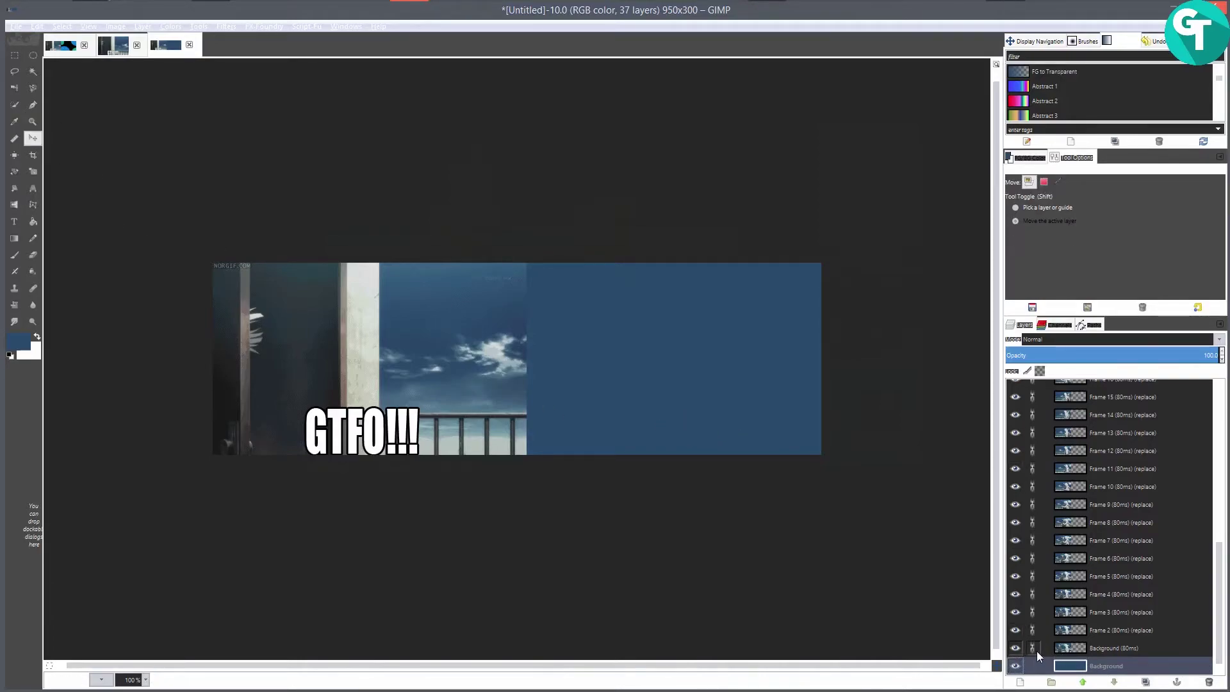
scroll(1124, 451, "up", 10)
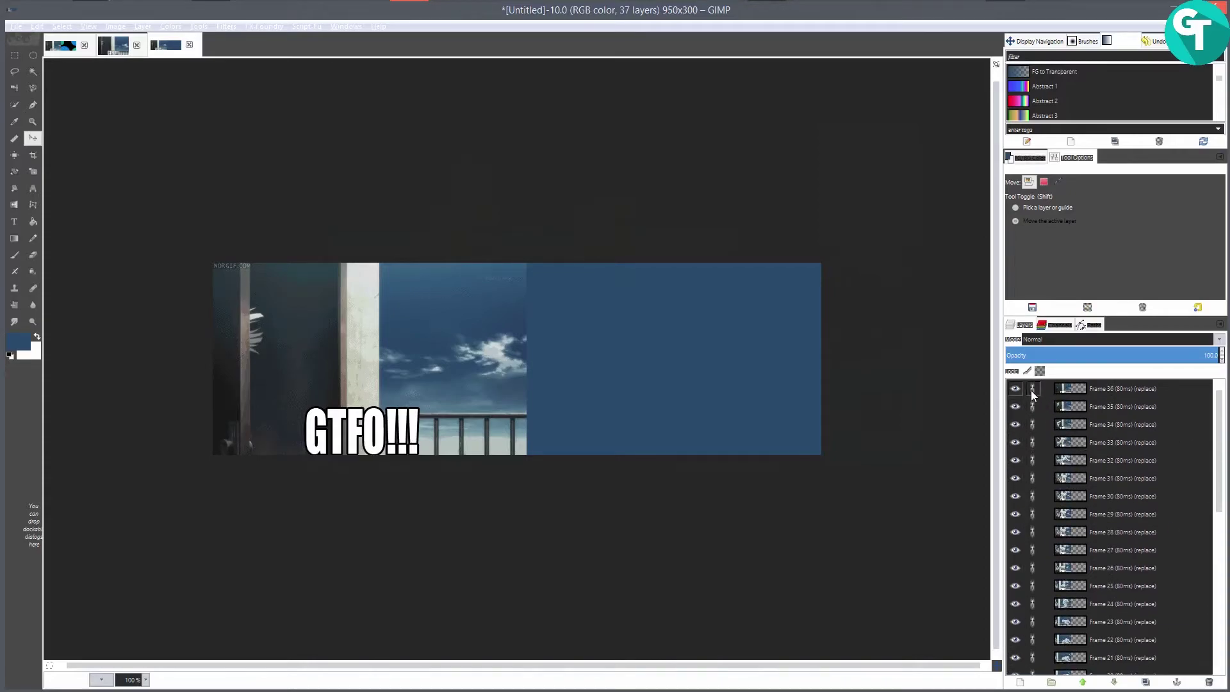
left_click(1034, 389)
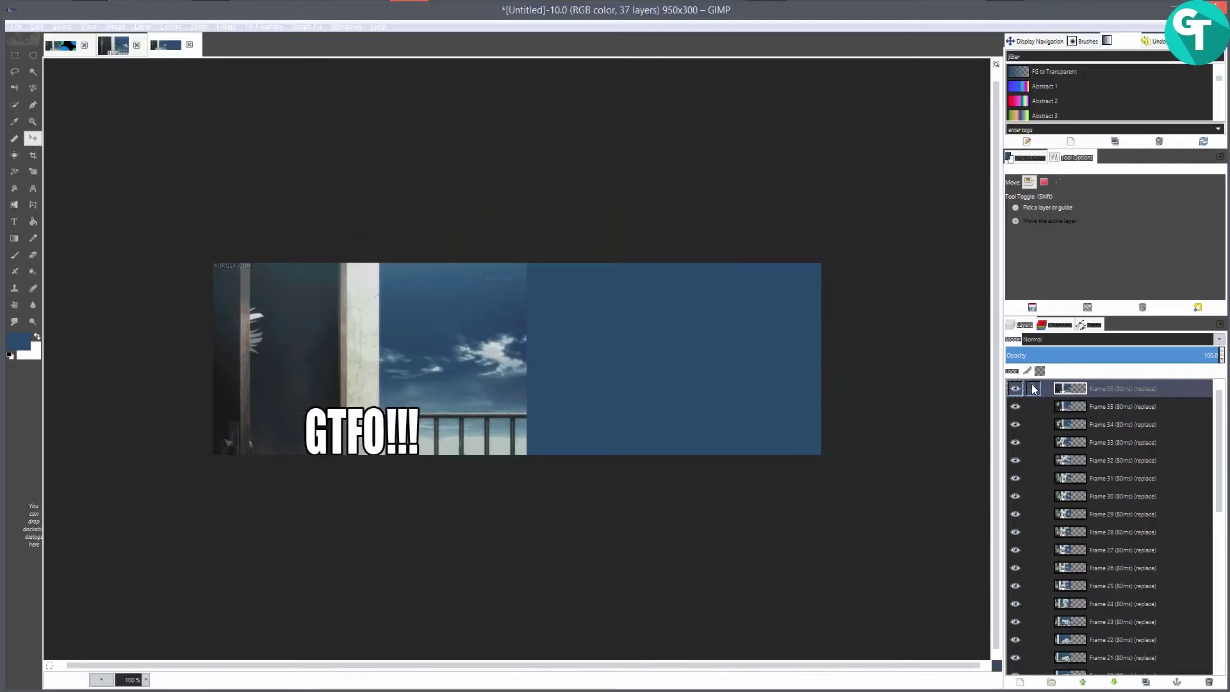
- Duplicate the blue Background layer 35 times, up to Background copy #34
scroll(1192, 405, "down", 8)
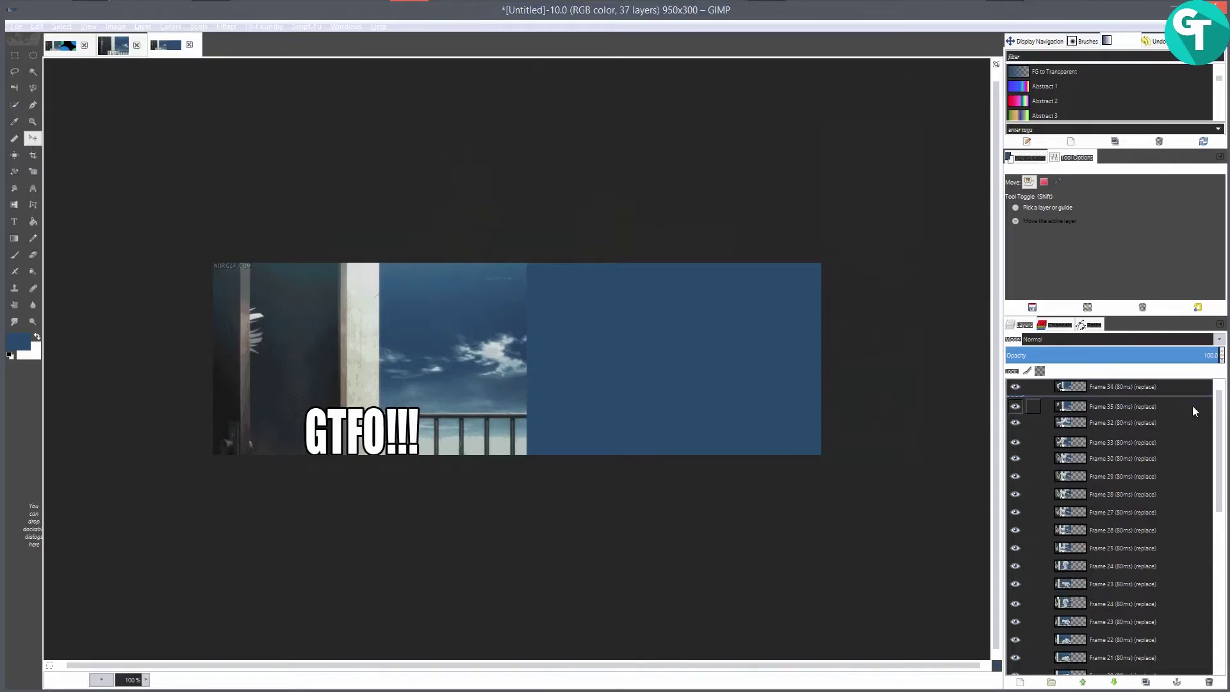
scroll(1189, 410, "down", 2)
left_click(1117, 667)
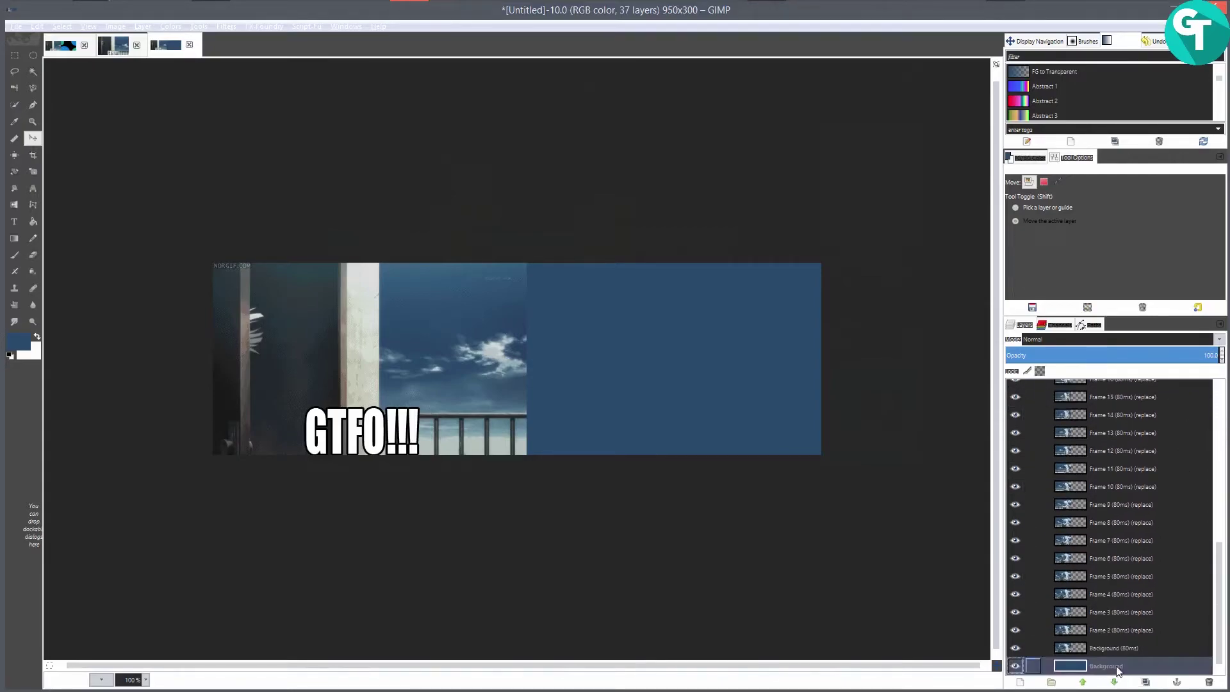
scroll(1149, 440, "up", 10)
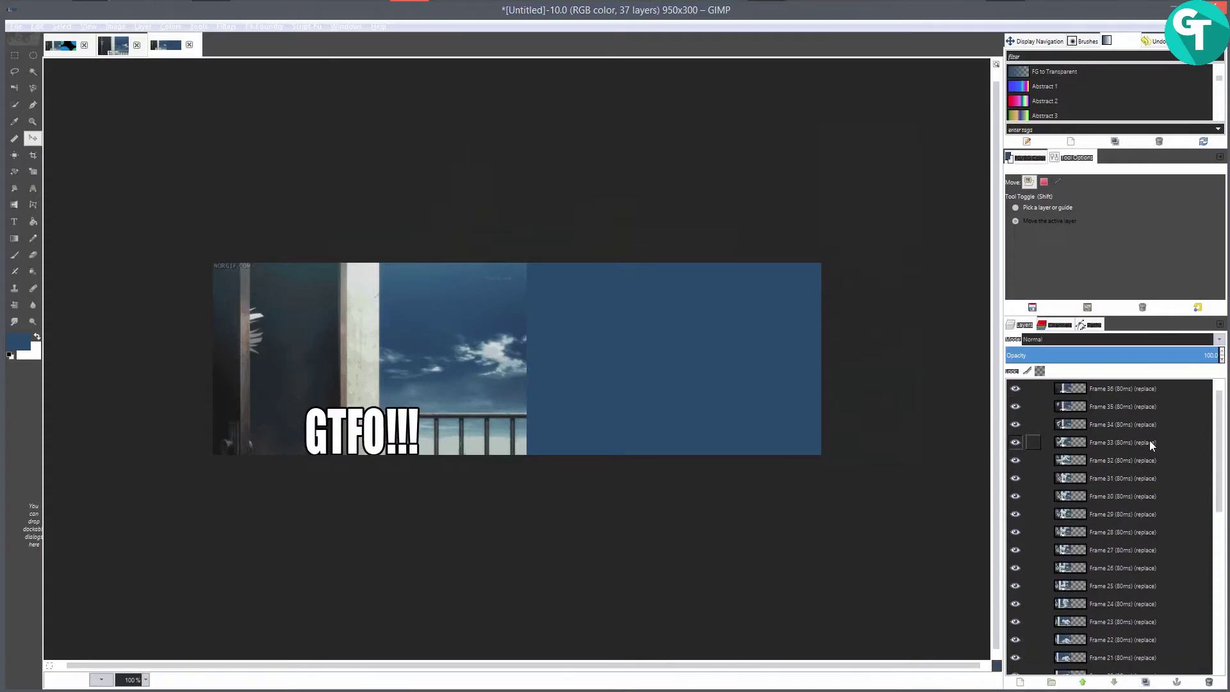
scroll(1147, 513, "down", 10)
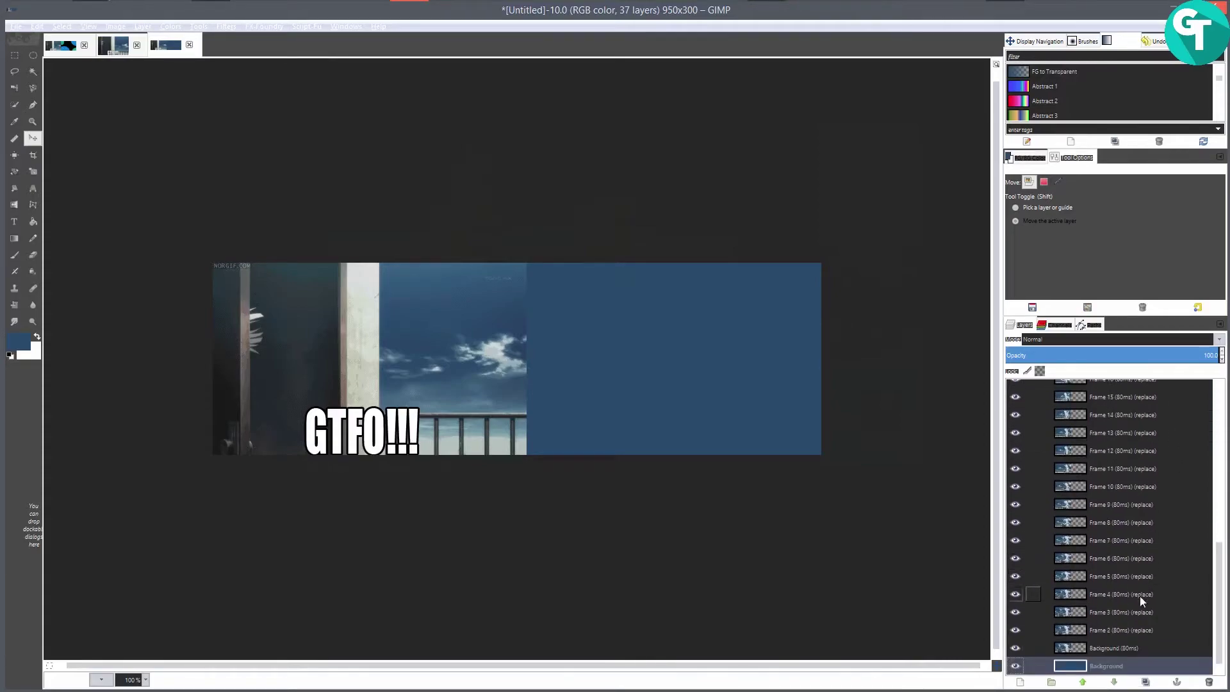
left_click(1145, 682)
left_click(1145, 682)
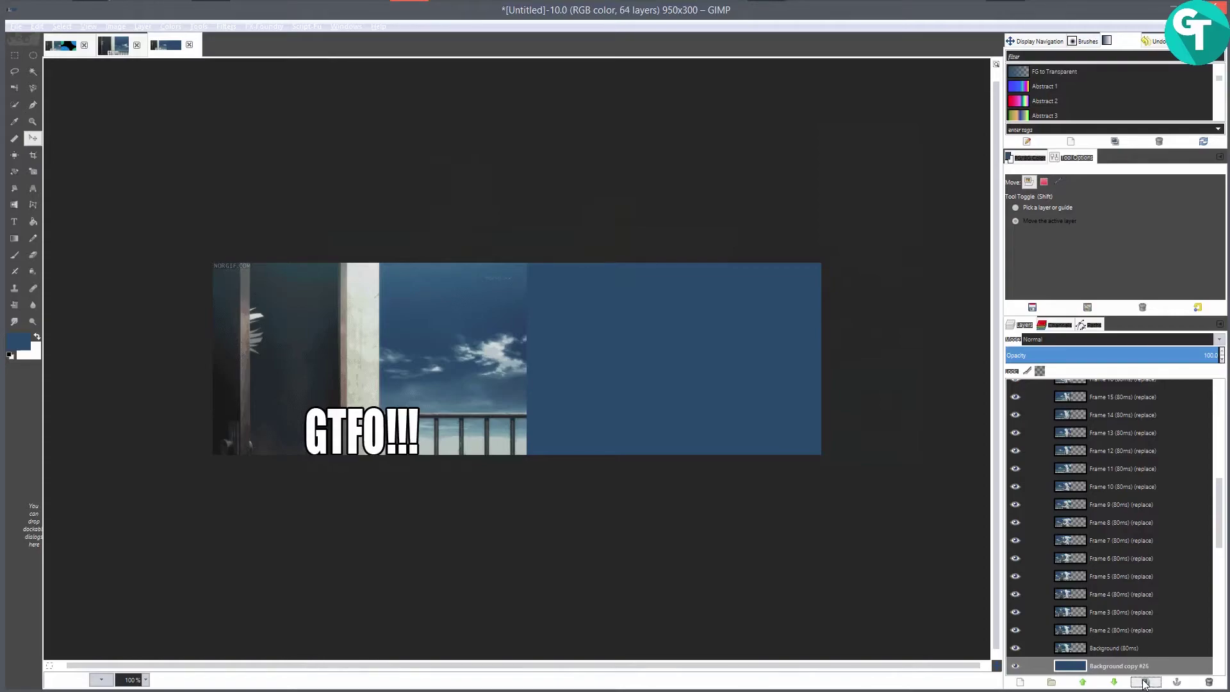
left_click(1145, 682)
left_click(1144, 682)
left_click(1144, 683)
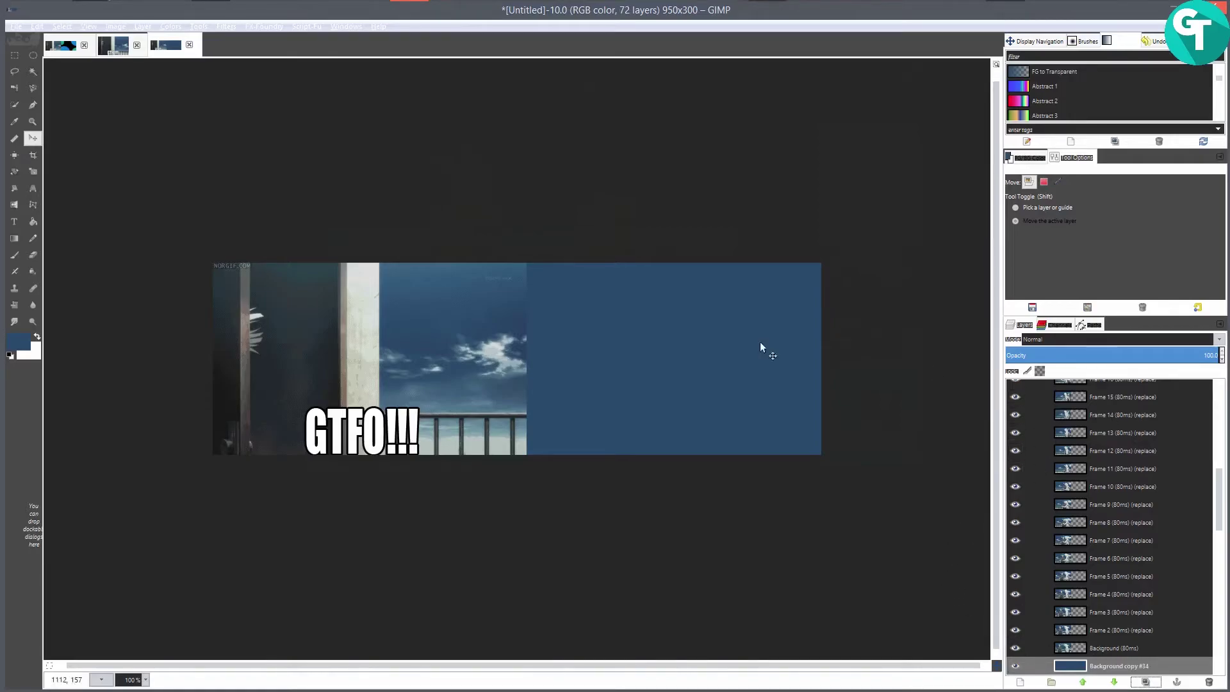
- Move Background copy #34 directly below Frame 36 and Background copy #33 directly below Frame 35 in the layer stack
scroll(1152, 436, "up", 5)
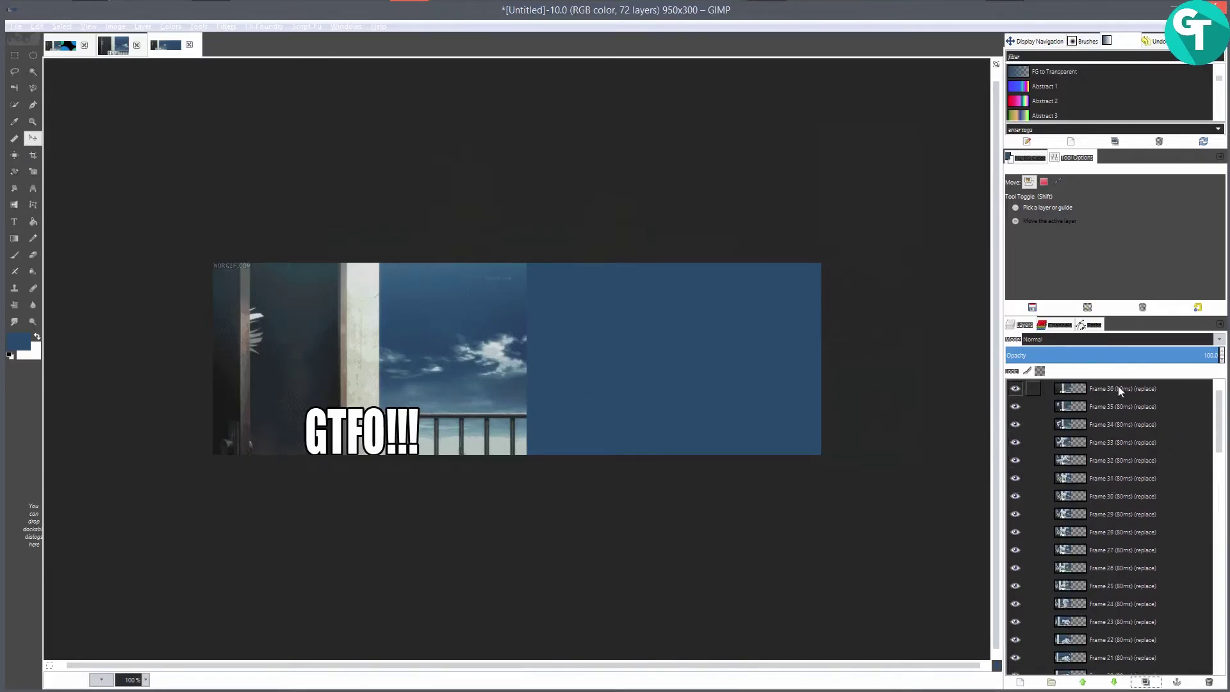
right_click(1119, 386)
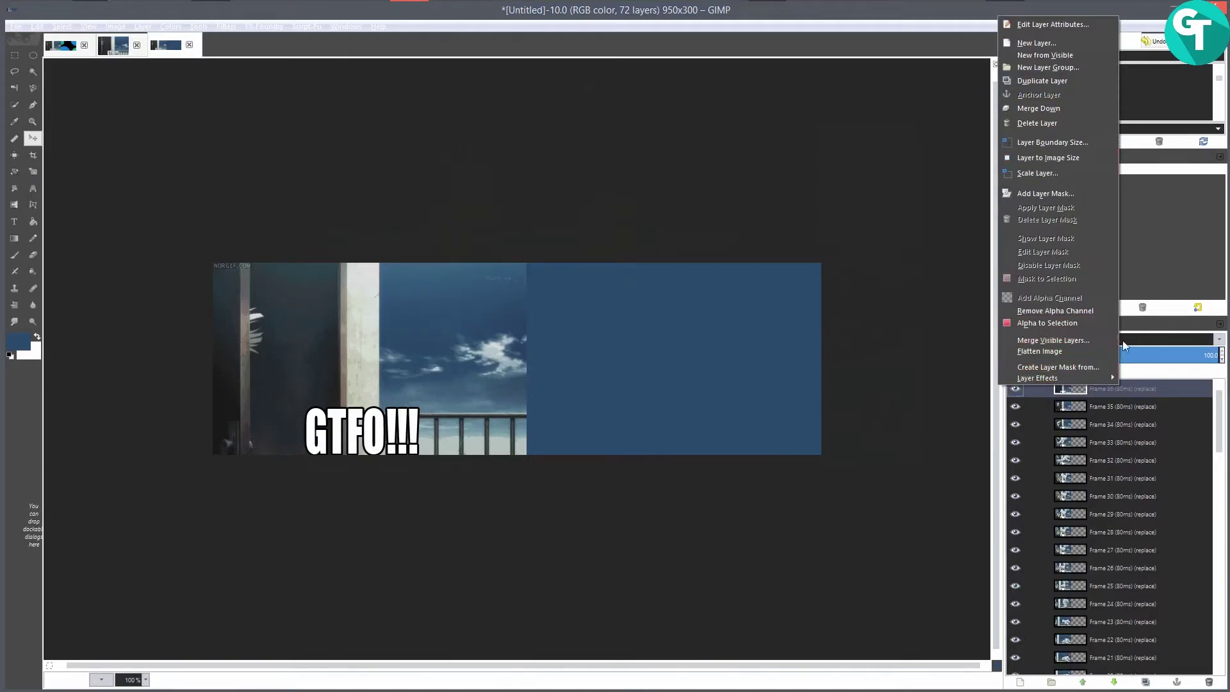
left_click(1166, 386)
left_click_drag(1215, 420, 1217, 508)
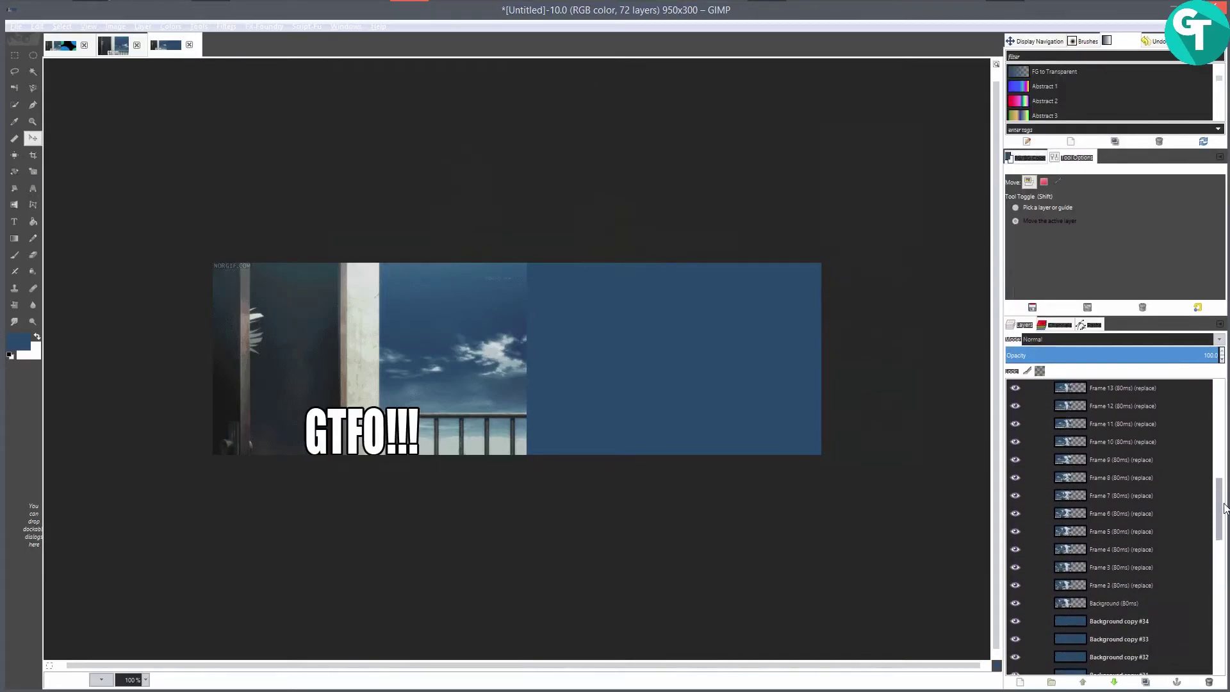
left_click(1115, 621)
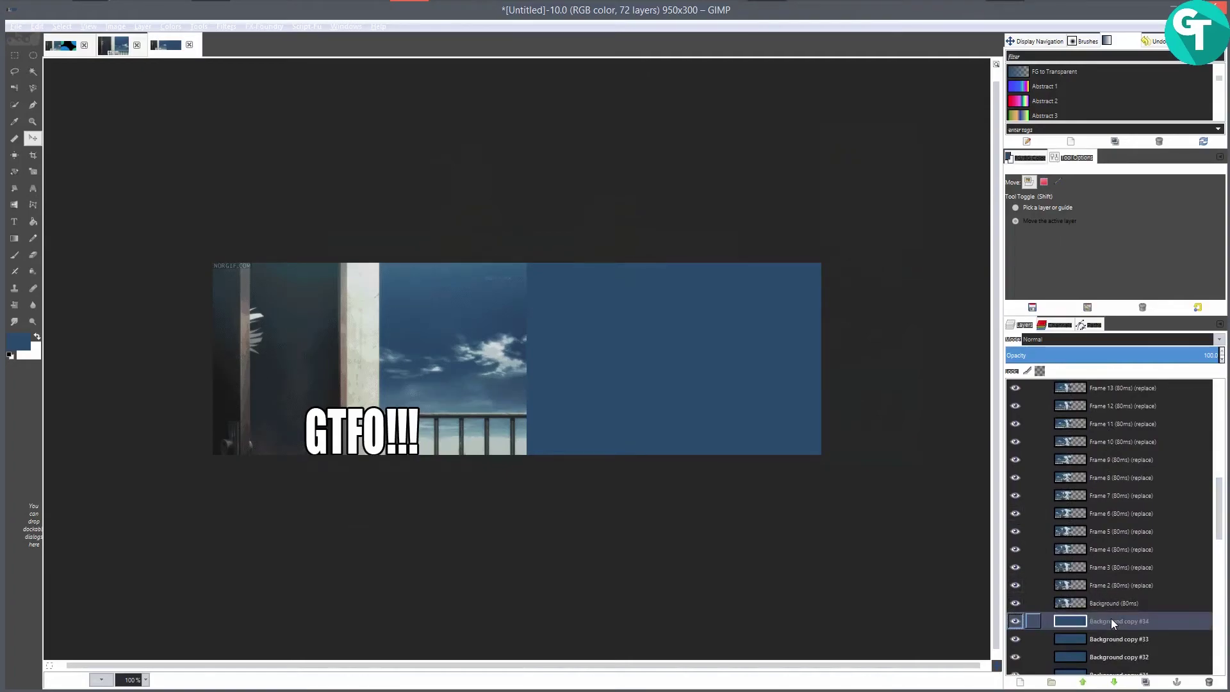
left_click_drag(1123, 621, 1113, 402)
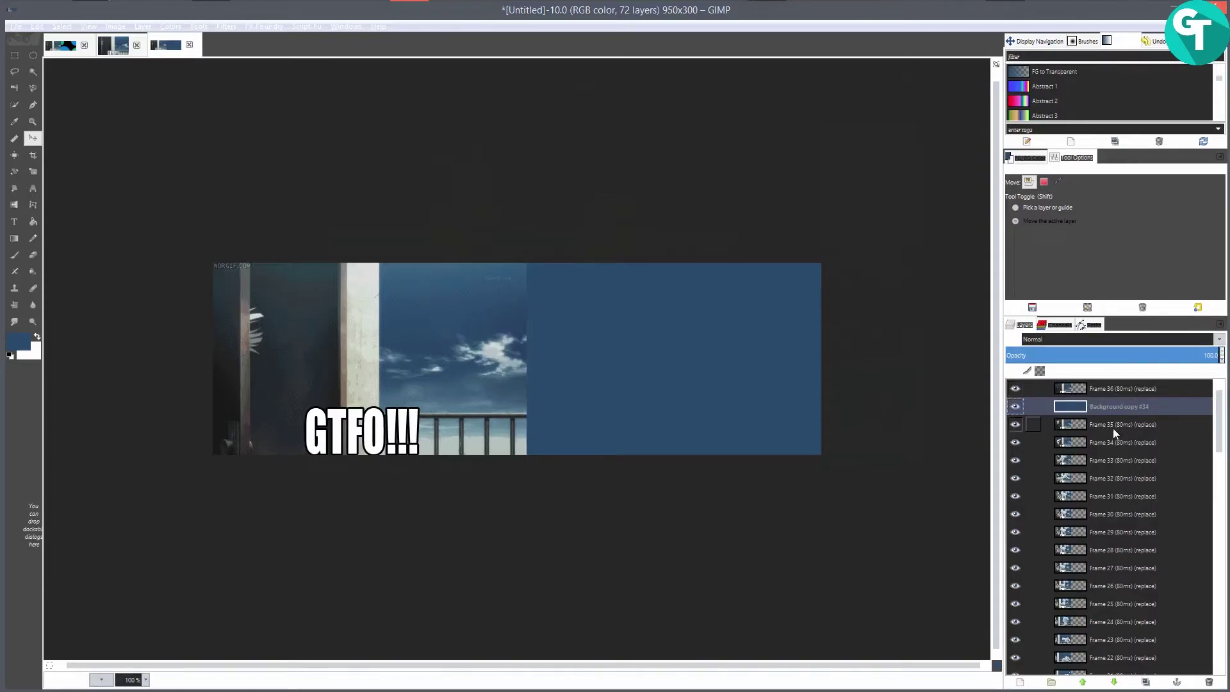
left_click_drag(1219, 426, 1223, 550)
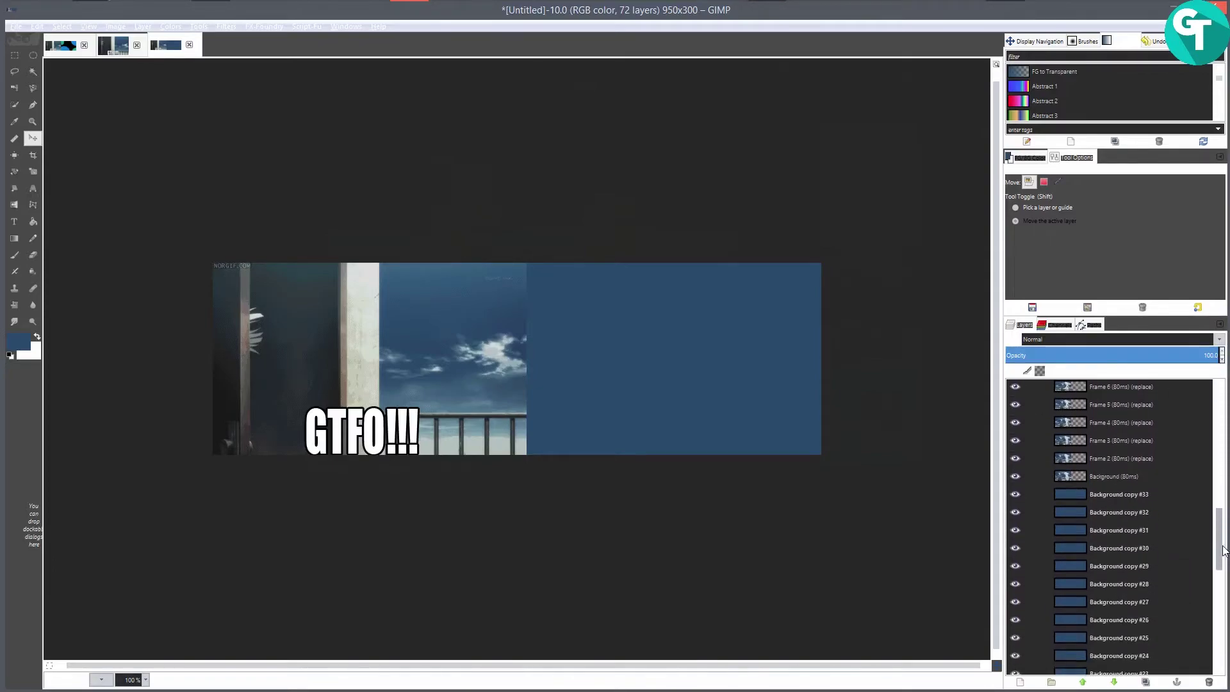
left_click_drag(1108, 494, 1156, 439)
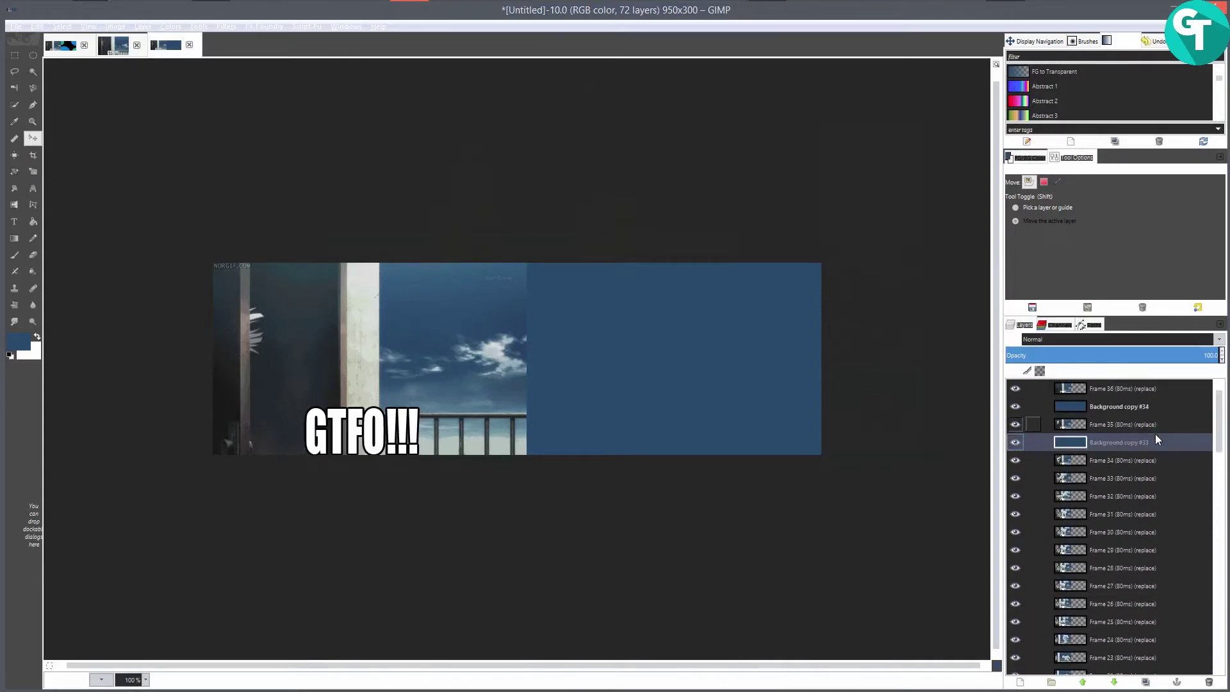
- Move the remaining Background copies, from #32 to the first copy, so one sits directly below each frame from Frame 34 to Frame 2
scroll(1156, 445, "down", 8)
left_click_drag(1113, 648, 1098, 465)
scroll(1121, 478, "down", 5)
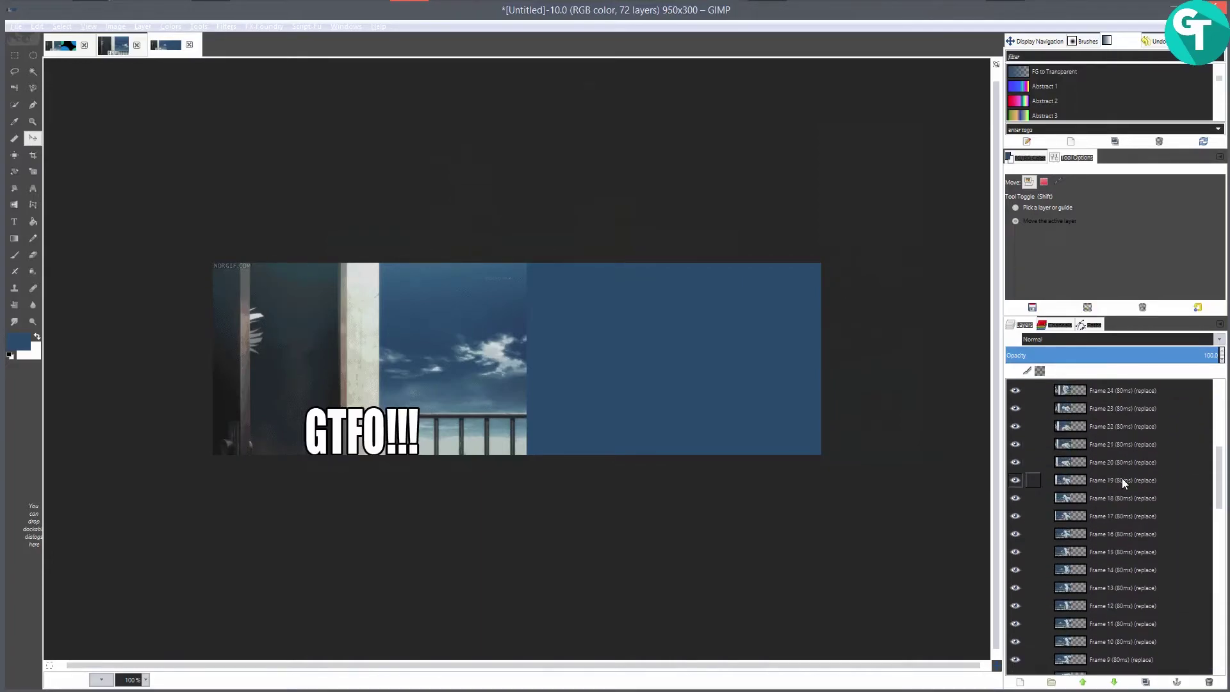
scroll(1123, 487, "down", 5)
left_click_drag(1112, 560, 1108, 388)
left_click_drag(1117, 647, 1117, 501)
scroll(1117, 502, "down", 2)
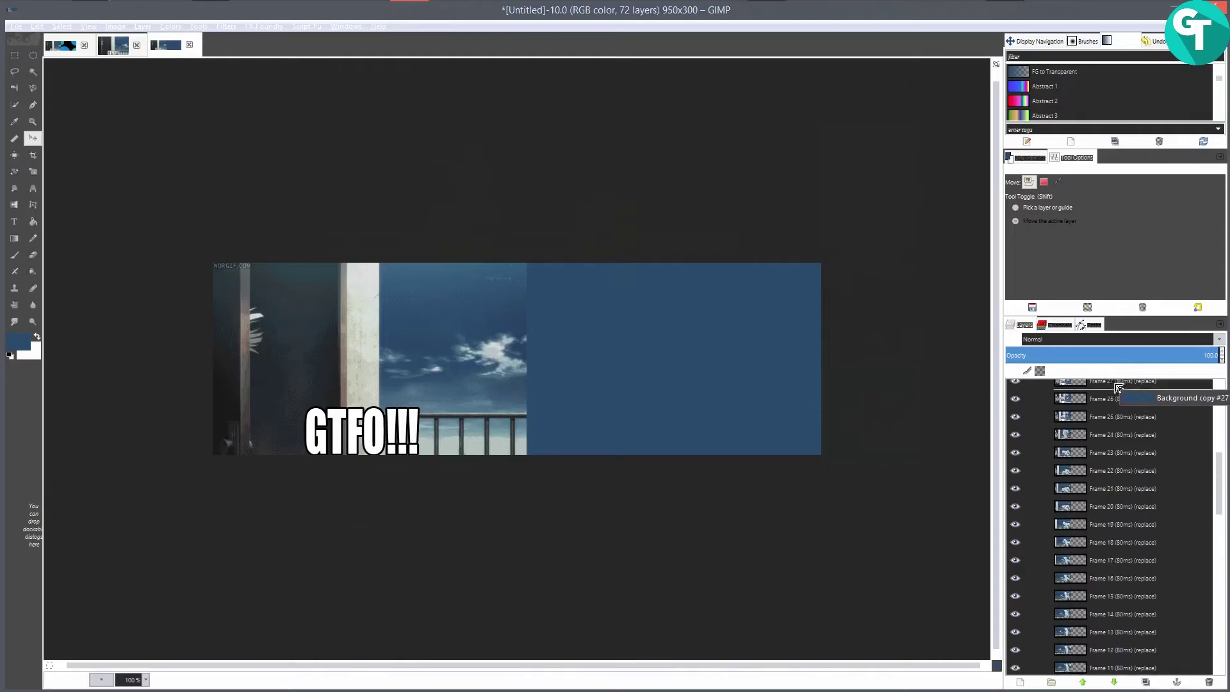
left_click_drag(1121, 563, 1128, 644)
scroll(1112, 532, "down", 2)
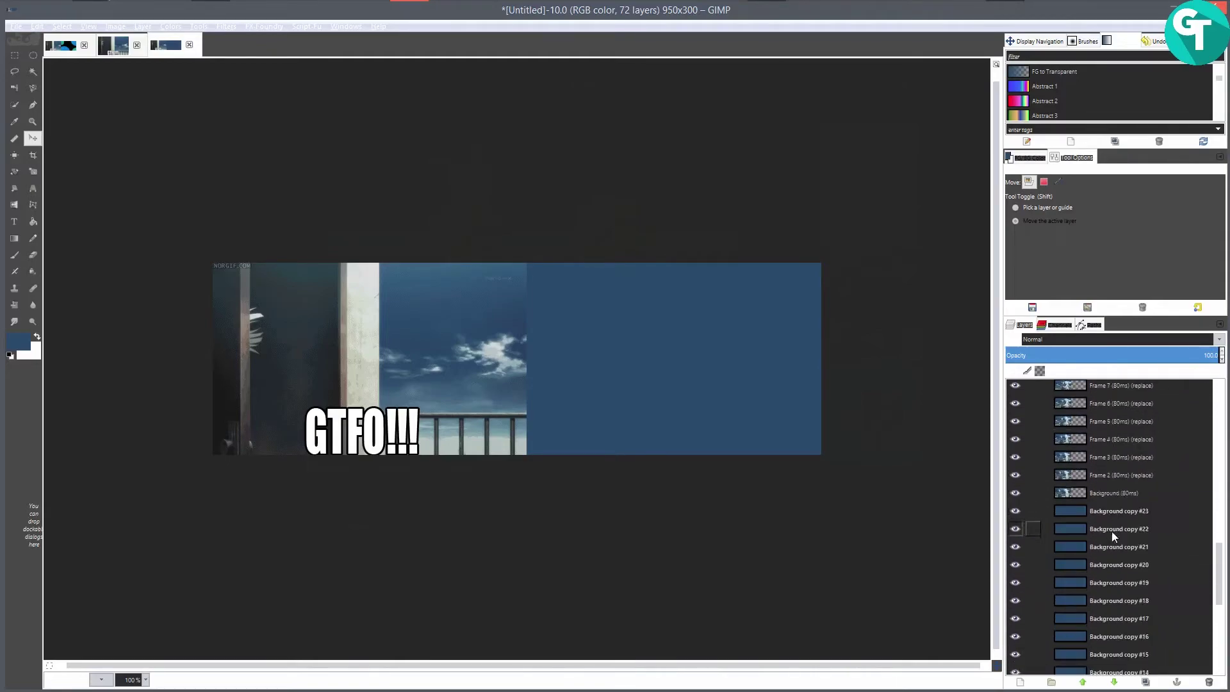
left_click_drag(1112, 469, 1108, 387)
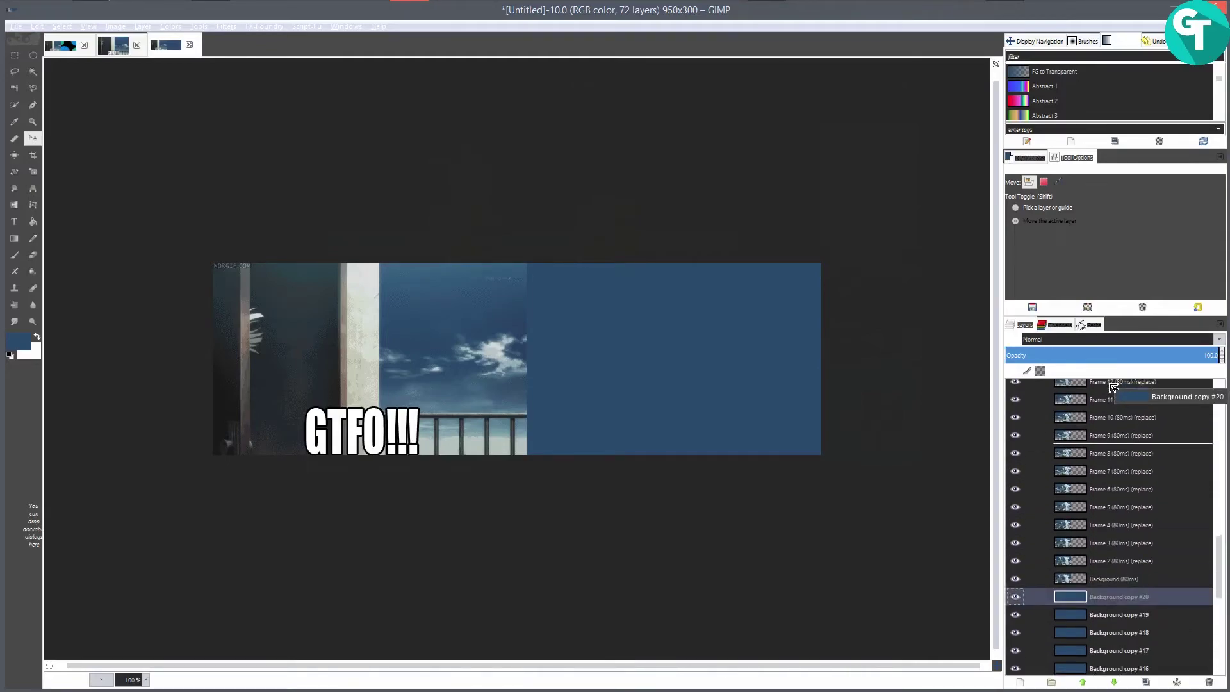
left_click_drag(1112, 564, 1122, 475)
scroll(1122, 475, "down", 2)
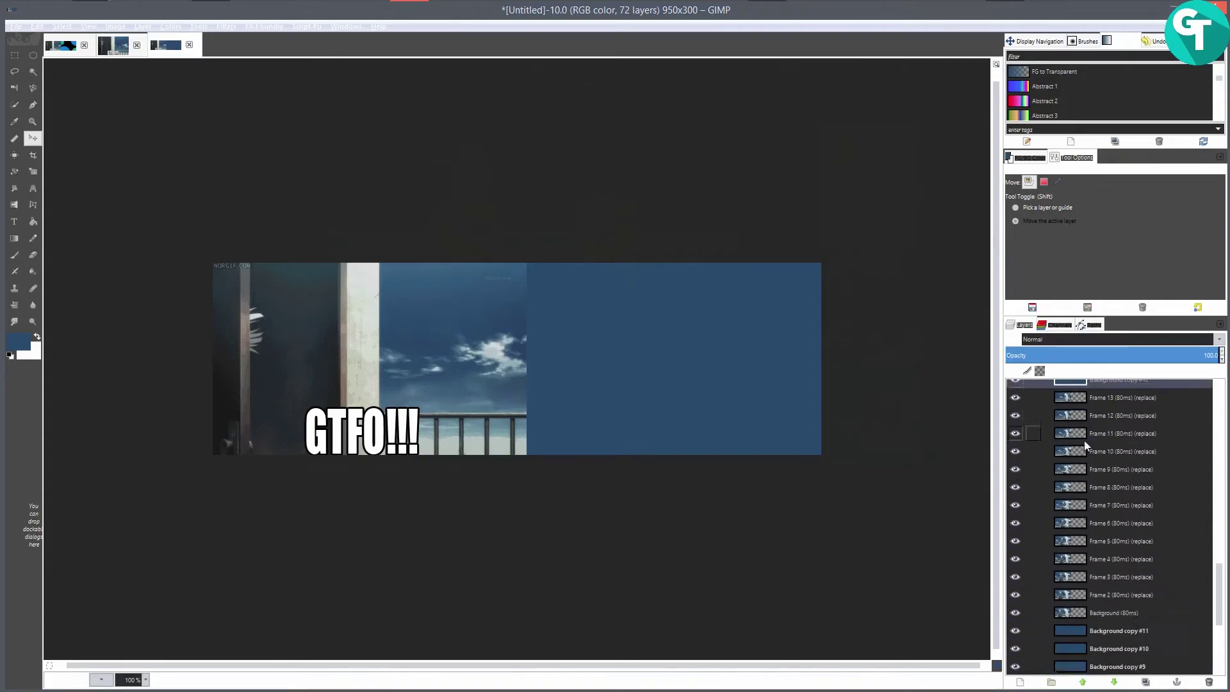
left_click_drag(1118, 535, 1121, 631)
- Check the layer stack from Frame 36 to the original Background for one blue layer beneath each frame, ending with the Background layer selected
scroll(1139, 405, "up", 15)
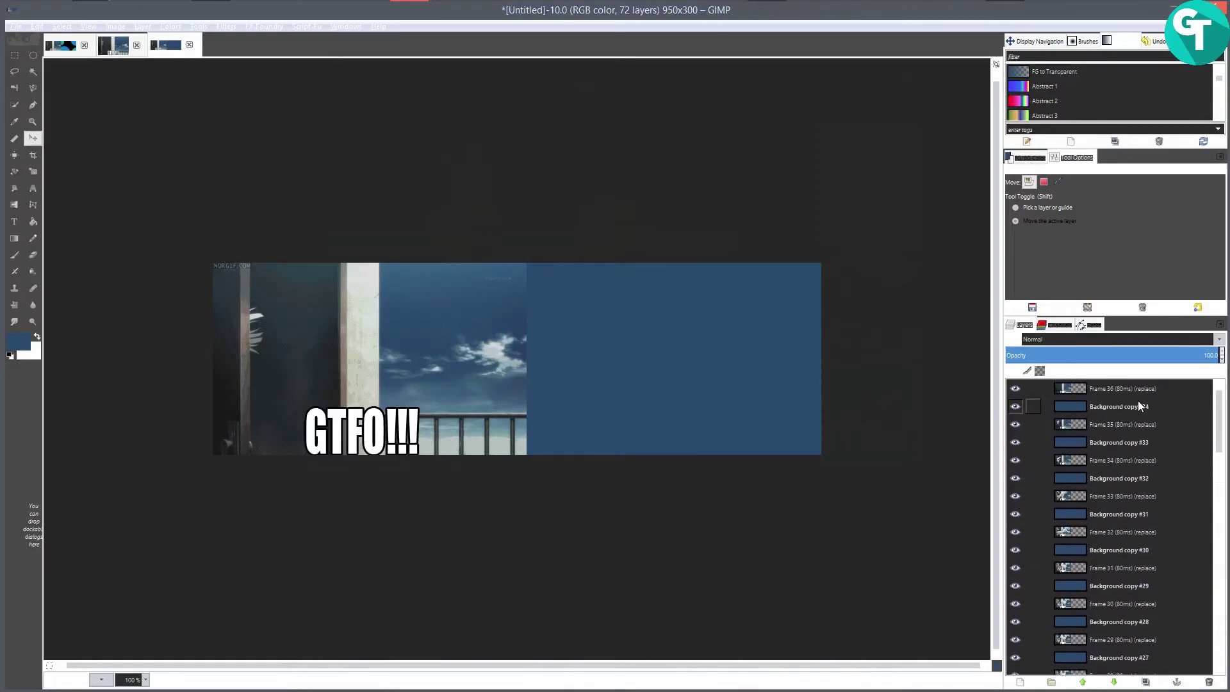
scroll(1125, 394, "down", 8)
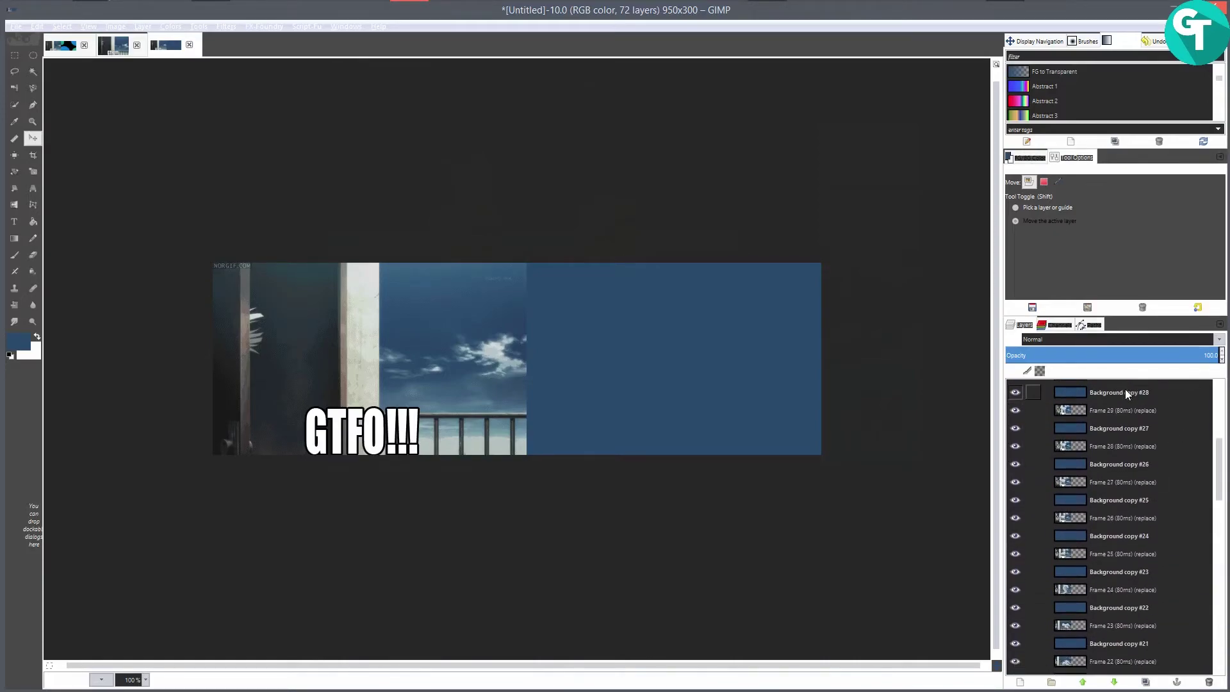
scroll(1113, 403, "down", 10)
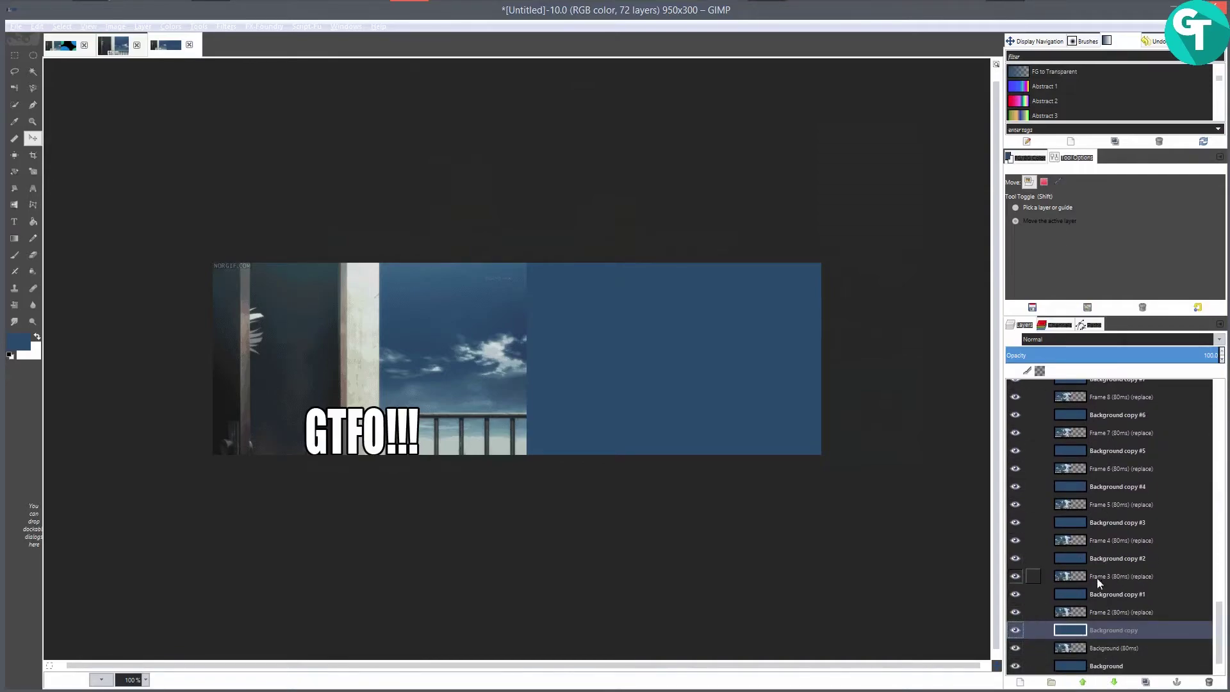
scroll(1093, 396, "up", 16)
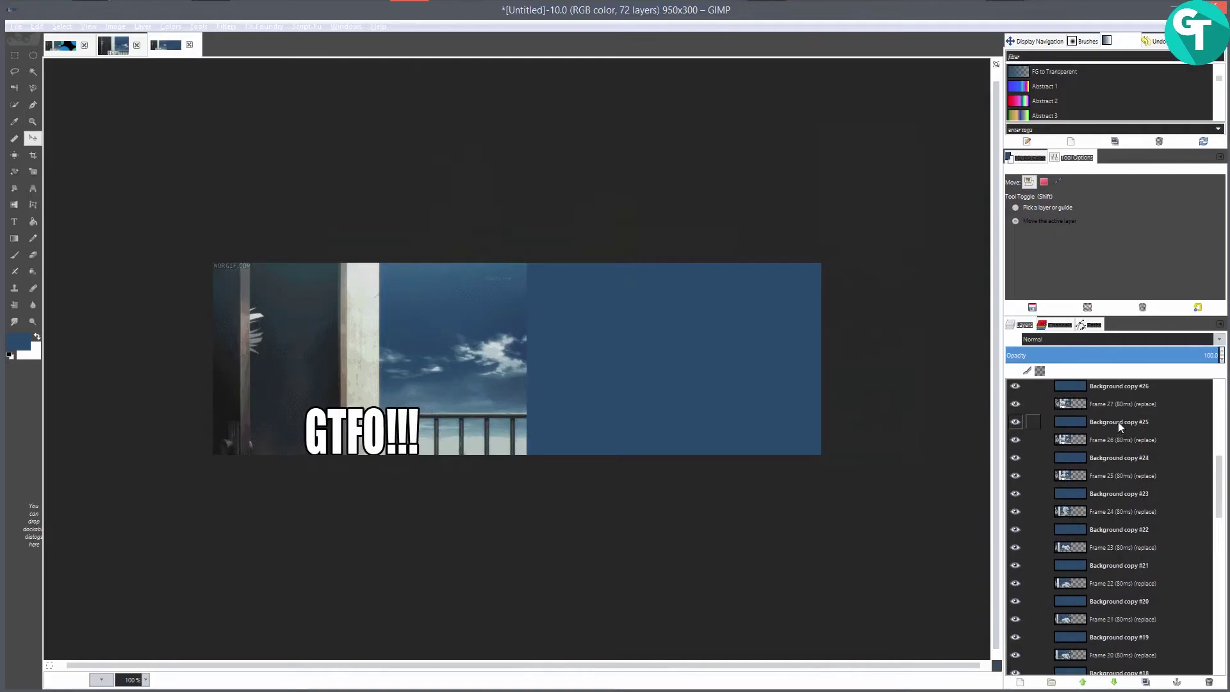
scroll(1094, 403, "up", 3)
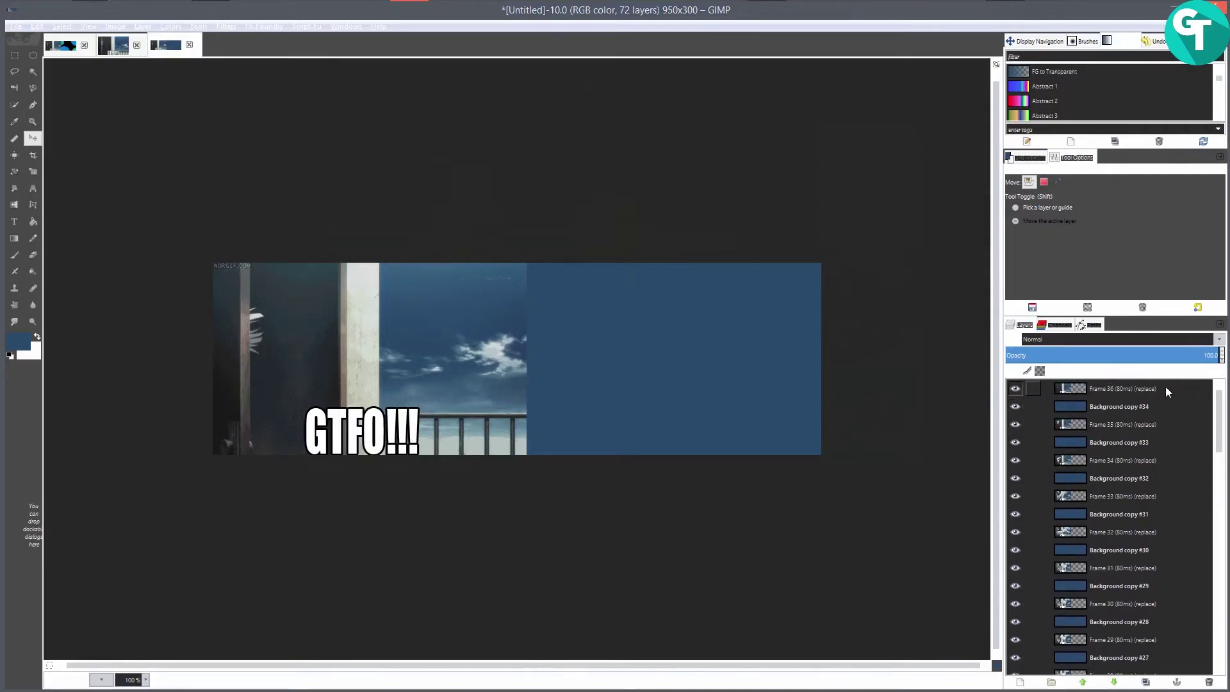
scroll(1122, 406, "down", 8)
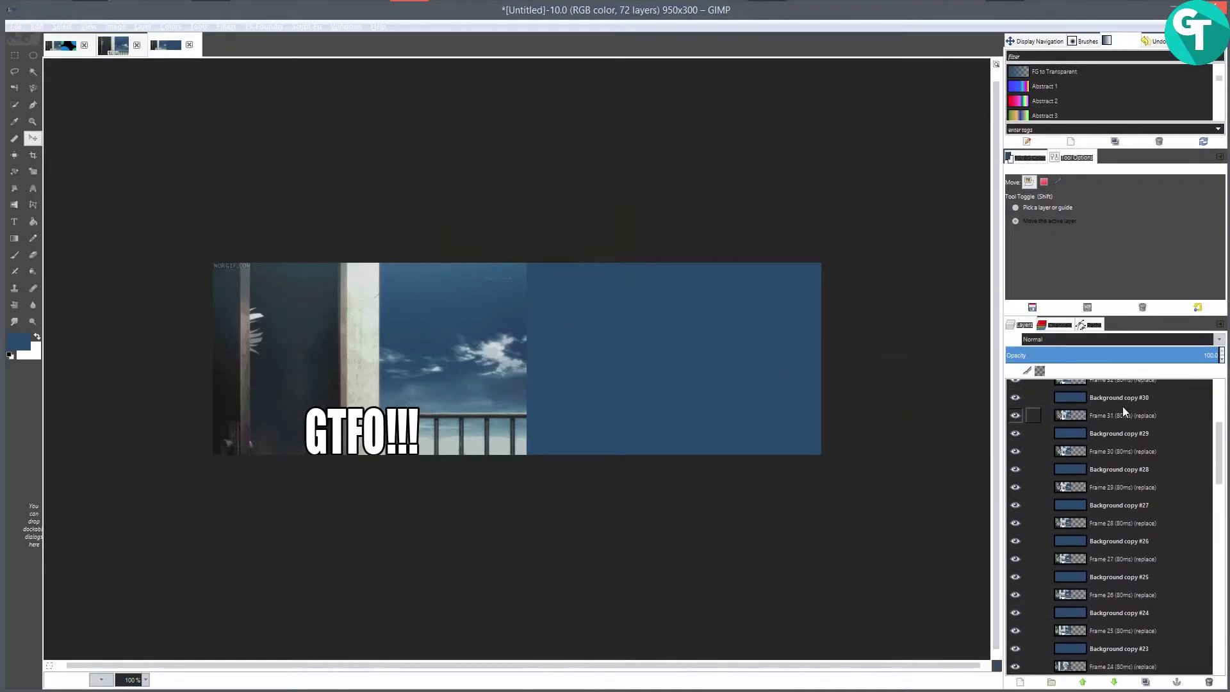
scroll(1121, 410, "down", 7)
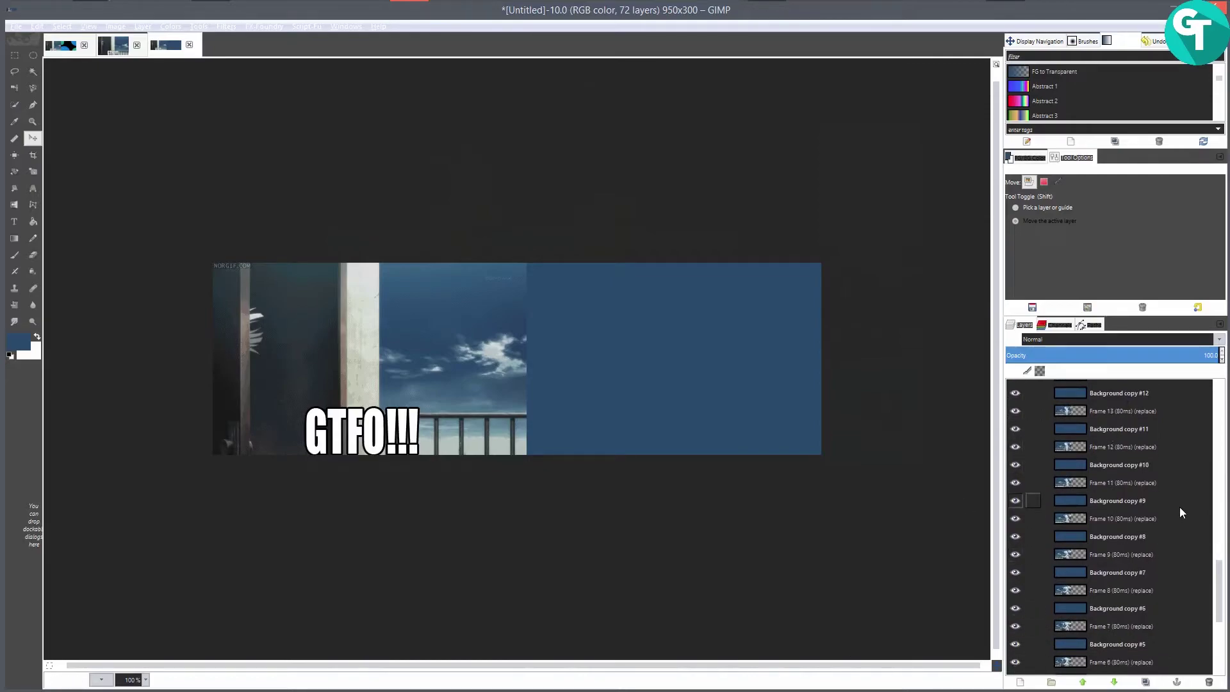
scroll(1140, 417, "down", 5)
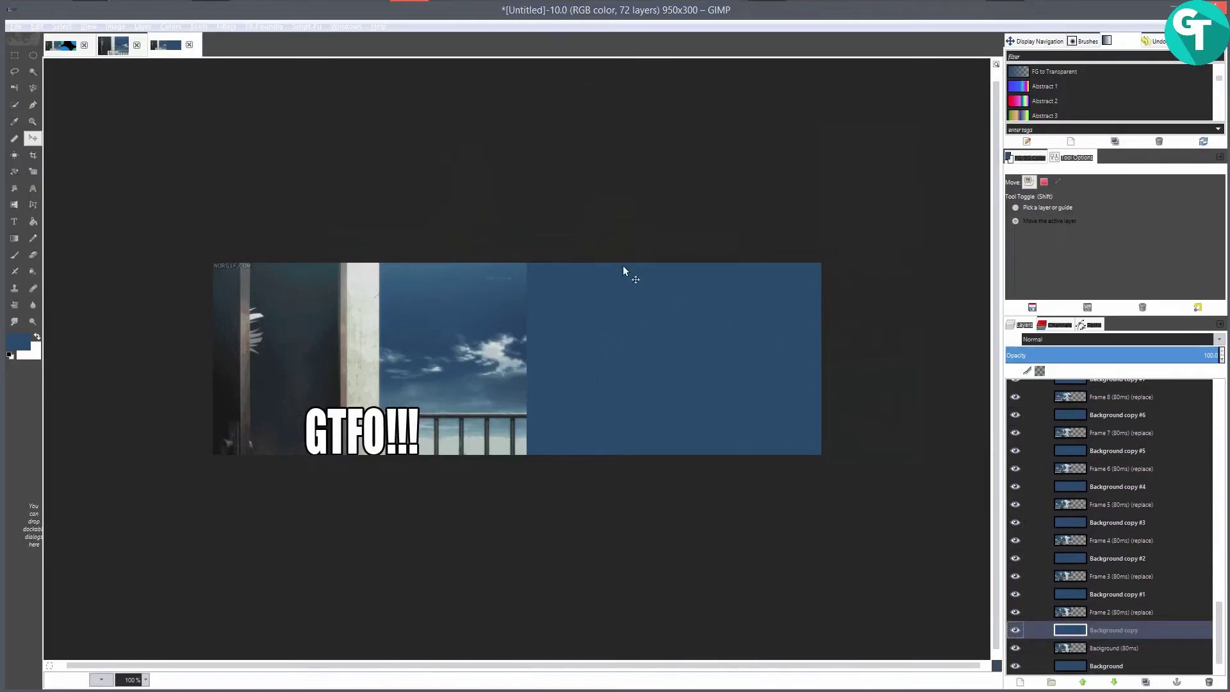
left_click(1096, 666)
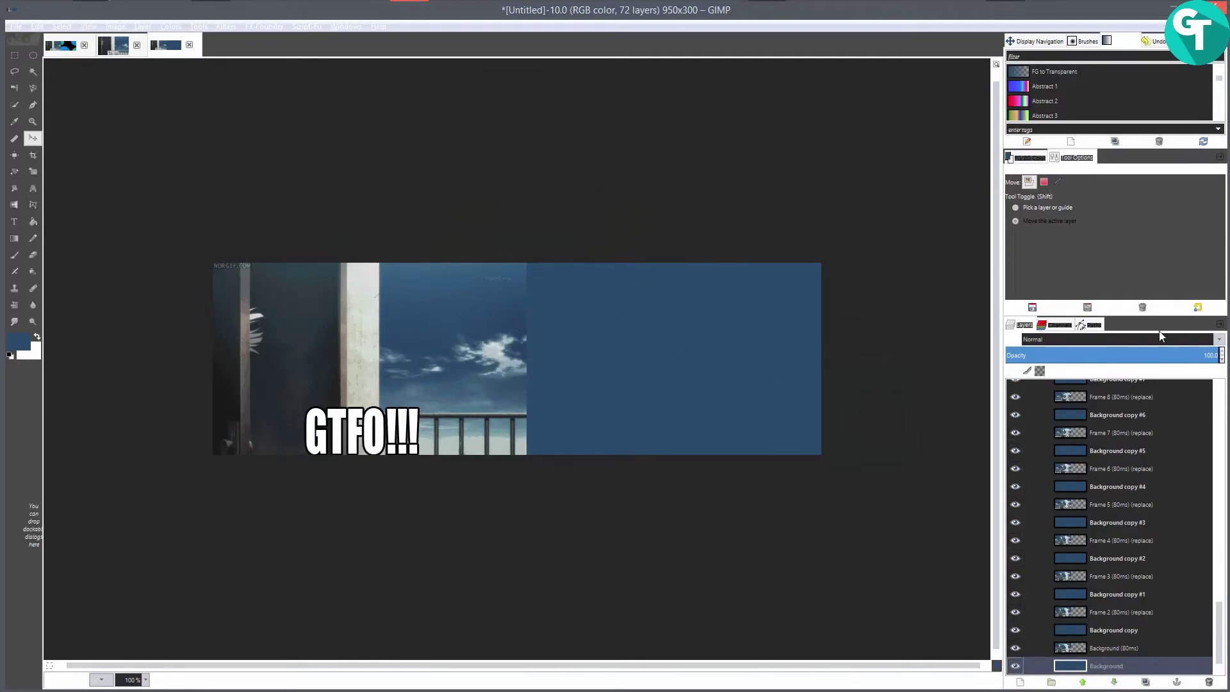
- Examine the alternating order of frame and blue background layers through the whole stack, ending at Frame 36
scroll(1154, 427, "up", 3)
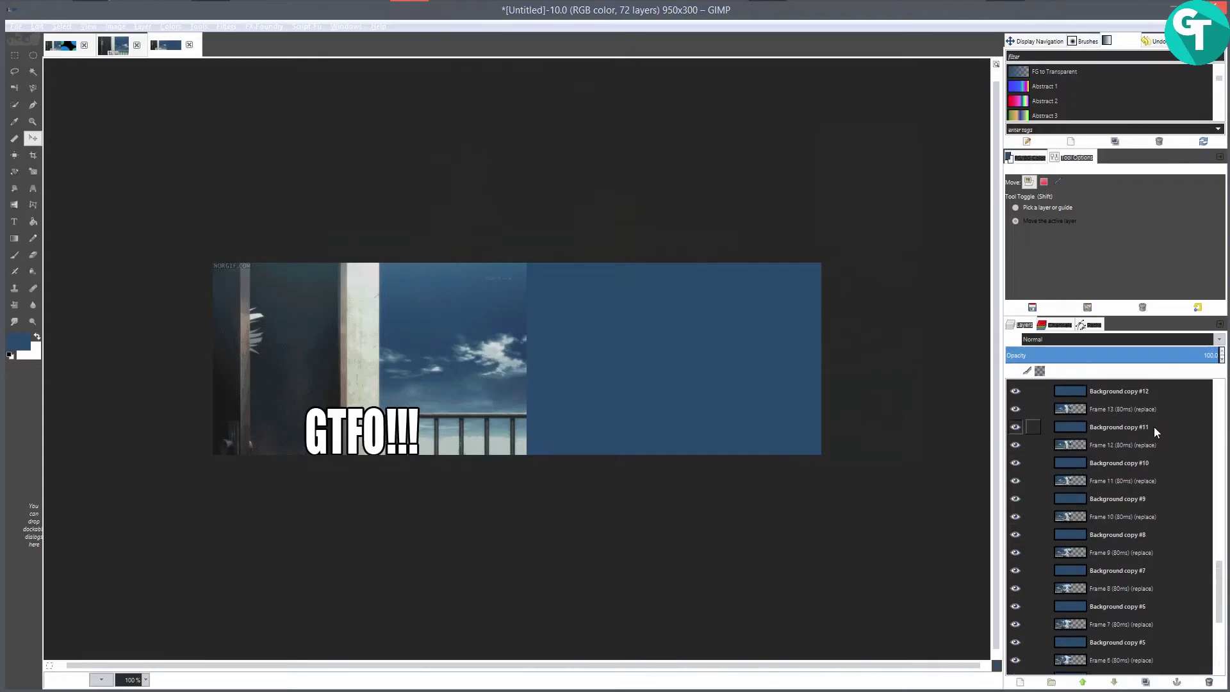
scroll(1152, 408, "up", 4)
scroll(1154, 393, "up", 8)
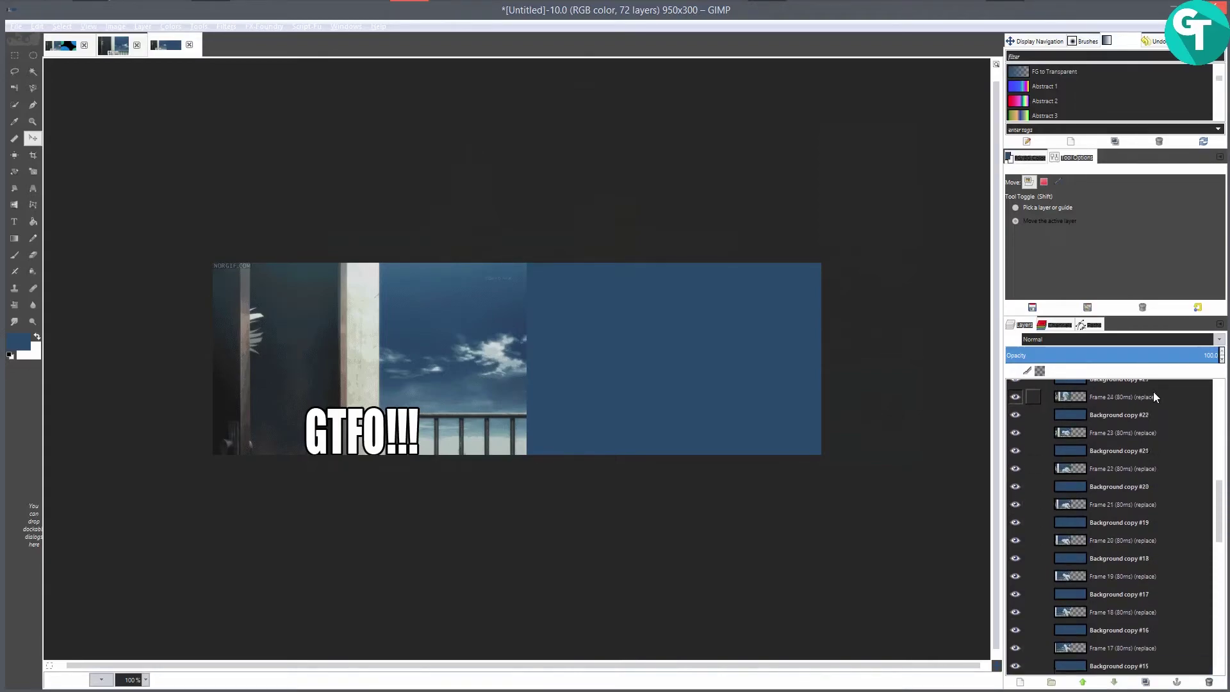
scroll(1155, 405, "down", 5)
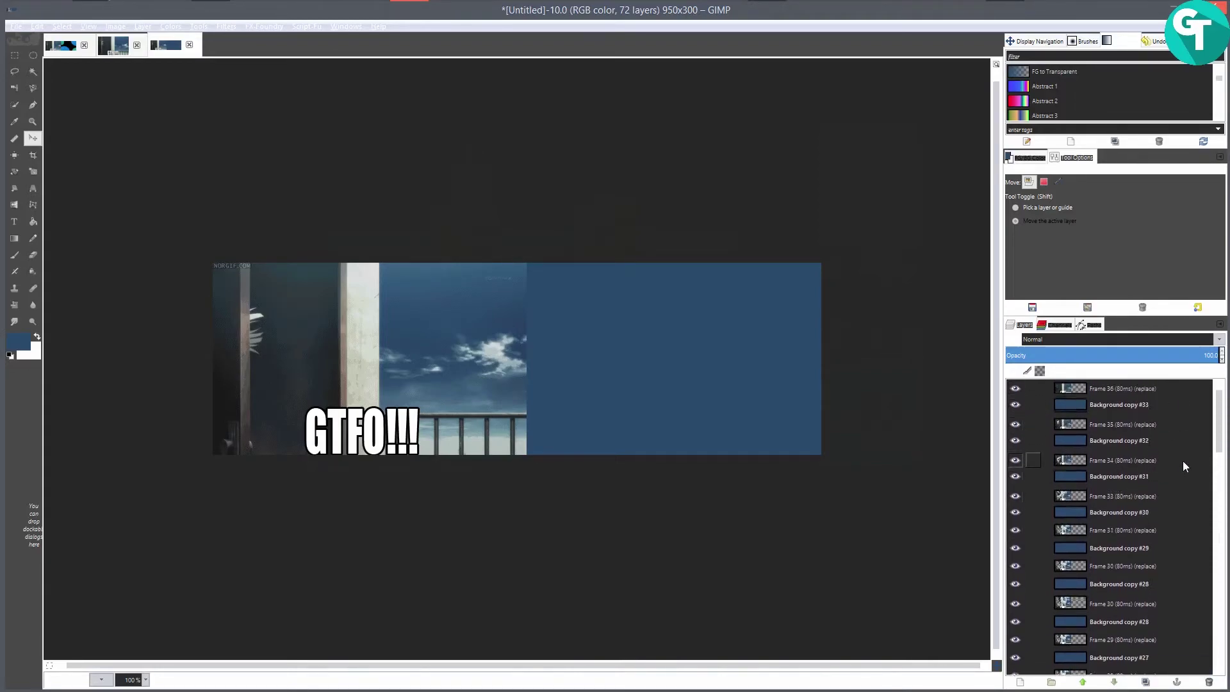
scroll(1162, 432, "down", 3)
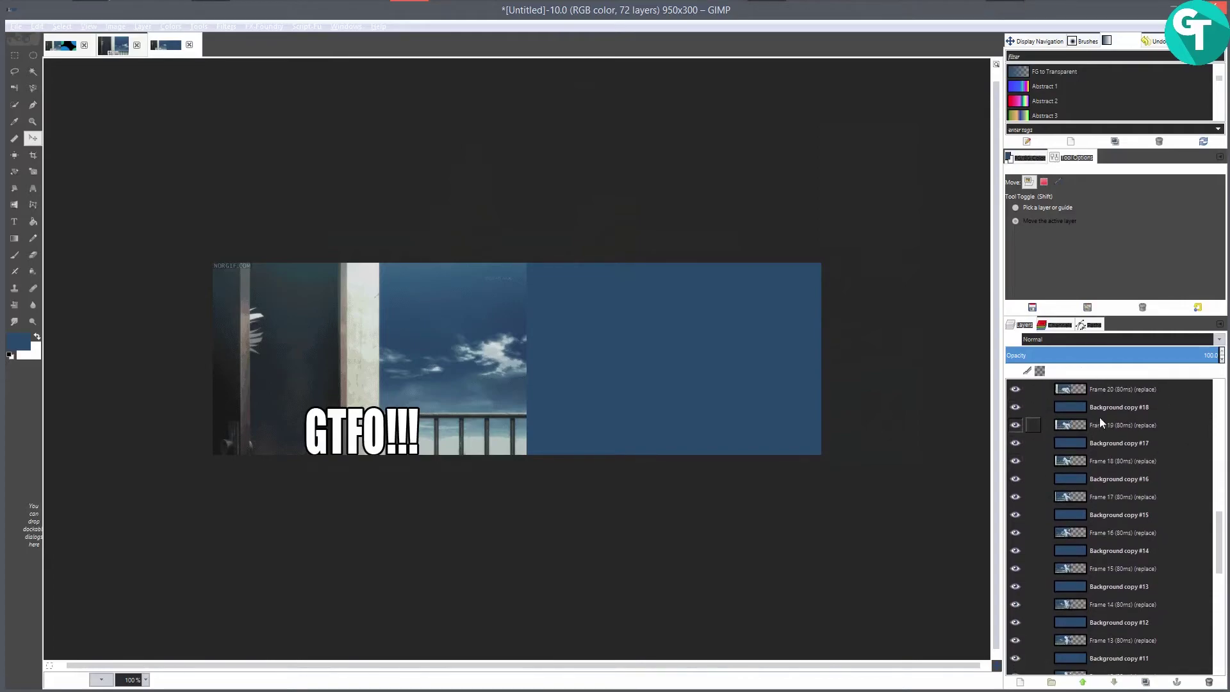
scroll(1153, 404, "down", 3)
scroll(1155, 404, "down", 3)
scroll(1114, 356, "down", 6)
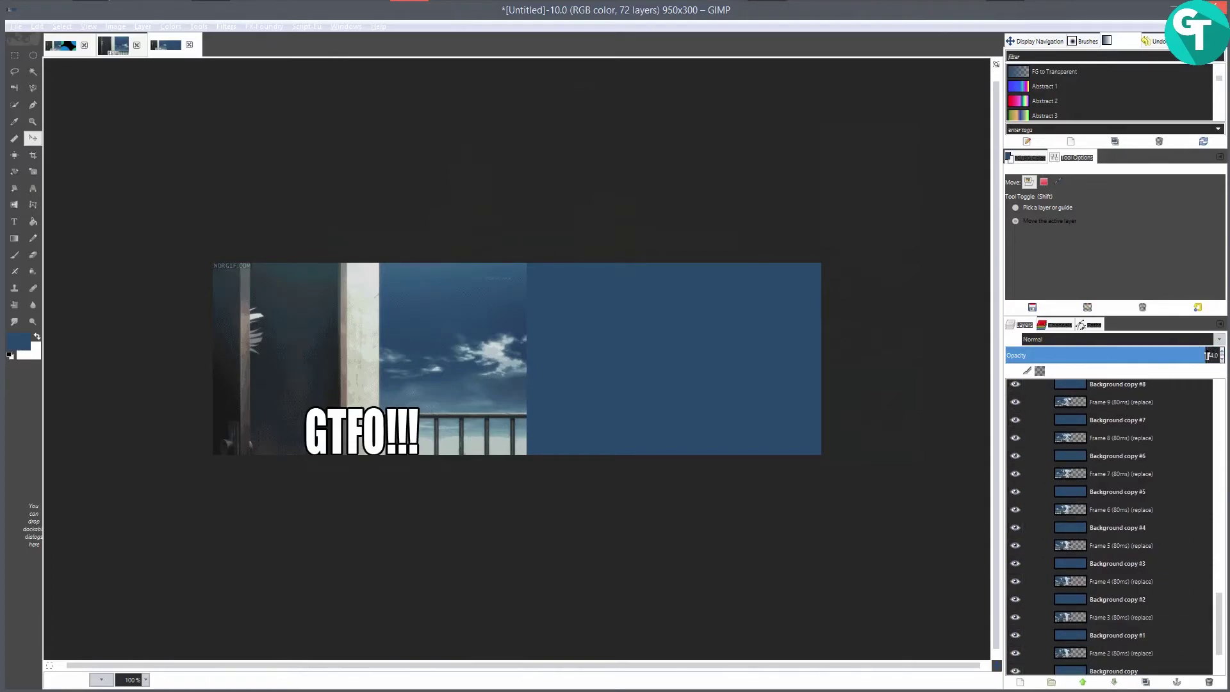
scroll(1189, 513, "down", 2)
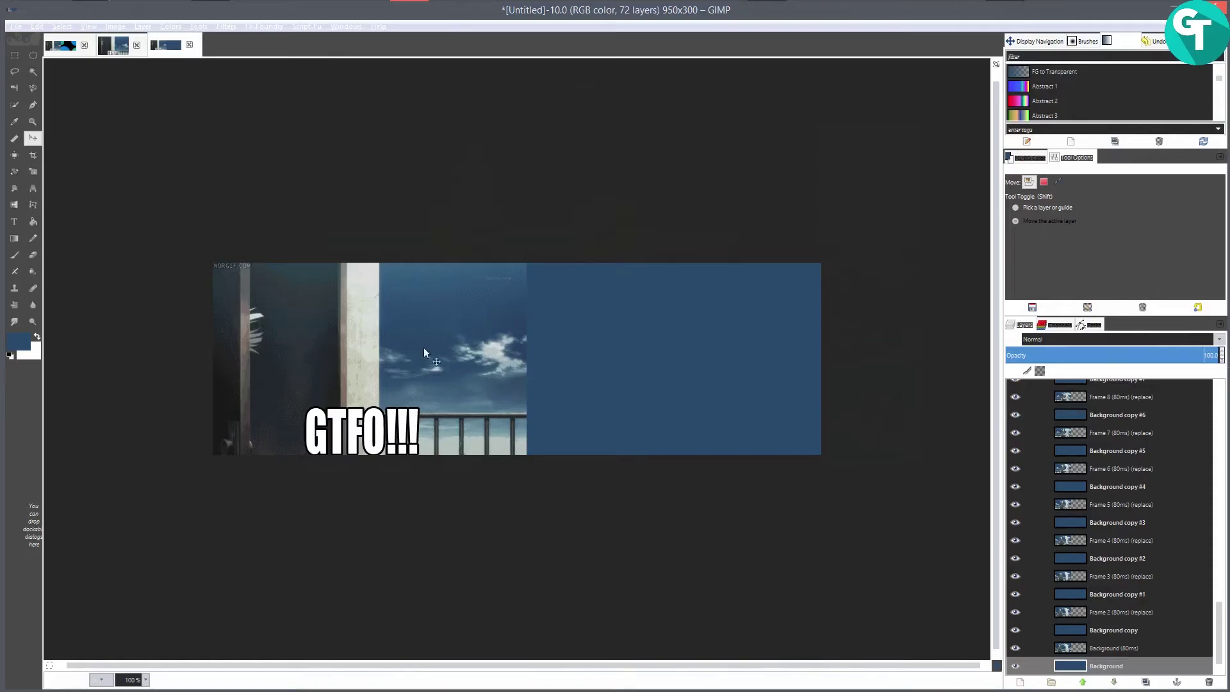
scroll(1134, 474, "up", 6)
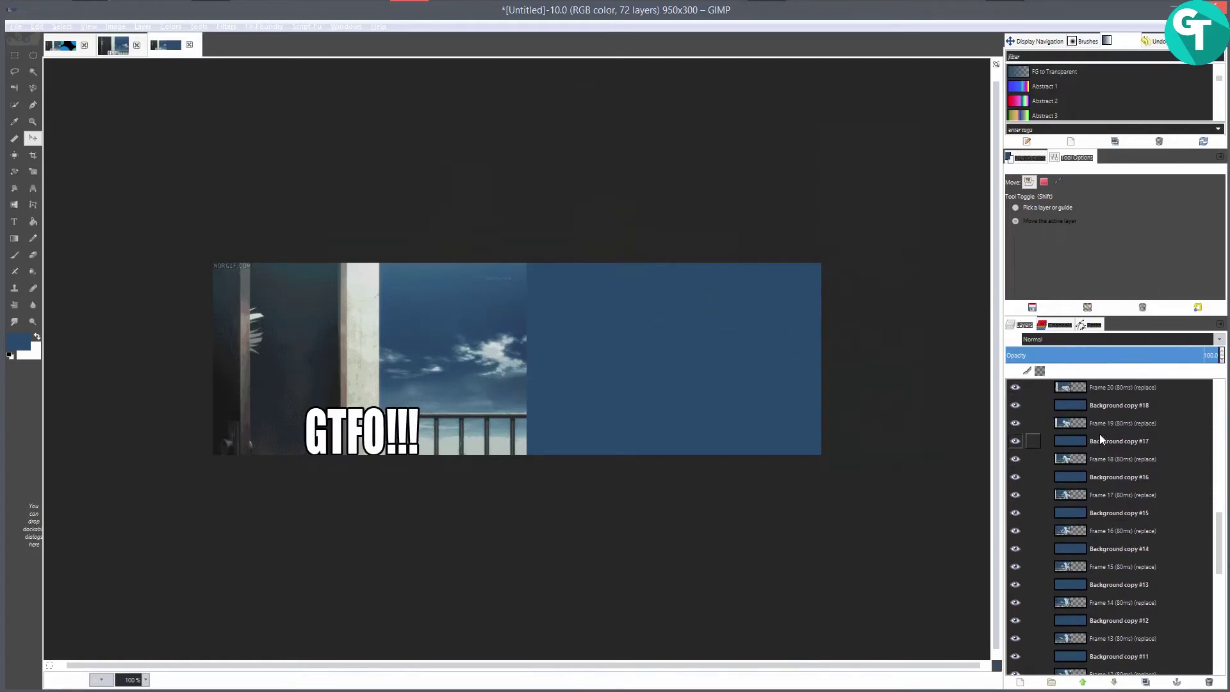
scroll(1131, 429, "up", 8)
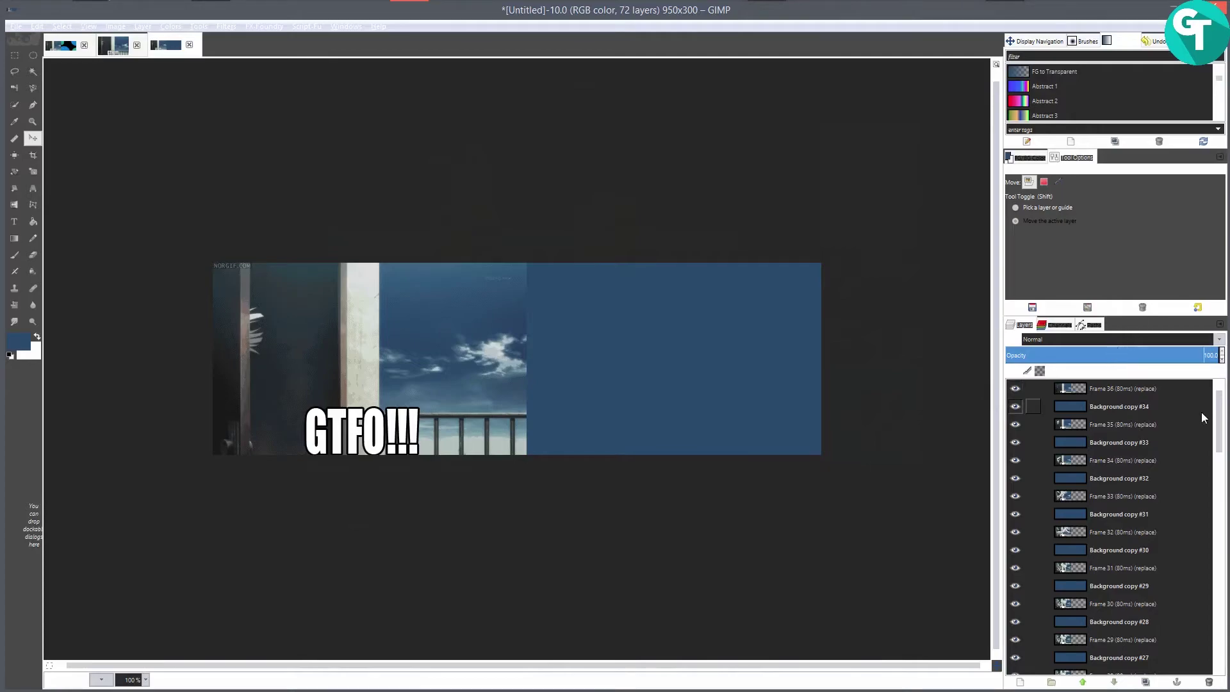
- Inspect Frame 36 and the lowest three layers, Background copy, Background (80ms) and Background, to see which frame pairs with which background
left_click(1126, 383)
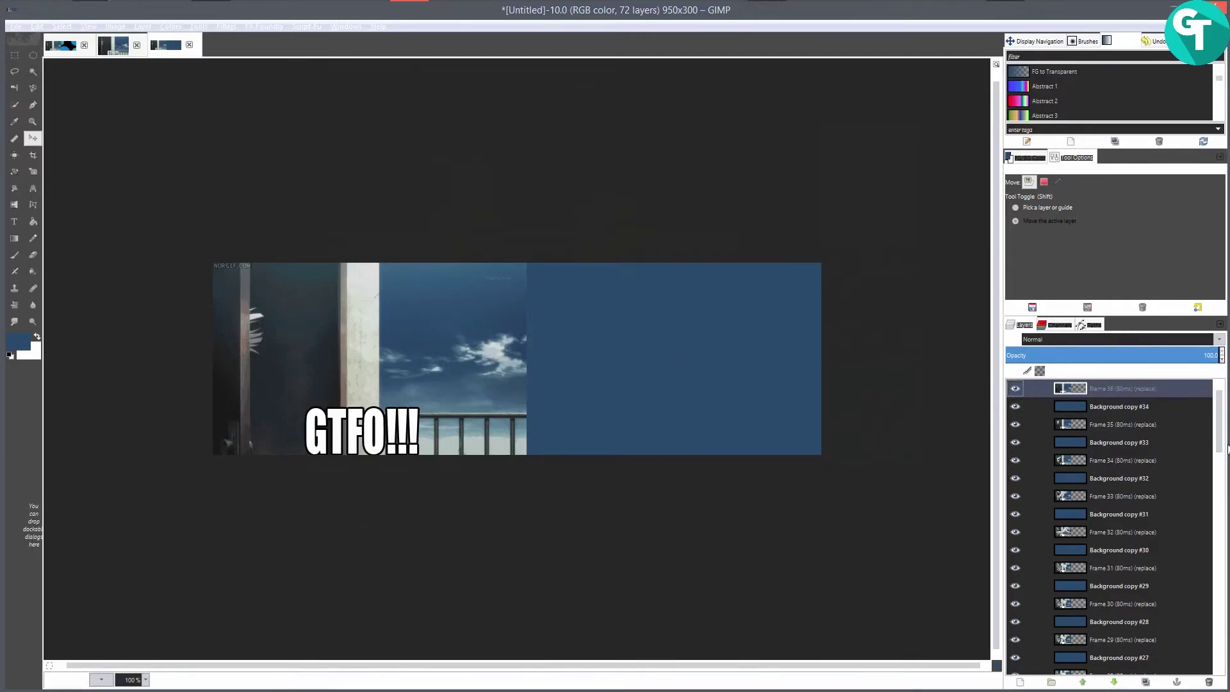
scroll(1134, 406, "down", 5)
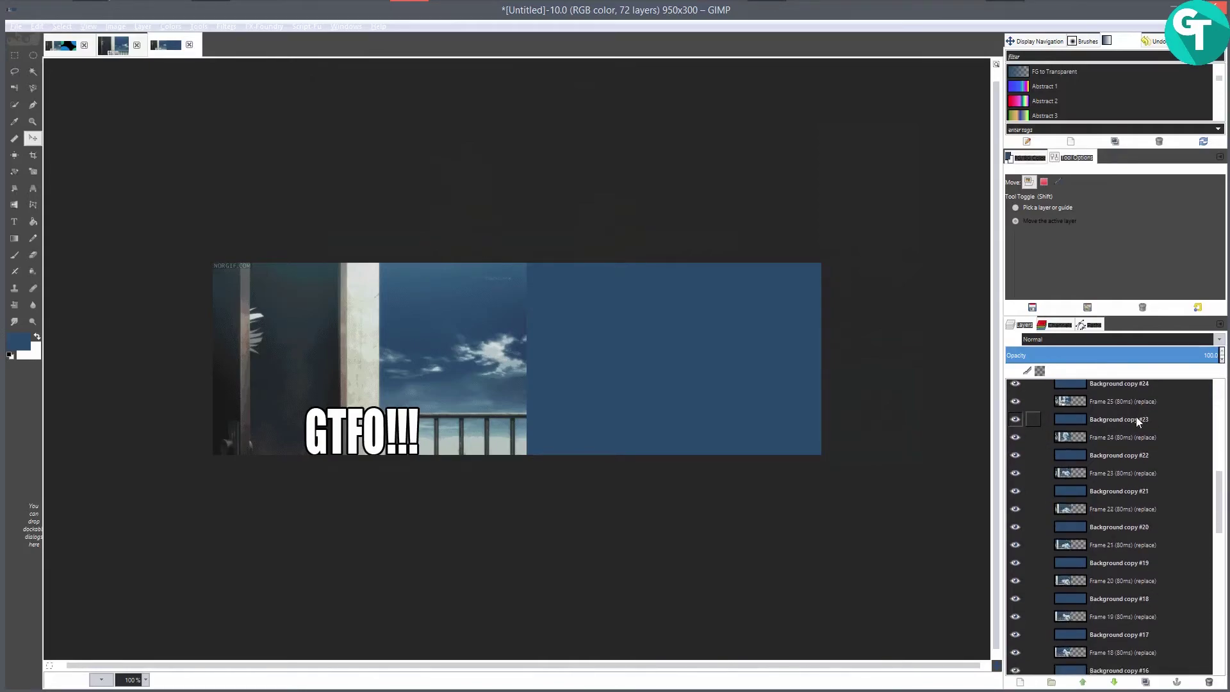
scroll(1136, 417, "down", 7)
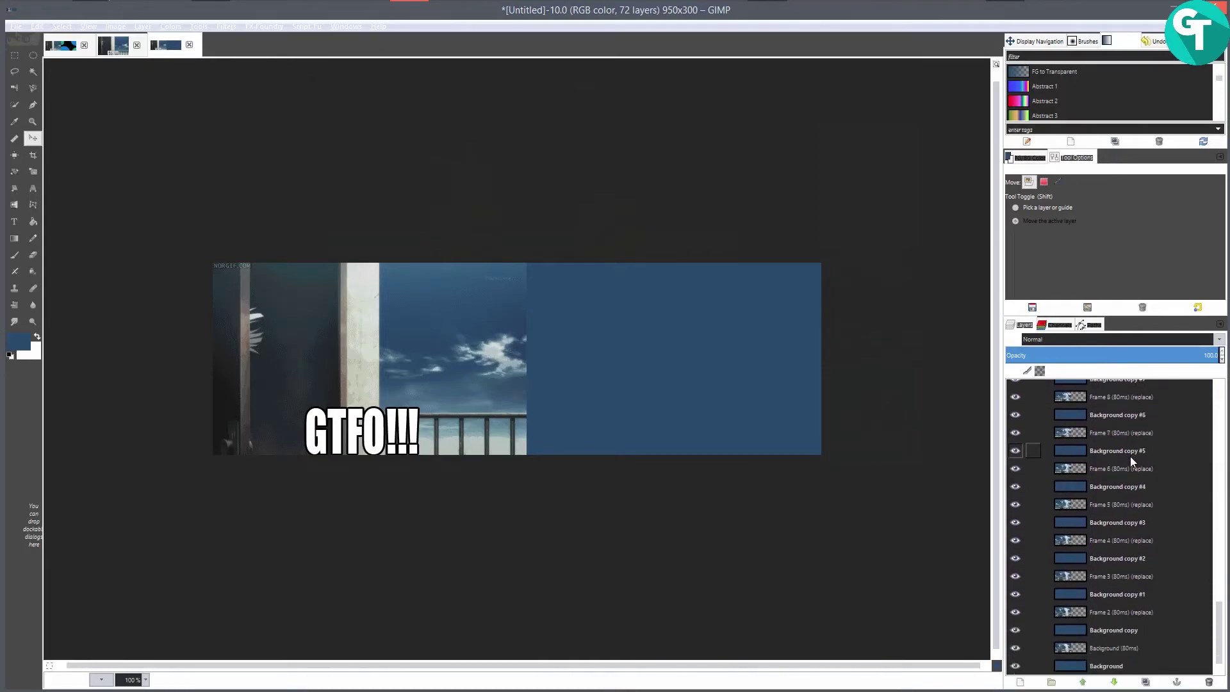
left_click(1091, 647)
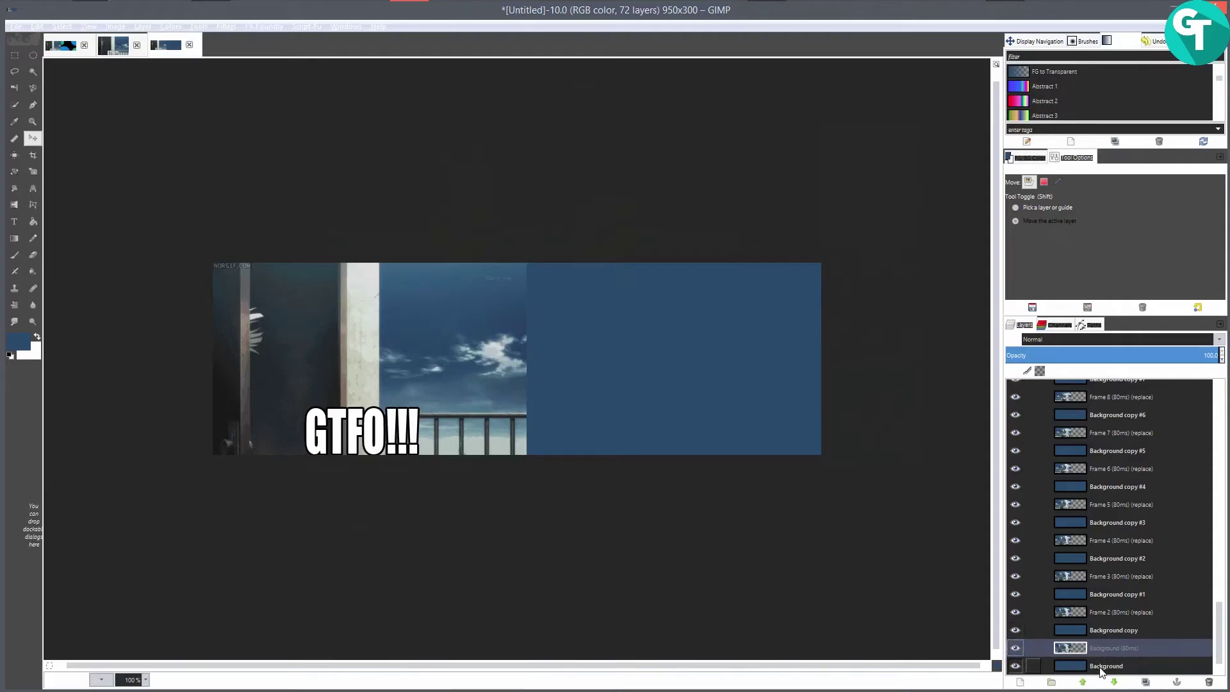
left_click(1102, 629)
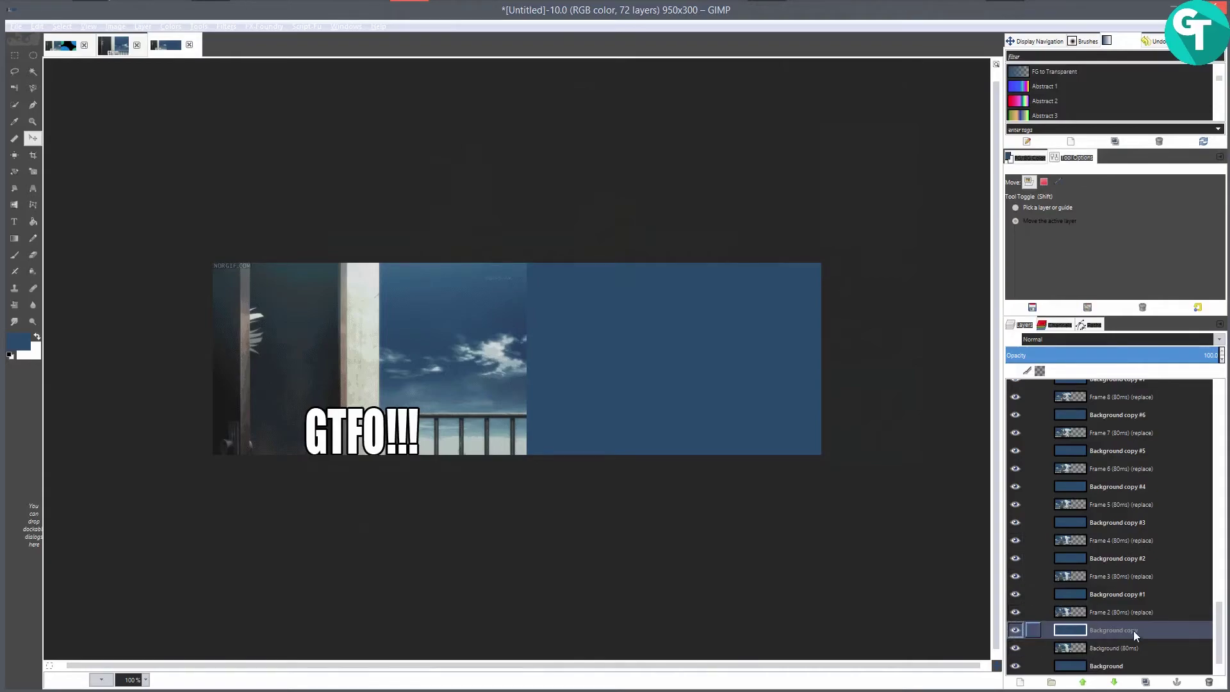
left_click(1097, 642)
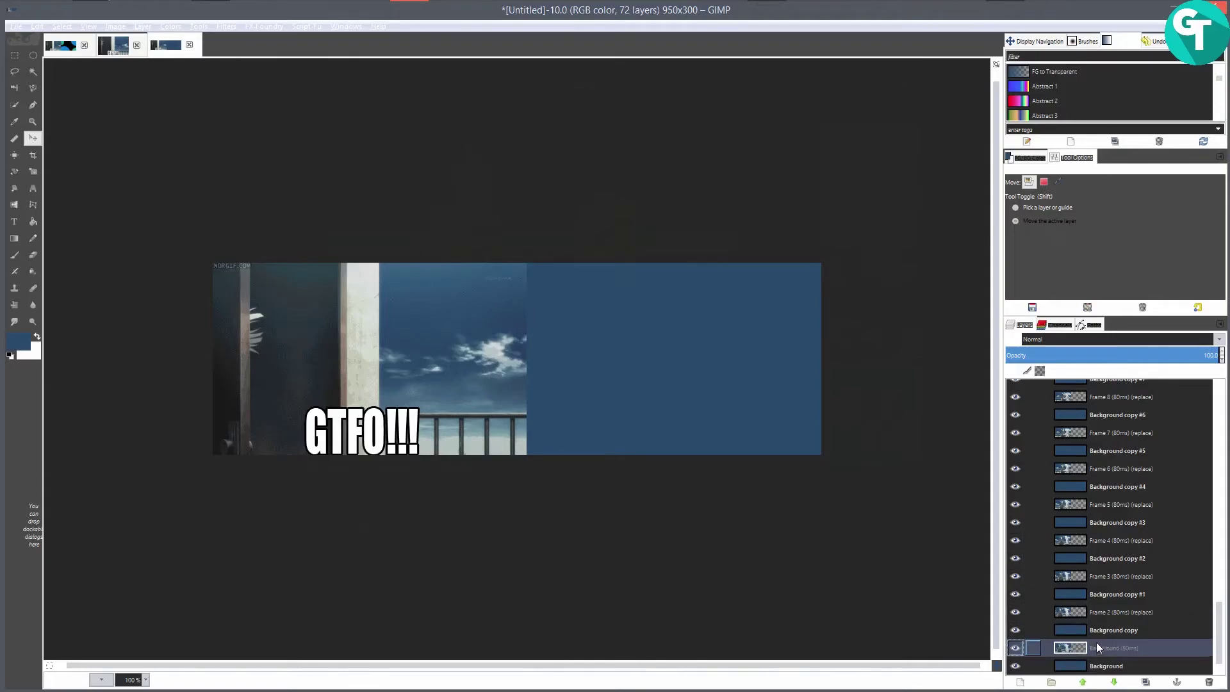
left_click(1072, 668)
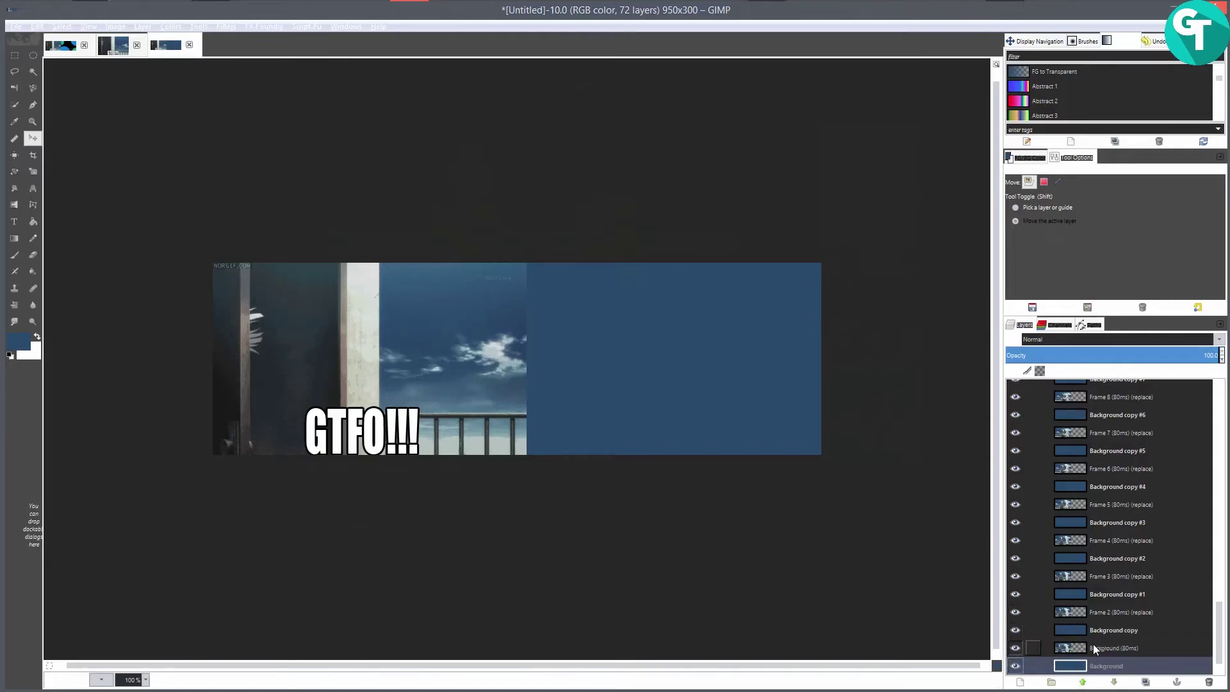
- Try merging Background copy down into the Background (80ms) frame, and undo the merge
left_click(1104, 633)
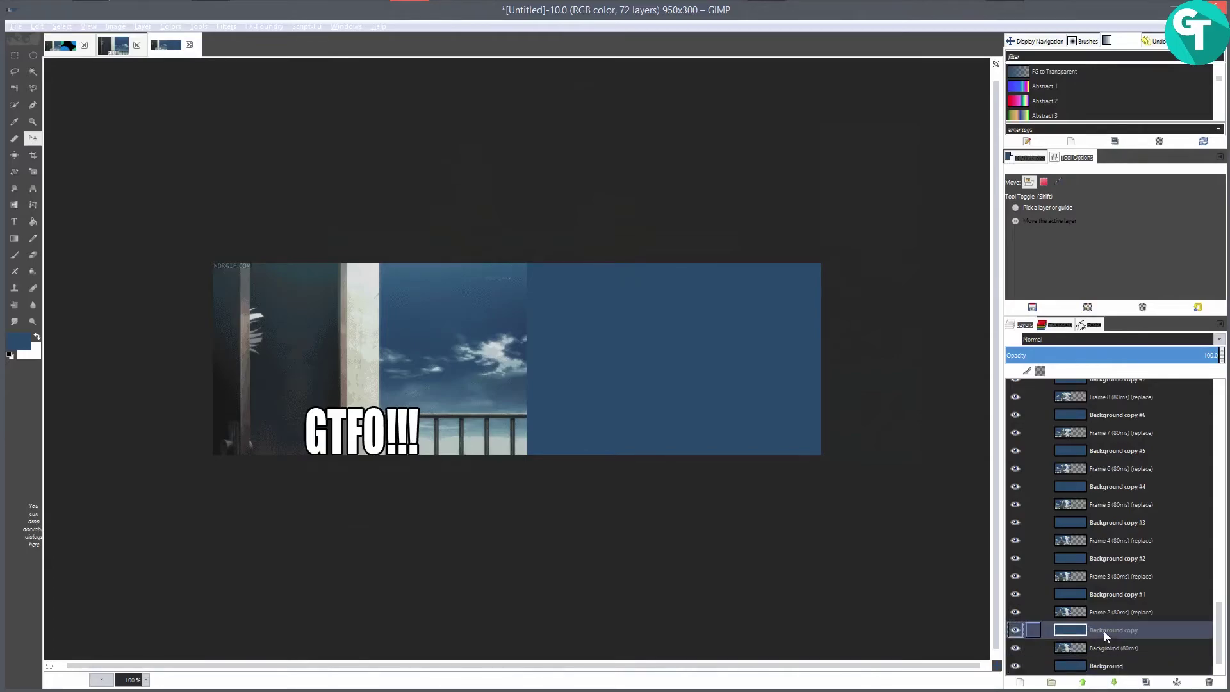
right_click(1100, 630)
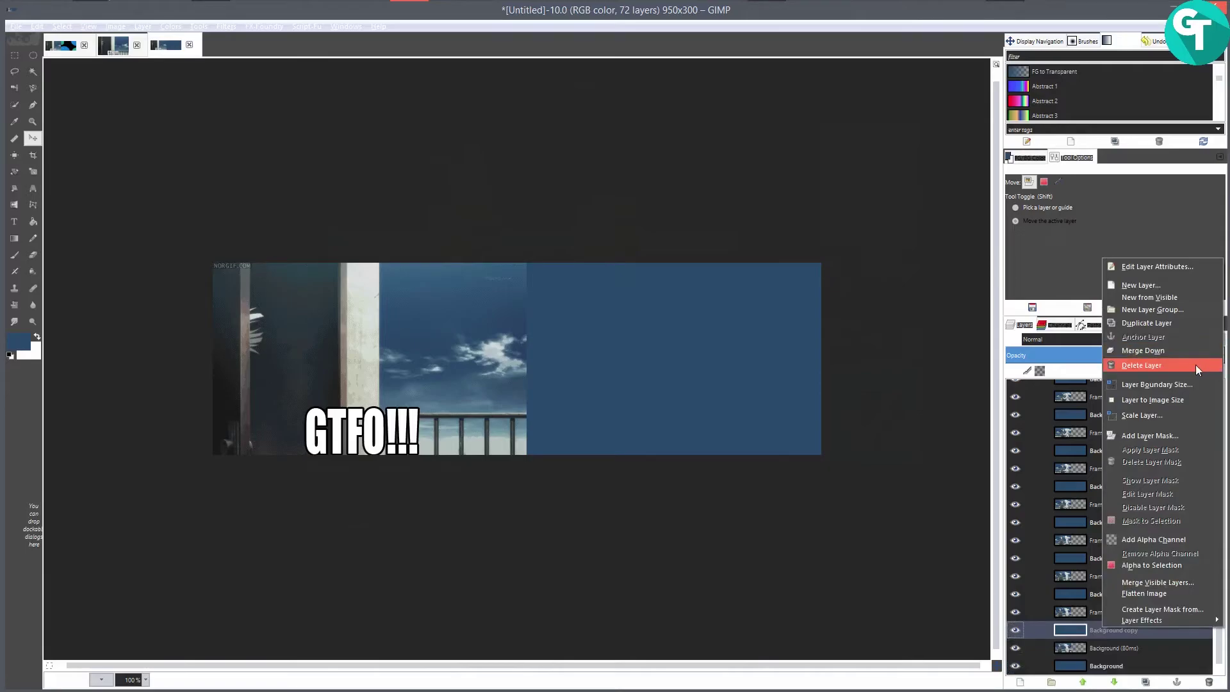
left_click(1178, 354)
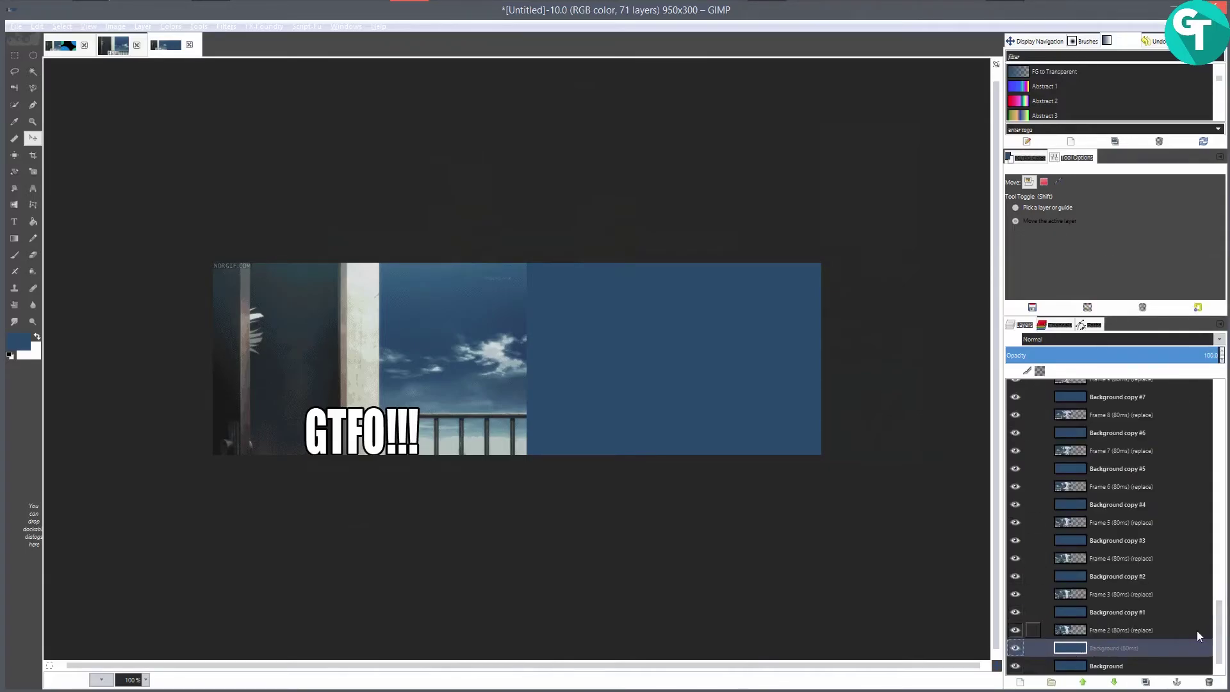
key("shift+ctrl+d")
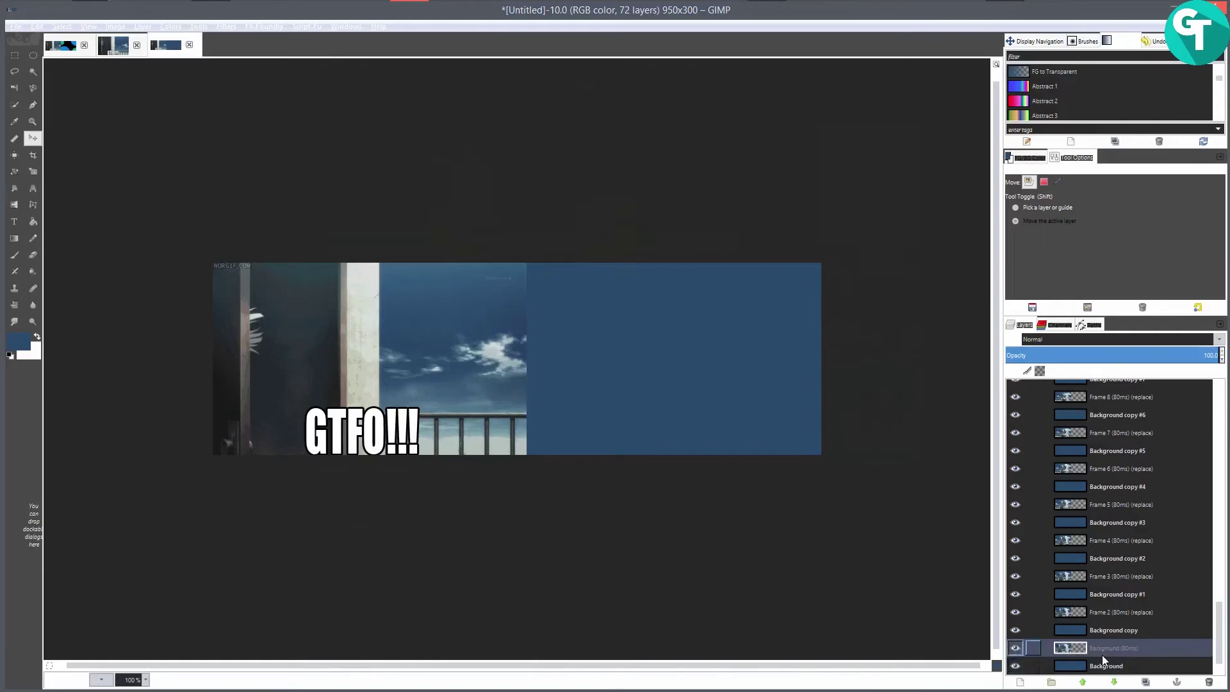
- Merge the Background (80ms) frame and Frames 2 to 5 down, each into the blue background layer directly beneath it
right_click(1116, 648)
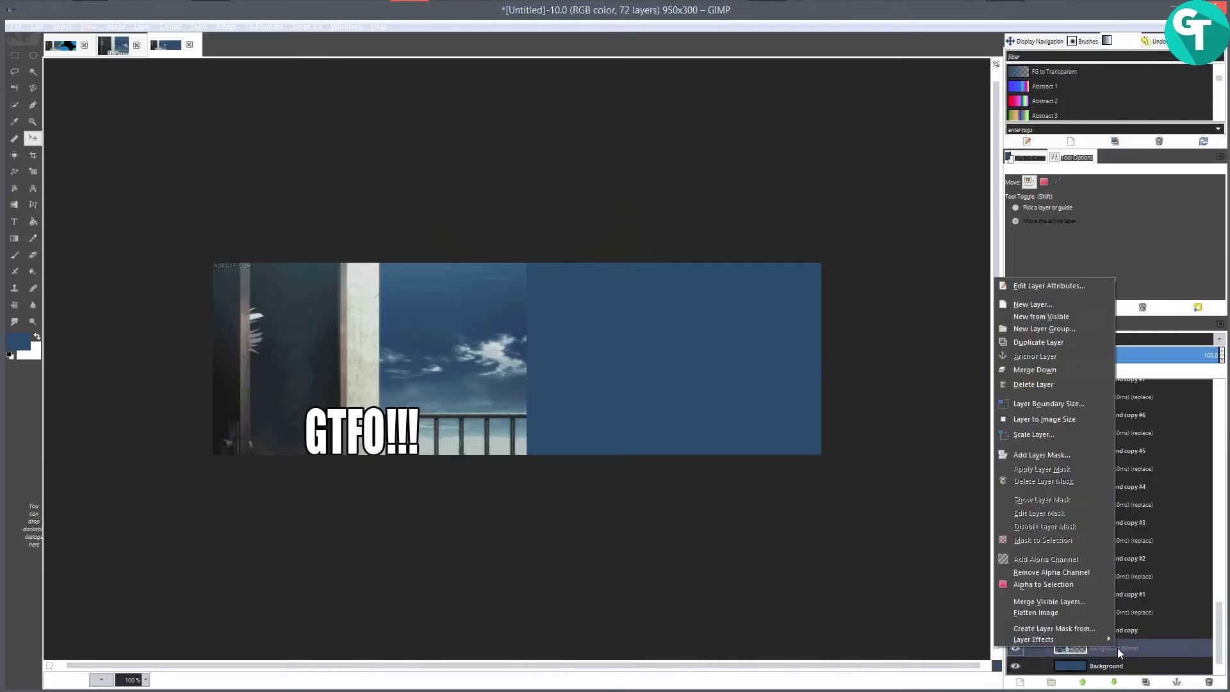
left_click(1048, 370)
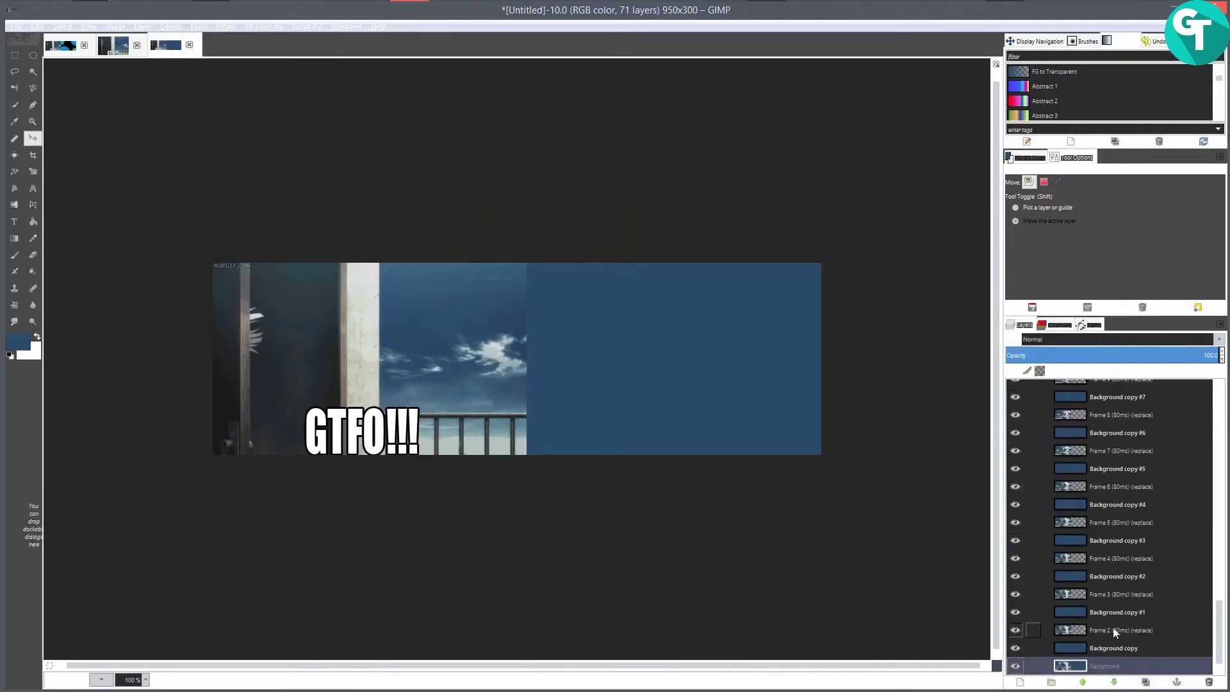
right_click(1113, 627)
left_click(1052, 345)
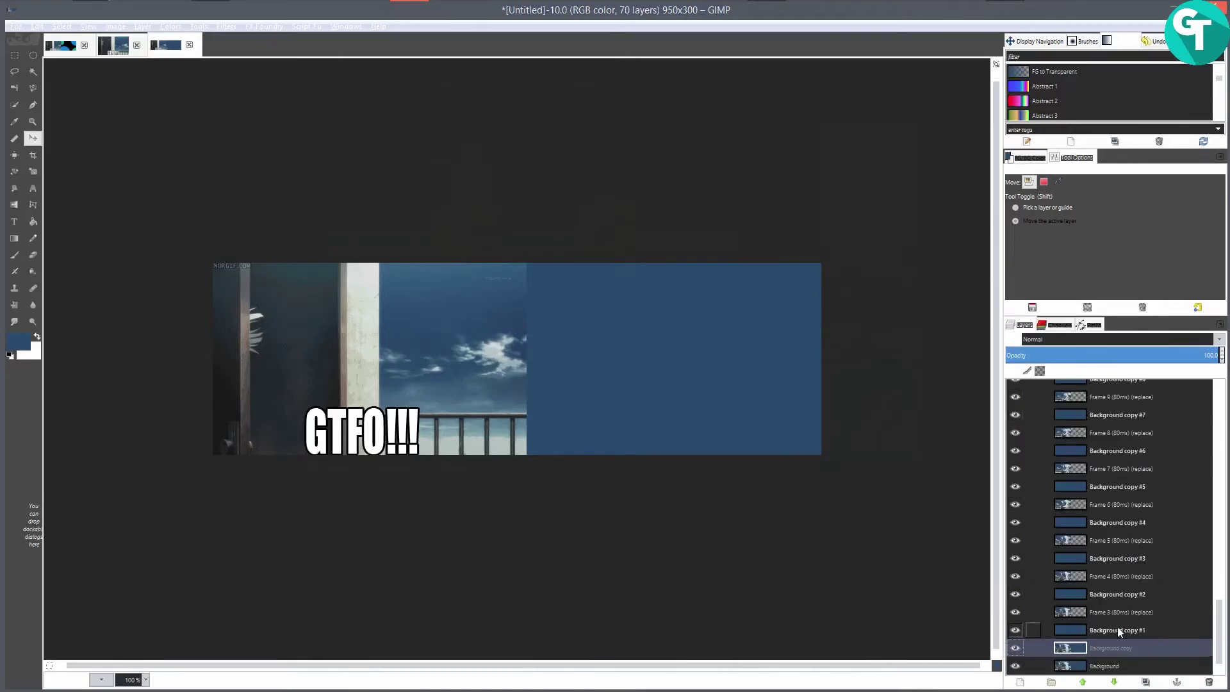
right_click(1116, 609)
left_click(1064, 327)
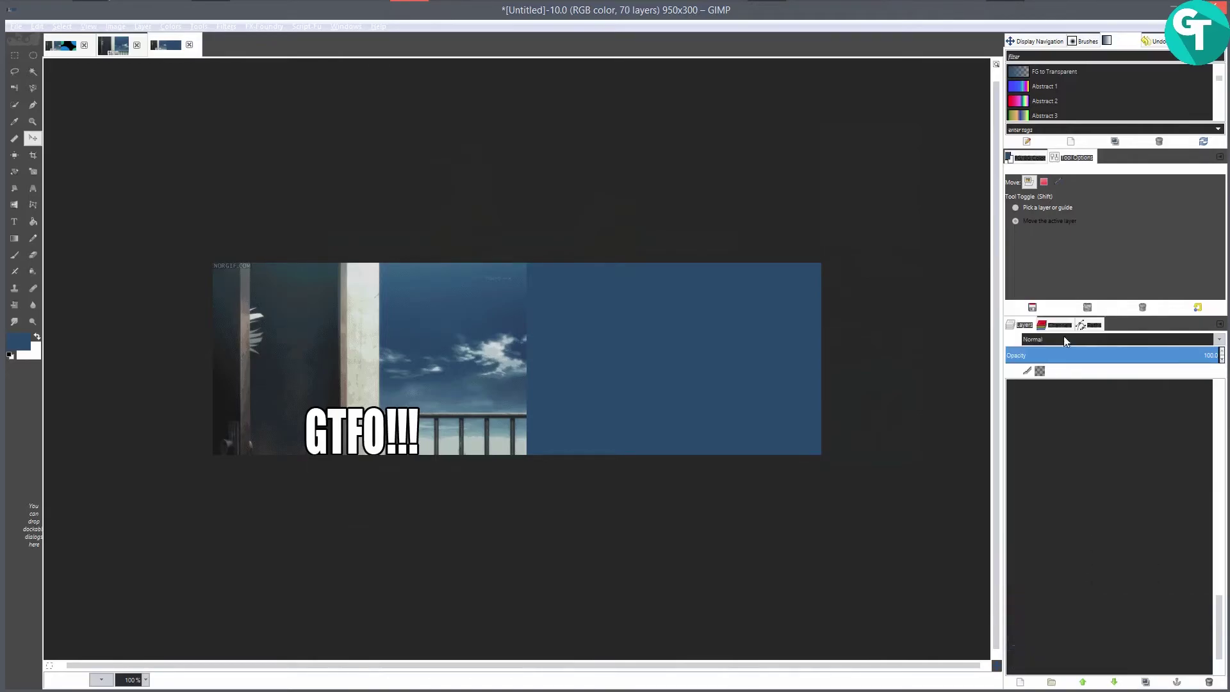
right_click(1127, 595)
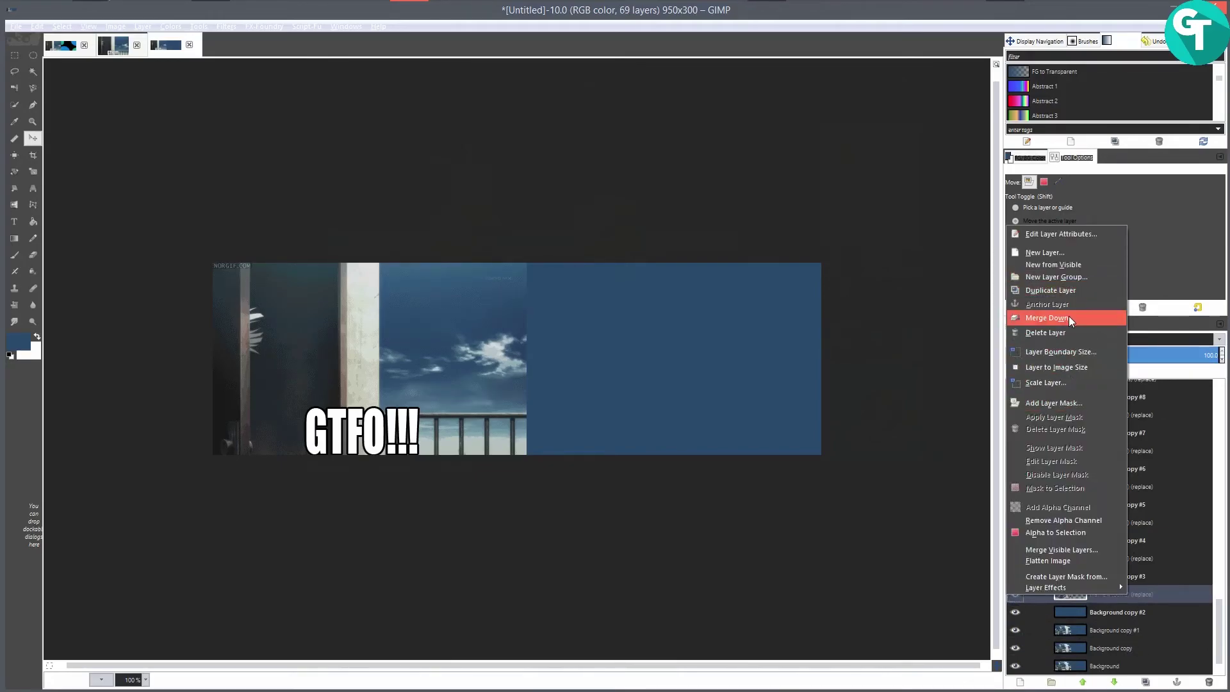
left_click(1057, 318)
right_click(1117, 575)
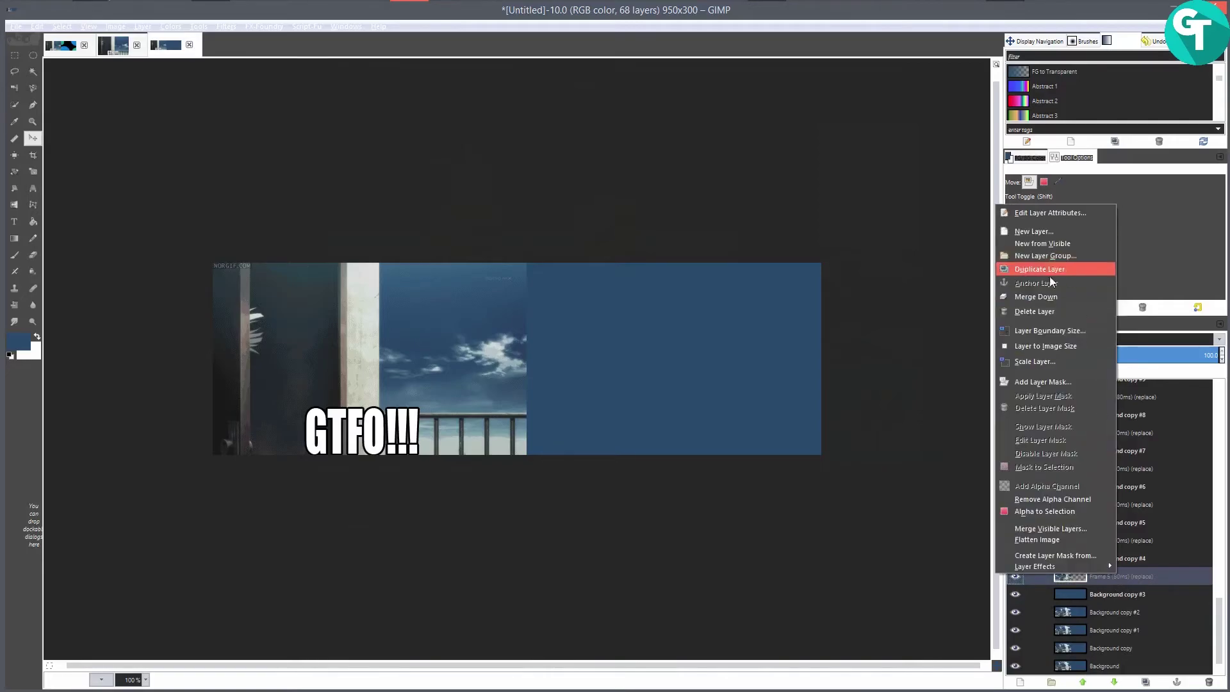
left_click(1056, 298)
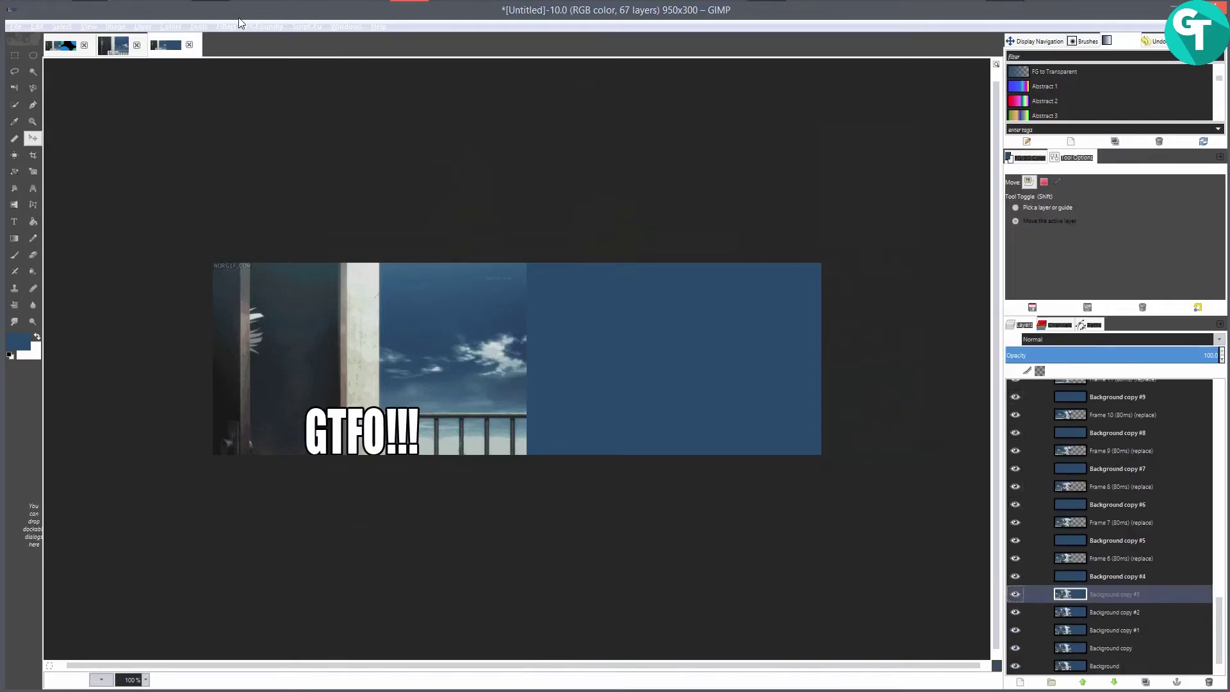
- Open the keyboard shortcut configuration and search it for "merge down"
left_click(36, 28)
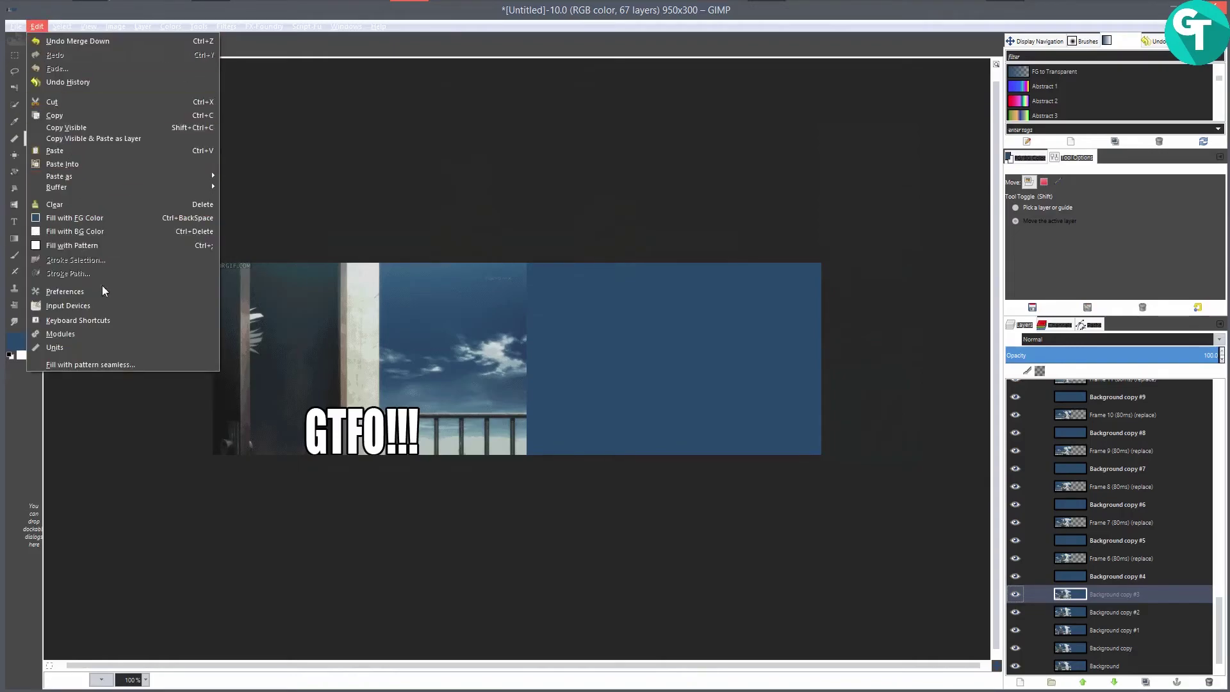
left_click(115, 318)
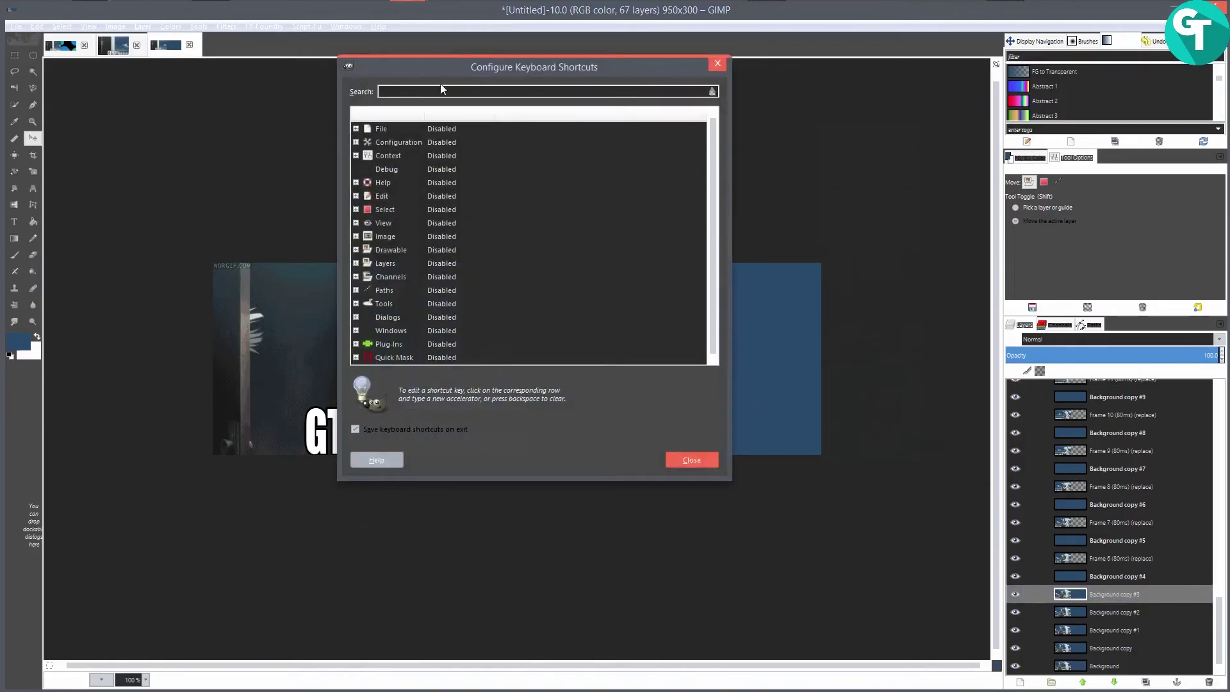
left_click(437, 94)
type("merg")
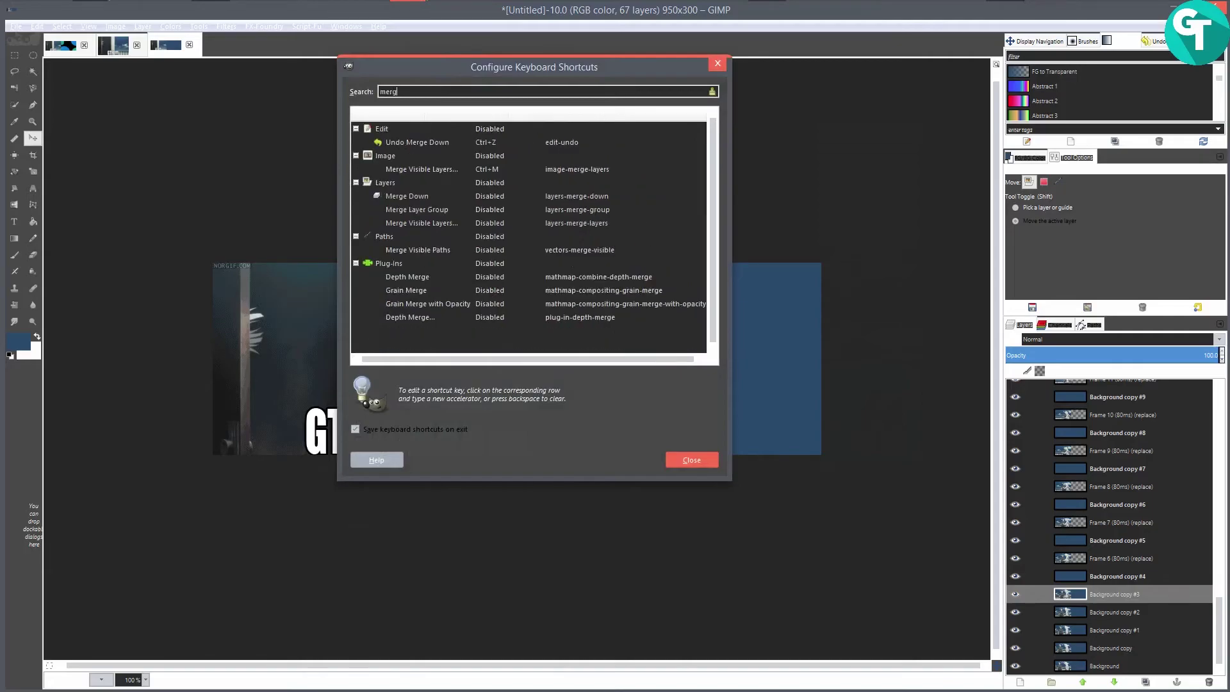
type("e down")
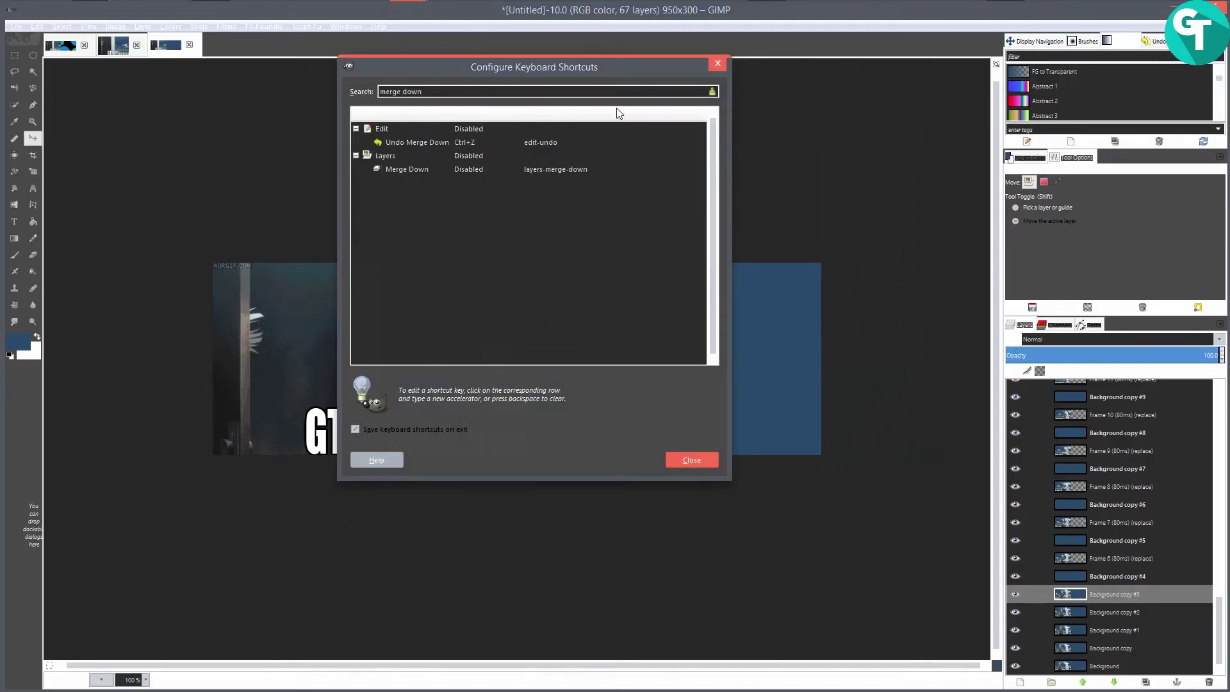
- Try Ctrl+E and Shift+Ctrl+E for the Merge Down command, keep both with their export commands, and assign Ctrl+Alt+E instead
left_click(468, 169)
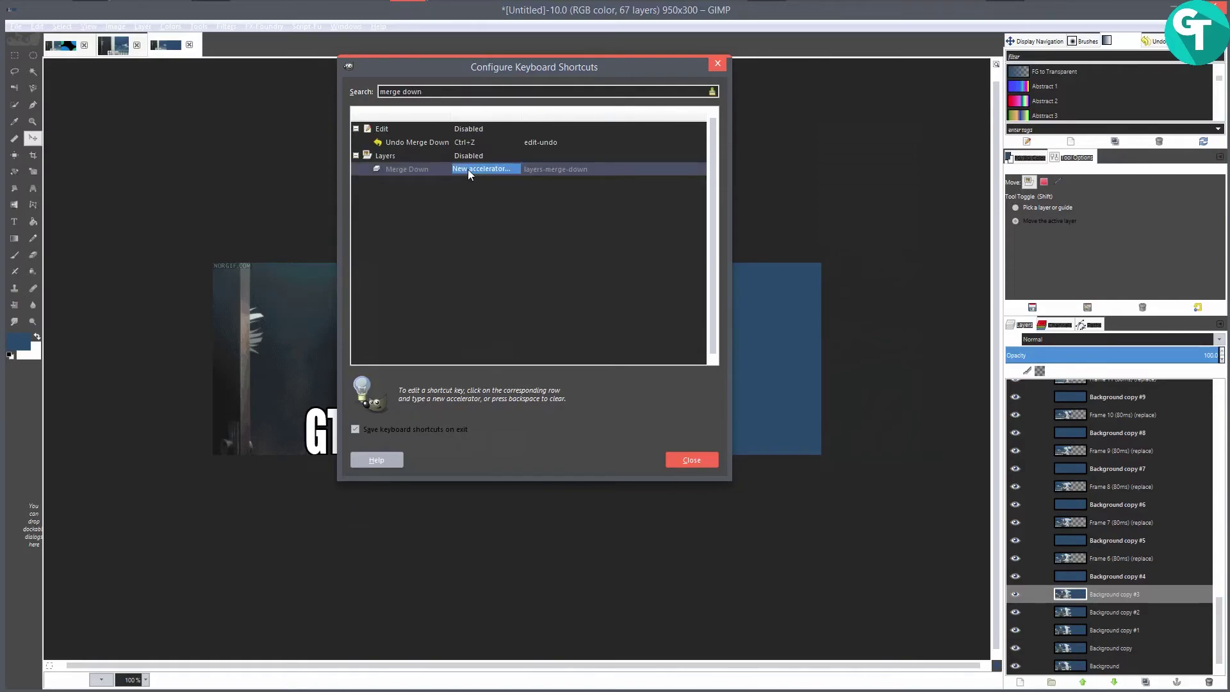
key("ctrl+e")
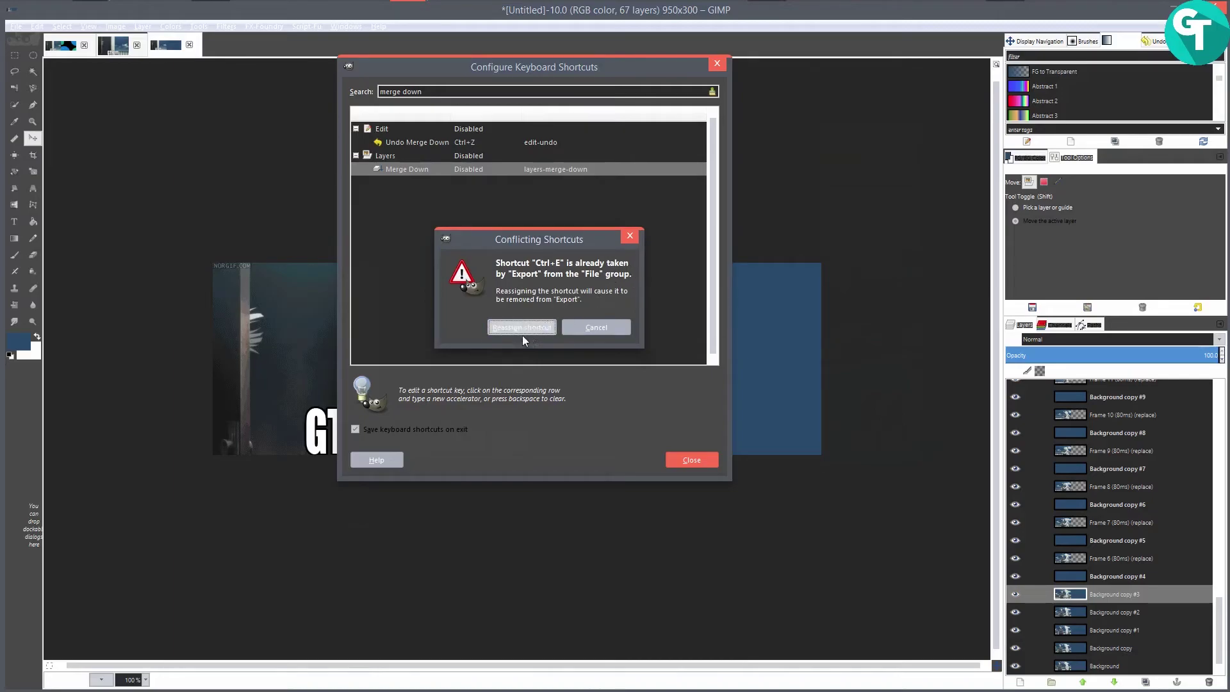
left_click(590, 328)
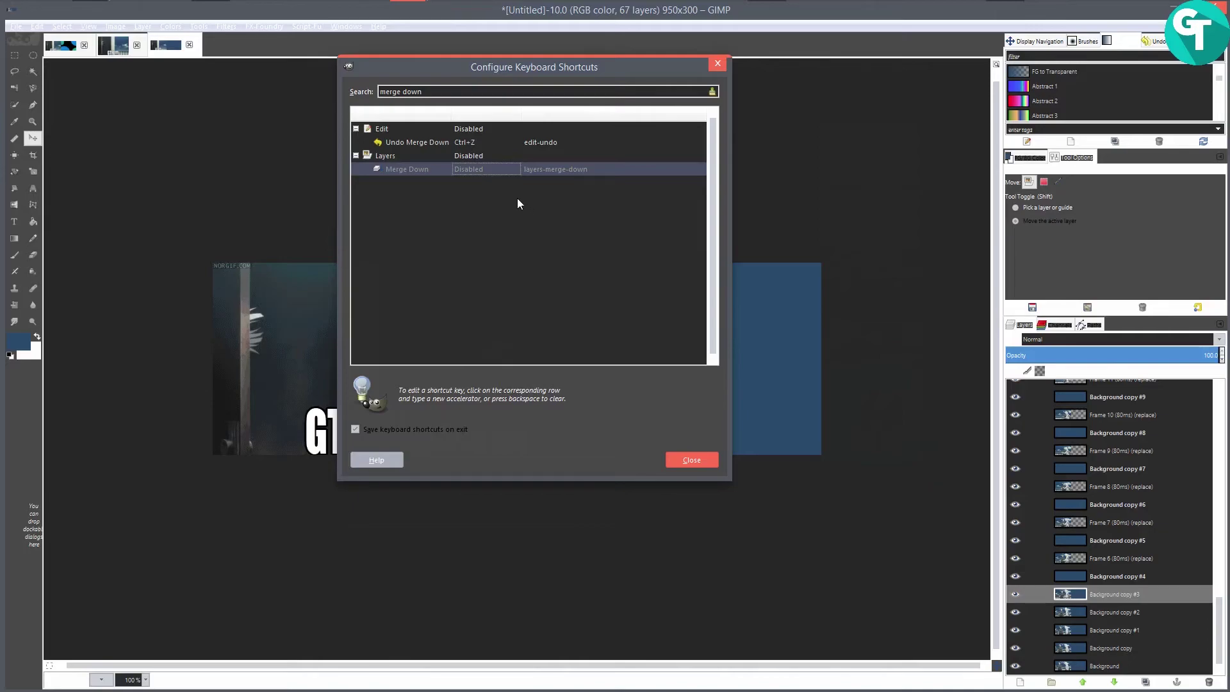
key("ctrl+shift+e")
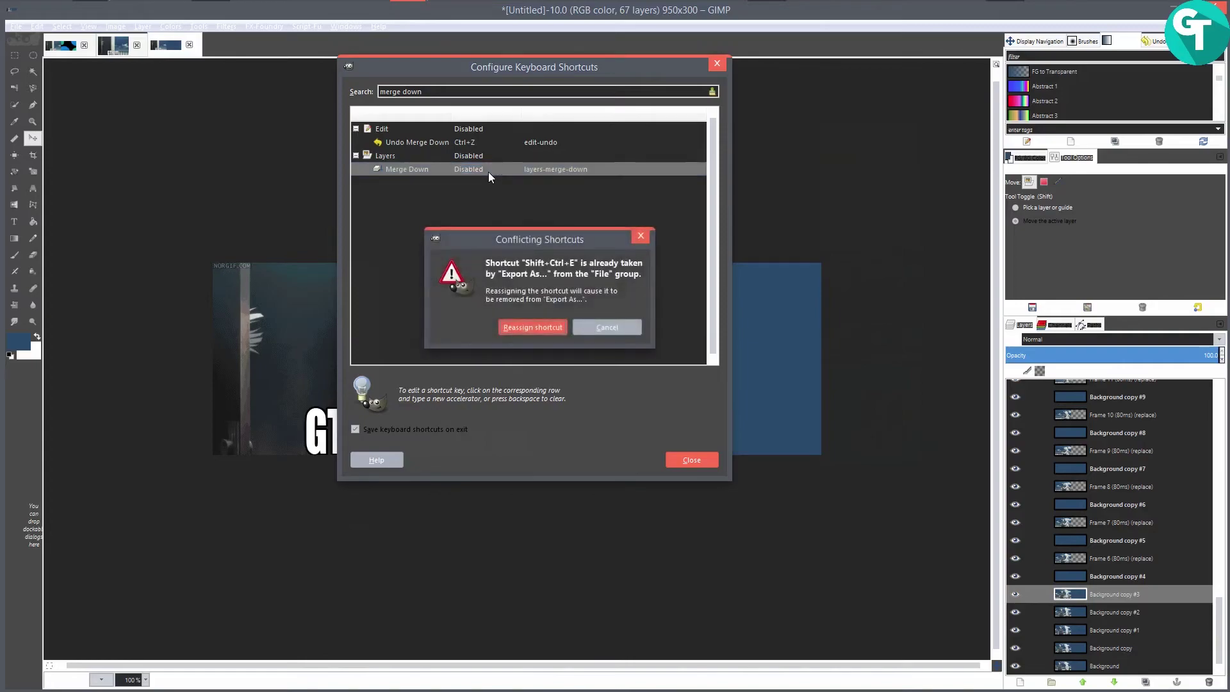
left_click(602, 327)
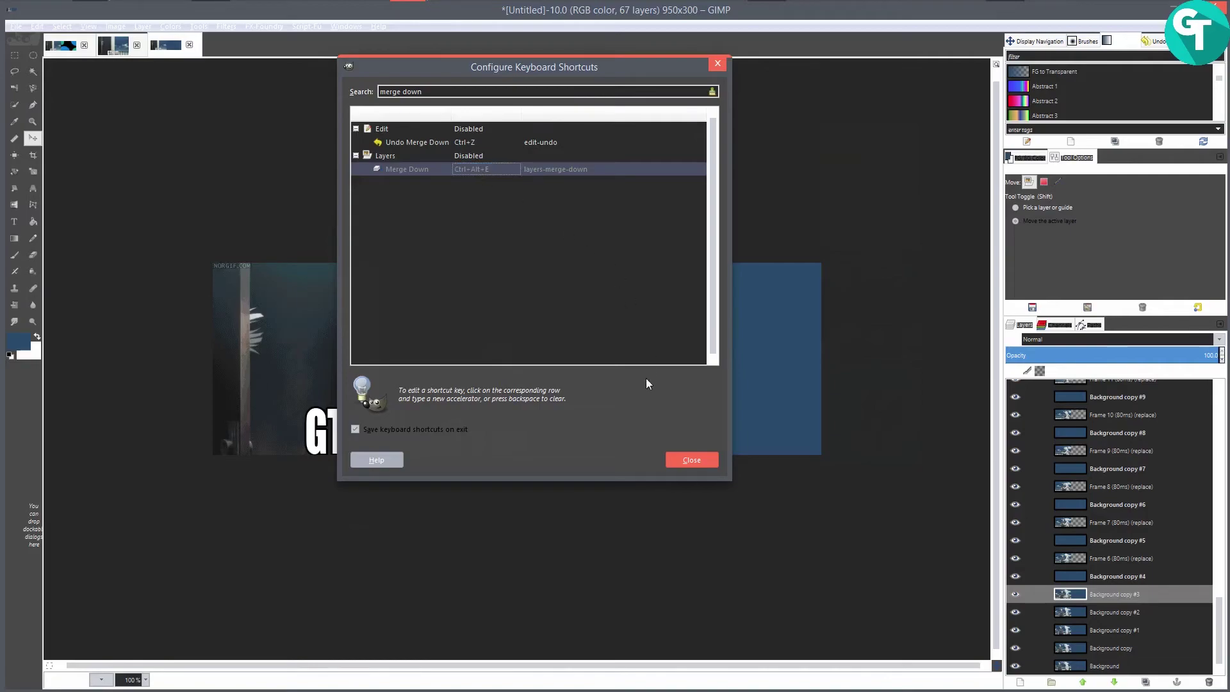
- Close the shortcut configuration and merge Frames 6 to 9 down, each into its own blue layer, Background copy #4 to #7
left_click(682, 452)
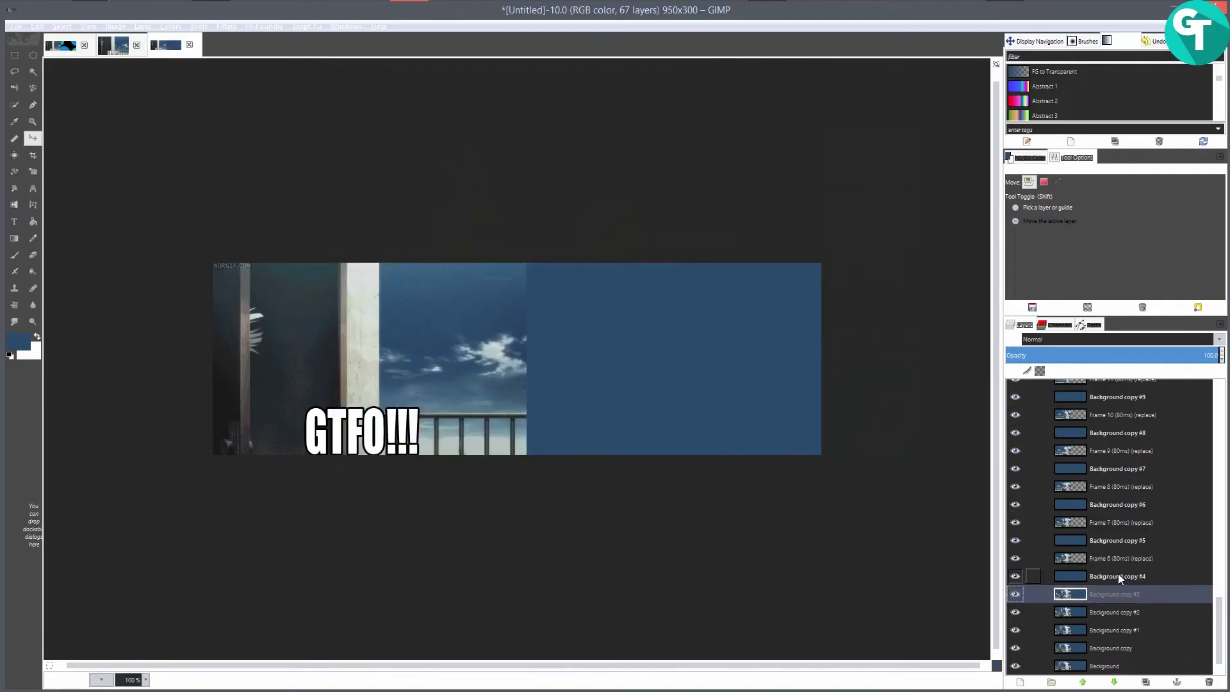
left_click(1101, 557)
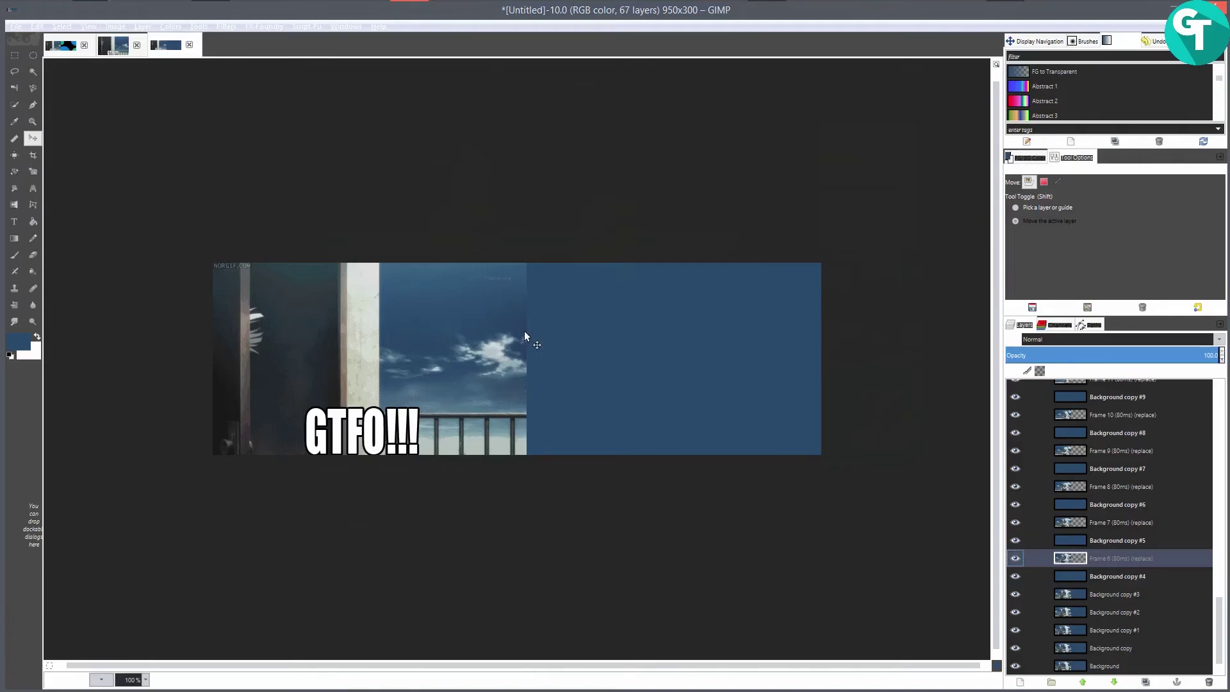
left_click(1097, 540)
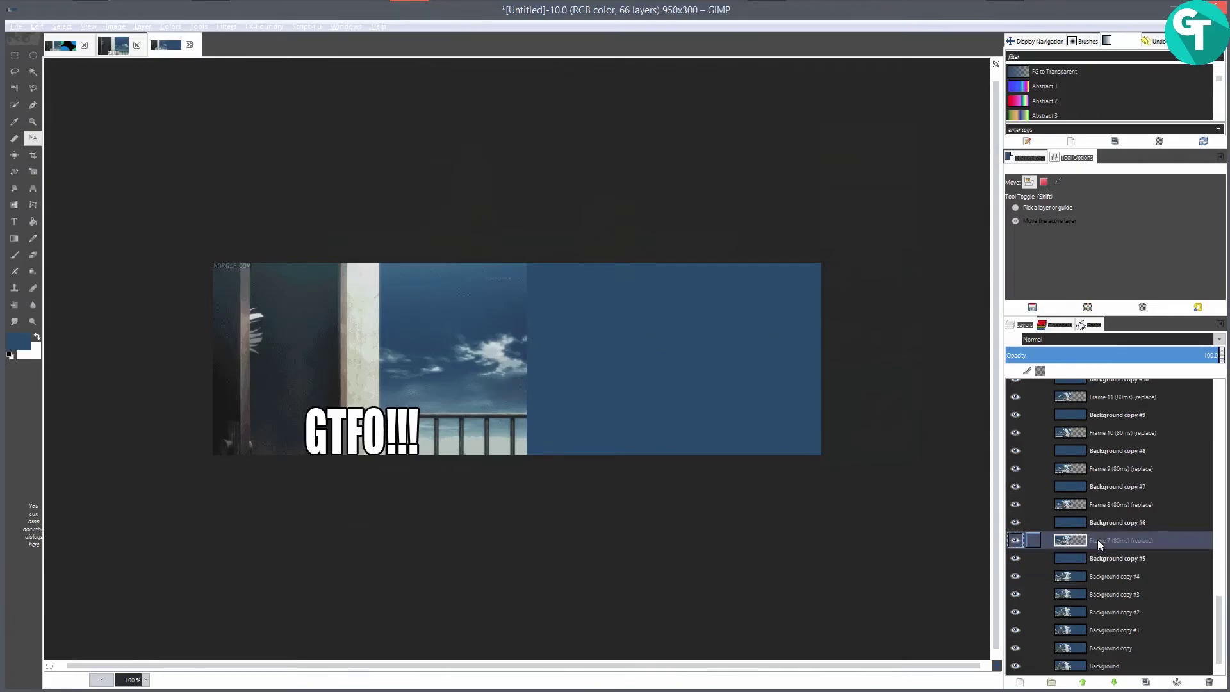
key("ctrl+m")
left_click(1113, 524)
key("ctrl+m")
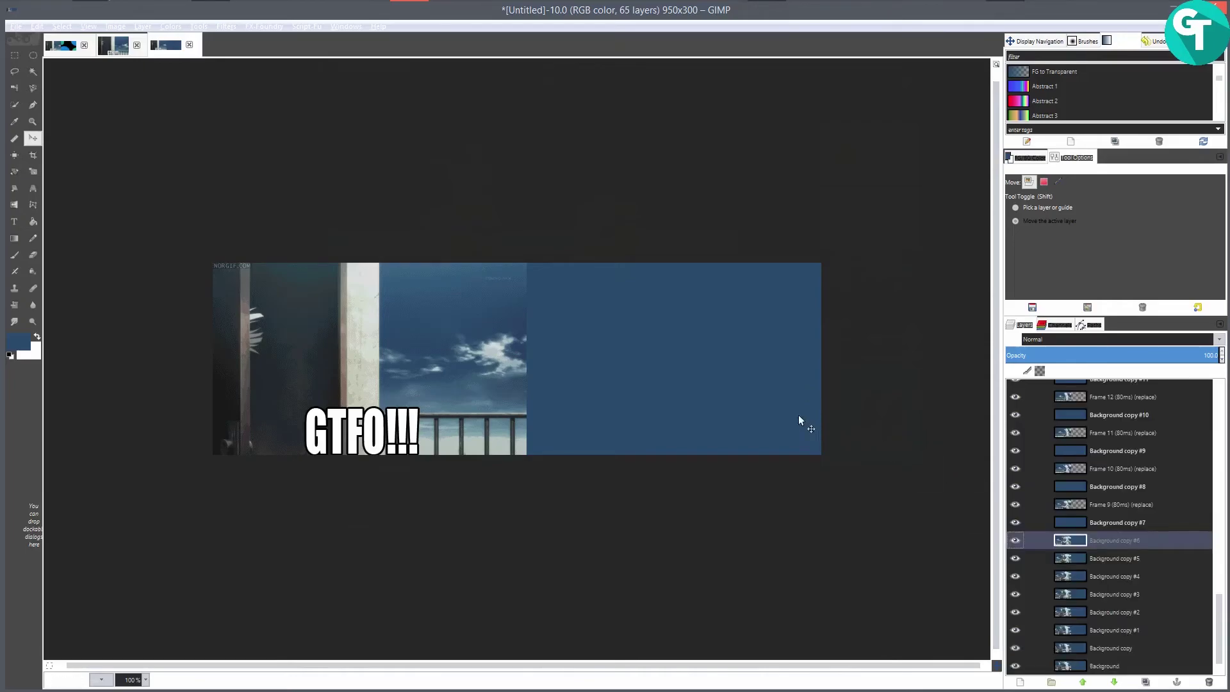
left_click(1136, 506)
key("ctrl+m")
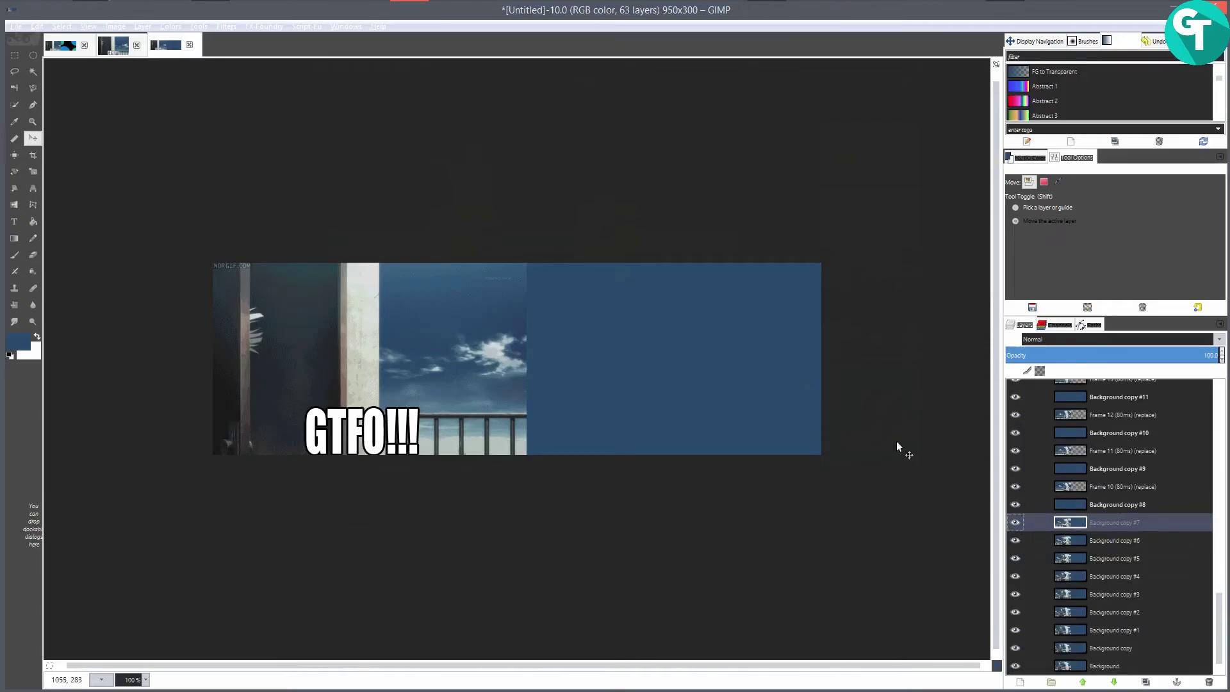
- Merge Frames 10 to 15 down, each into the blue layer directly beneath it, Background copy #8 to #13
left_click(1149, 491)
key("ctrl+m")
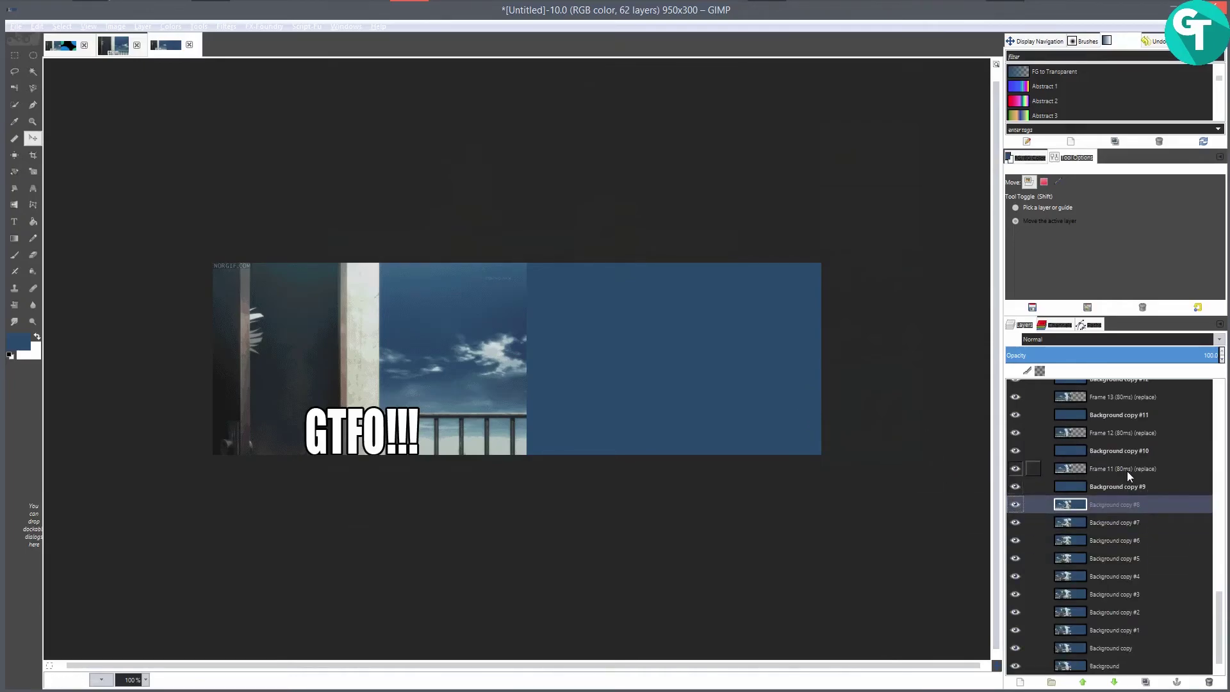
left_click(1127, 468)
key("ctrl+m")
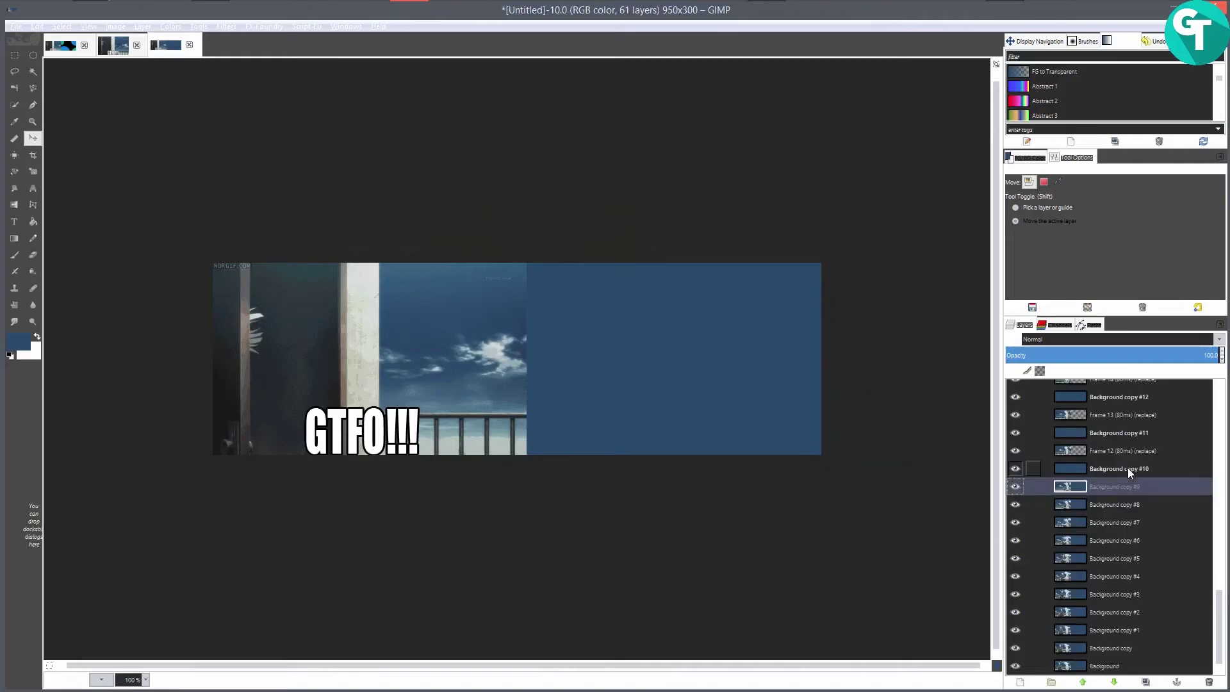
left_click(1125, 455)
key("ctrl+m")
left_click(1115, 417)
key("ctrl+m")
left_click(1113, 464)
key("ctrl+m")
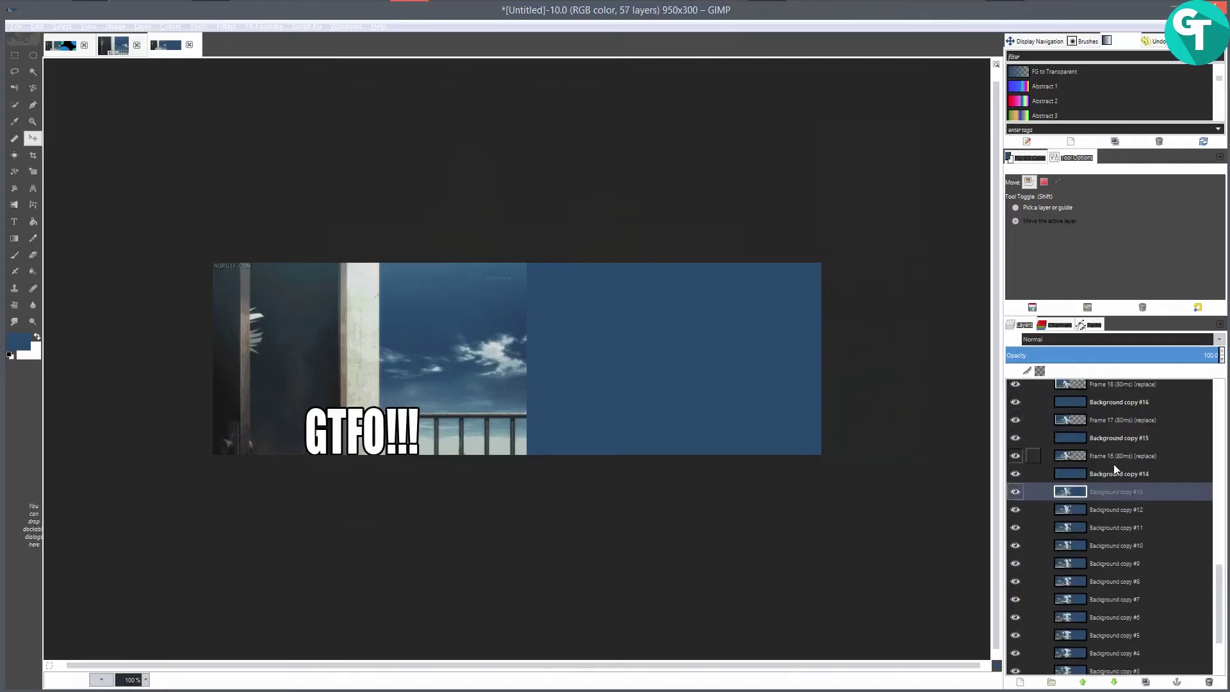
- Merge Frames 16 to 24 down, each into the blue layer directly beneath it, Background copy #14 to #22
left_click(1115, 515)
key("ctrl+m")
left_click(1116, 519)
key("ctrl+m")
left_click(1115, 439)
key("ctrl+m")
left_click(1113, 513)
key("ctrl+m")
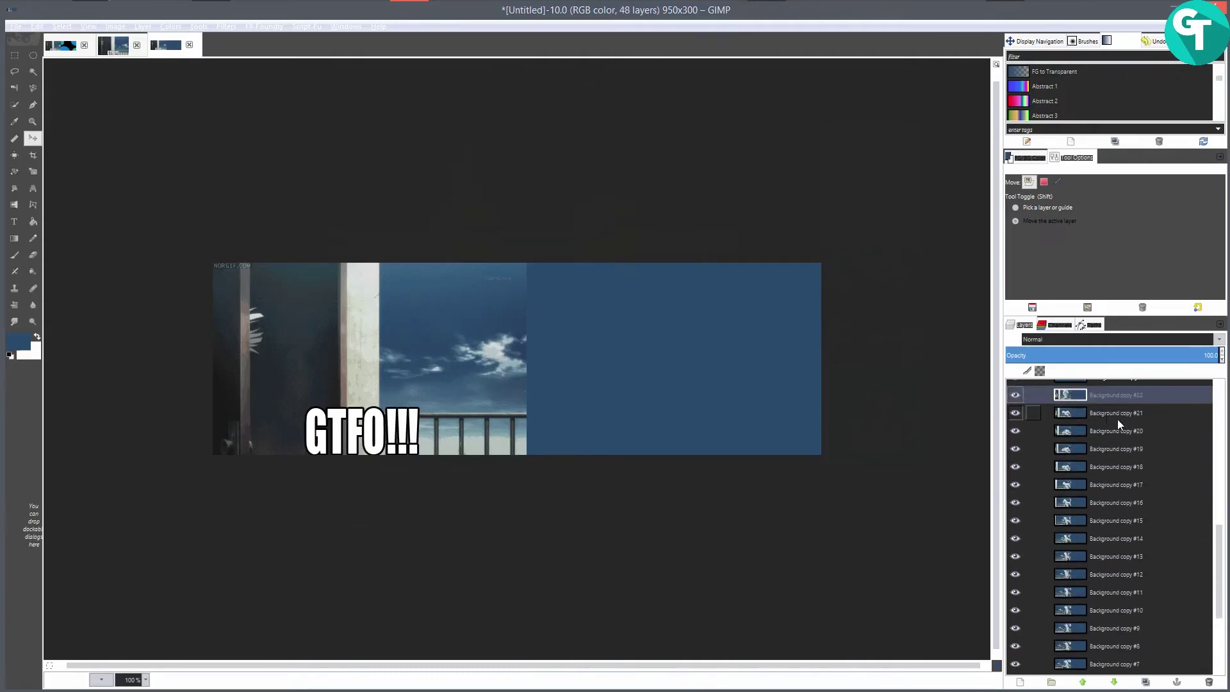
- Merge the remaining Frames 25 to 36 down, each into its own blue layer, Background copy #23 to #34
left_click(1117, 418)
key("ctrl+m")
left_click(1118, 488)
key("ctrl+m")
left_click(1108, 498)
key("ctrl+m")
left_click(1112, 475)
key("ctrl+m")
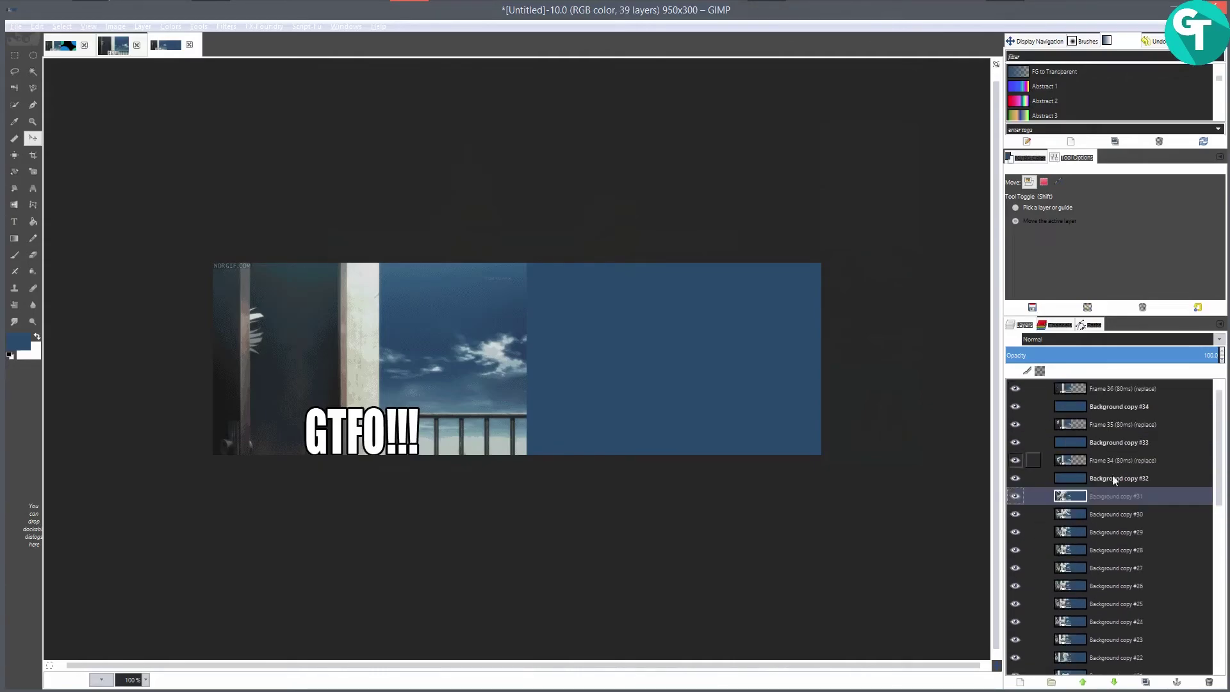
left_click(1116, 421)
key("ctrl+m")
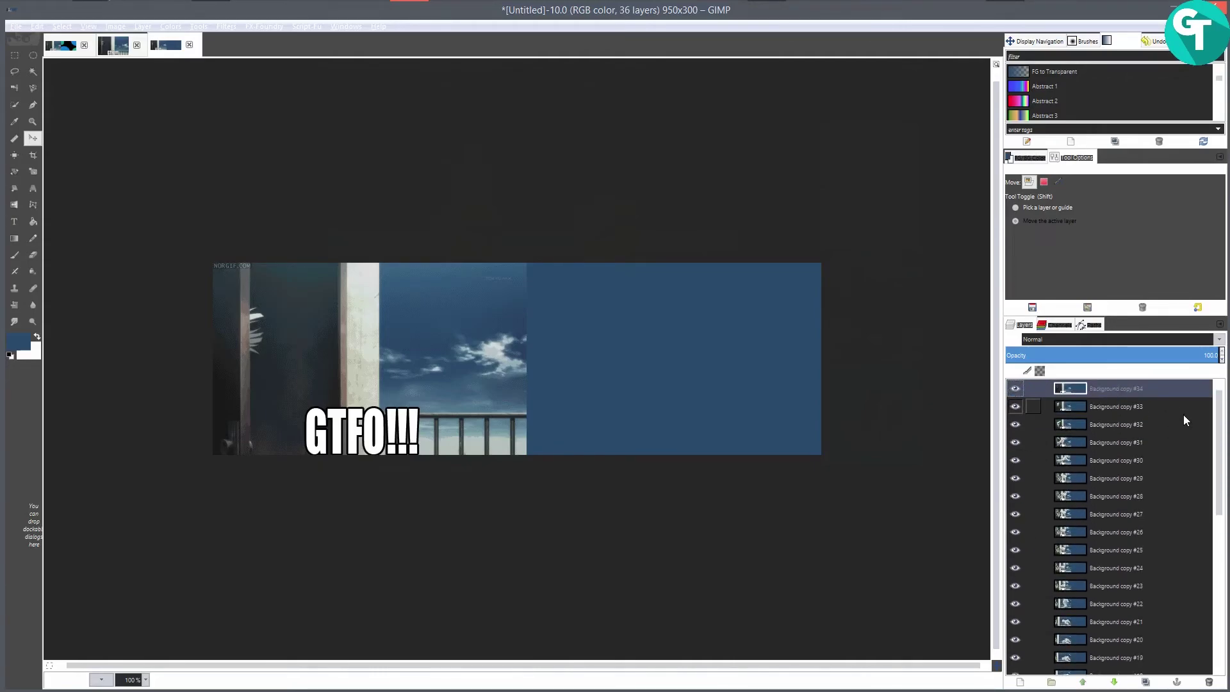
- Look through the whole layer stack, from Background copy #34 to Background, to check that every frame is merged with its background
scroll(1183, 414, "down", 5)
left_click(1185, 412)
scroll(1186, 417, "down", 3)
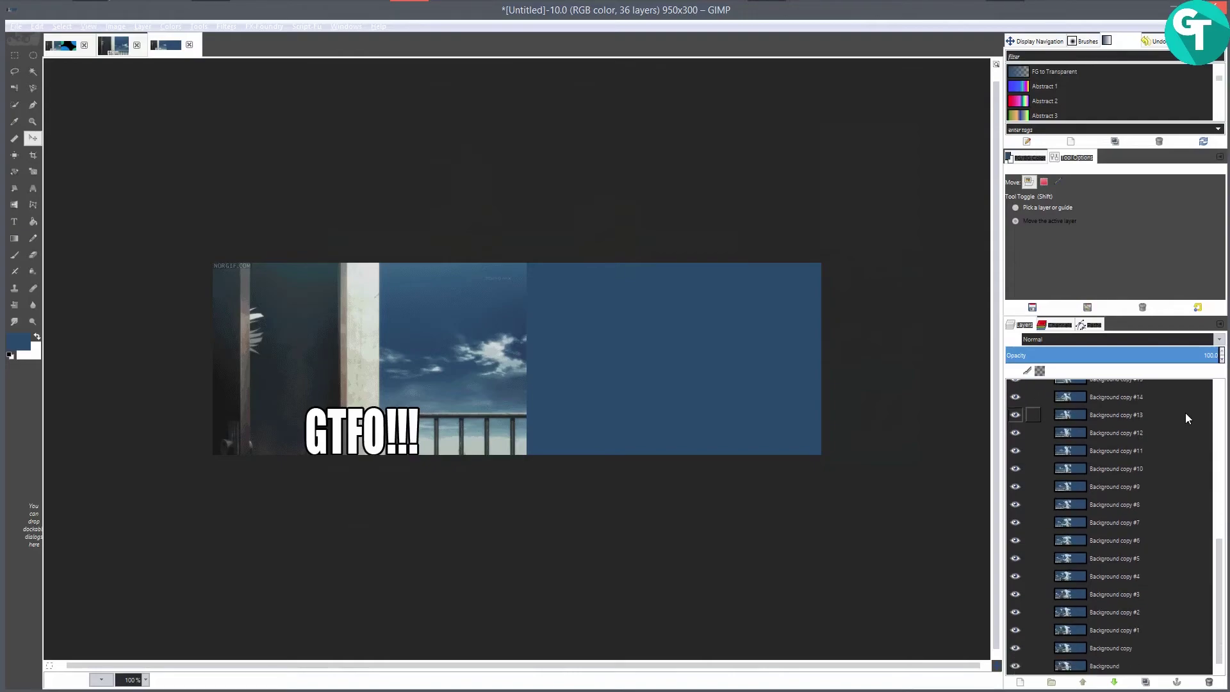
scroll(1125, 496, "up", 2)
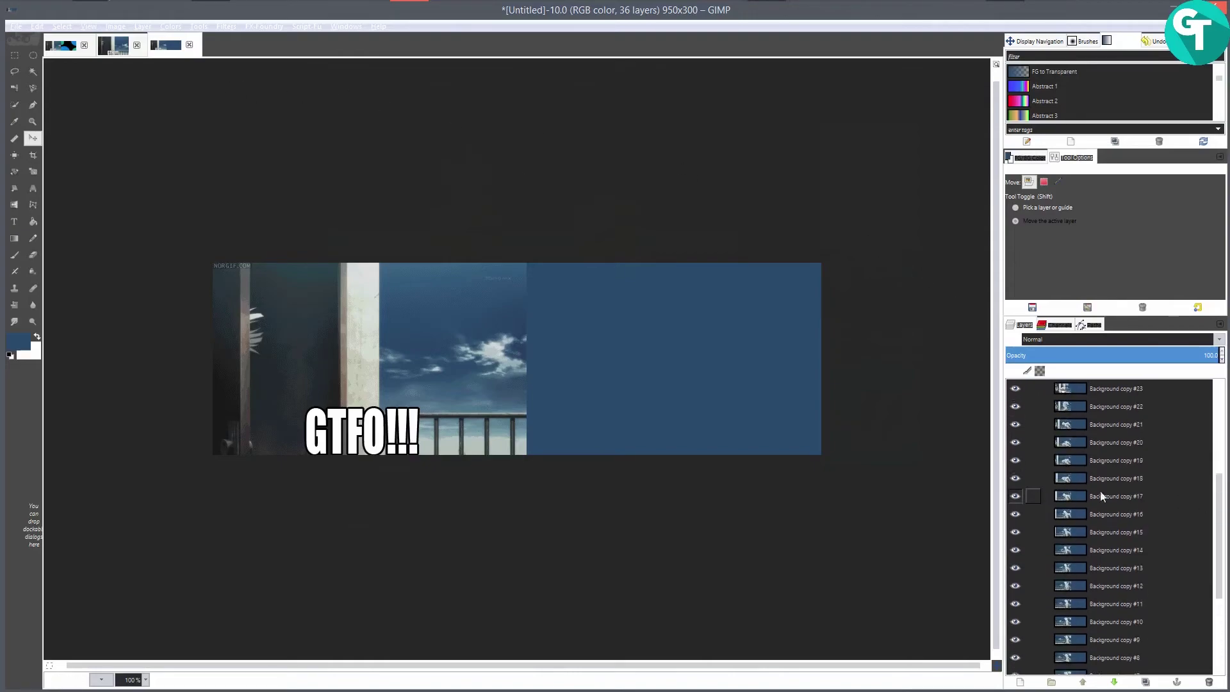
key("Home")
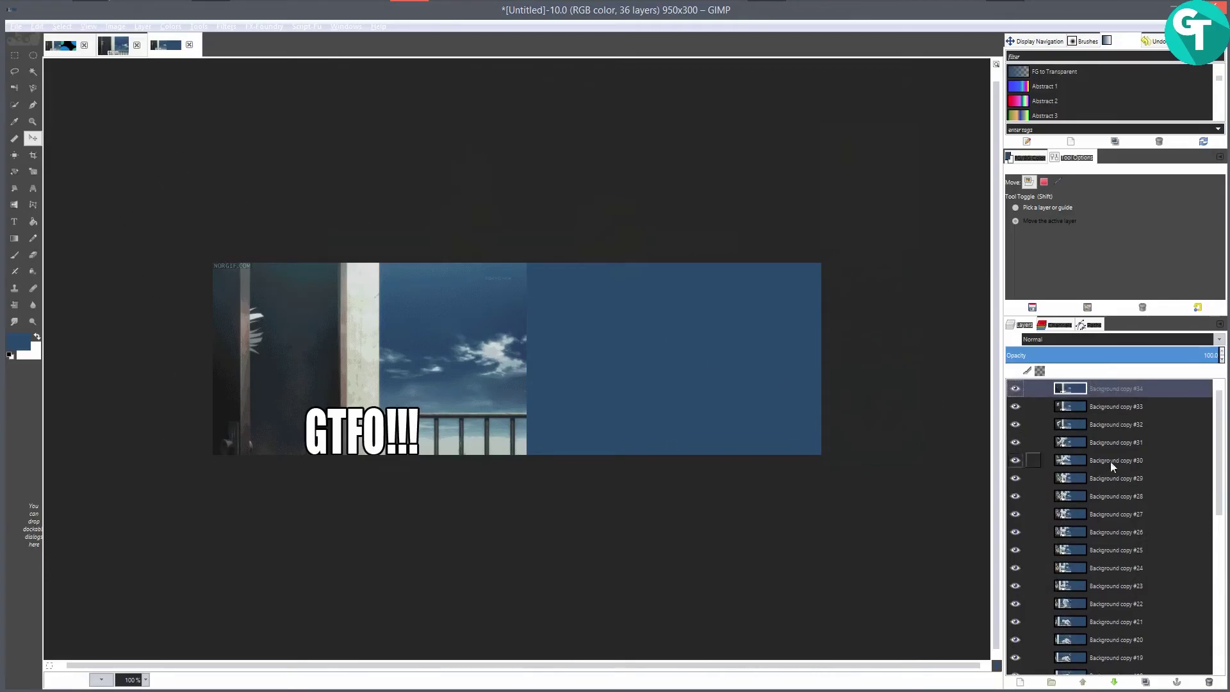
scroll(1115, 410, "down", 3)
scroll(1108, 416, "down", 4)
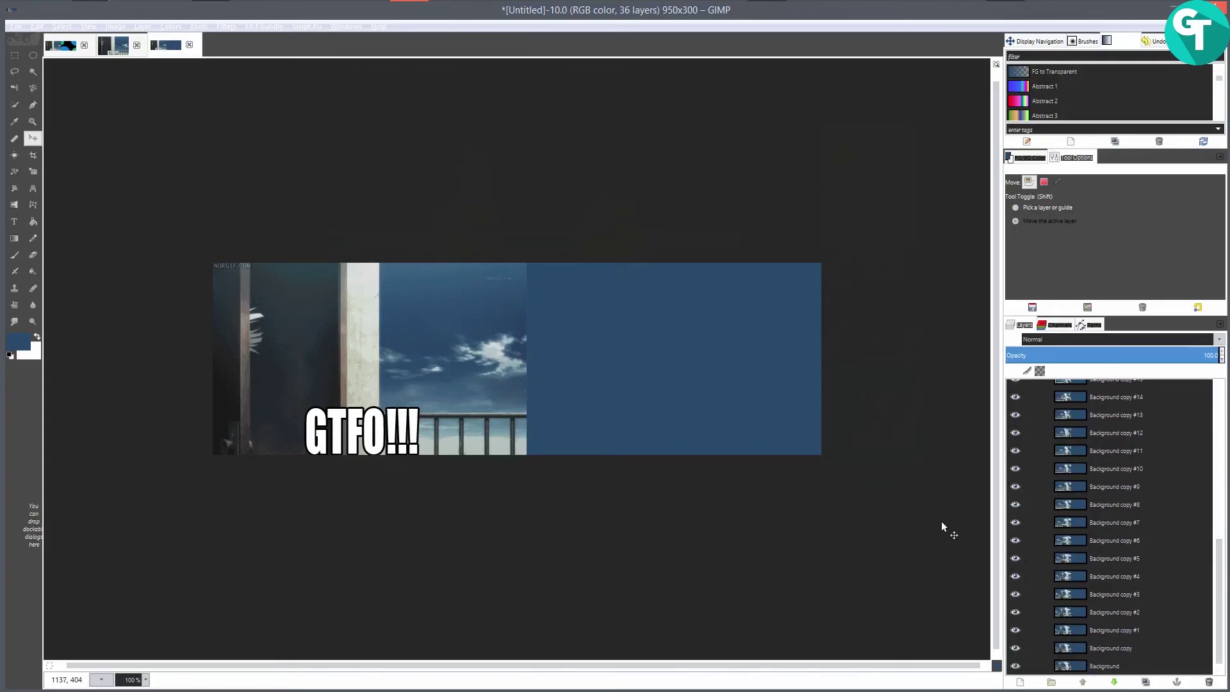
key("plus")
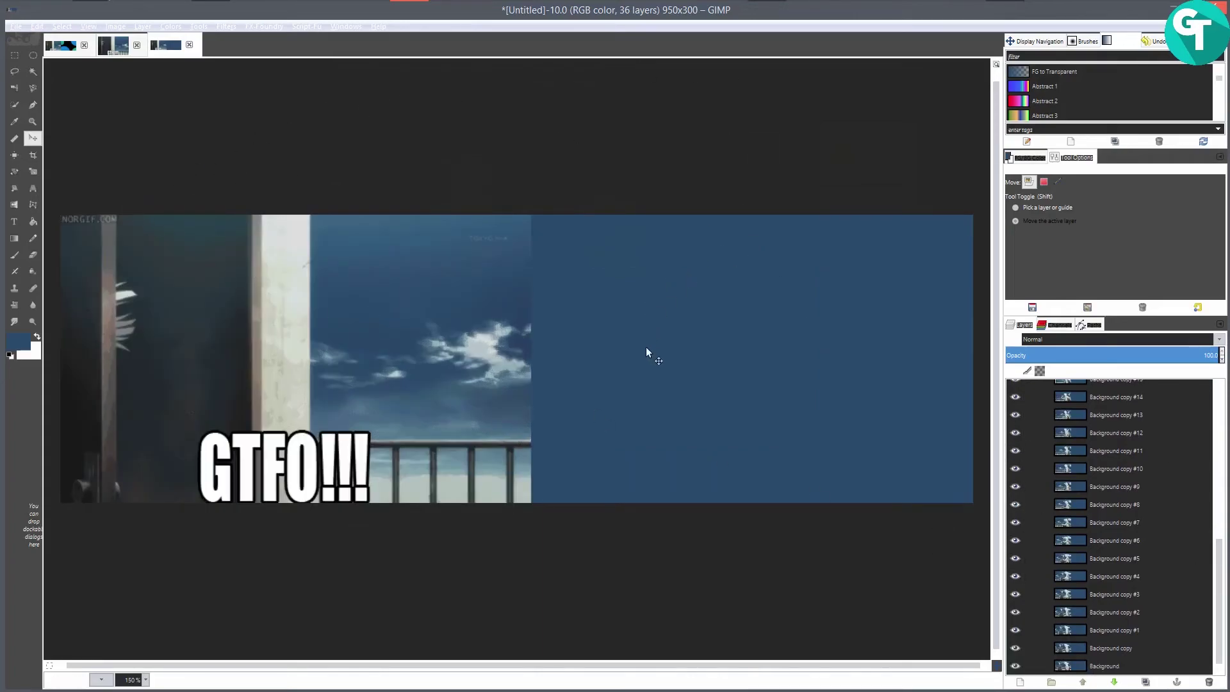
key("minus")
key("plus")
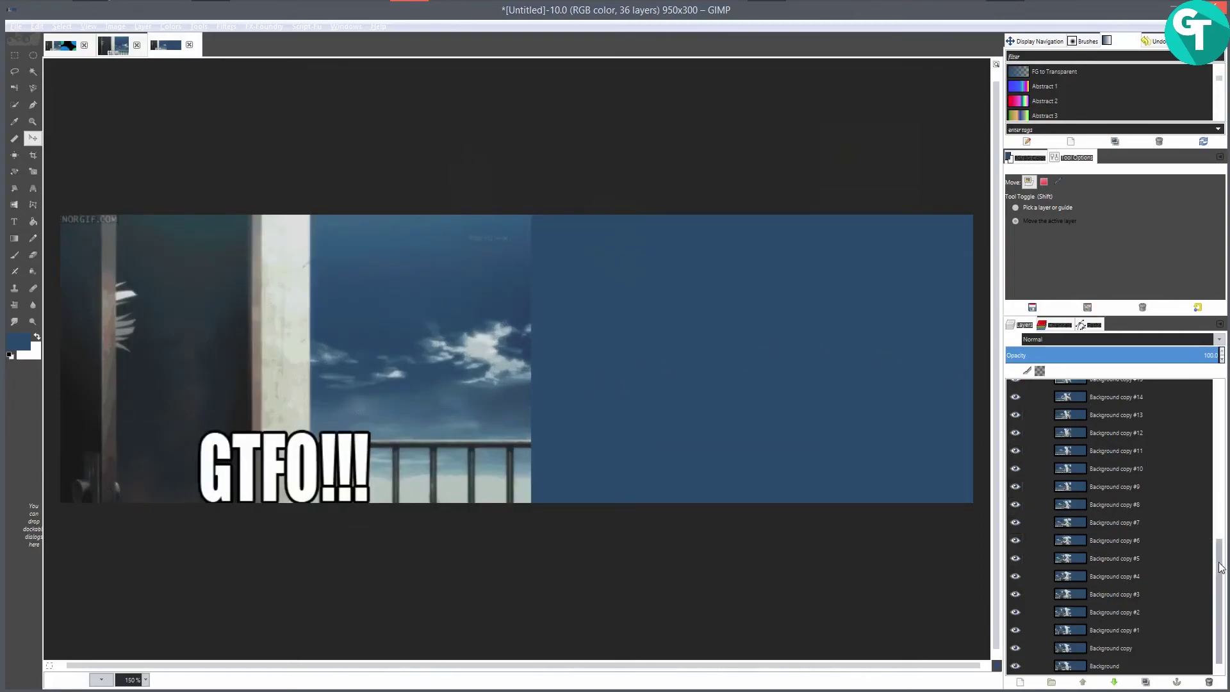
left_click_drag(1219, 567, 1220, 403)
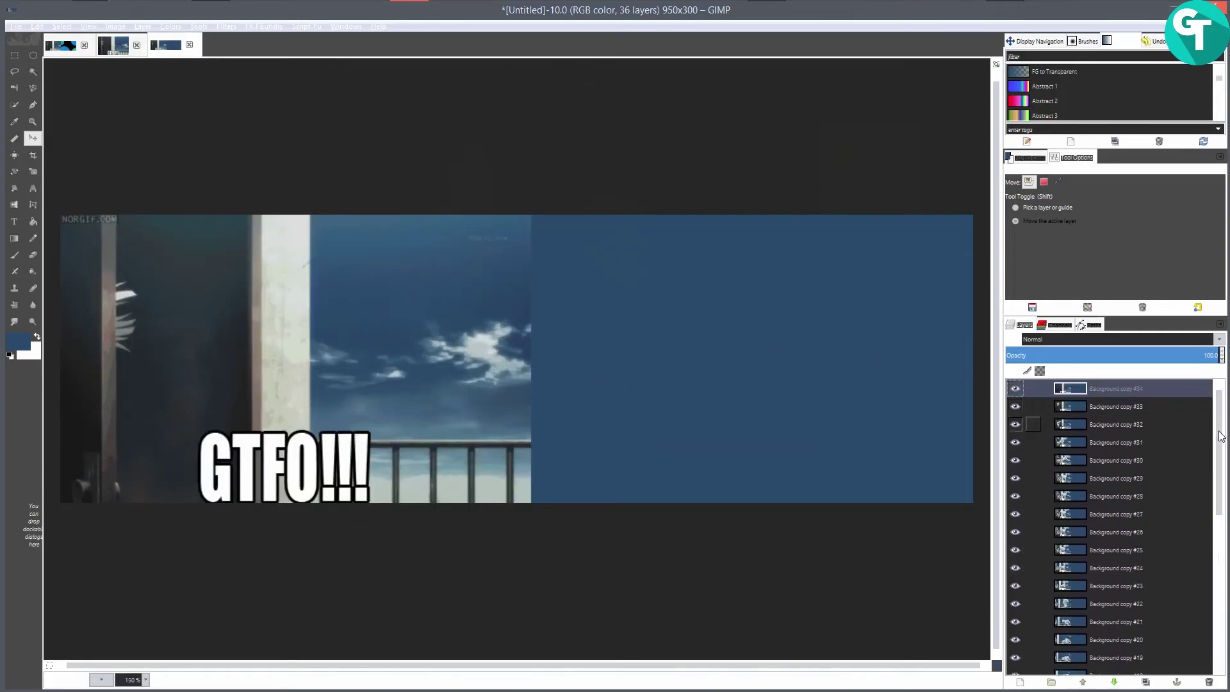
scroll(1108, 447, "down", 10)
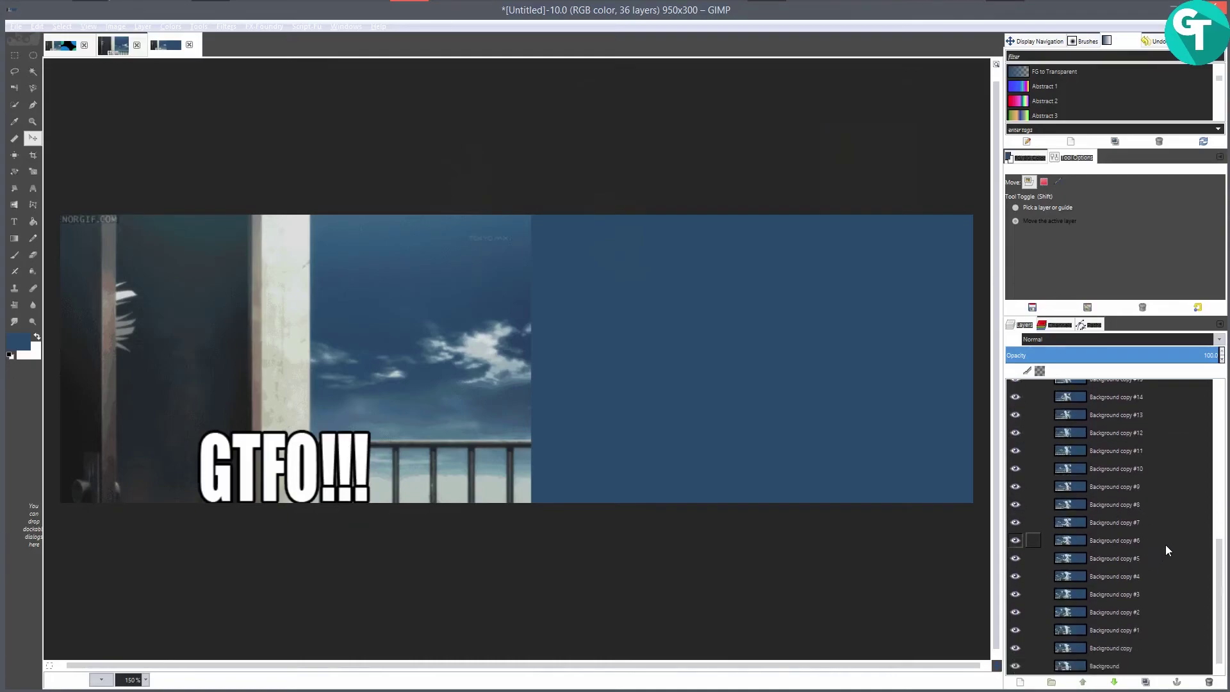
scroll(1150, 487, "up", 10)
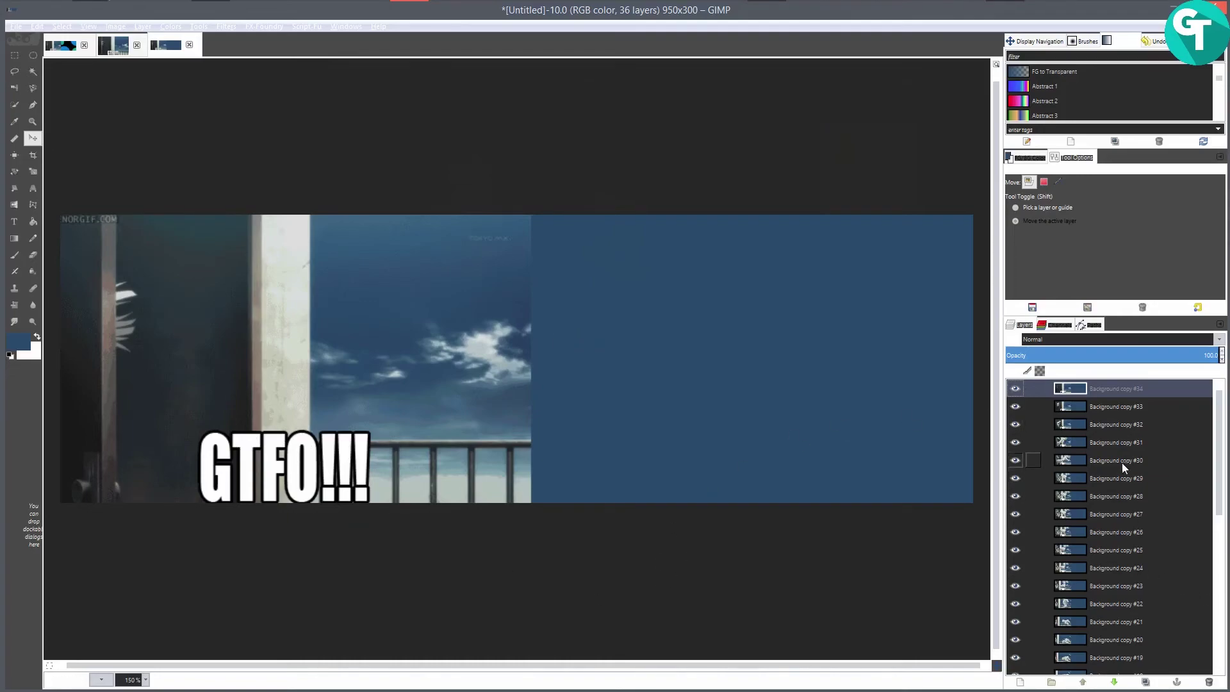
scroll(1151, 421, "down", 3)
scroll(1146, 428, "down", 10)
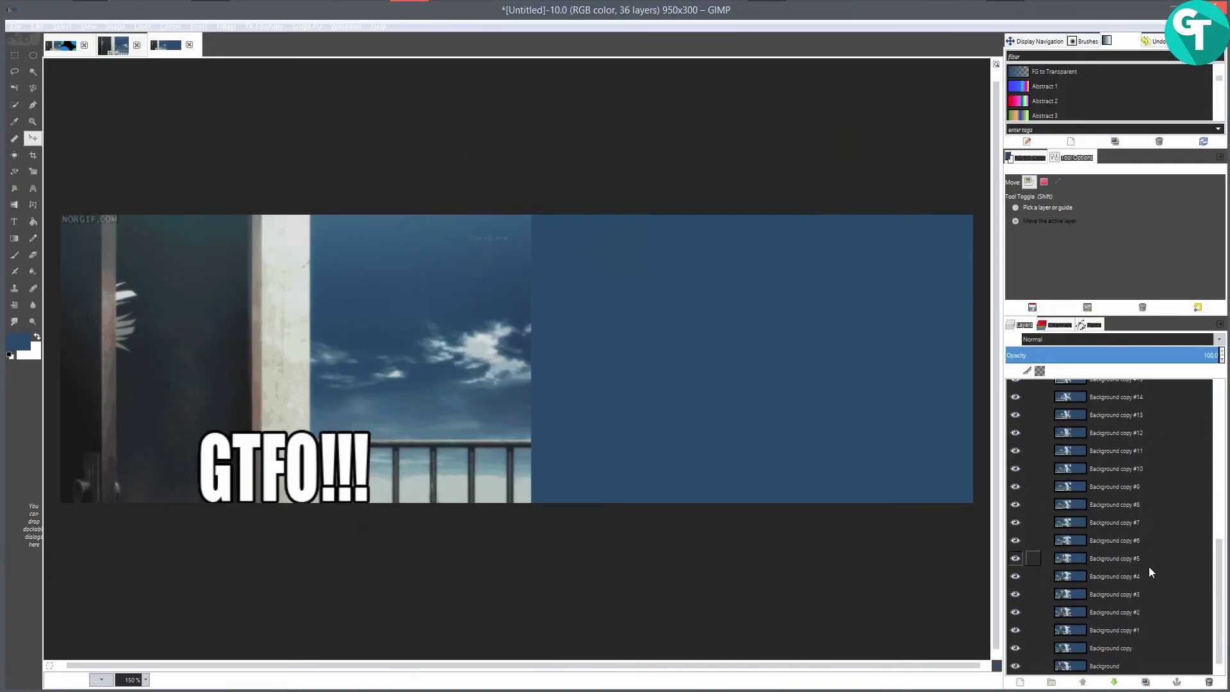
scroll(1153, 550, "up", 12)
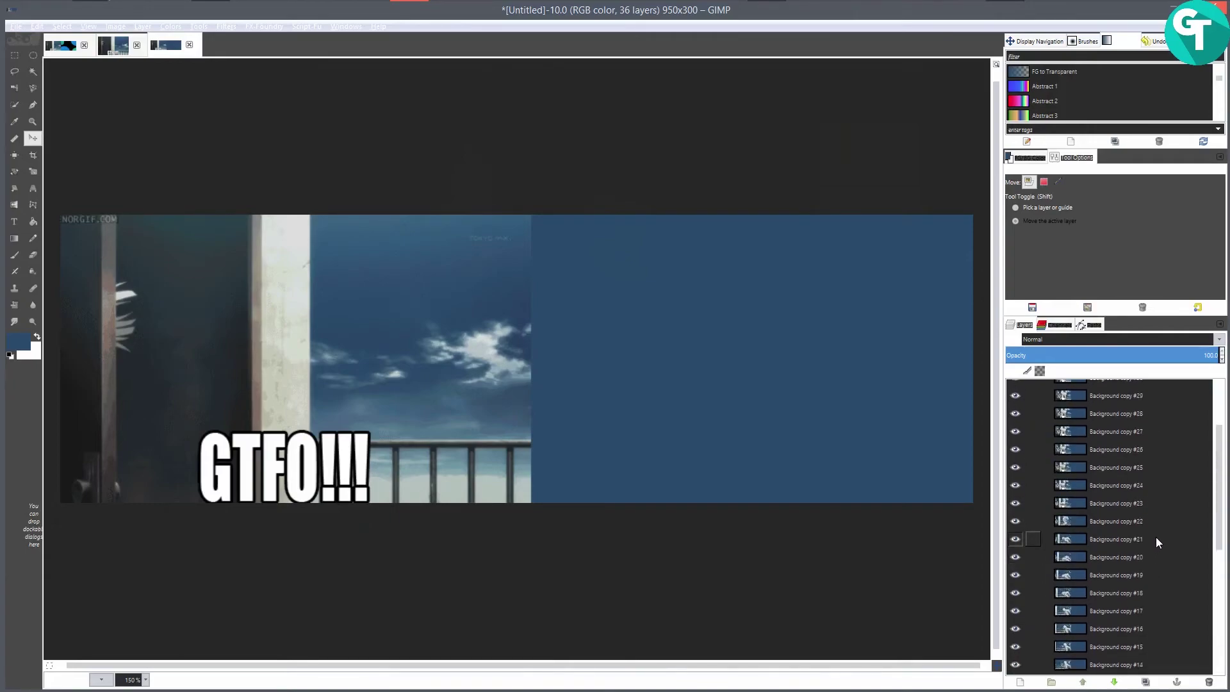
- Play the banner animation in the Animation Playback preview, and close the preview
left_click(226, 26)
mouse_move(298, 239)
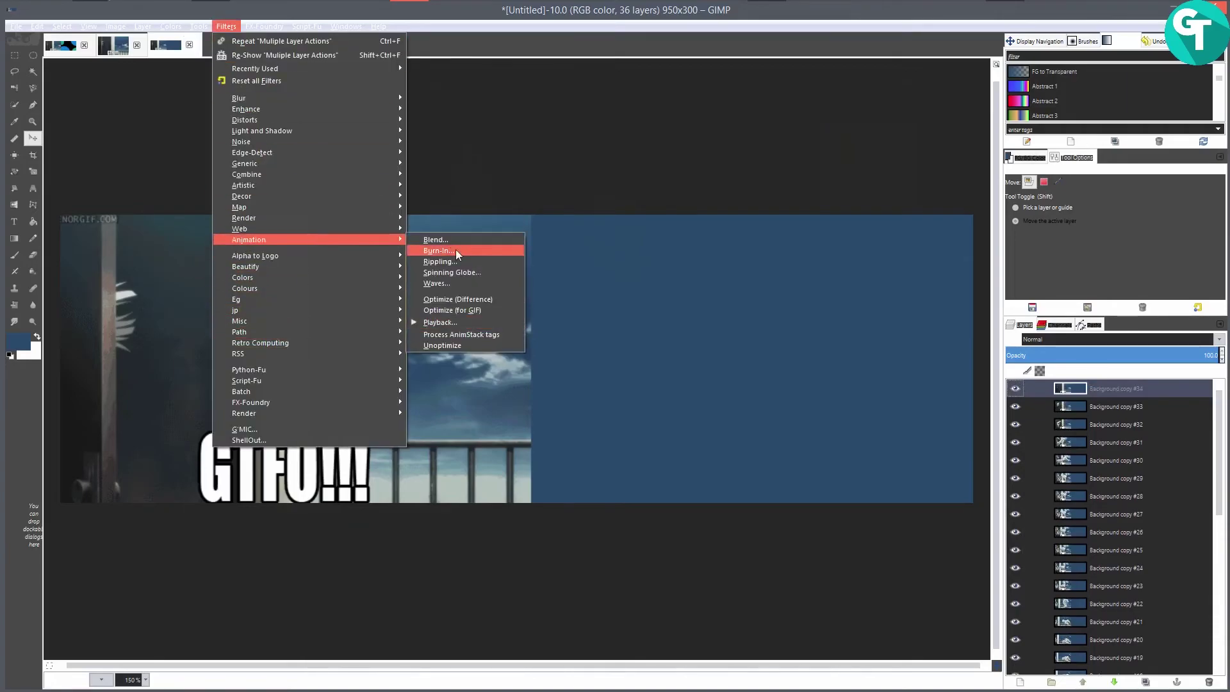
left_click(448, 320)
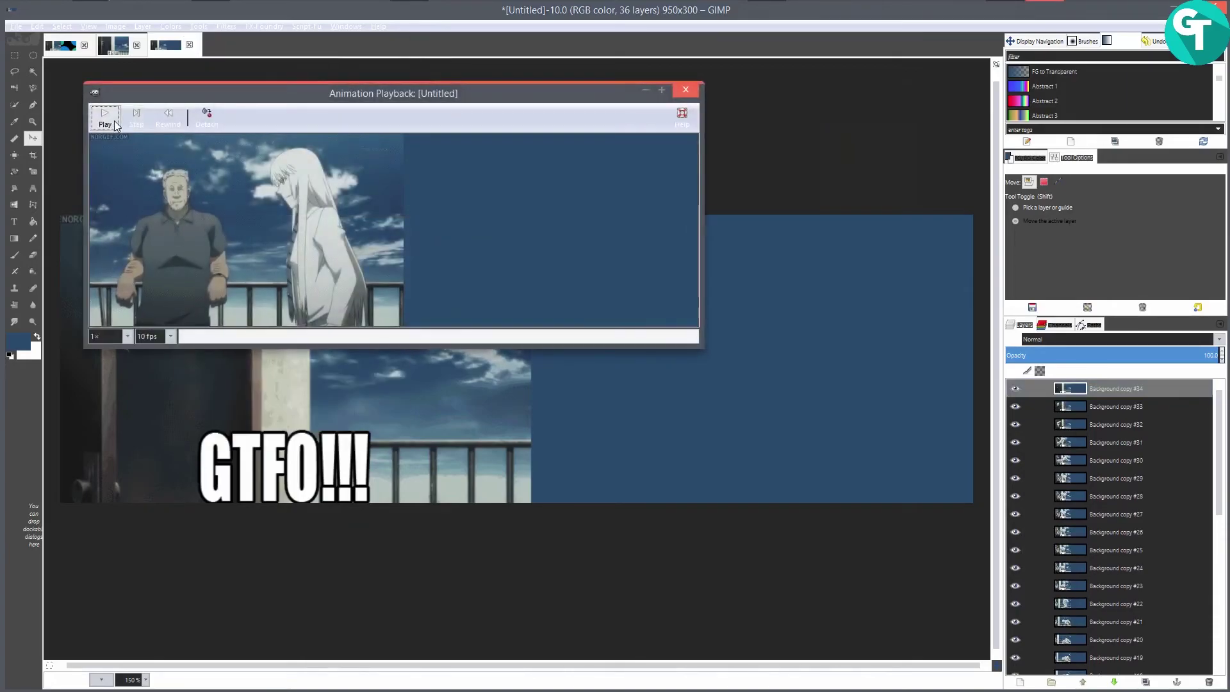
left_click(115, 125)
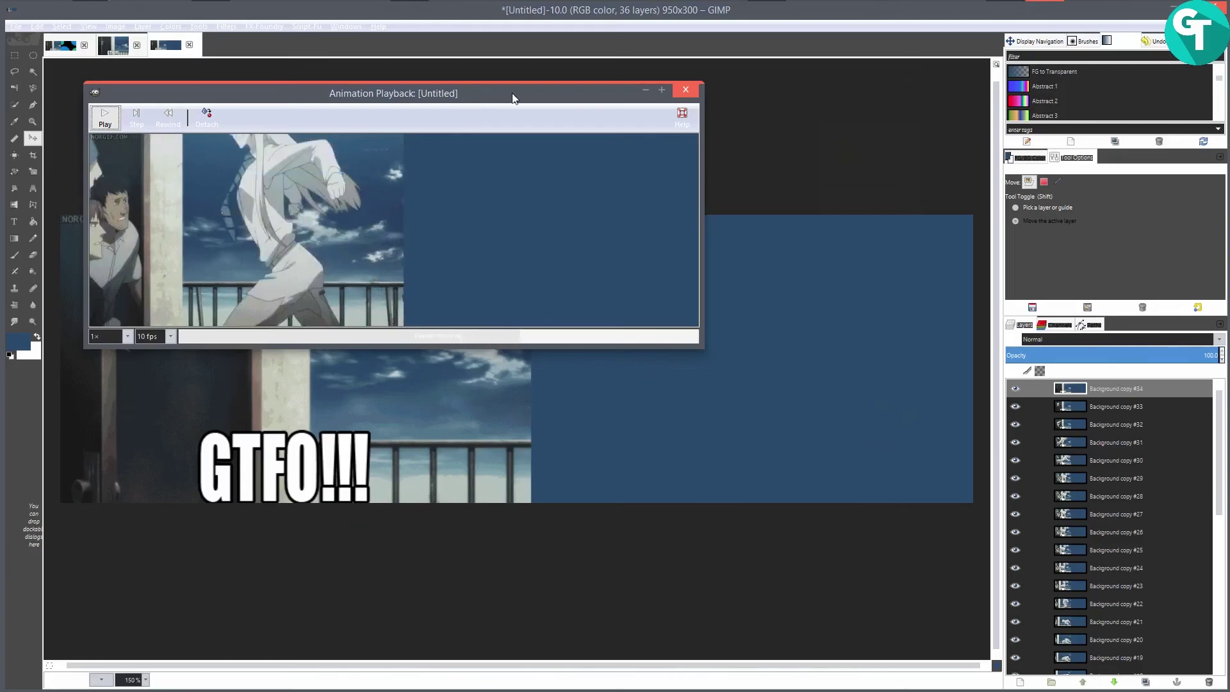
left_click_drag(551, 91, 675, 82)
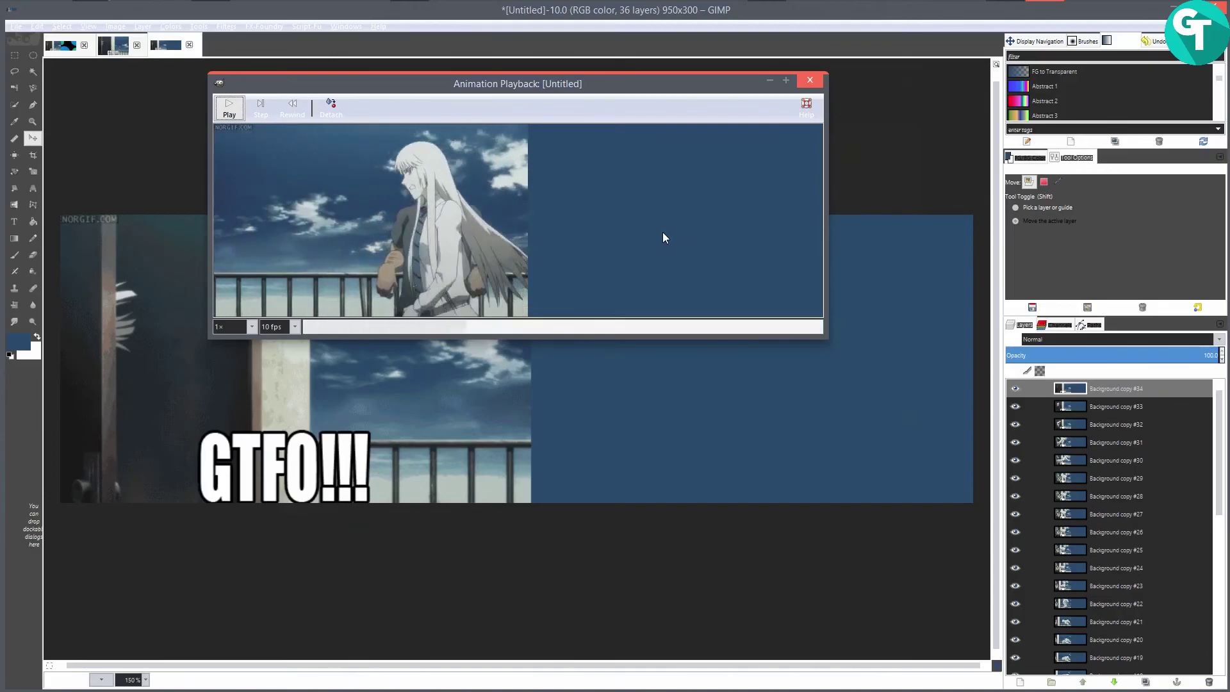
left_click(809, 82)
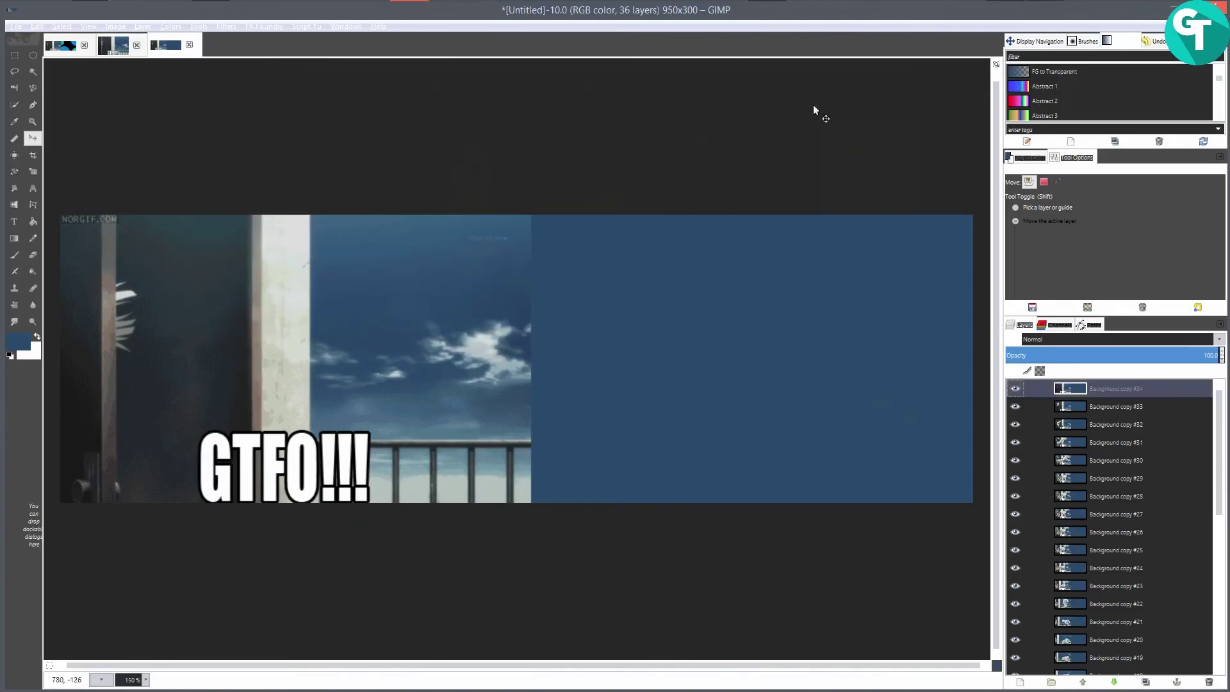
right_click(1130, 386)
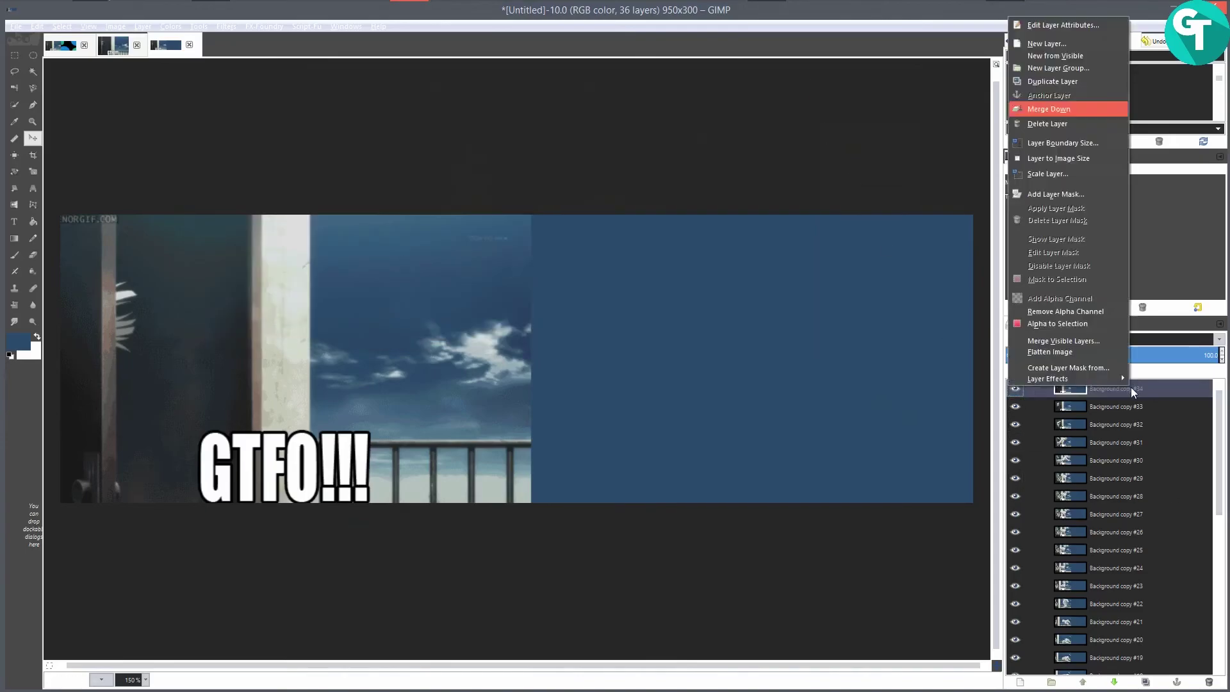
left_click(1089, 344)
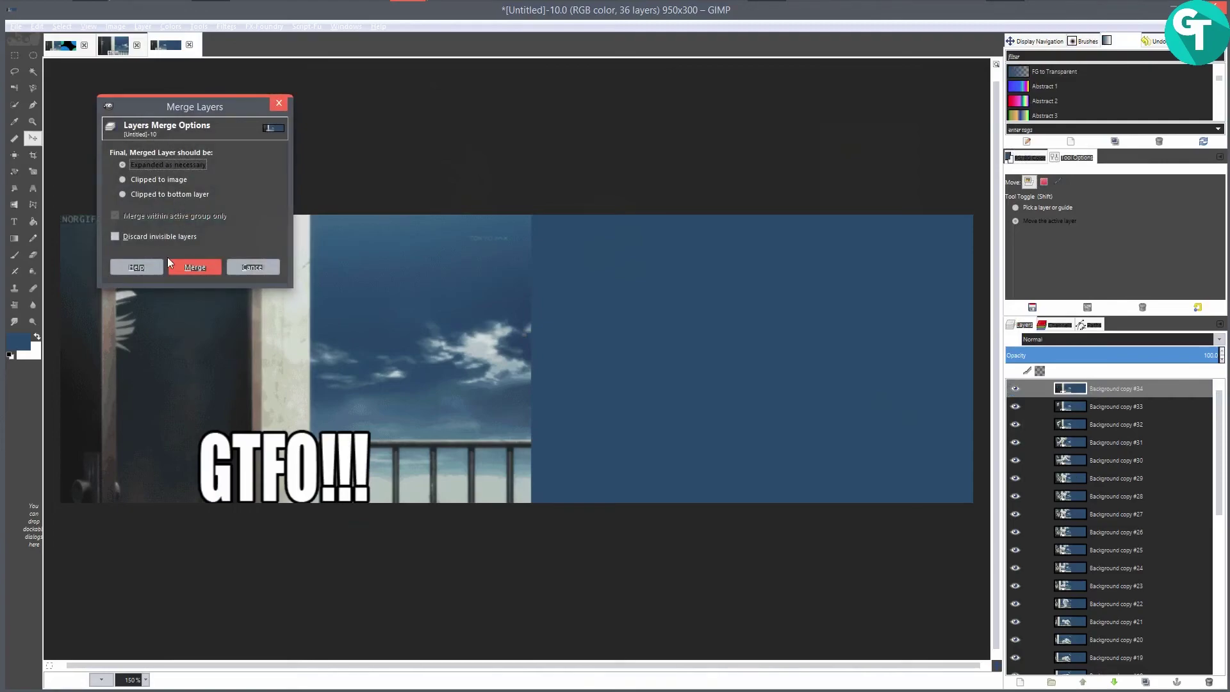
left_click(255, 269)
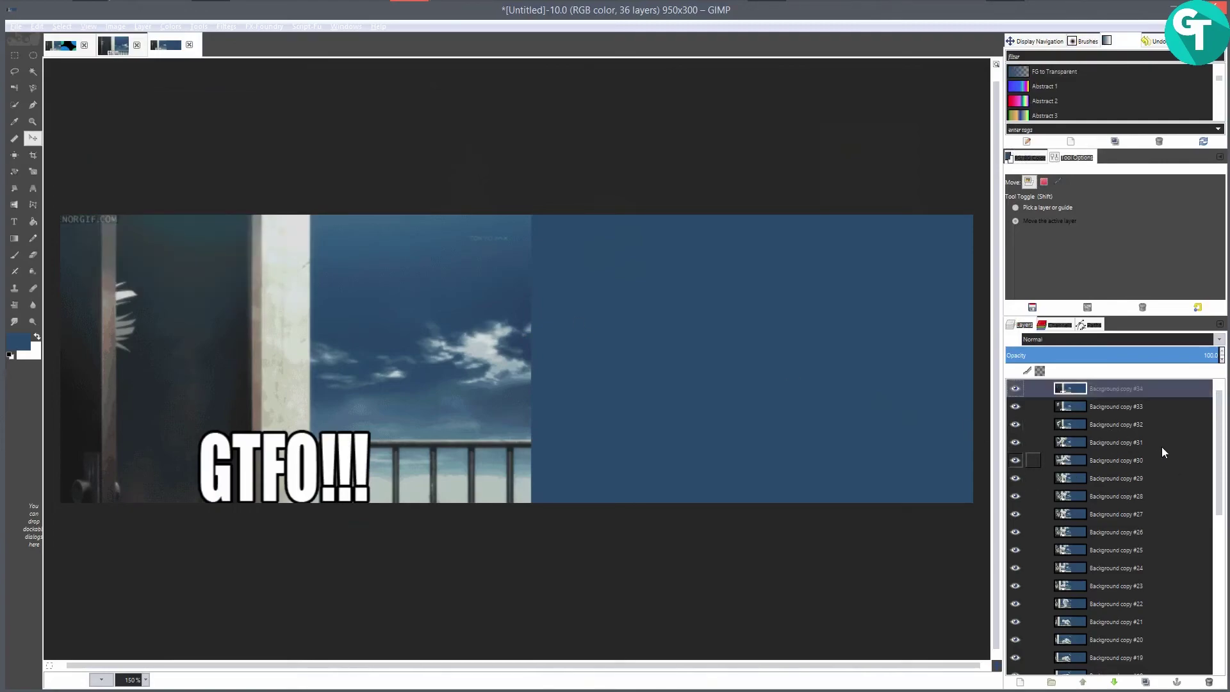
scroll(1155, 436, "down", 5)
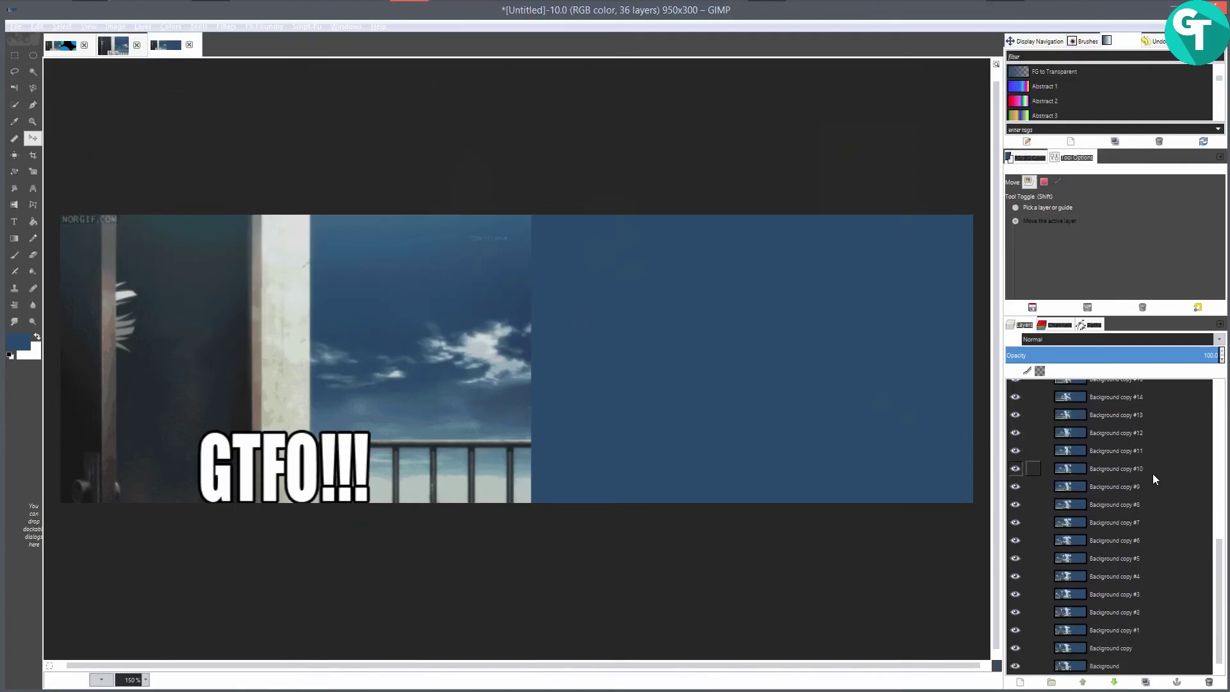
scroll(1140, 493, "up", 5)
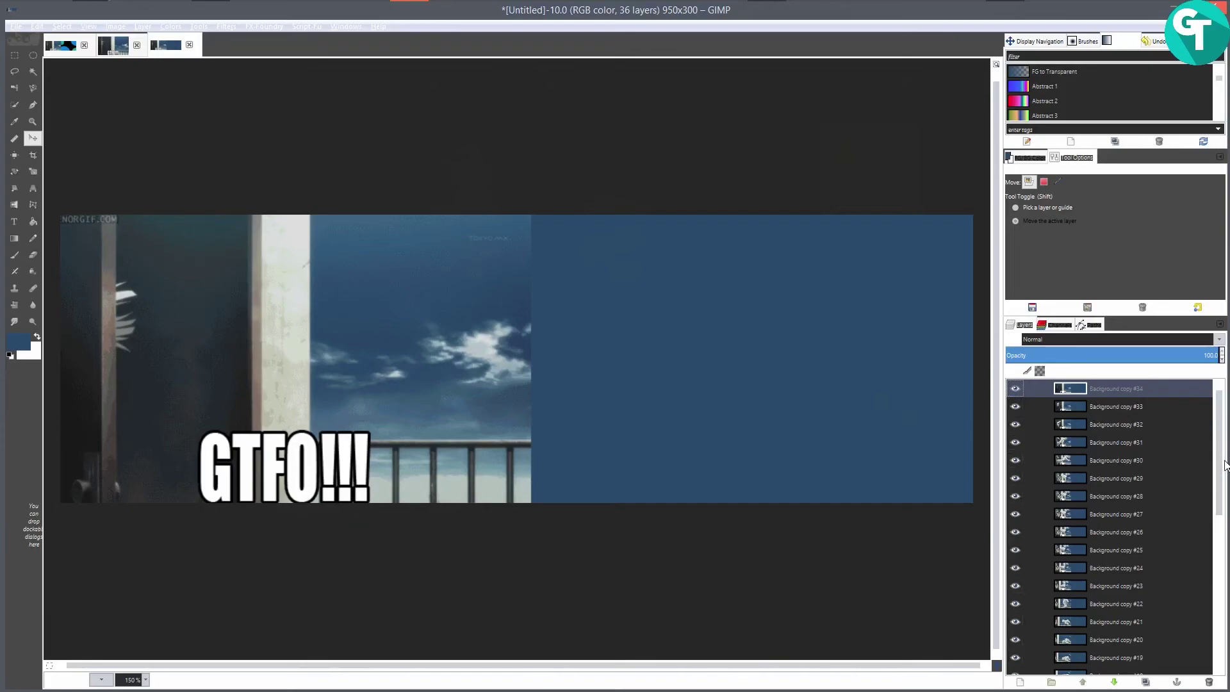
mouse_move(1219, 455)
left_mouse_down()
mouse_move(1228, 633)
mouse_move(1219, 448)
left_mouse_up()
scroll(1167, 410, "down", 10)
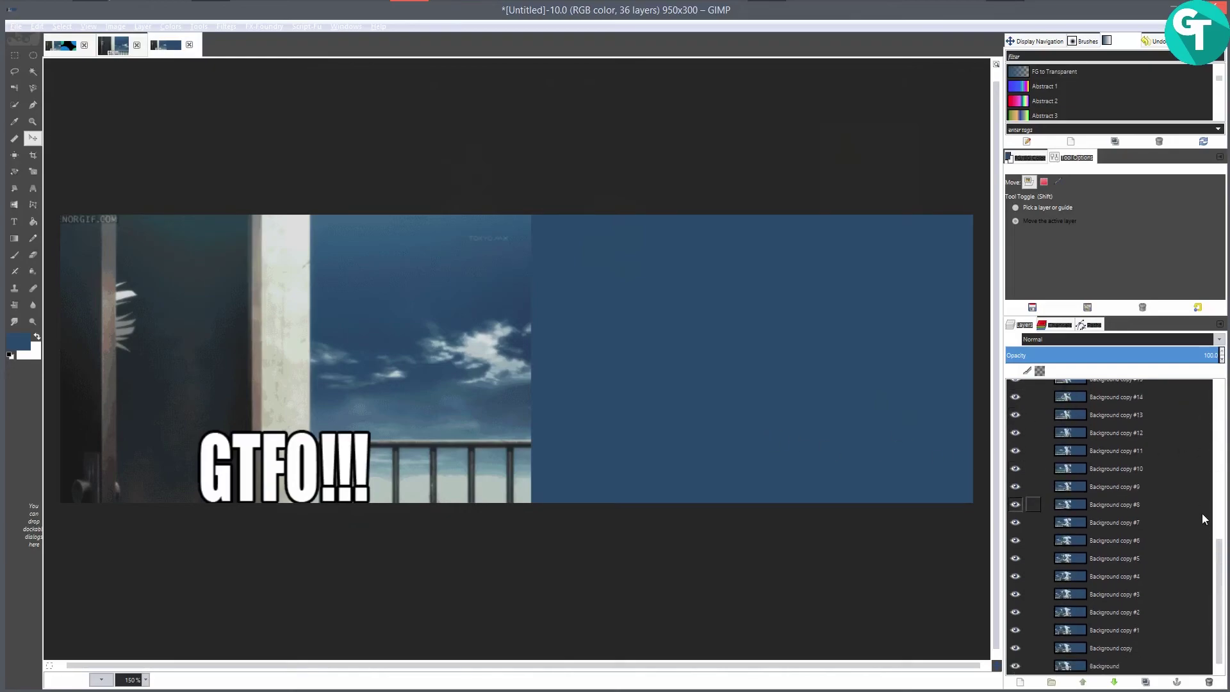
scroll(1189, 517, "up", 10)
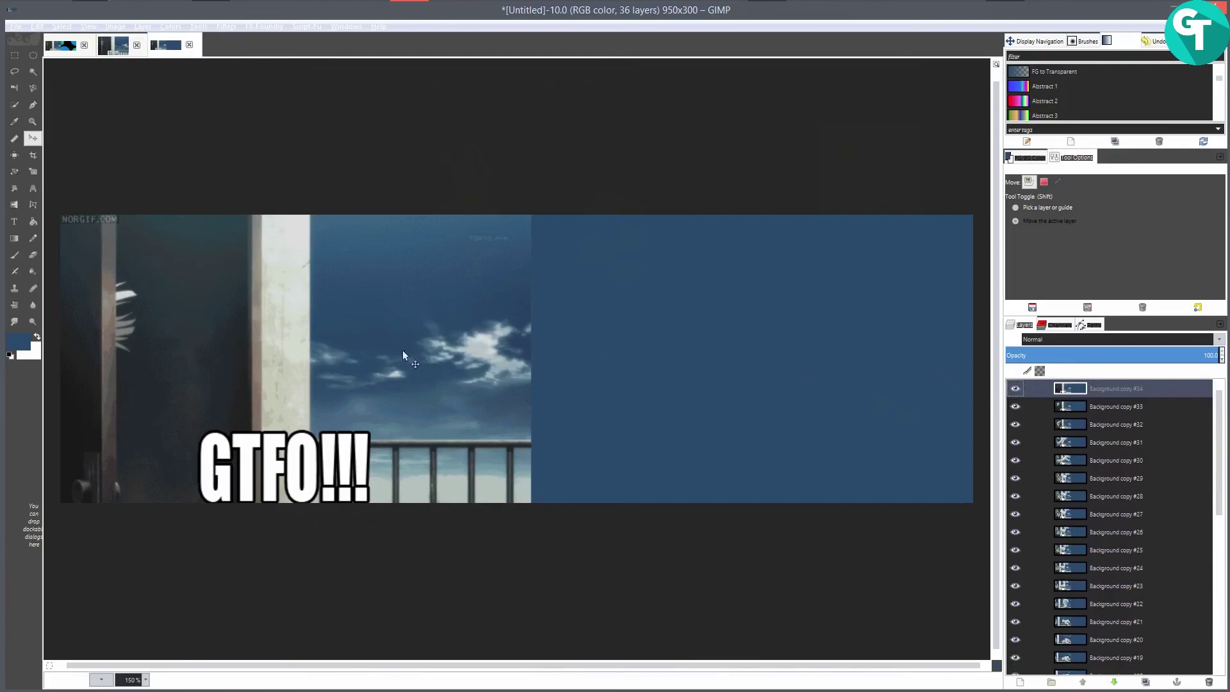
scroll(532, 367, "down", 4)
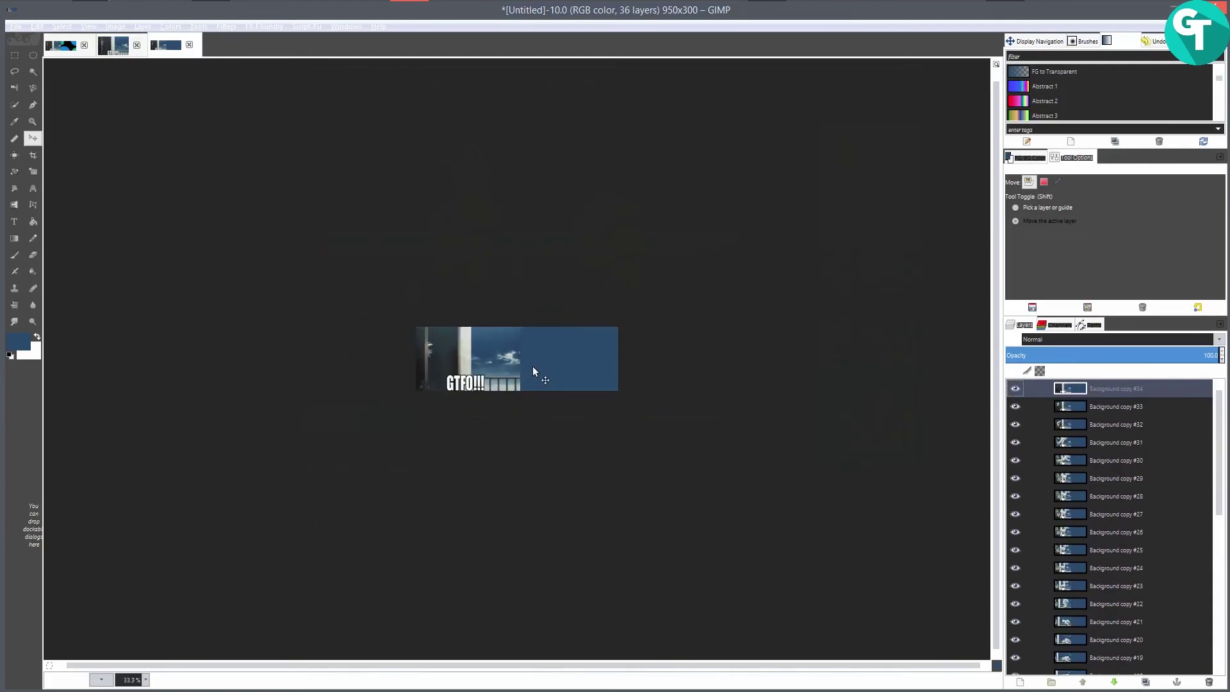
- Run the Optimize (for GIF) animation filter on the 950 × 300 banner image
scroll(532, 366, "up", 2)
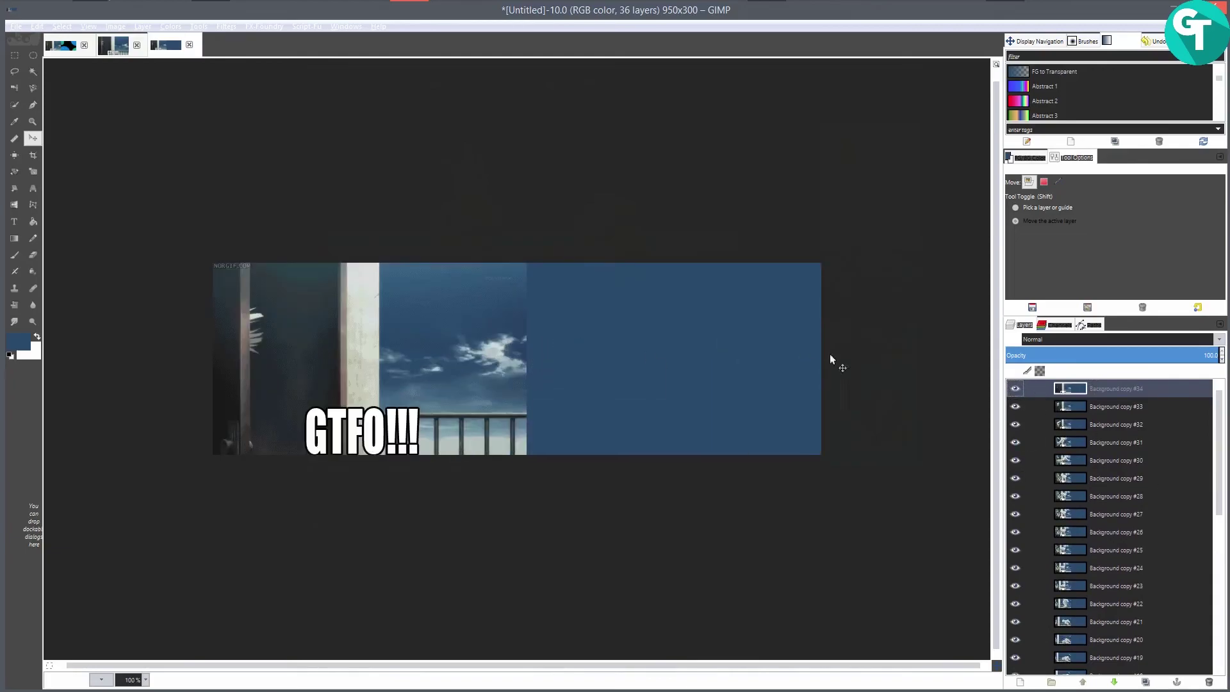
scroll(647, 355, "up", 2)
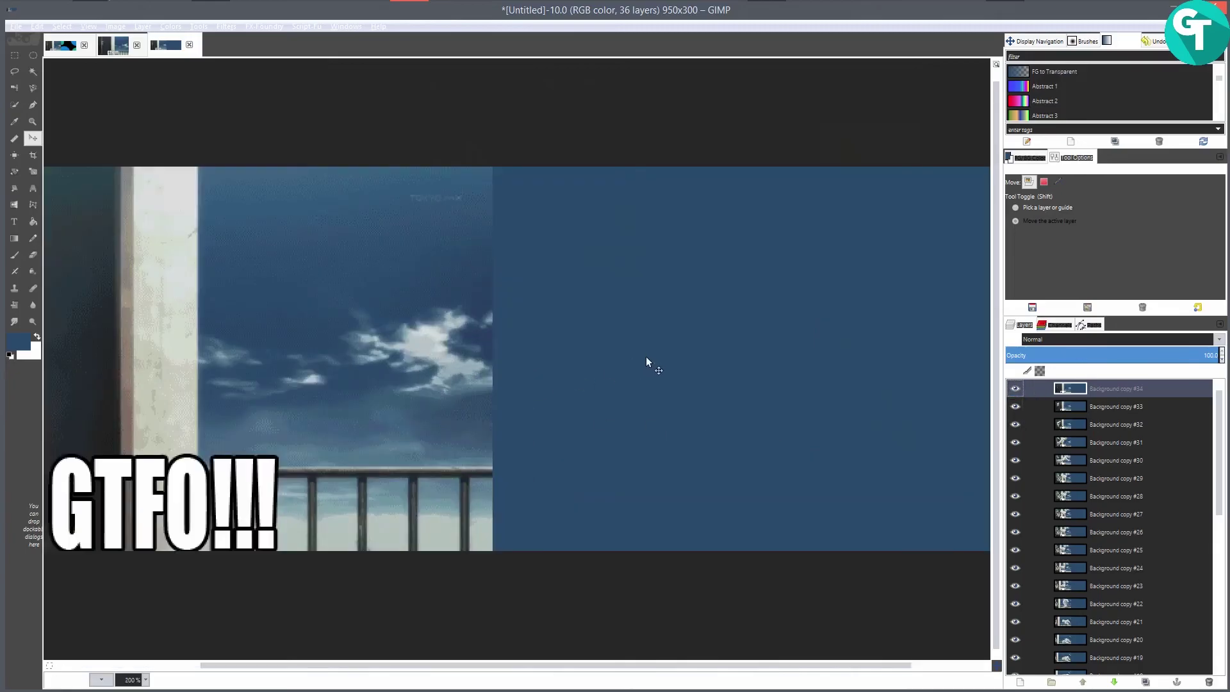
scroll(645, 356, "down", 2)
scroll(595, 359, "up", 1)
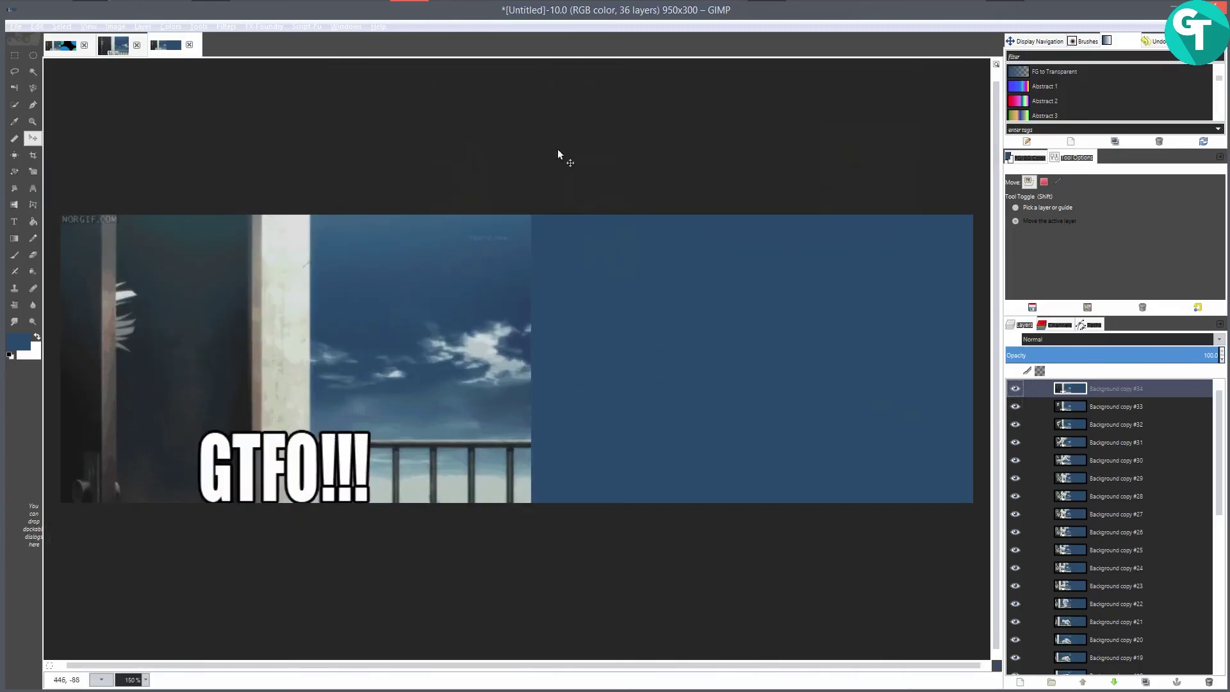
left_click(227, 26)
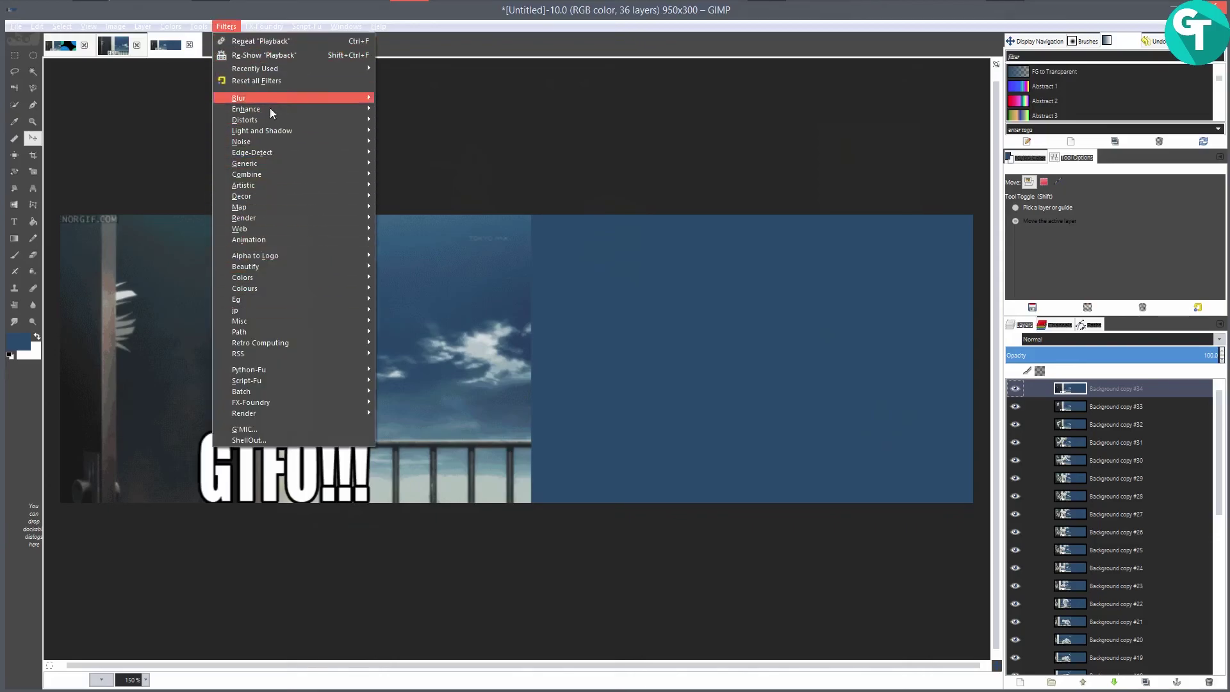
mouse_move(295, 243)
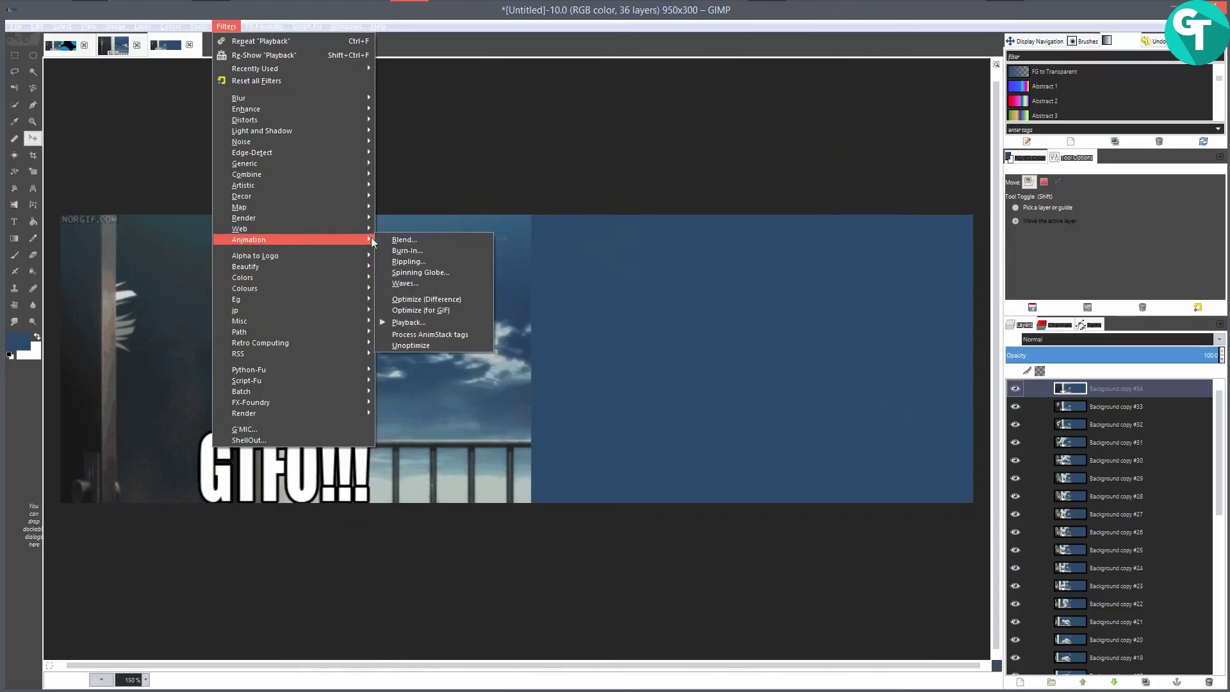
left_click(459, 310)
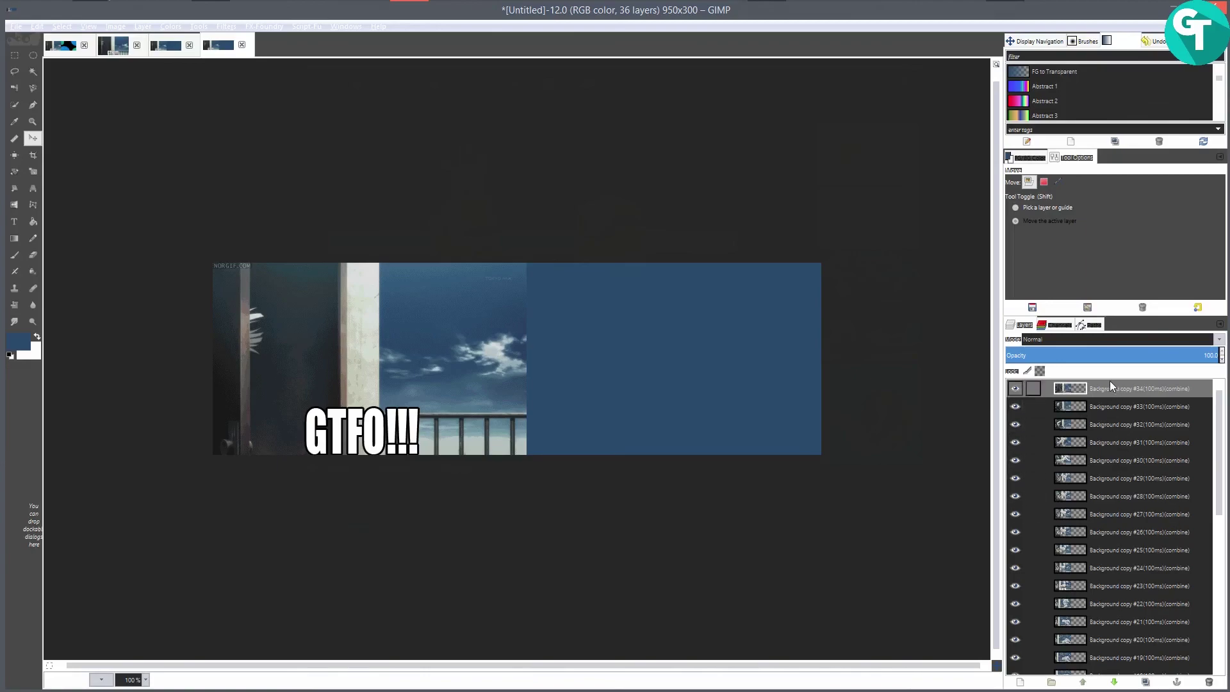
- Check the optimized image's layer stack, play its animation in the Animation Playback preview, and close the preview
left_click_drag(1066, 394, 1066, 386)
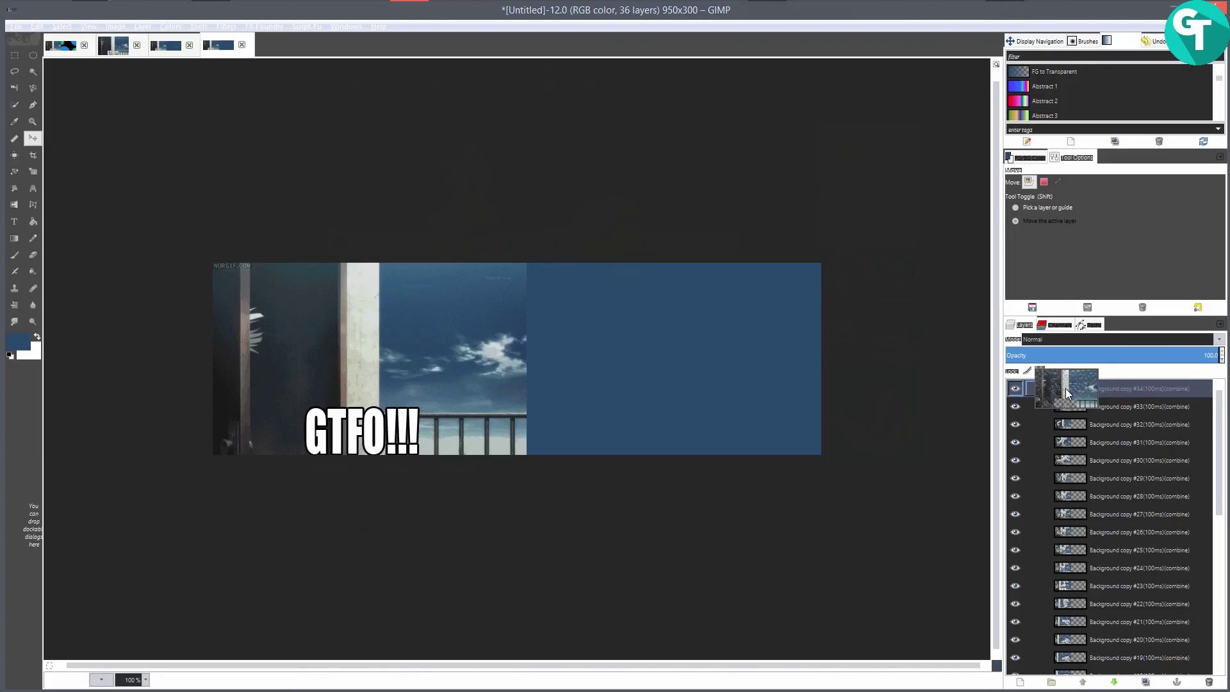
left_click_drag(1066, 388, 1066, 388)
scroll(1114, 462, "down", 10)
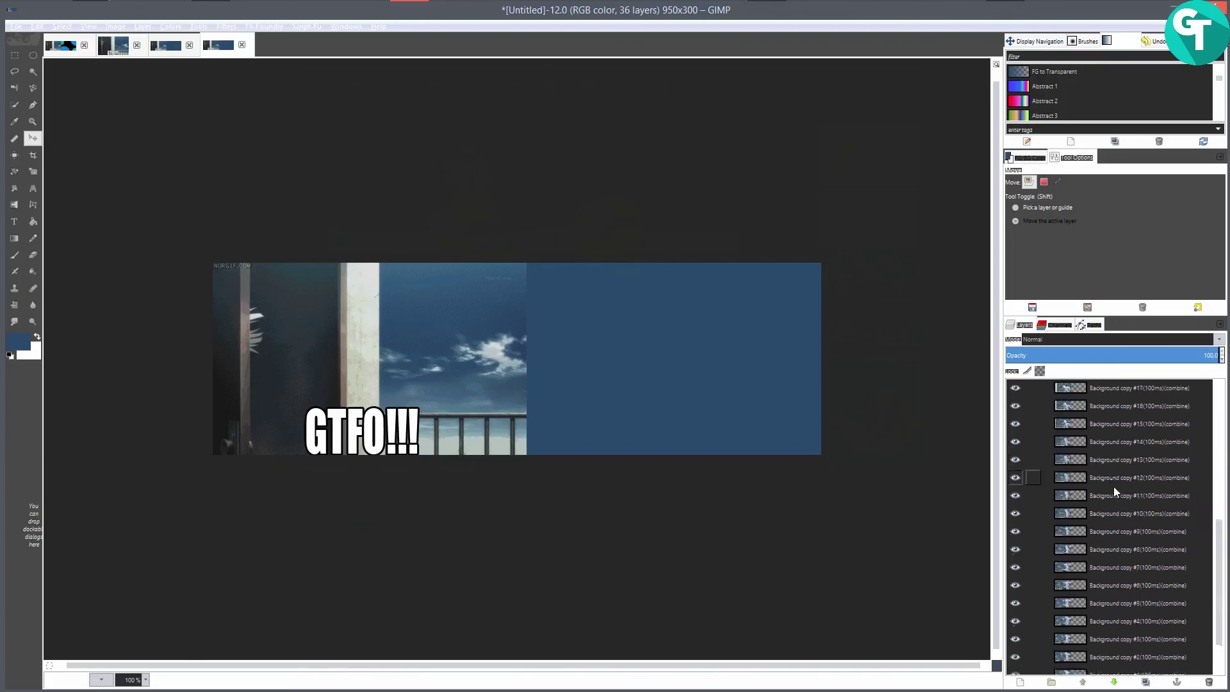
scroll(1131, 553, "up", 10)
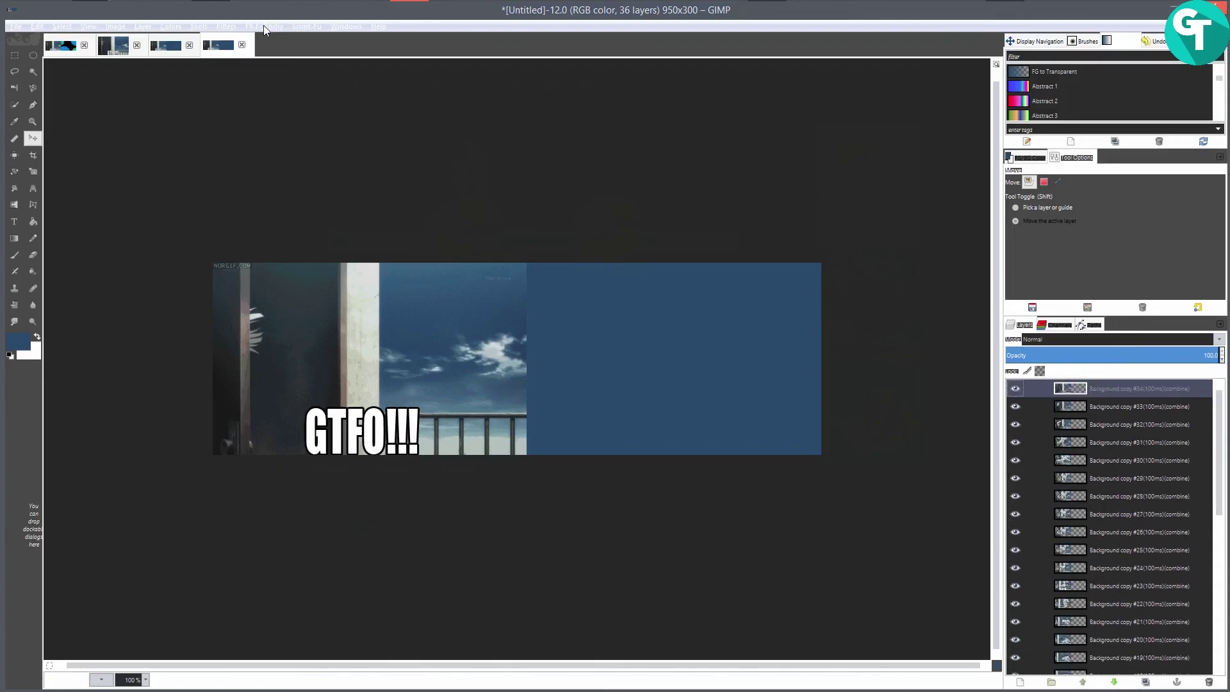
left_click(235, 28)
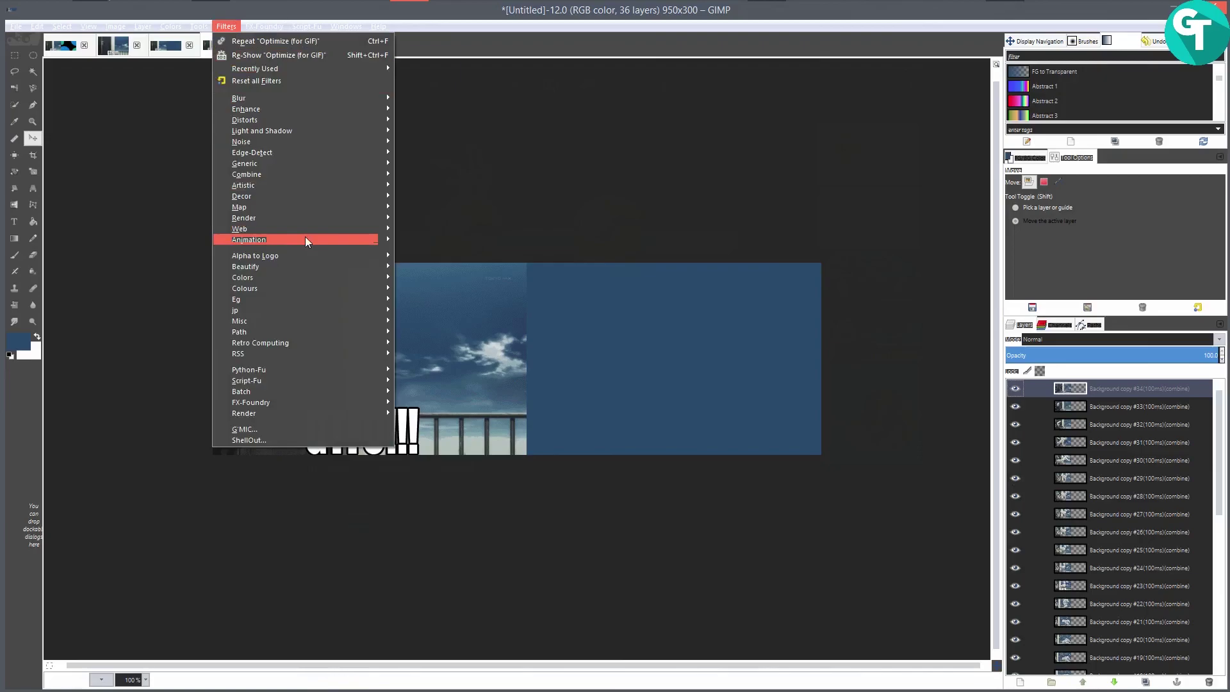
left_click(452, 321)
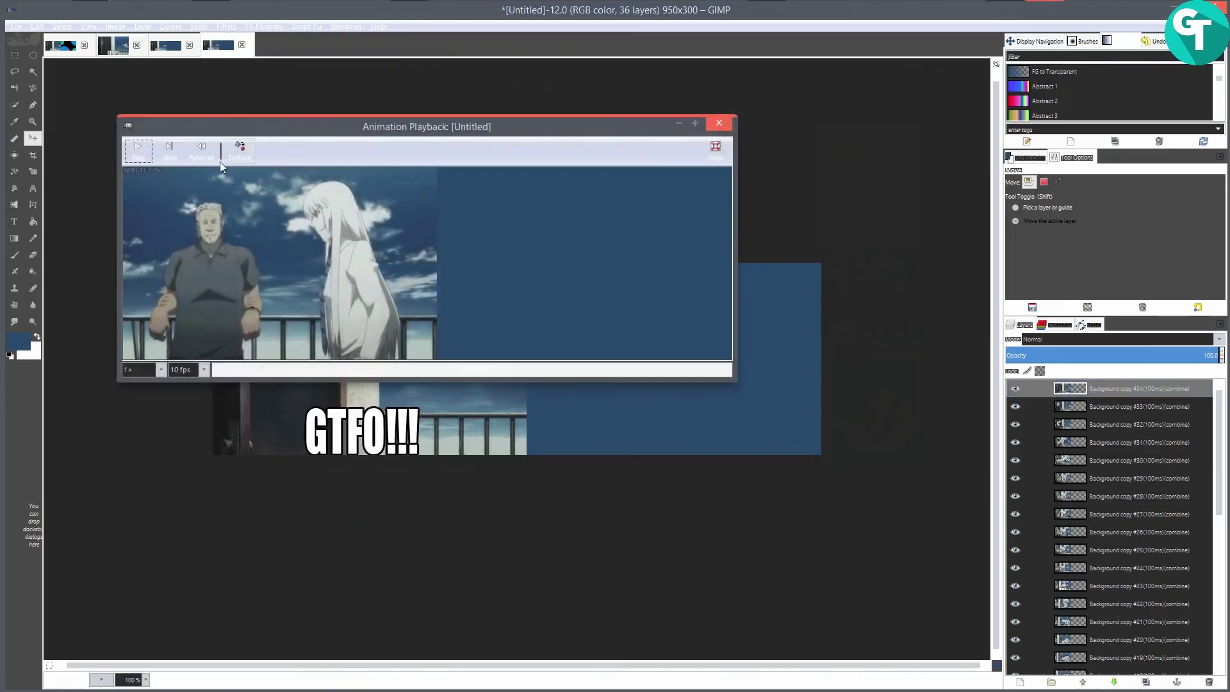
left_click(147, 151)
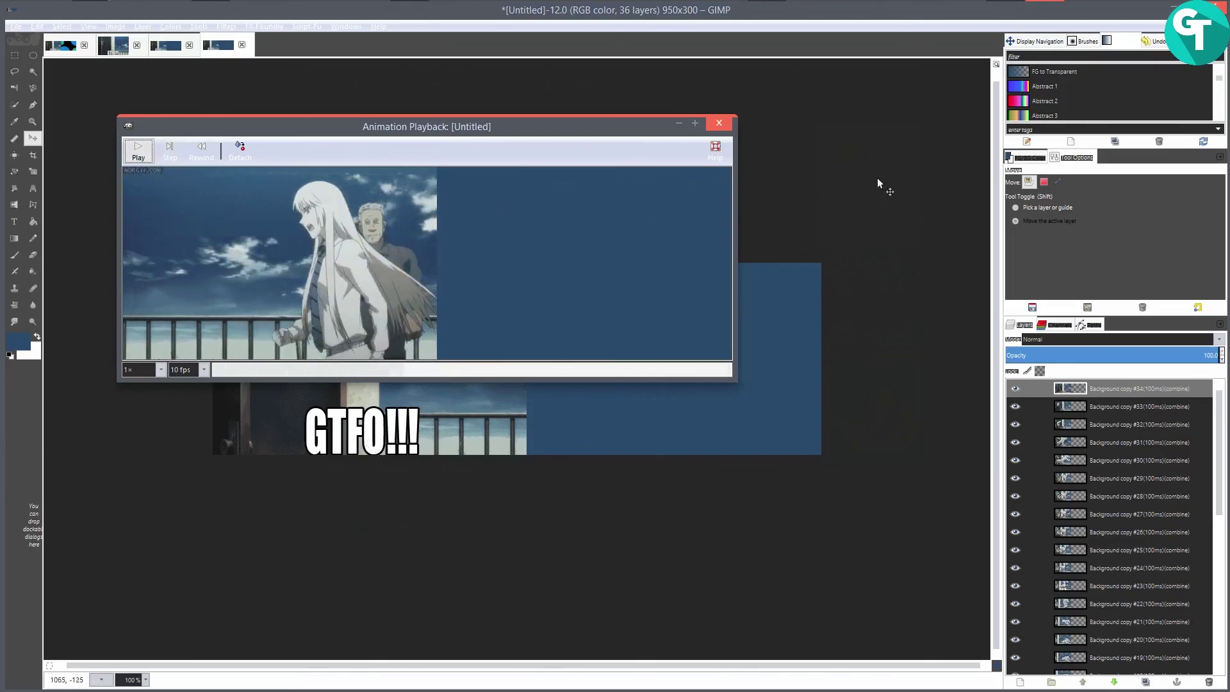
left_click(719, 123)
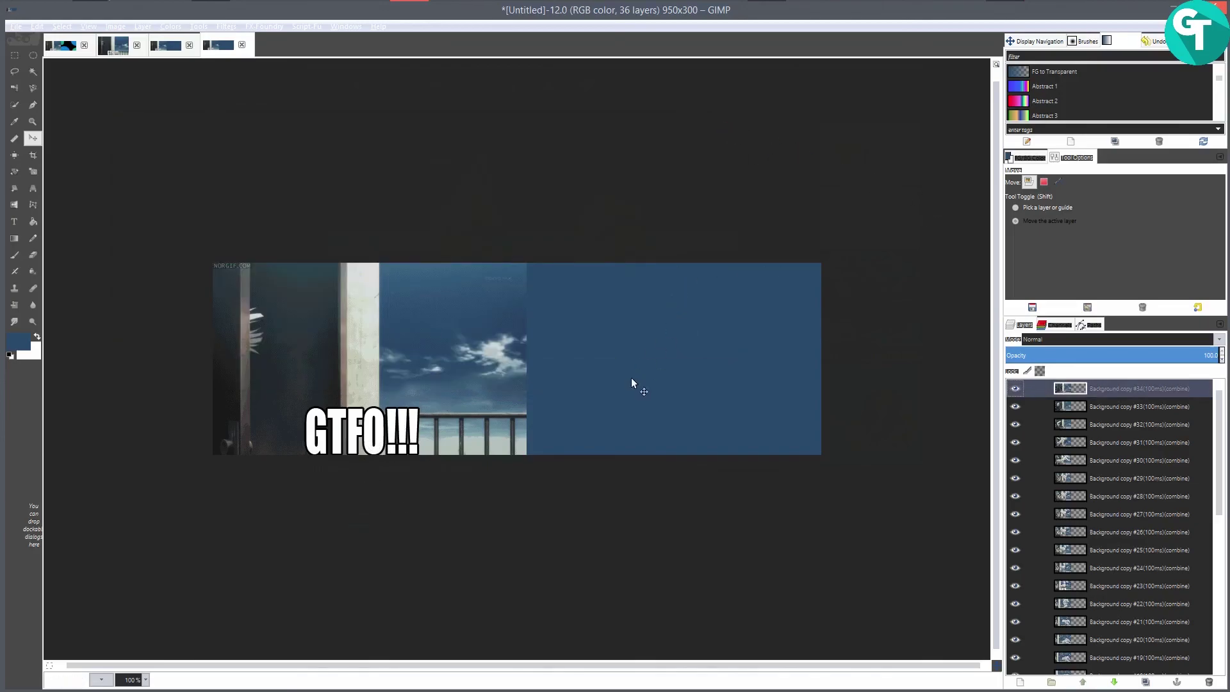
scroll(568, 333, "up", 2)
scroll(547, 337, "down", 3)
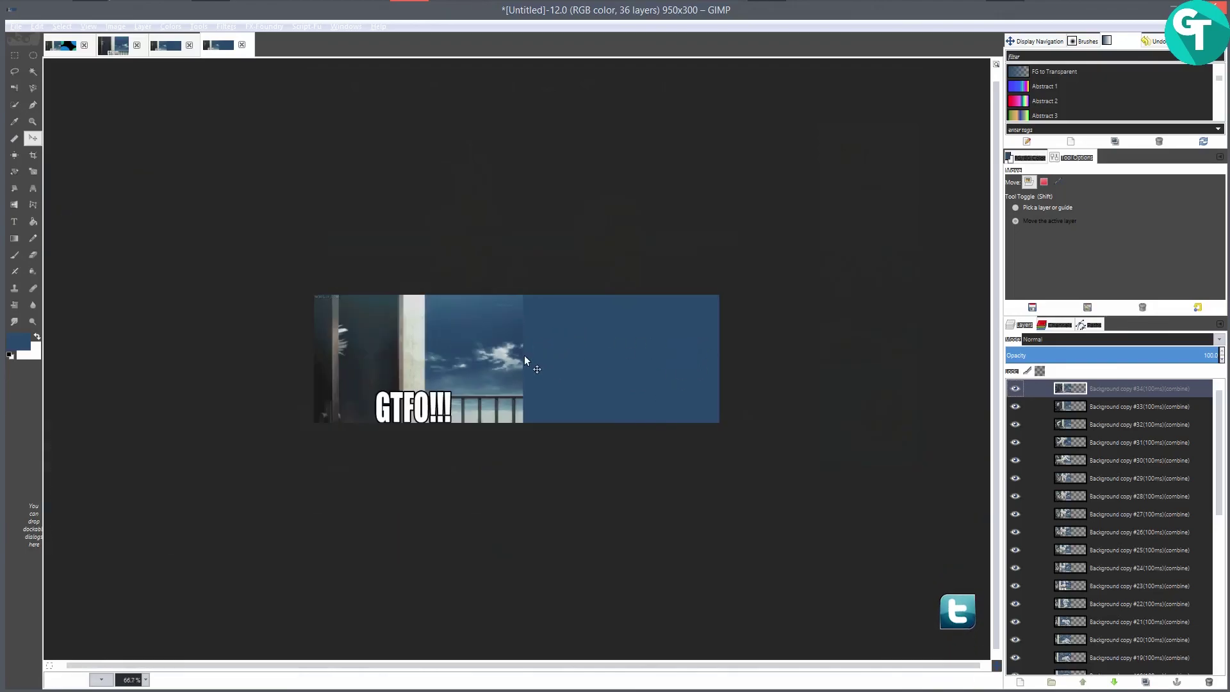
key("2")
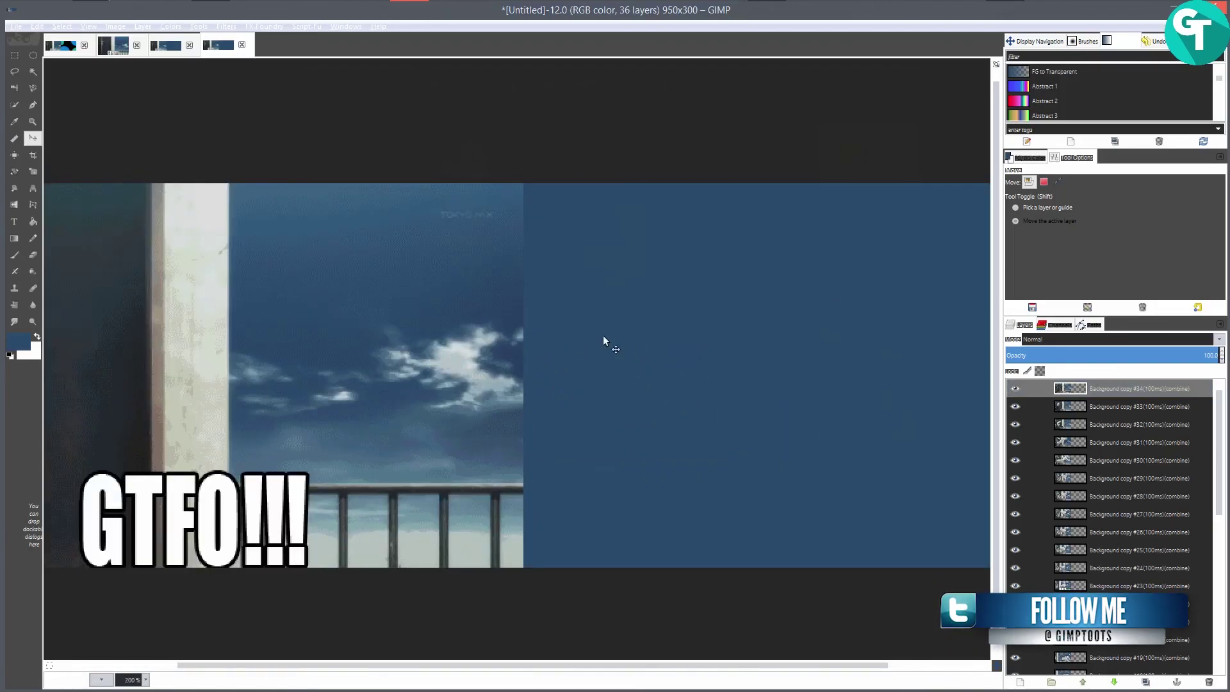
scroll(602, 336, "down", 1)
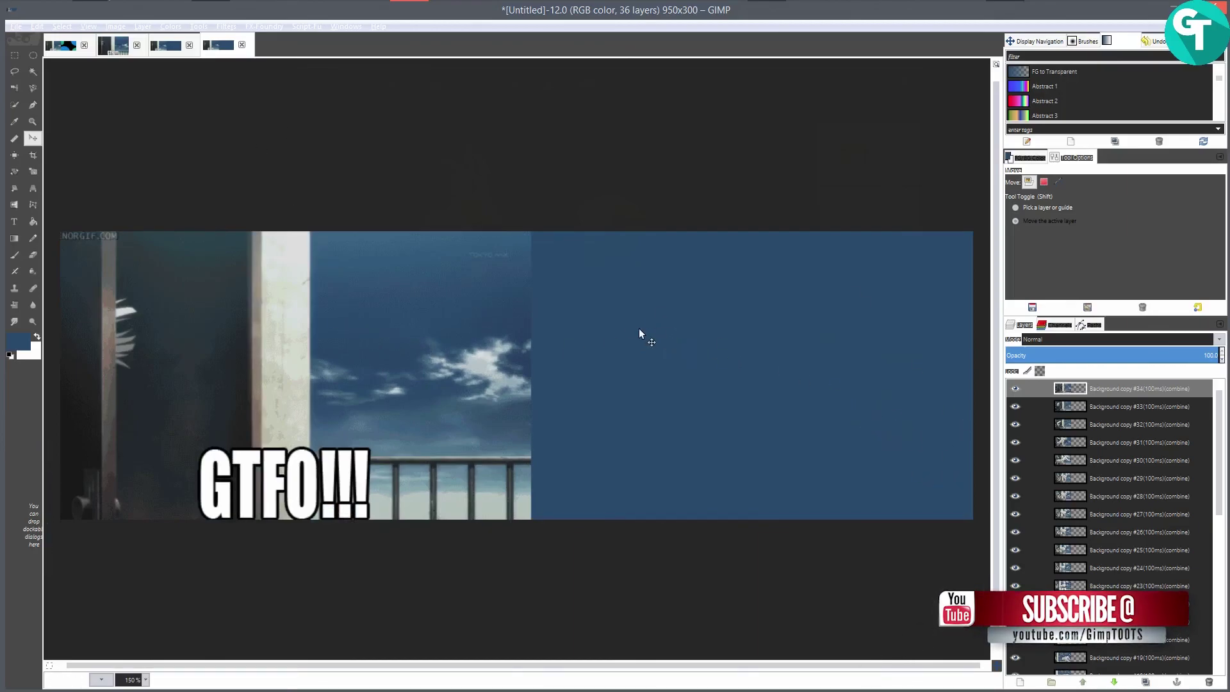
scroll(613, 383, "up", 1)
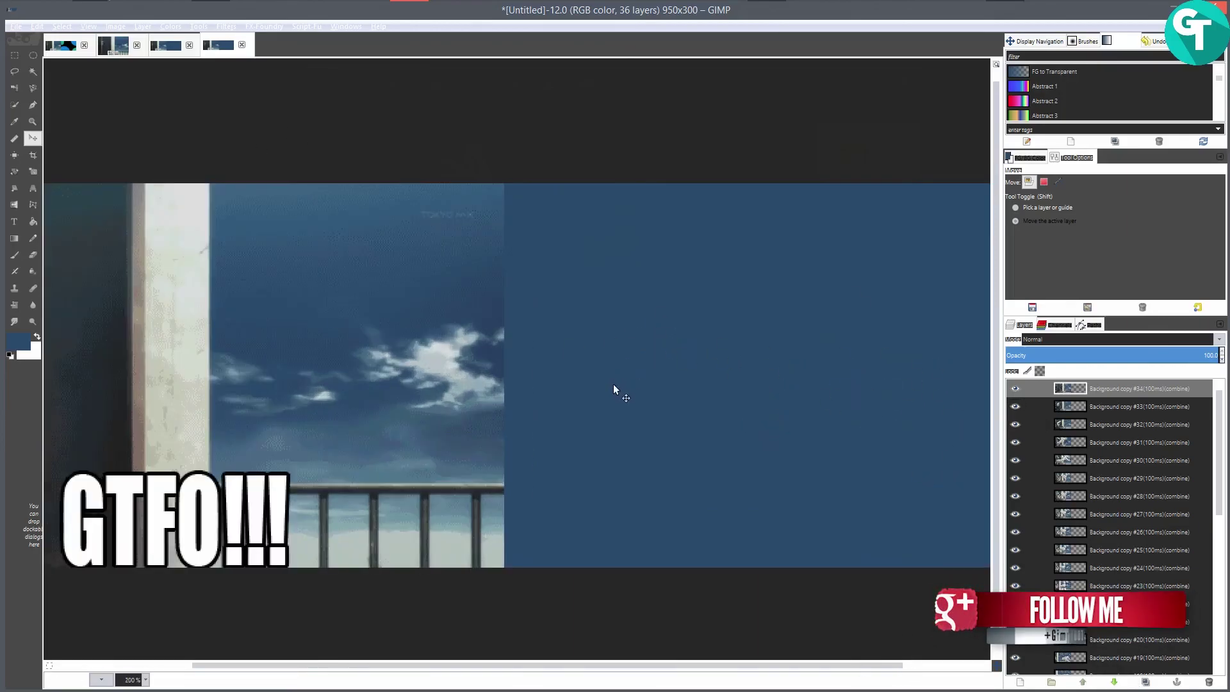
scroll(617, 380, "down", 2)
scroll(549, 348, "up", 1)
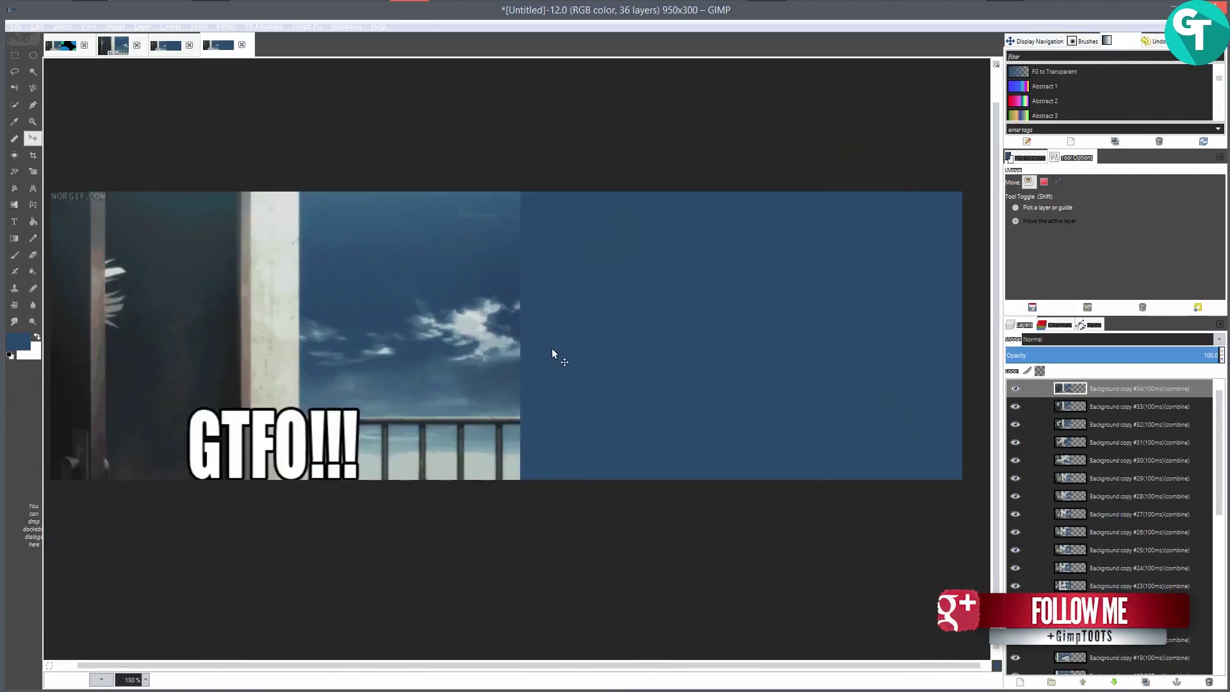
scroll(551, 348, "down", 1)
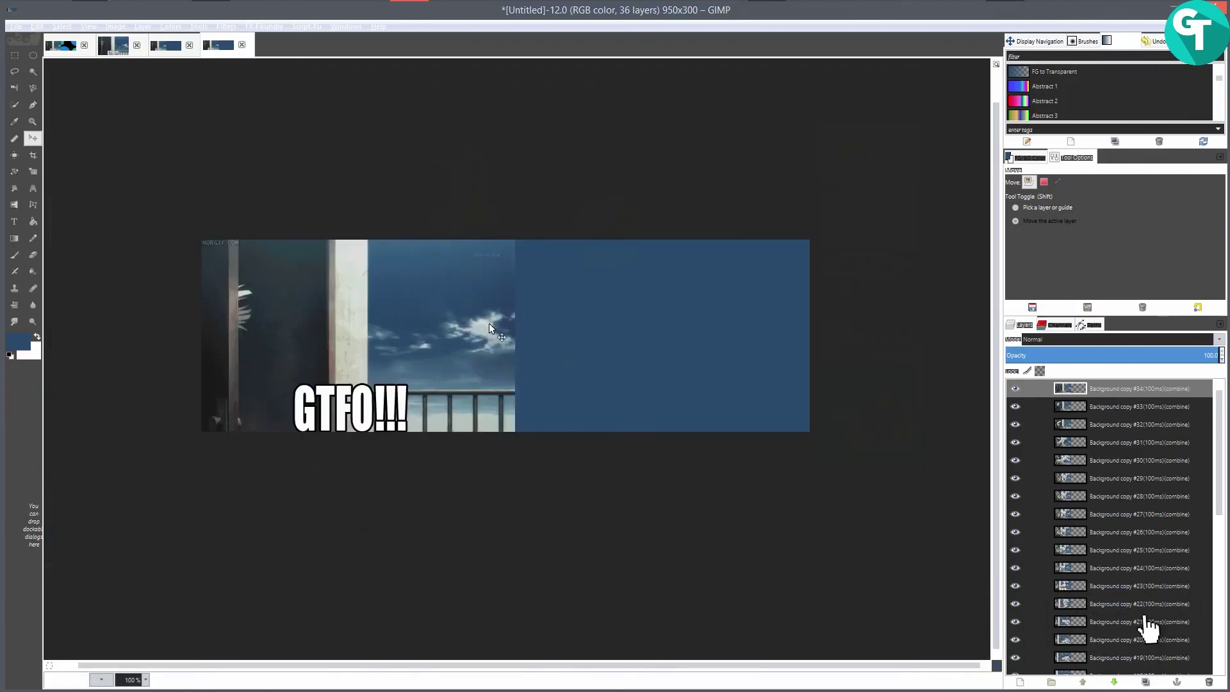